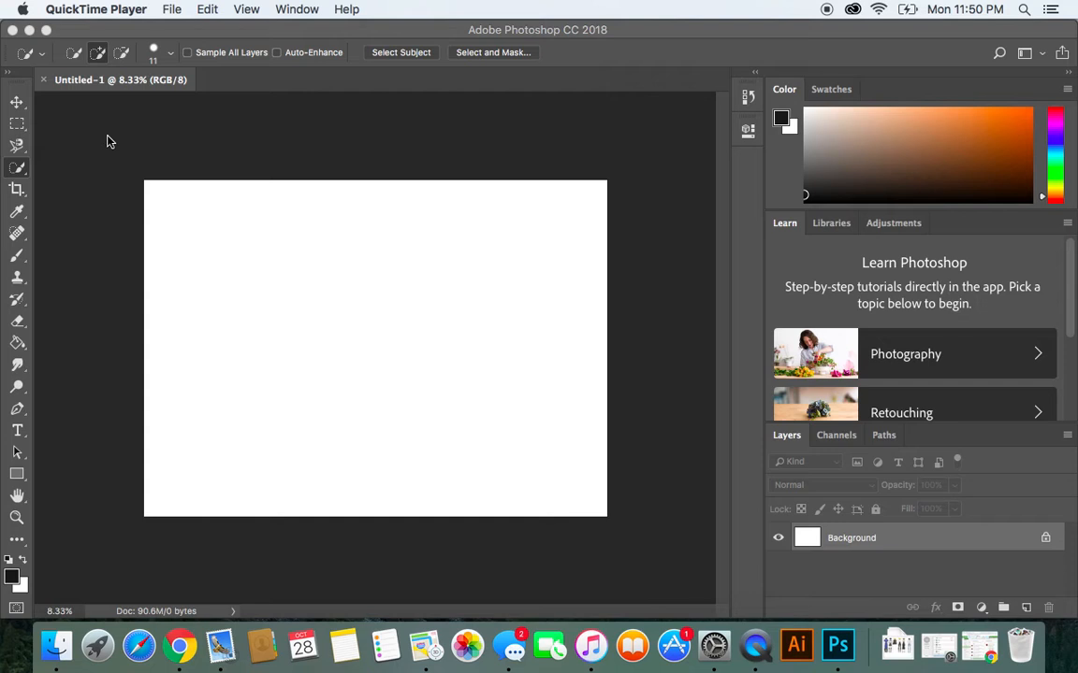
- Open the "look 1 Croquis" JPEG image from the Desktop
left_click(103, 33)
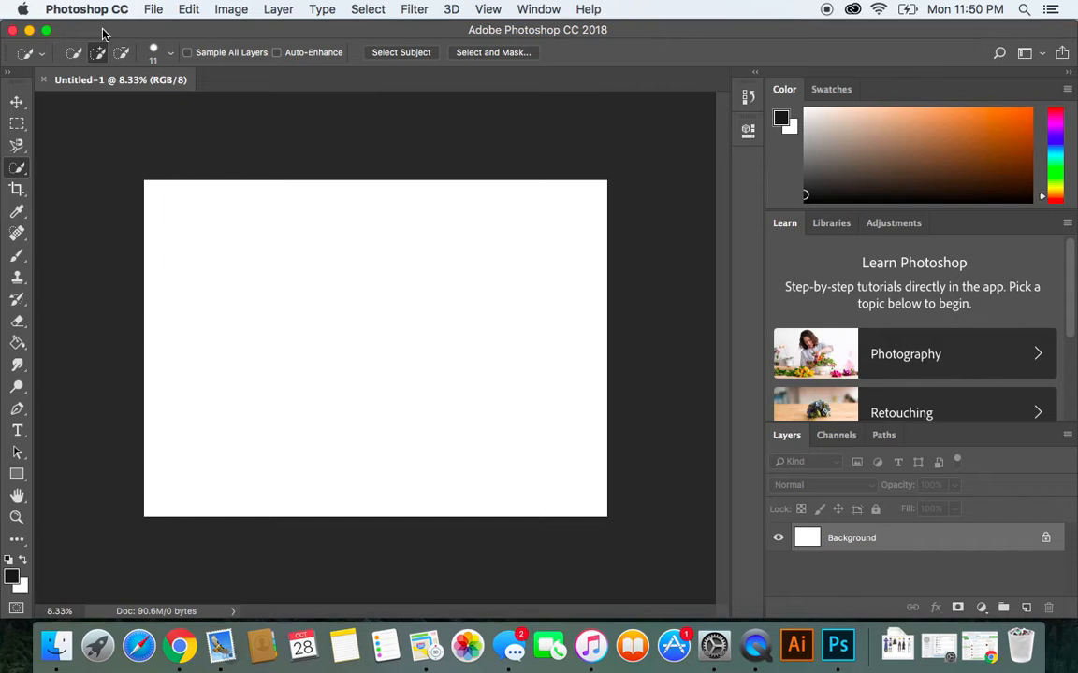
left_click(154, 12)
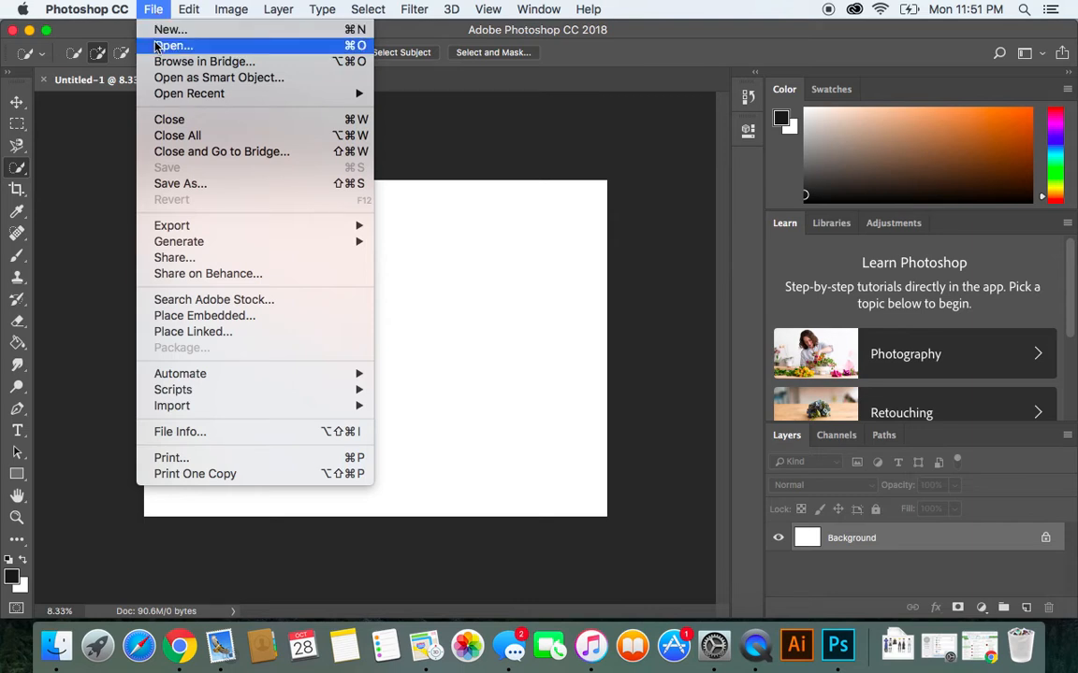
left_click(157, 46)
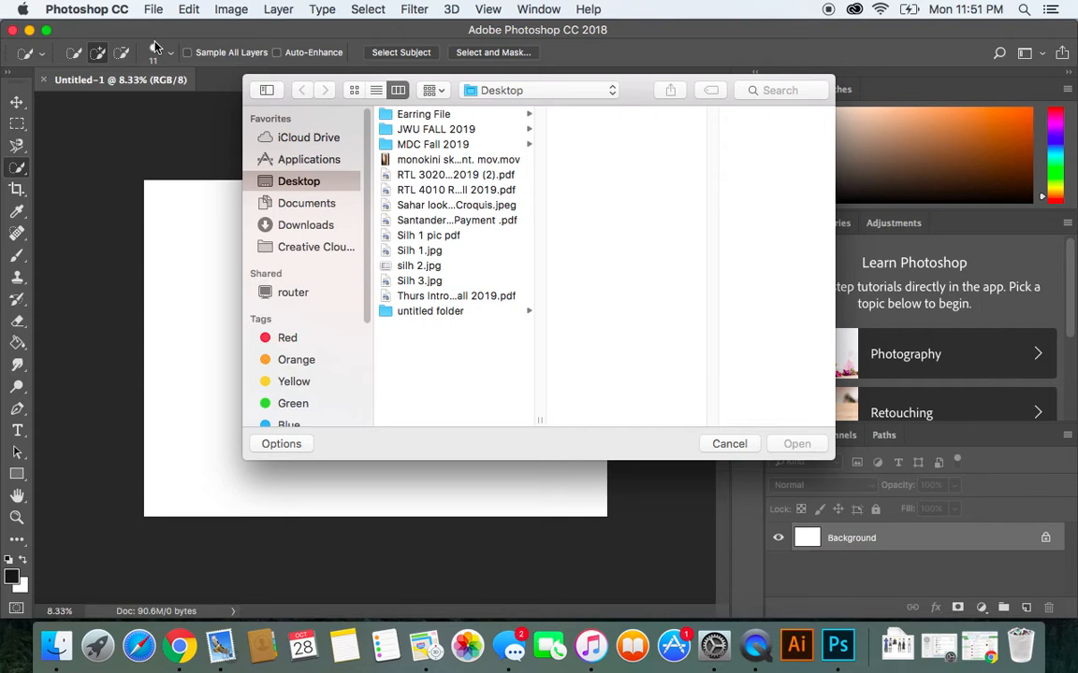
left_click(424, 207)
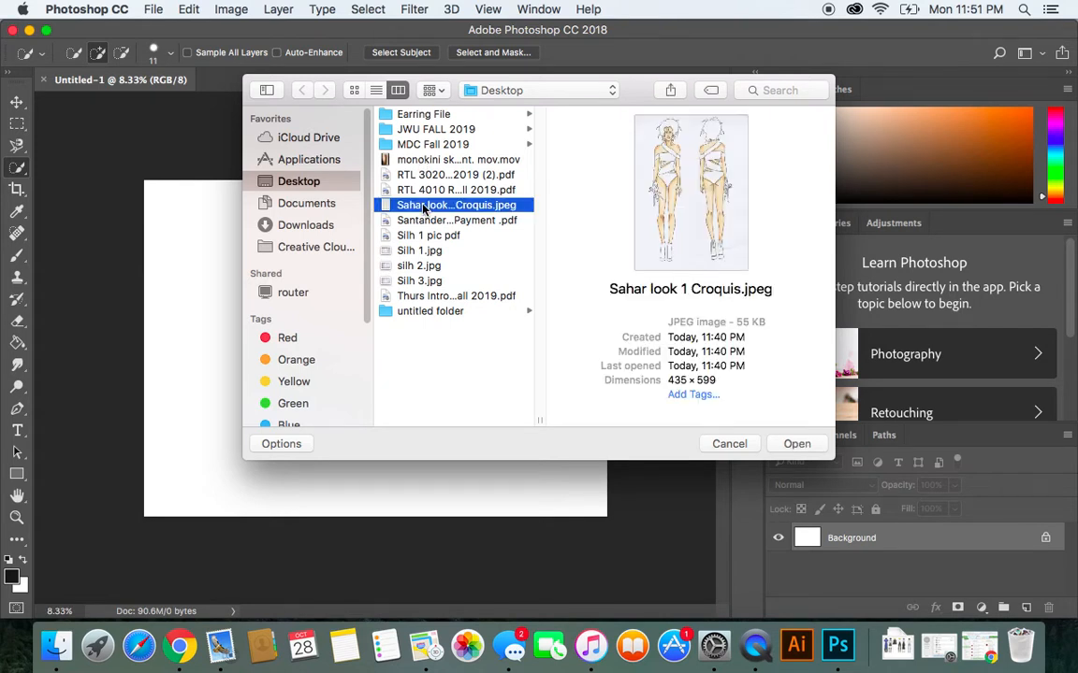
left_click(796, 445)
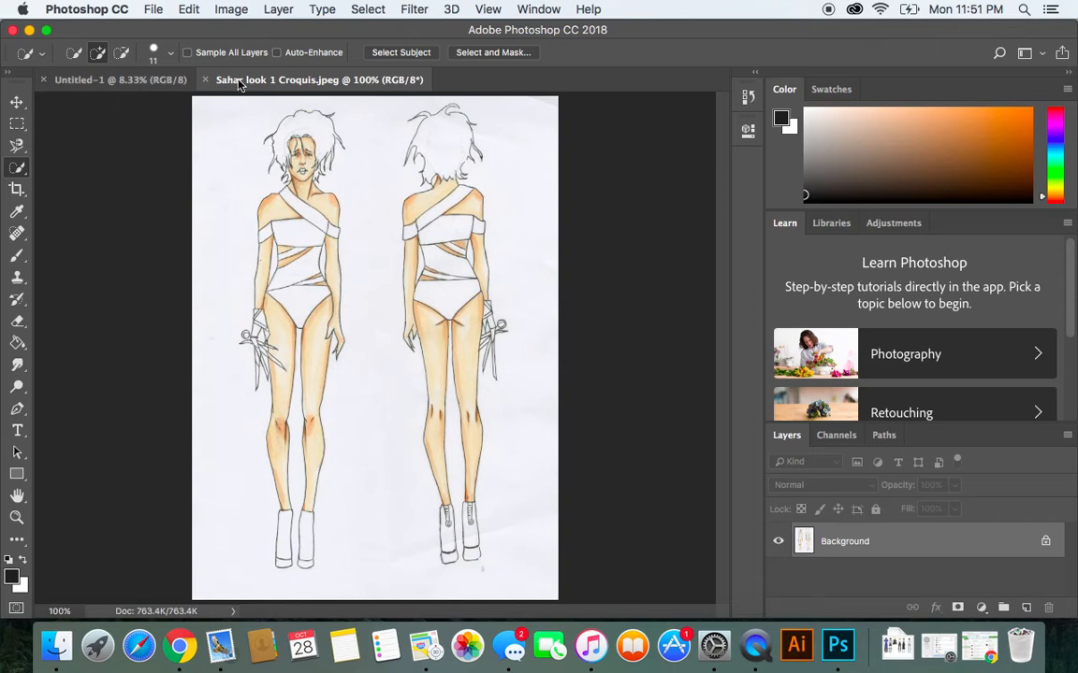
- Place the croquis document first in the order of open files and close the blank Untitled-1 document
left_click_drag(209, 73, 52, 88)
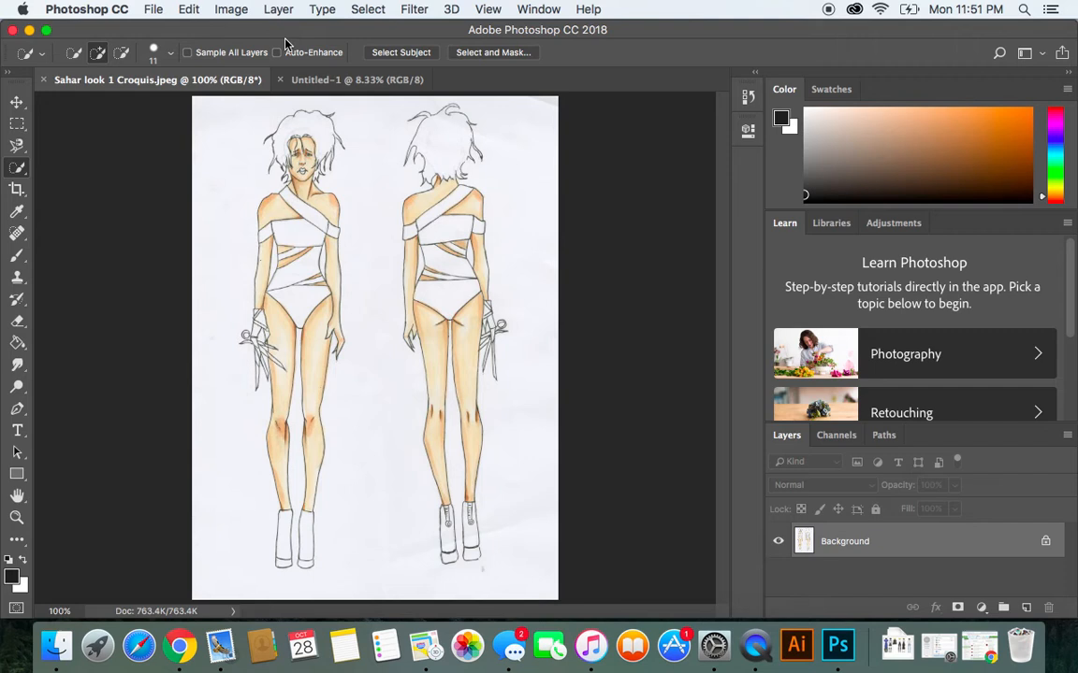
left_click(297, 82)
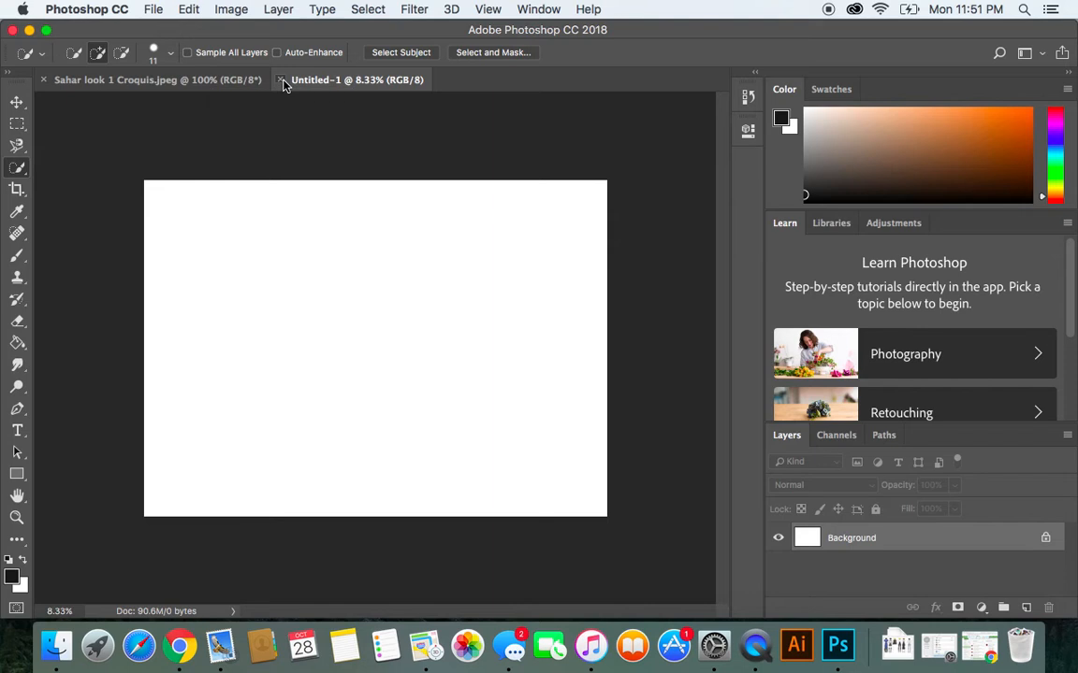
left_click(281, 81)
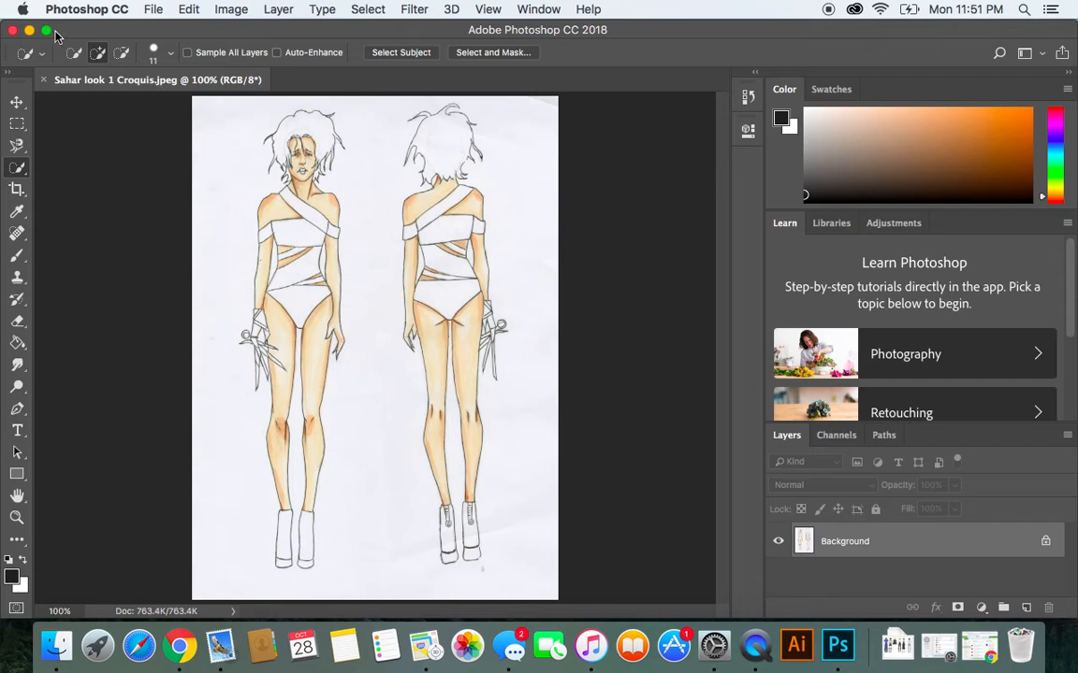
- Create a new landscape print document 22 inches wide and 18 inches high
left_click(156, 11)
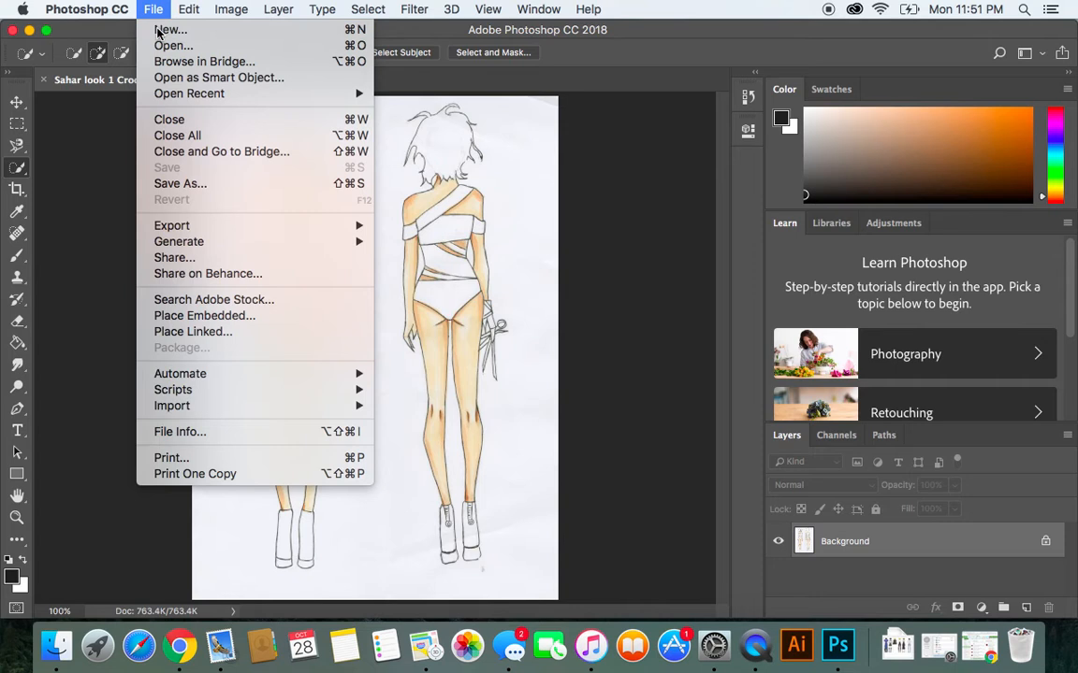
left_click(159, 32)
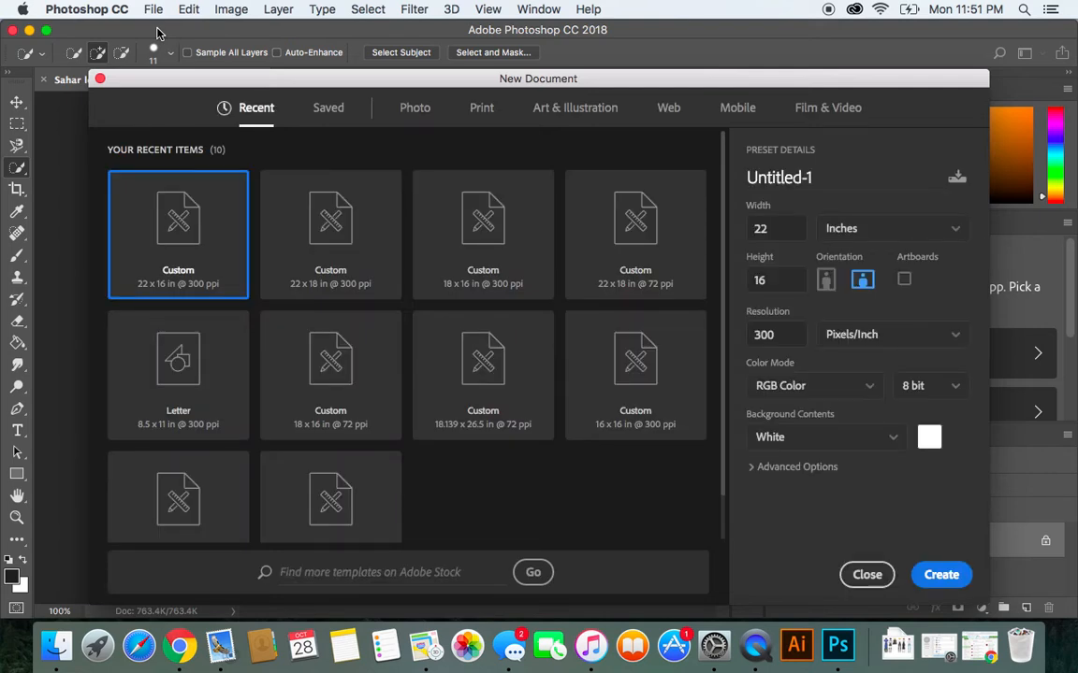
left_click(480, 111)
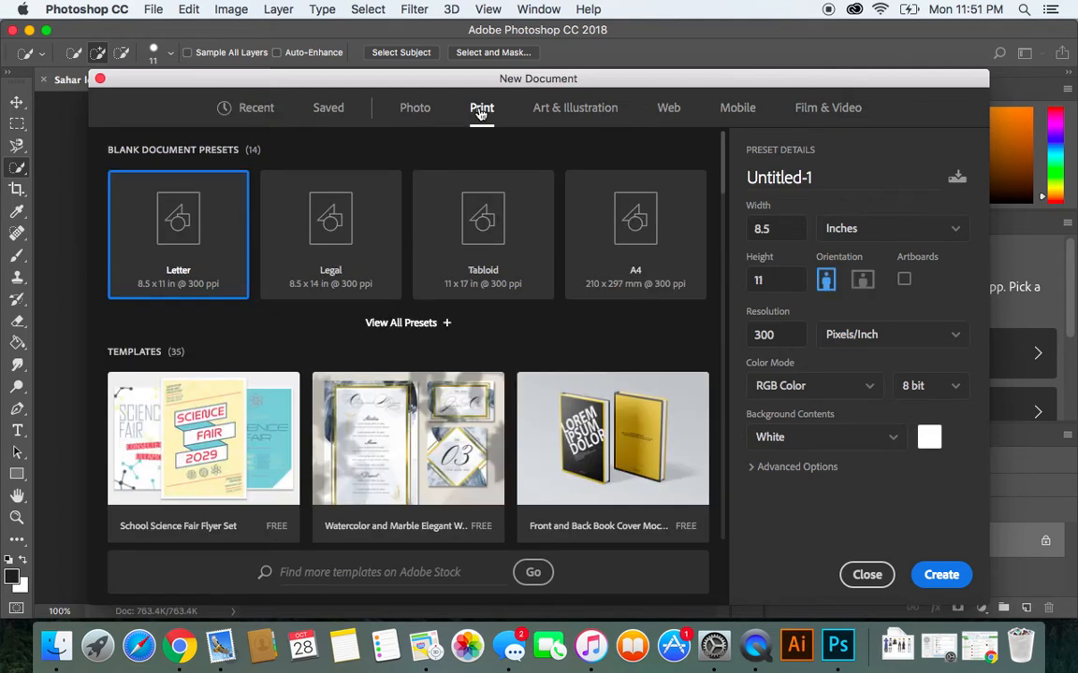
left_click(851, 234)
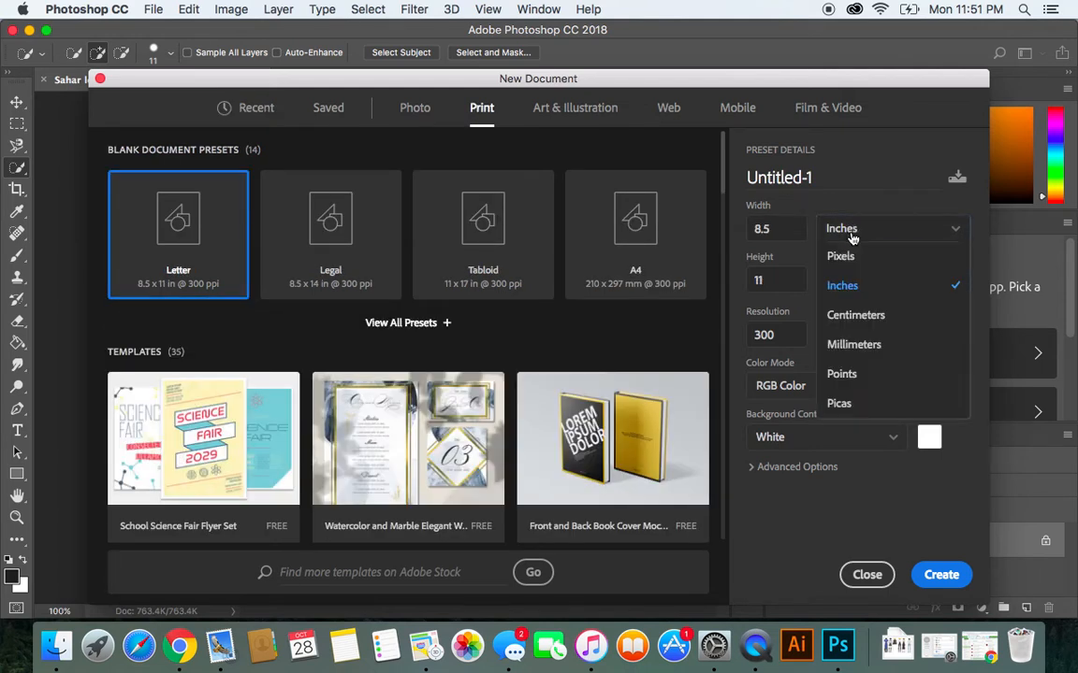
left_click(833, 290)
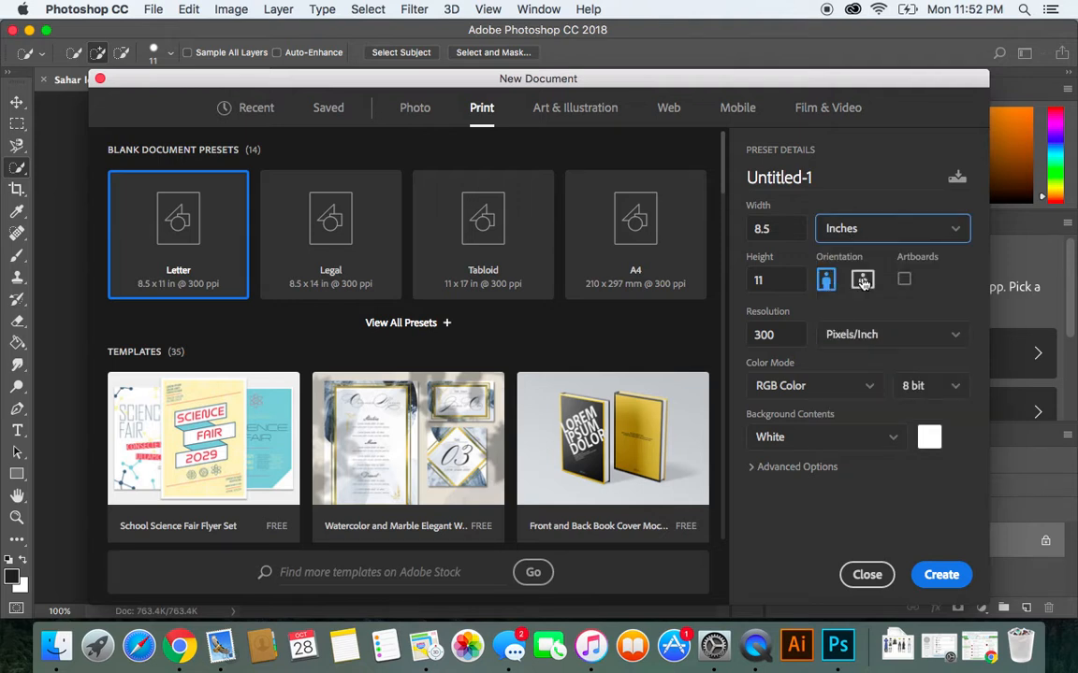
left_click(861, 283)
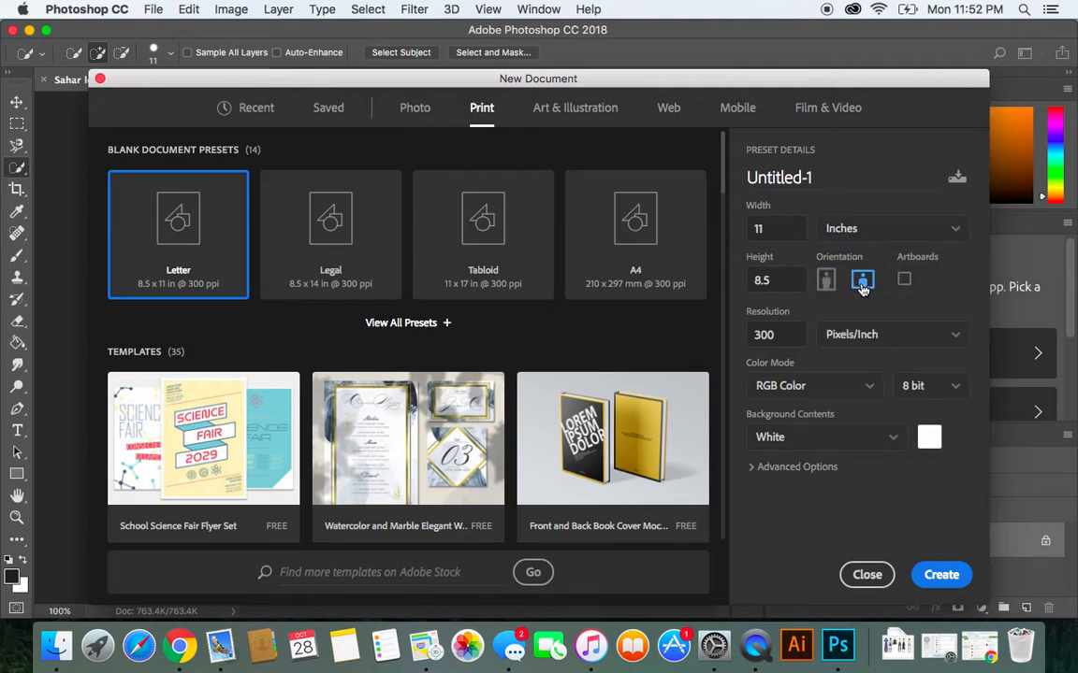
double_click(754, 228)
type("22")
double_click(749, 280)
type("18")
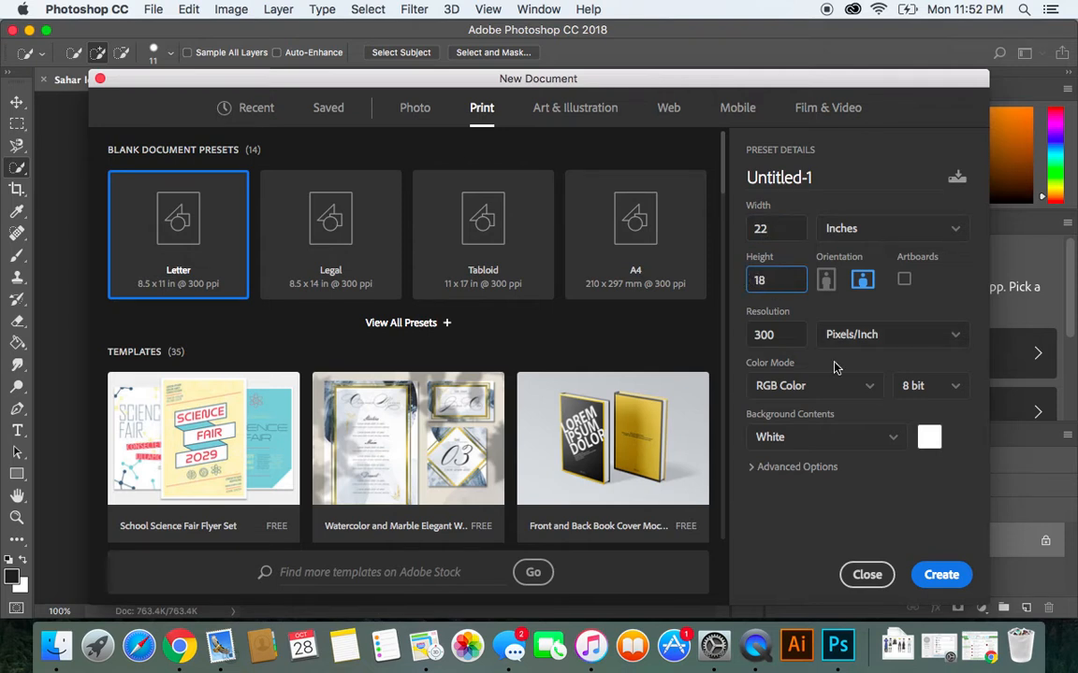
left_click(941, 578)
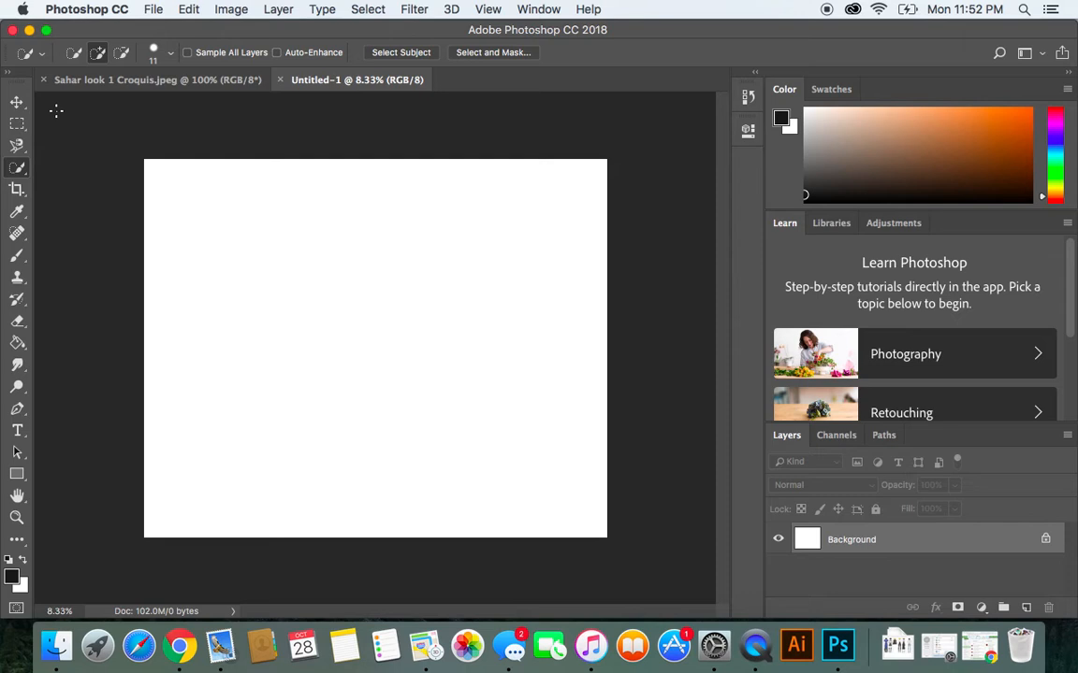
- Activate the Move tool
left_click(18, 104)
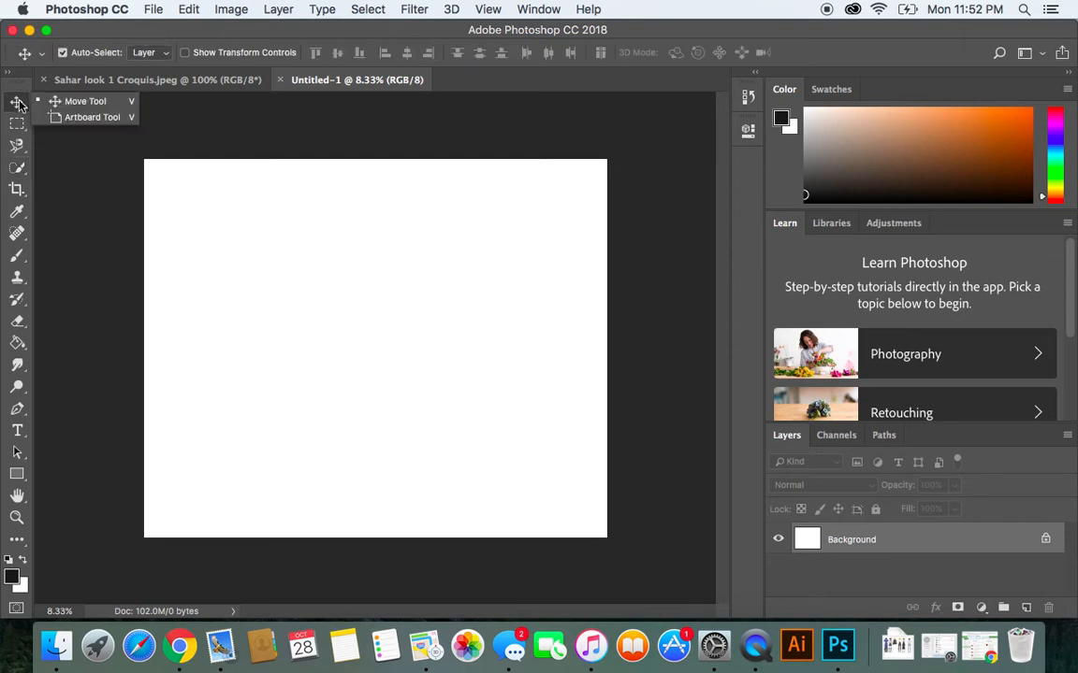
left_click(54, 104)
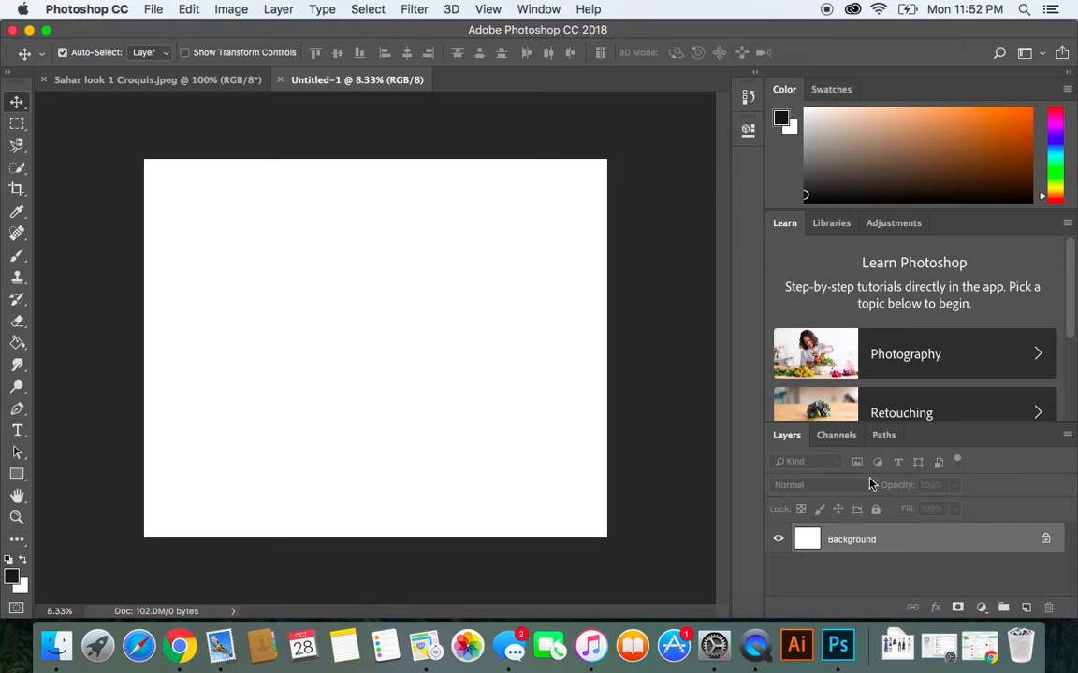
- Examine which workspace panels can be shown, and view the color swatches before returning to the color picker
left_click(537, 11)
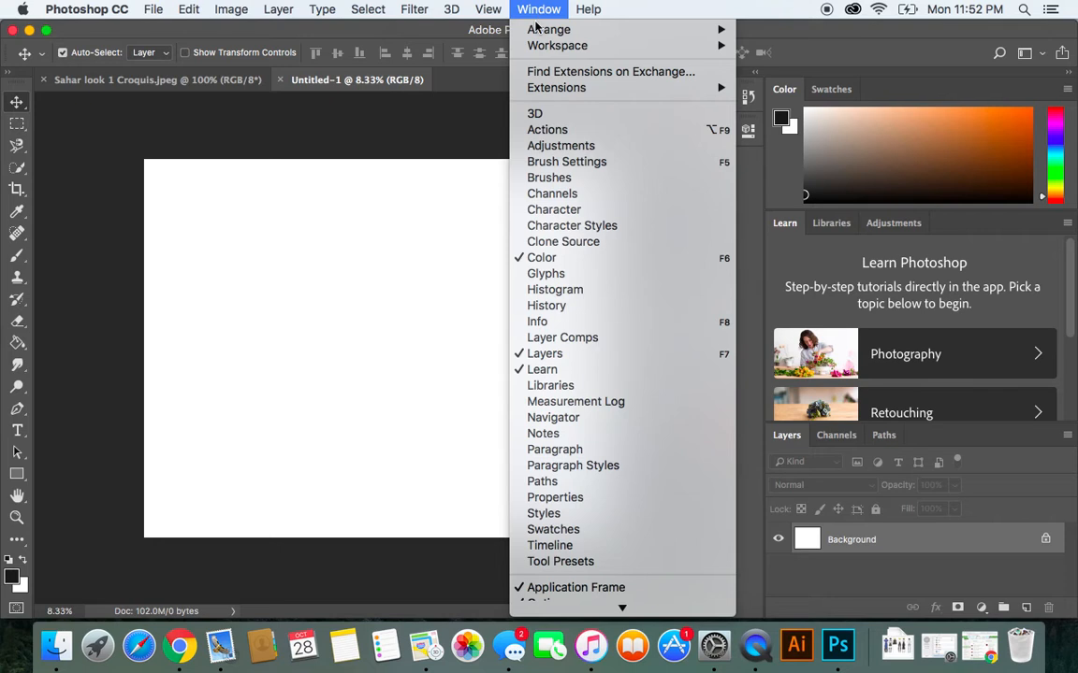
mouse_move(562, 610)
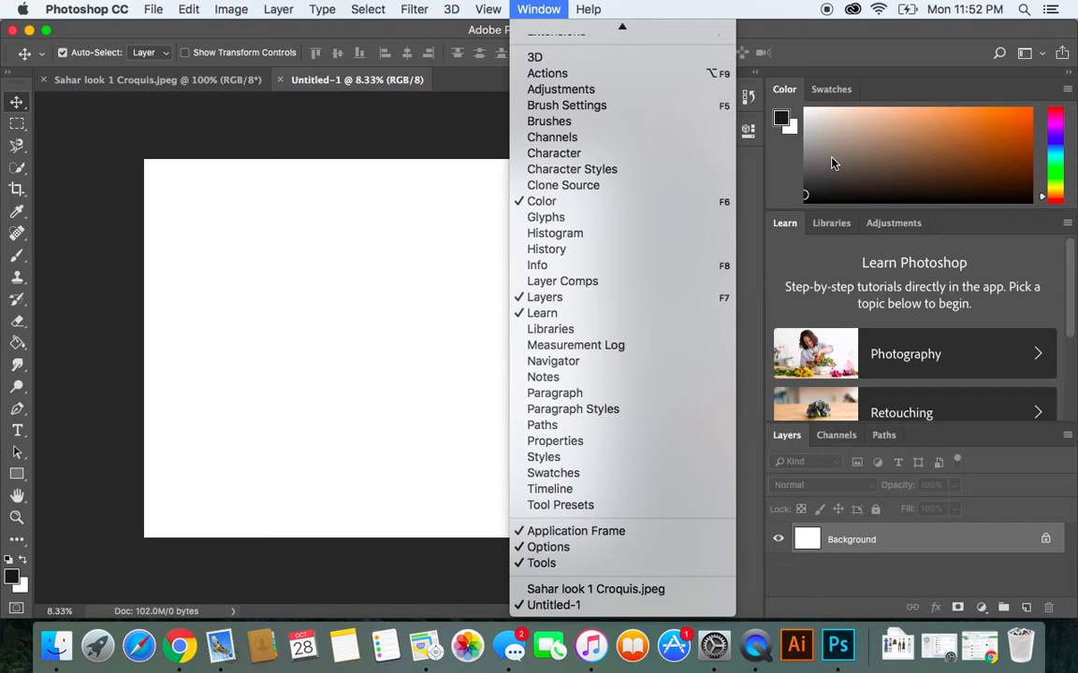
left_click(832, 90)
left_click(835, 90)
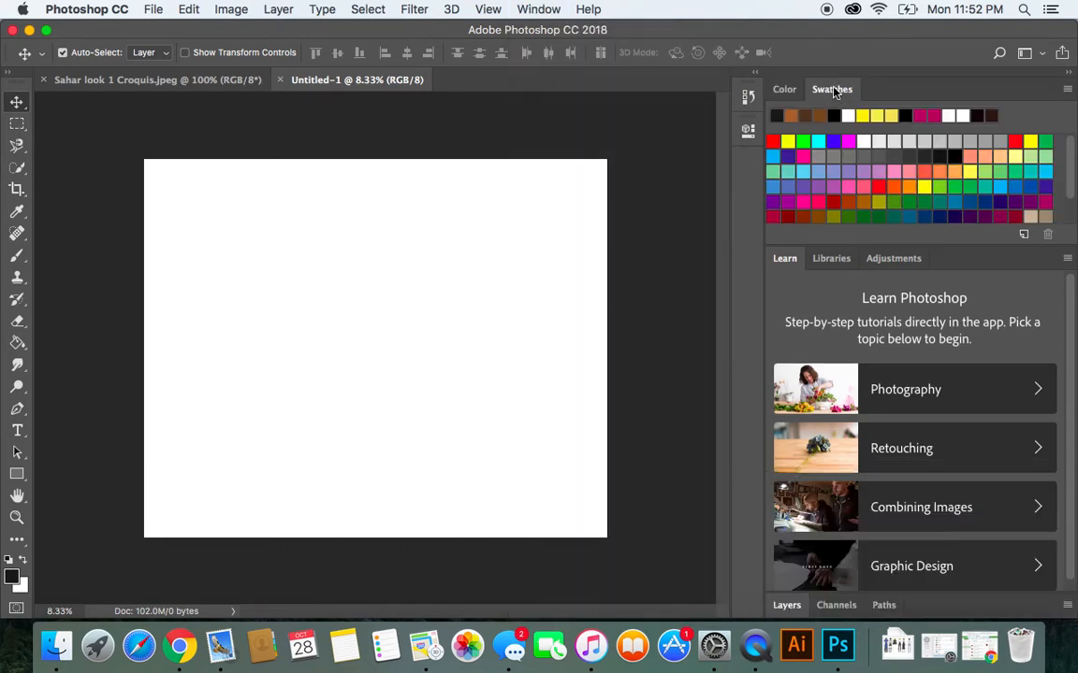
left_click(784, 89)
left_click(537, 10)
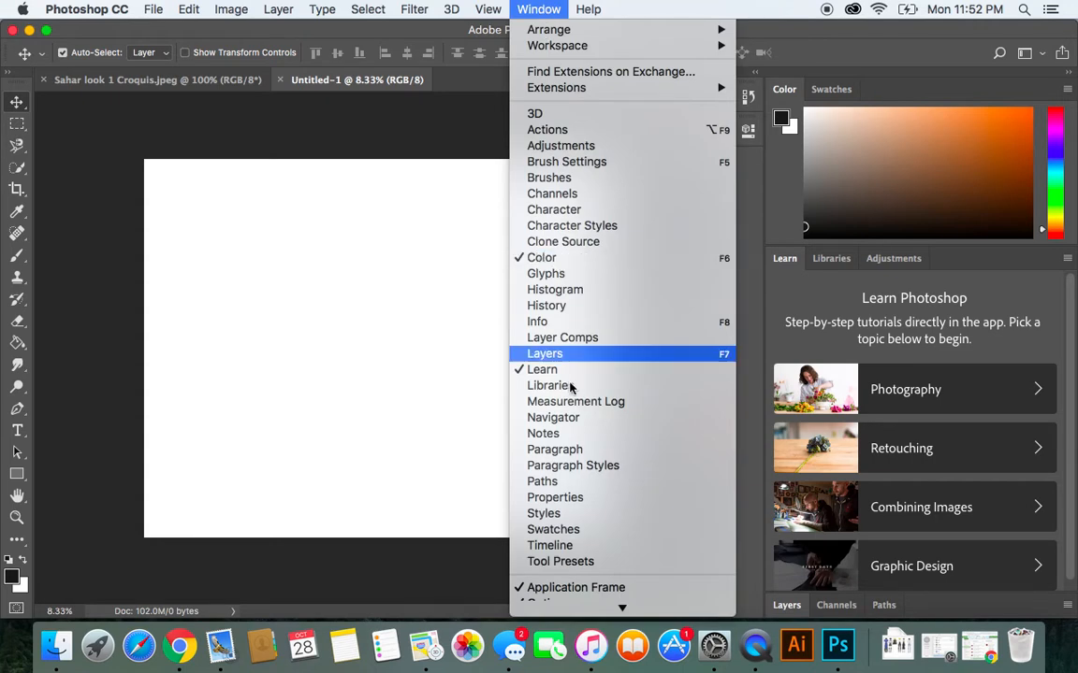
scroll(572, 383, "down", 2)
scroll(577, 404, "down", 2)
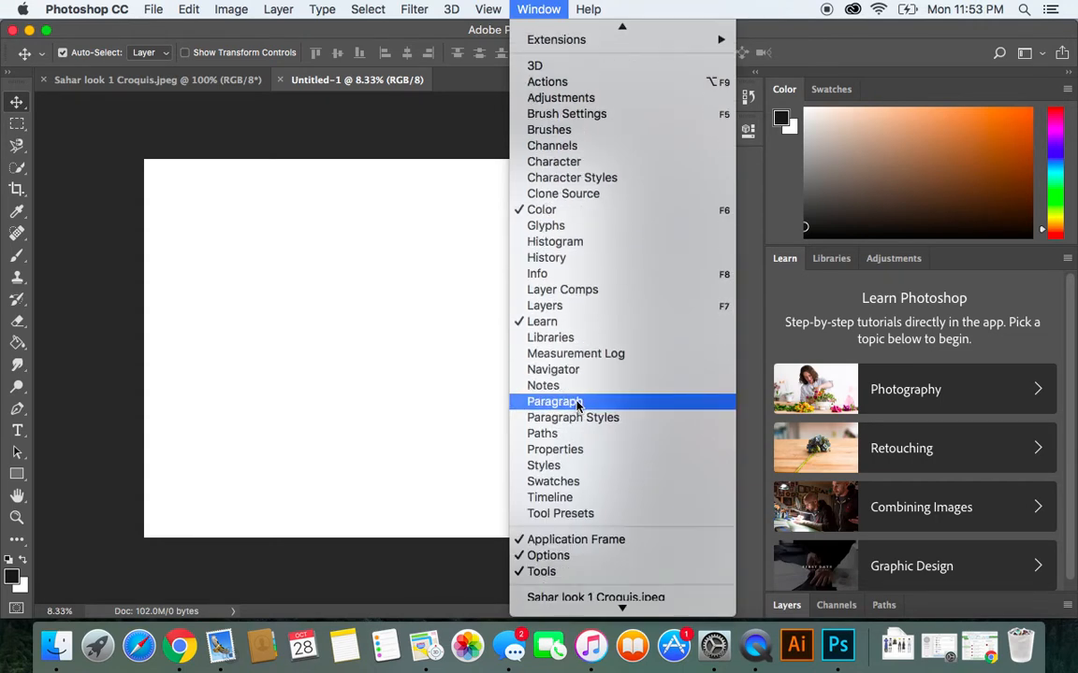
left_click(167, 146)
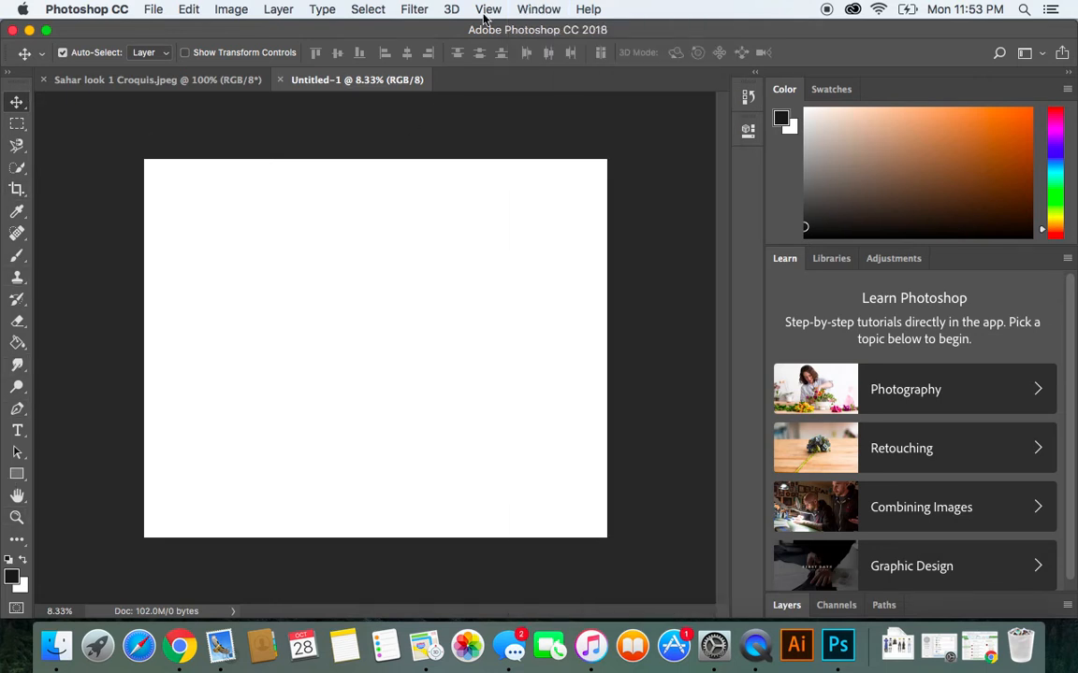
- Hide the Tools toolbar and show it again
left_click(535, 11)
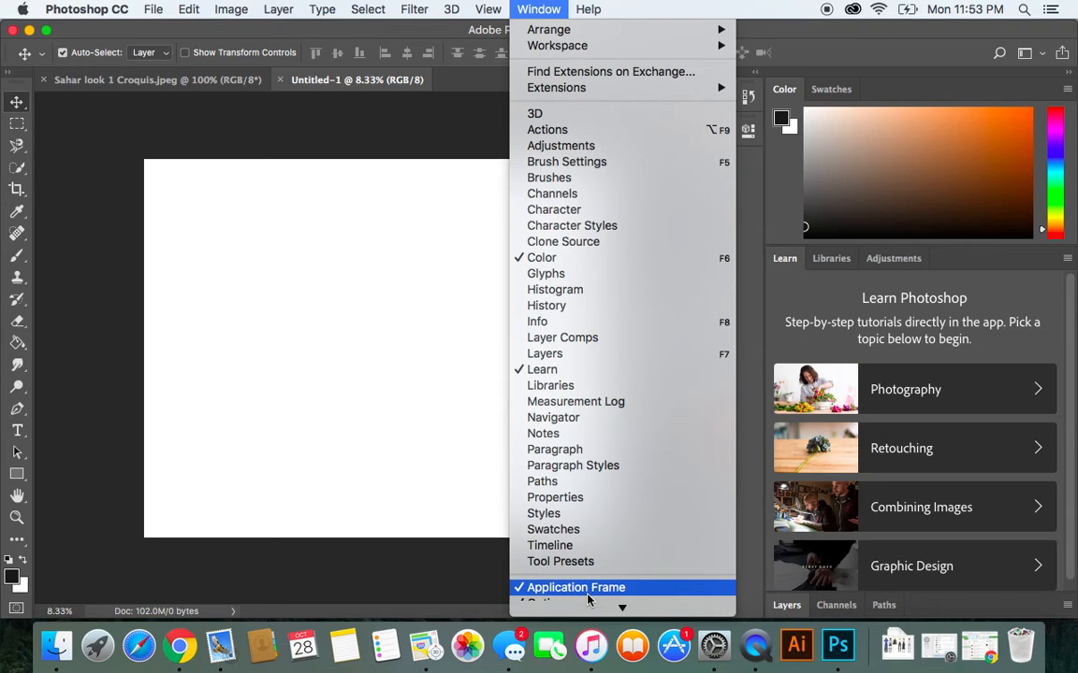
scroll(590, 603, "down", 2)
left_click(542, 563)
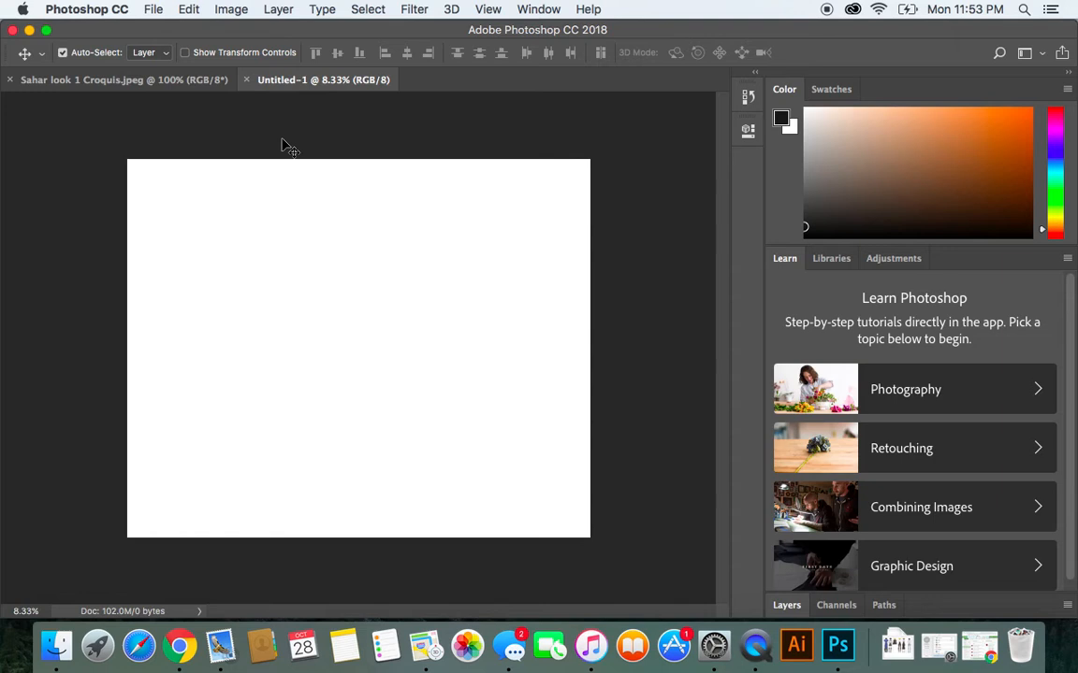
left_click(528, 9)
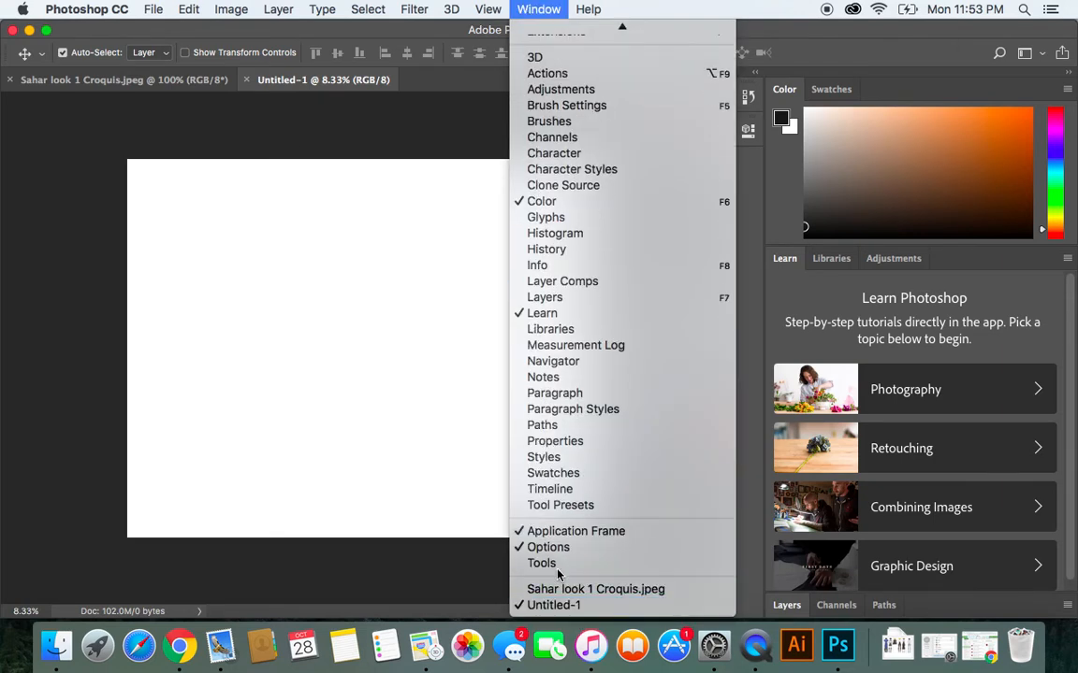
left_click(554, 565)
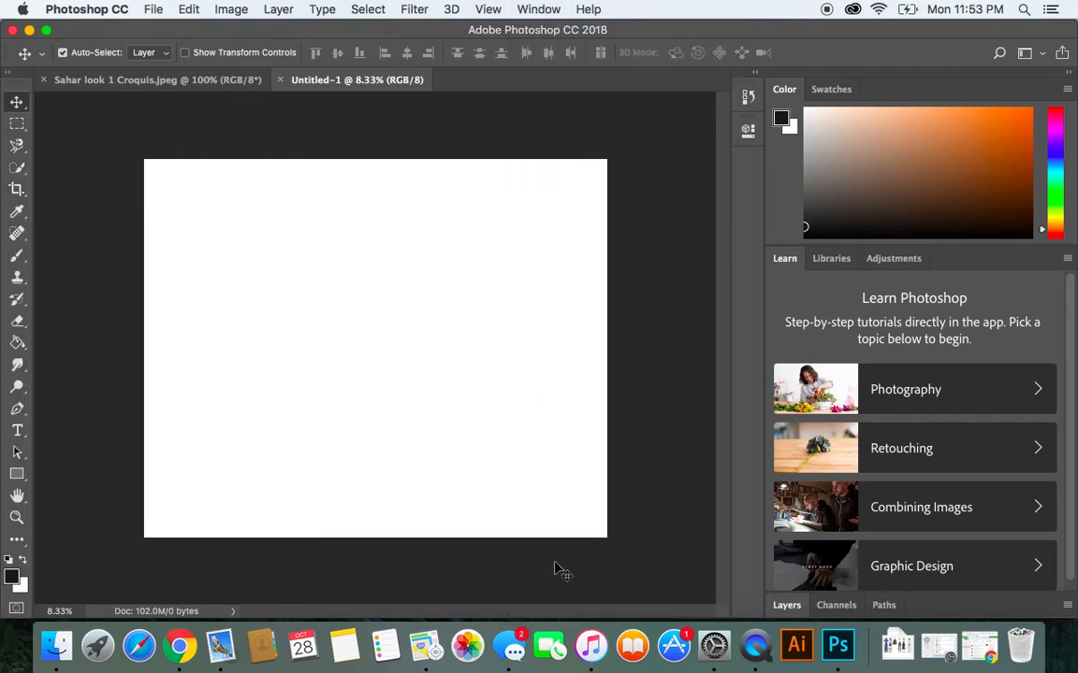
- Examine the tool groups in the toolbar customization and leave it without making changes
left_click(21, 541)
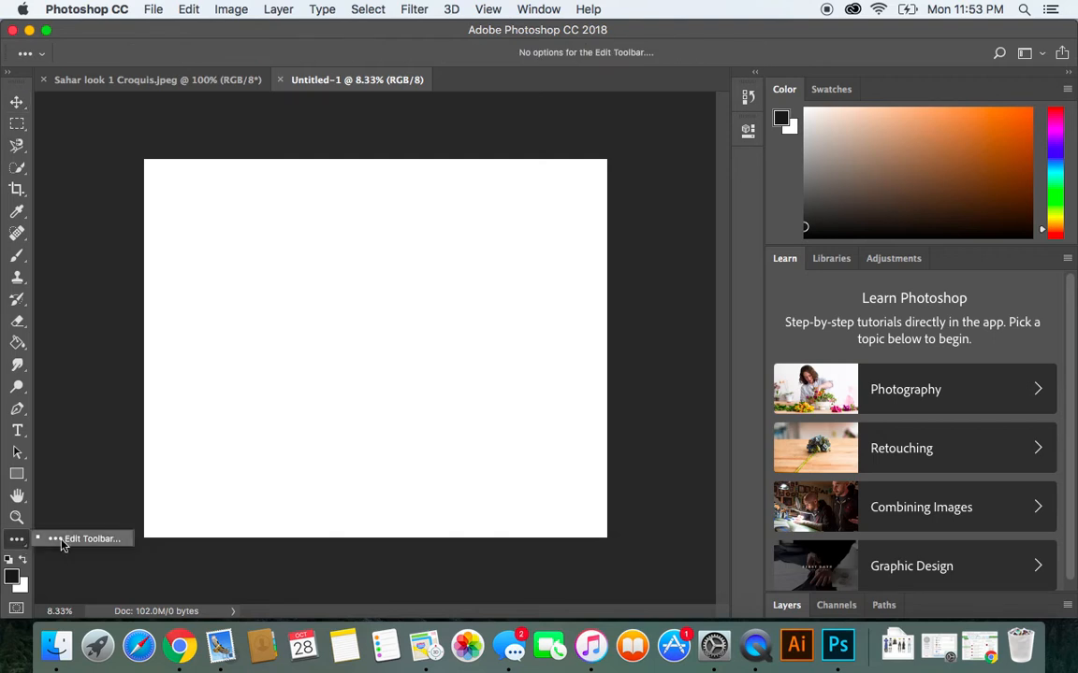
left_click(61, 545)
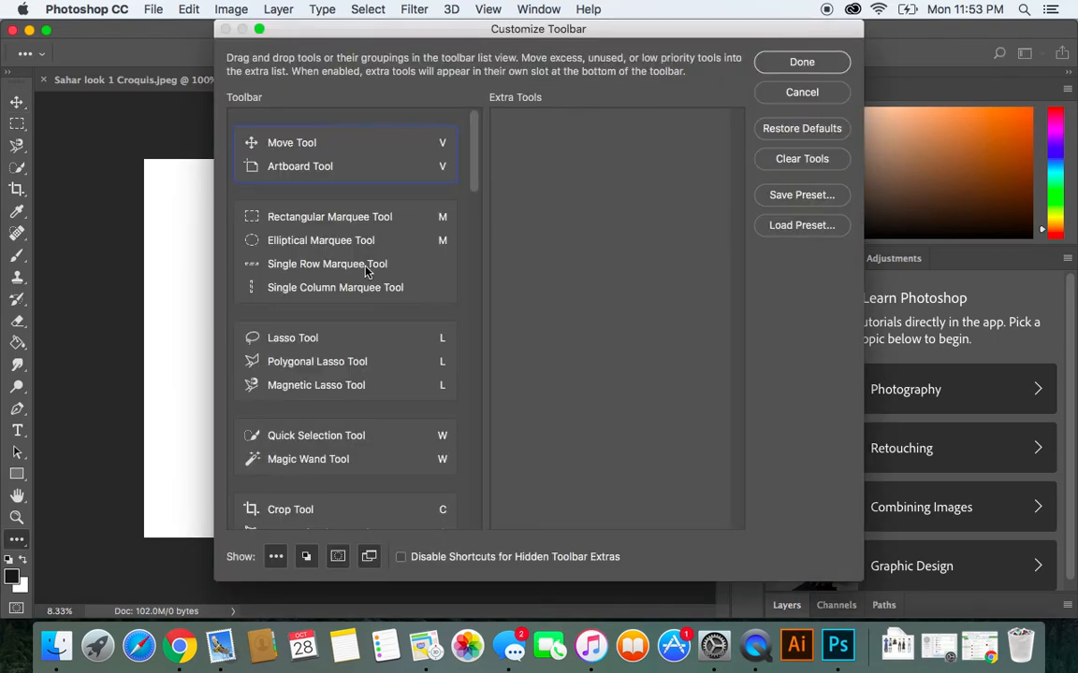
left_click_drag(471, 159, 451, 409)
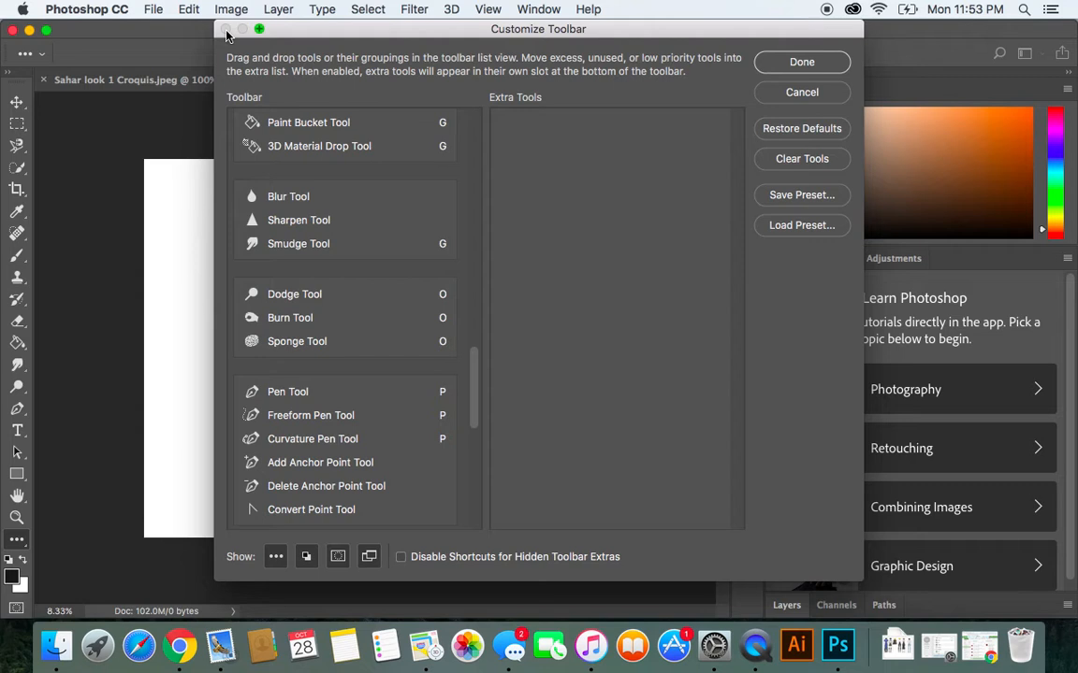
left_click(802, 91)
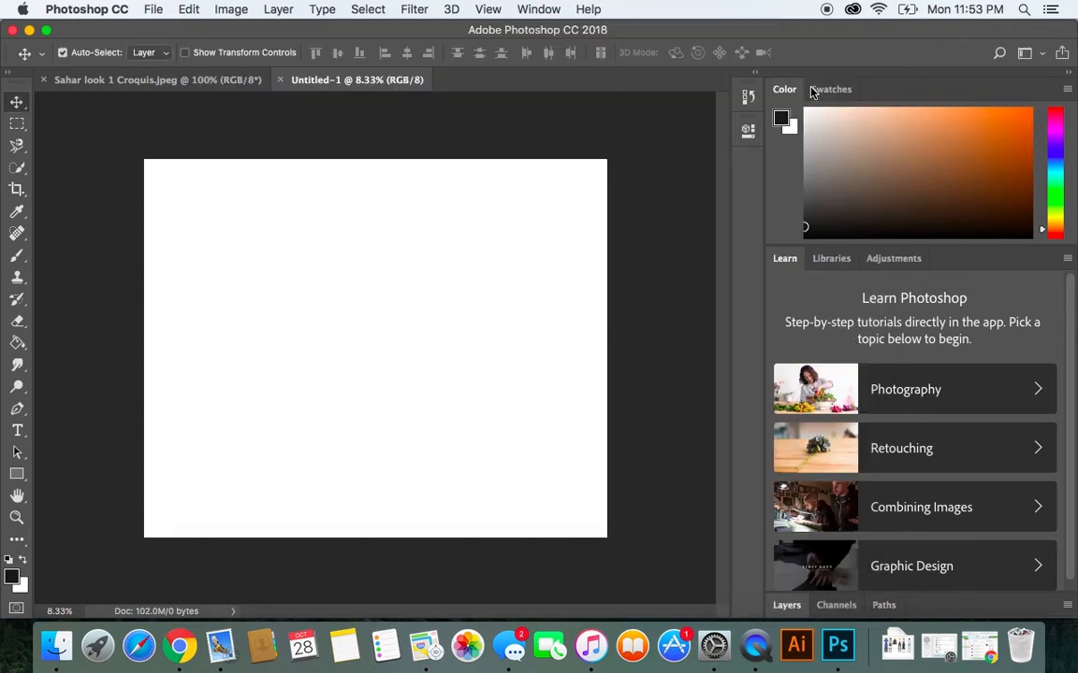
- Convert the croquis image's Background layer to a normal layer and move it back so it fills the canvas
left_click(154, 81)
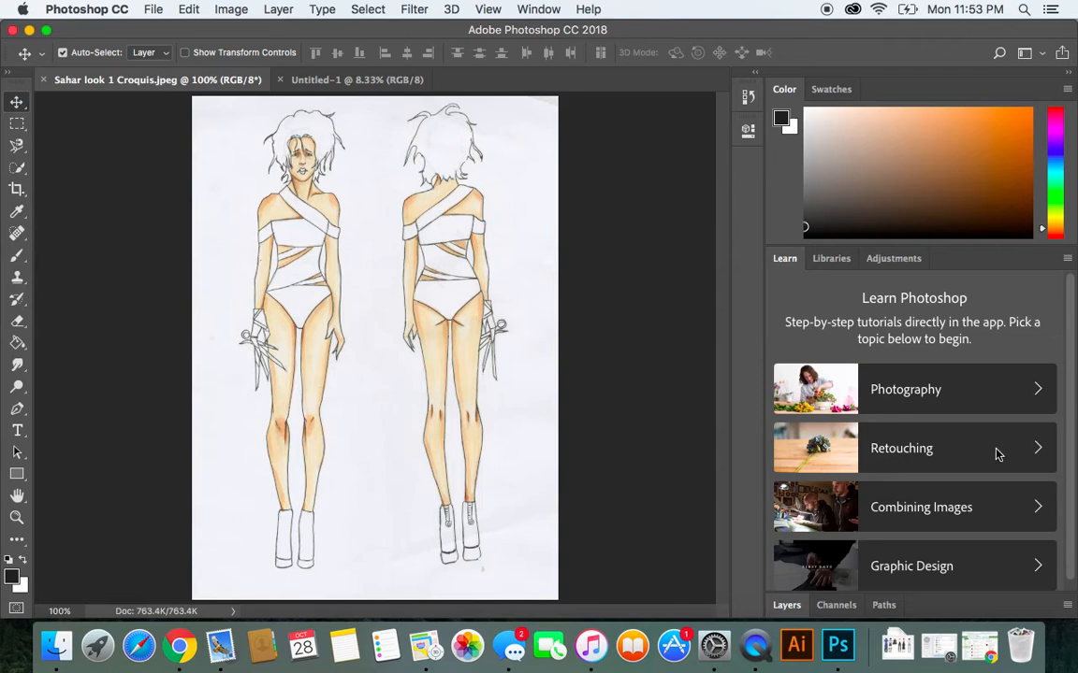
left_click(788, 606)
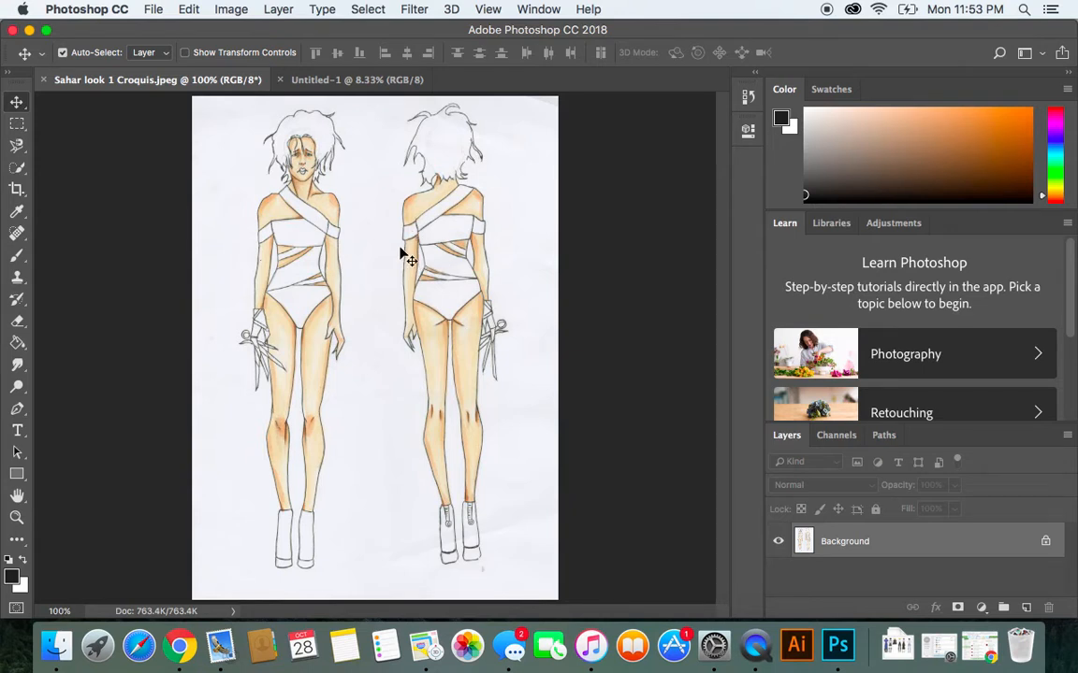
left_click_drag(363, 231, 450, 224)
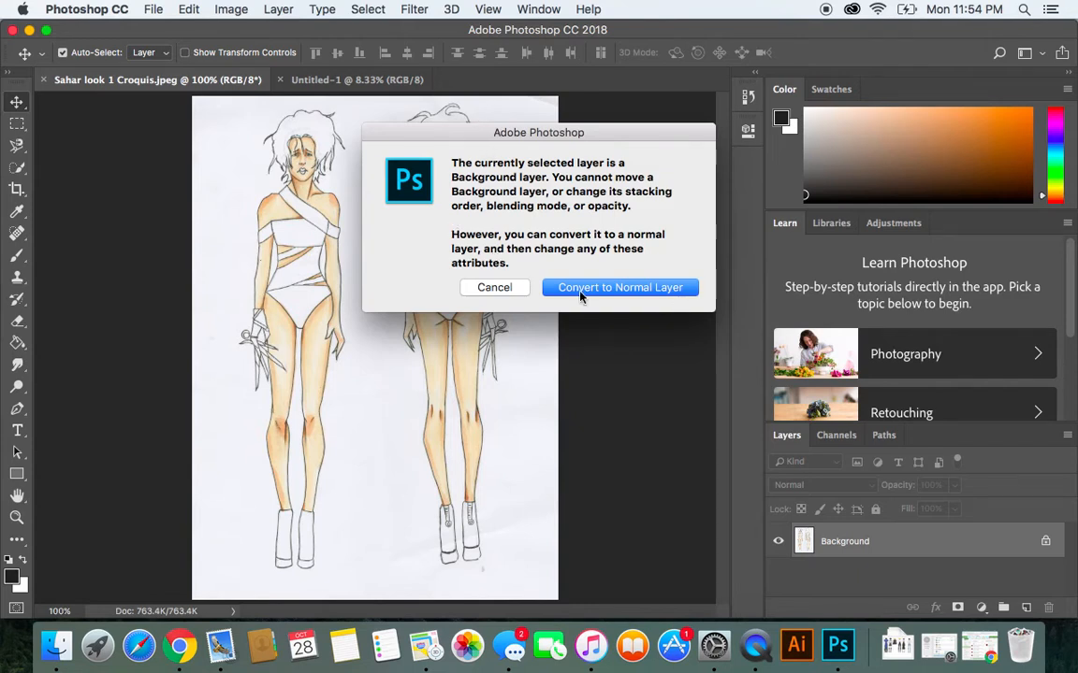
left_click(581, 296)
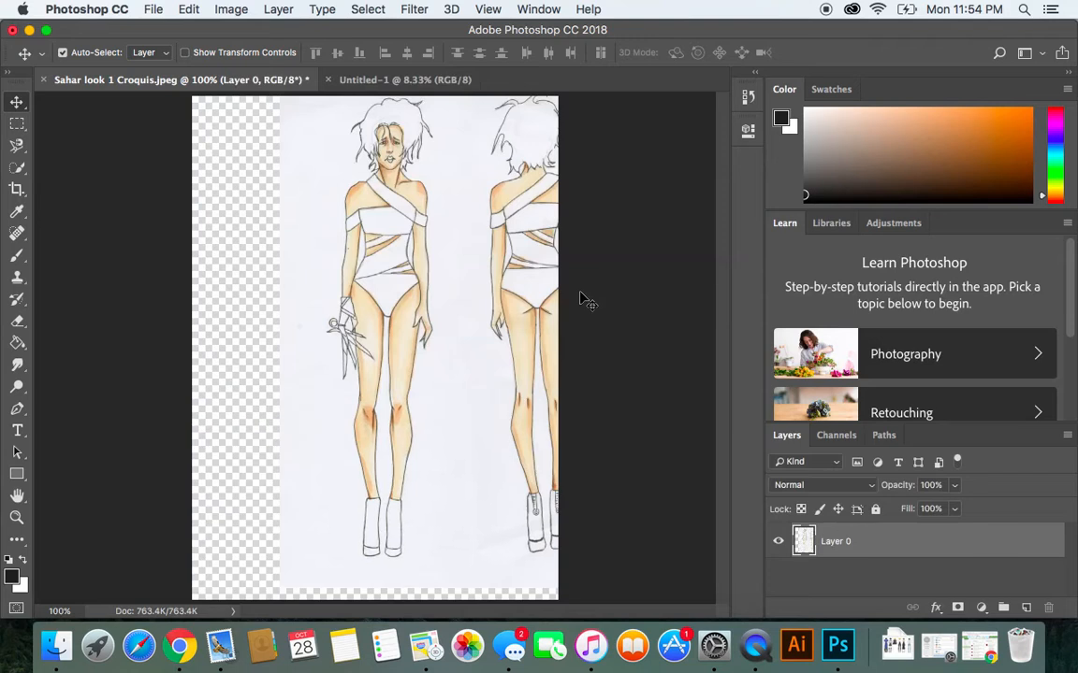
left_click_drag(484, 332, 417, 342)
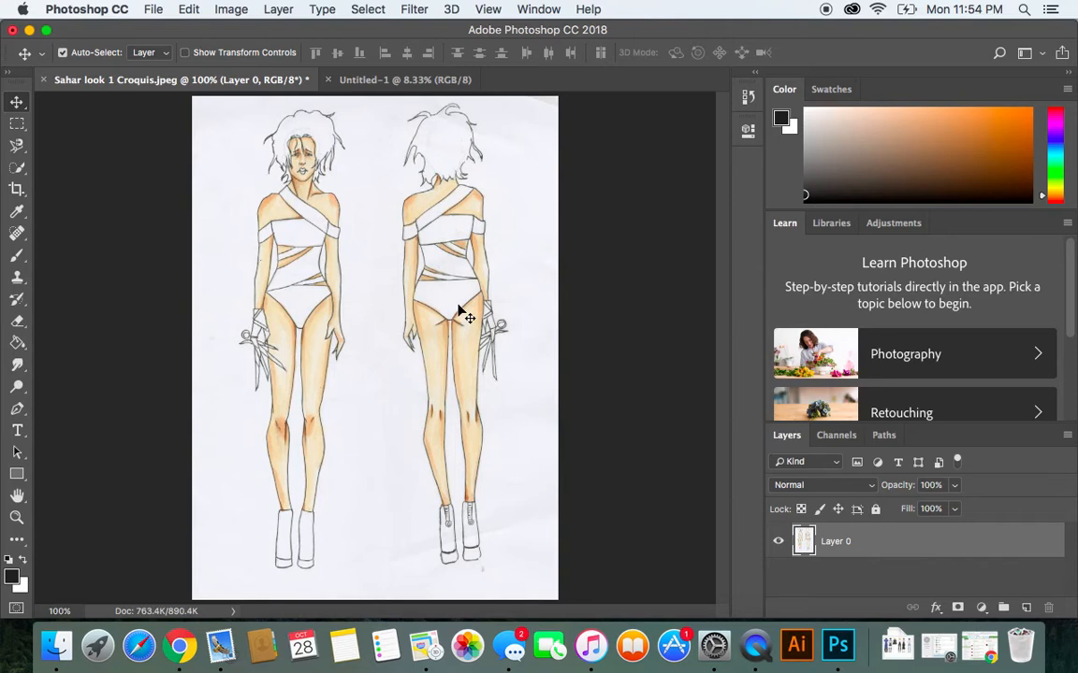
left_click_drag(419, 283, 458, 305)
- Select the front-view figure from the hair down to the shoes with the Quick Selection tool
left_click(17, 171)
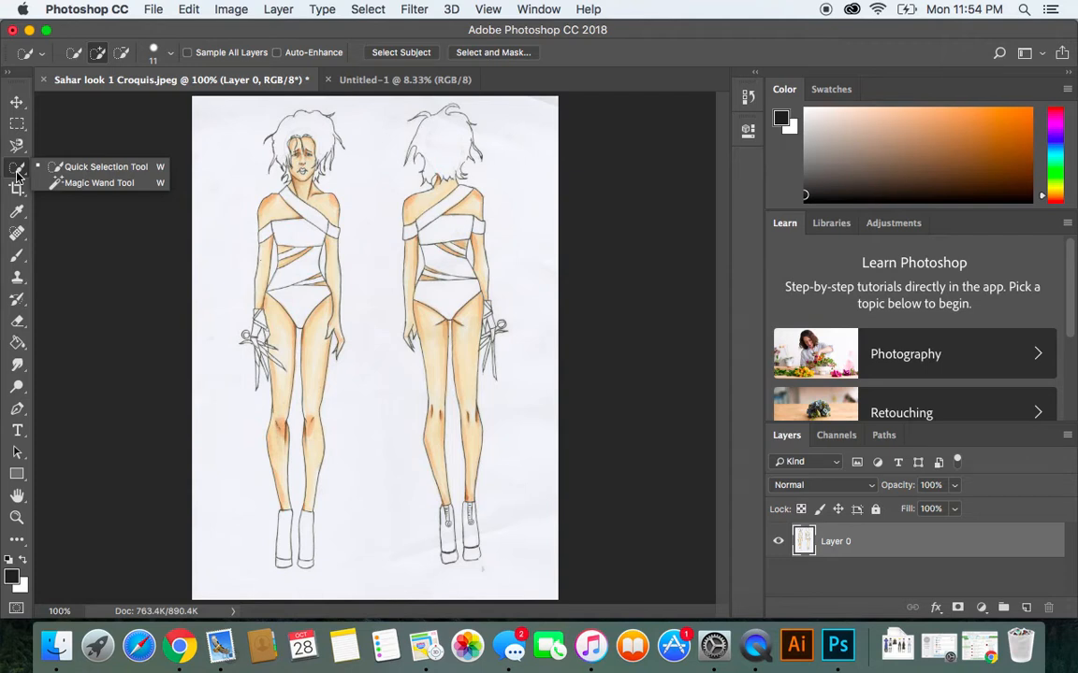
left_click(94, 166)
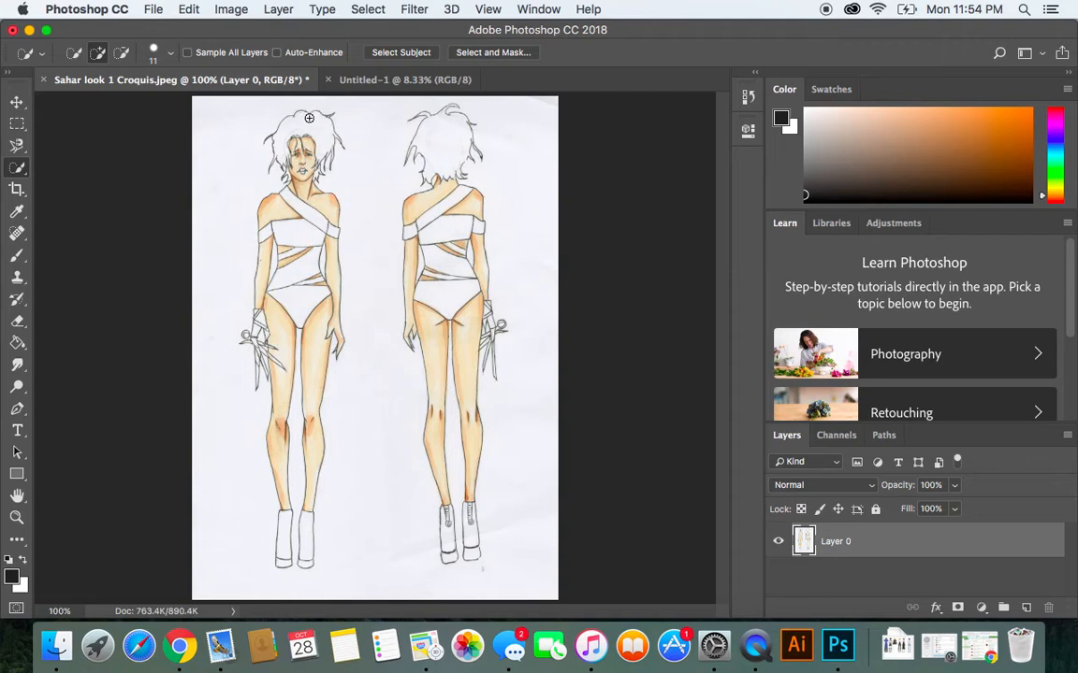
mouse_move(304, 120)
left_mouse_down()
mouse_move(272, 140)
mouse_move(298, 170)
mouse_move(287, 202)
mouse_move(262, 198)
mouse_move(281, 183)
mouse_move(326, 218)
mouse_move(294, 204)
mouse_move(299, 280)
mouse_move(290, 233)
mouse_move(294, 269)
mouse_move(262, 229)
mouse_move(247, 225)
mouse_move(238, 243)
mouse_move(273, 277)
mouse_move(258, 352)
mouse_move(245, 327)
mouse_move(237, 342)
mouse_move(272, 360)
mouse_move(281, 421)
mouse_move(309, 412)
mouse_move(317, 328)
left_mouse_up()
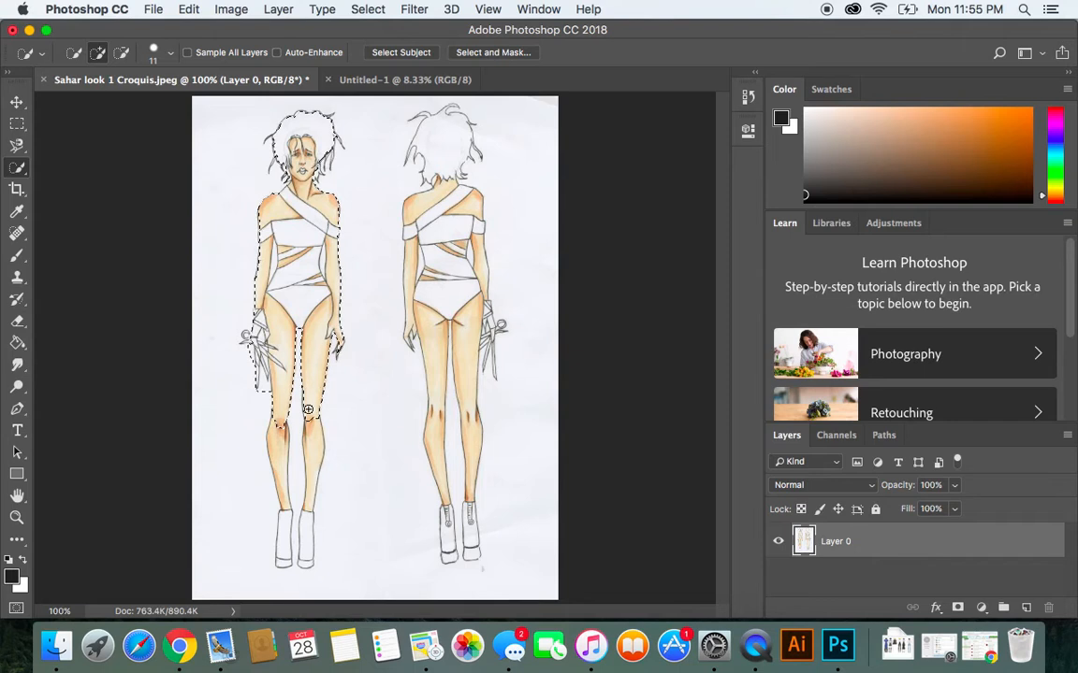
mouse_move(311, 426)
left_mouse_down()
mouse_move(305, 568)
mouse_move(308, 535)
left_mouse_up()
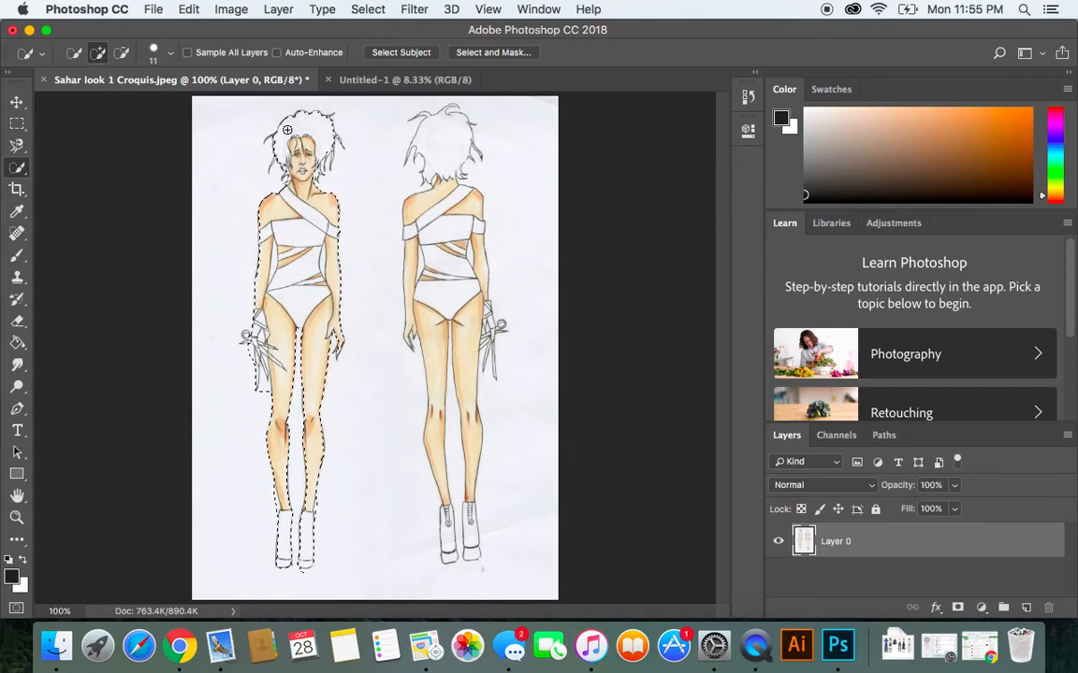
- Extend the selection to include the loose hair strands on the right side of the front figure's head
key("super+equal")
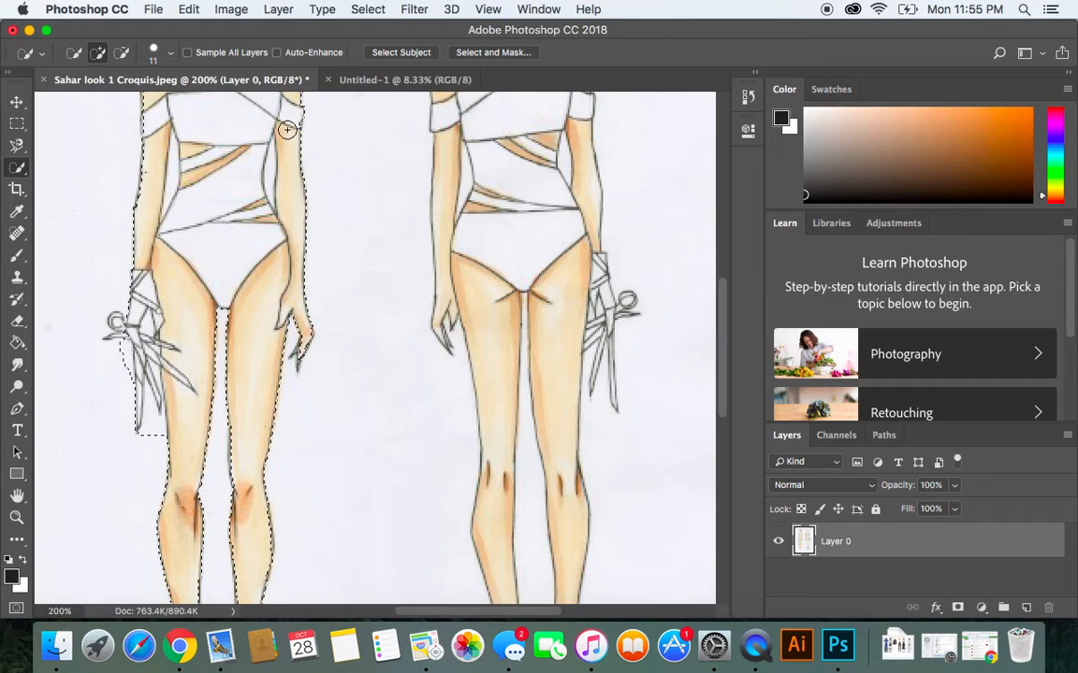
scroll(356, 191, "down", 3)
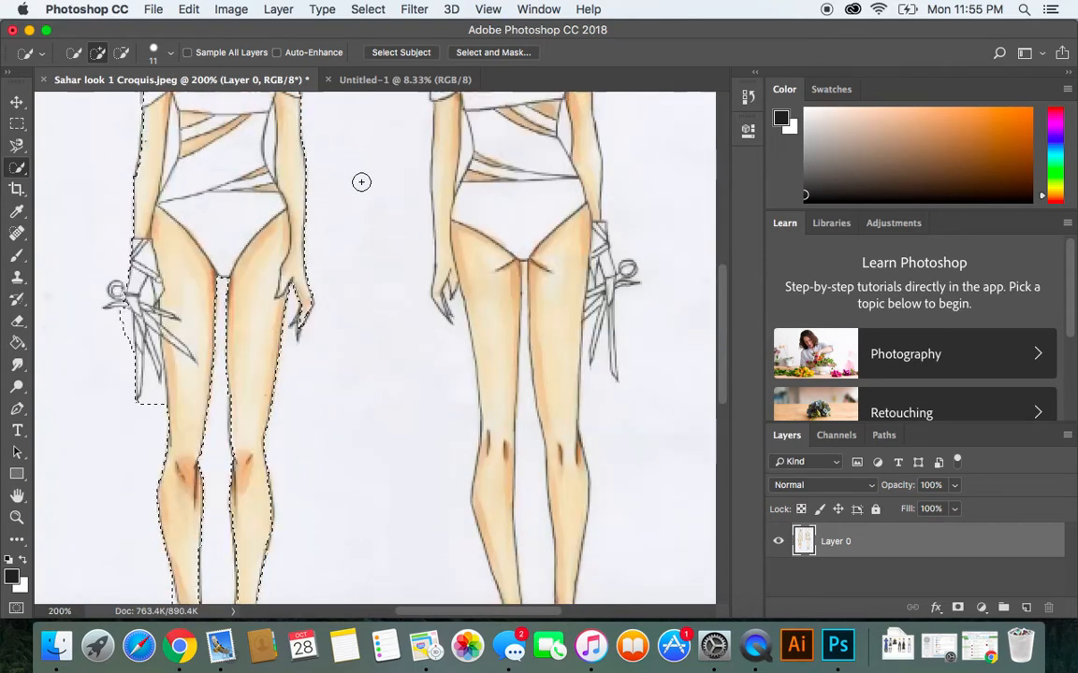
scroll(361, 181, "down", 3)
scroll(361, 182, "up", 10)
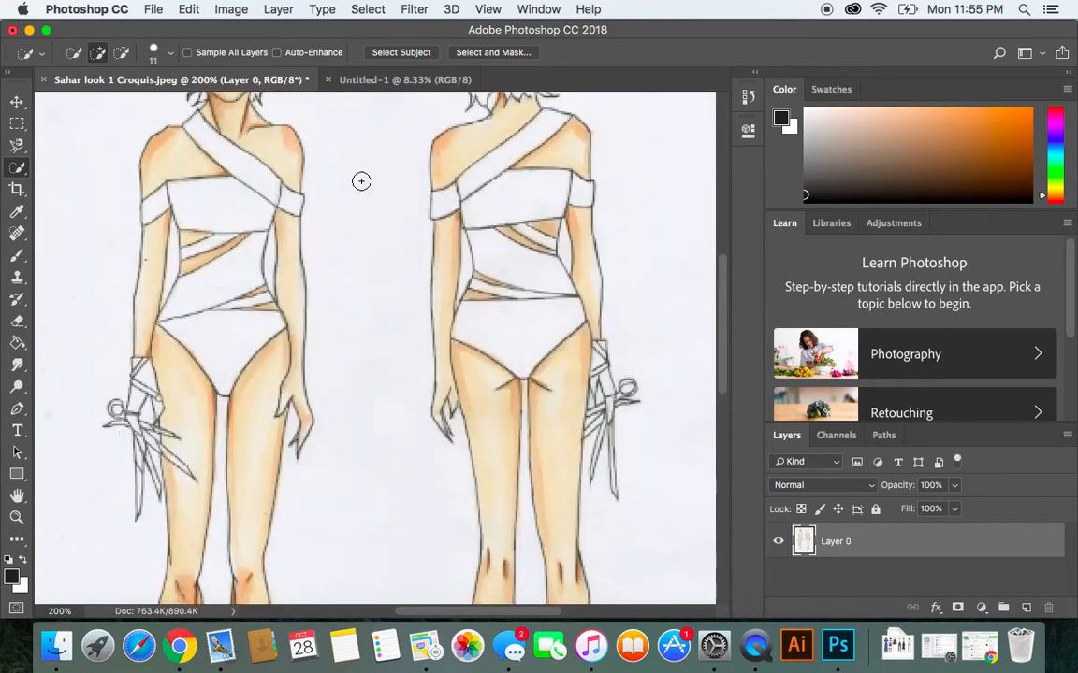
scroll(361, 182, "up", 1)
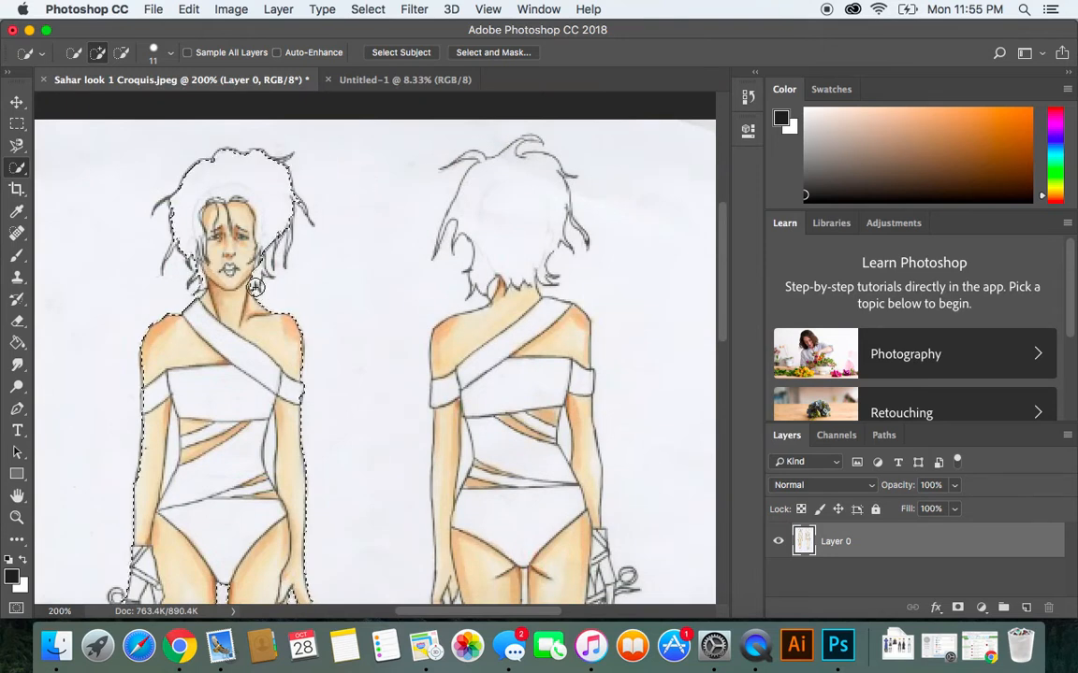
left_click_drag(277, 264, 284, 235)
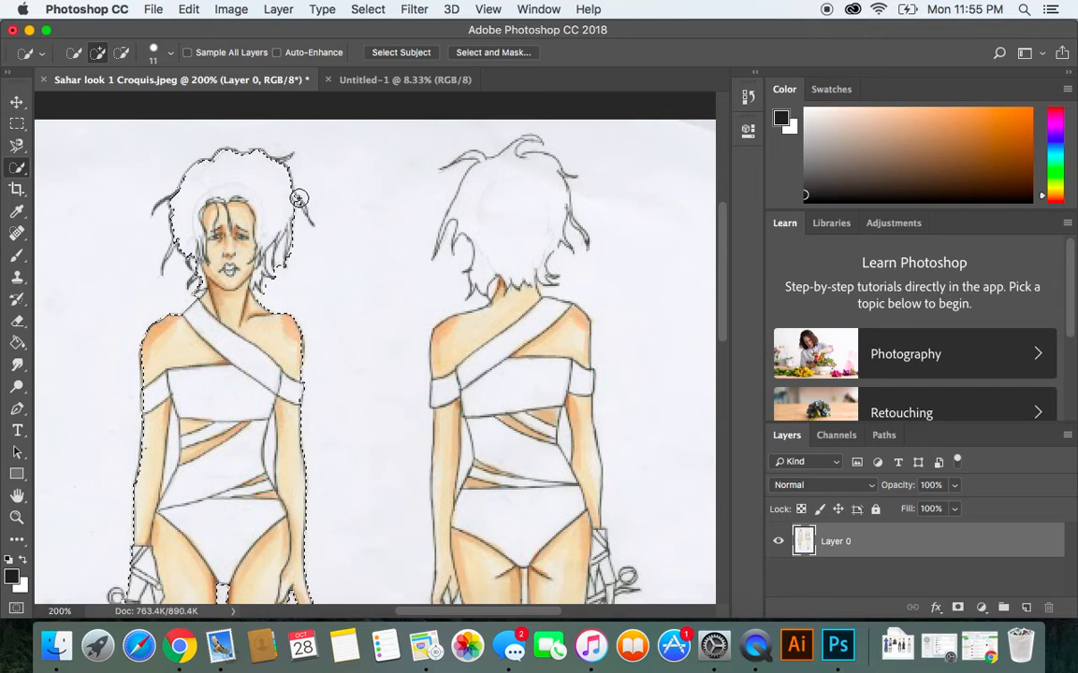
left_click_drag(310, 216, 289, 176)
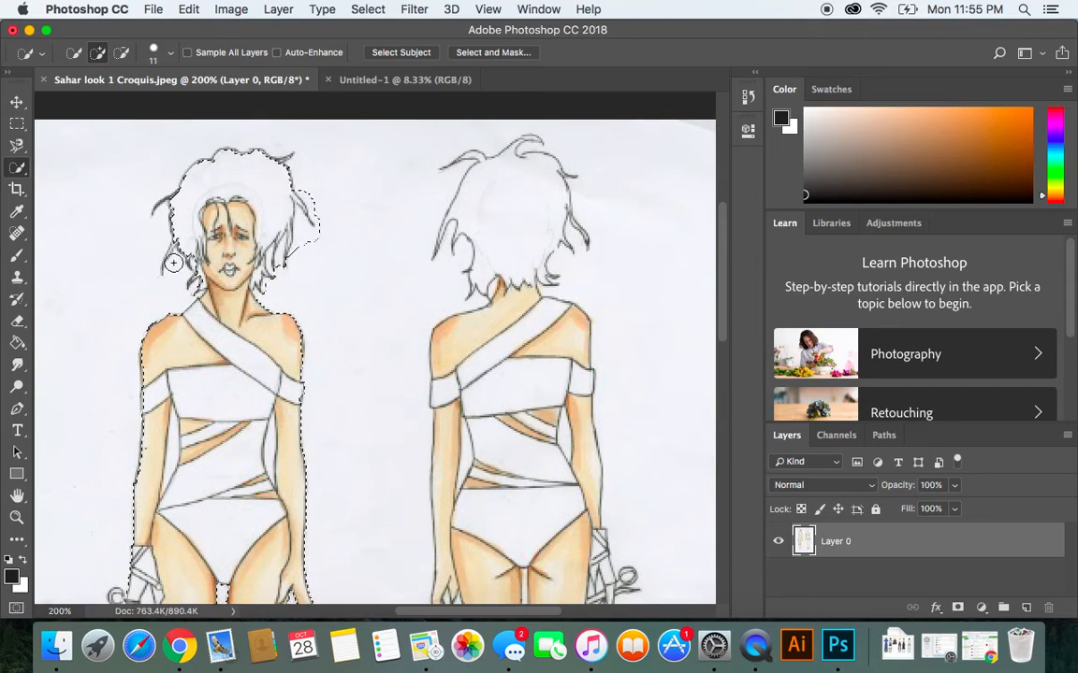
scroll(360, 272, "down", 2)
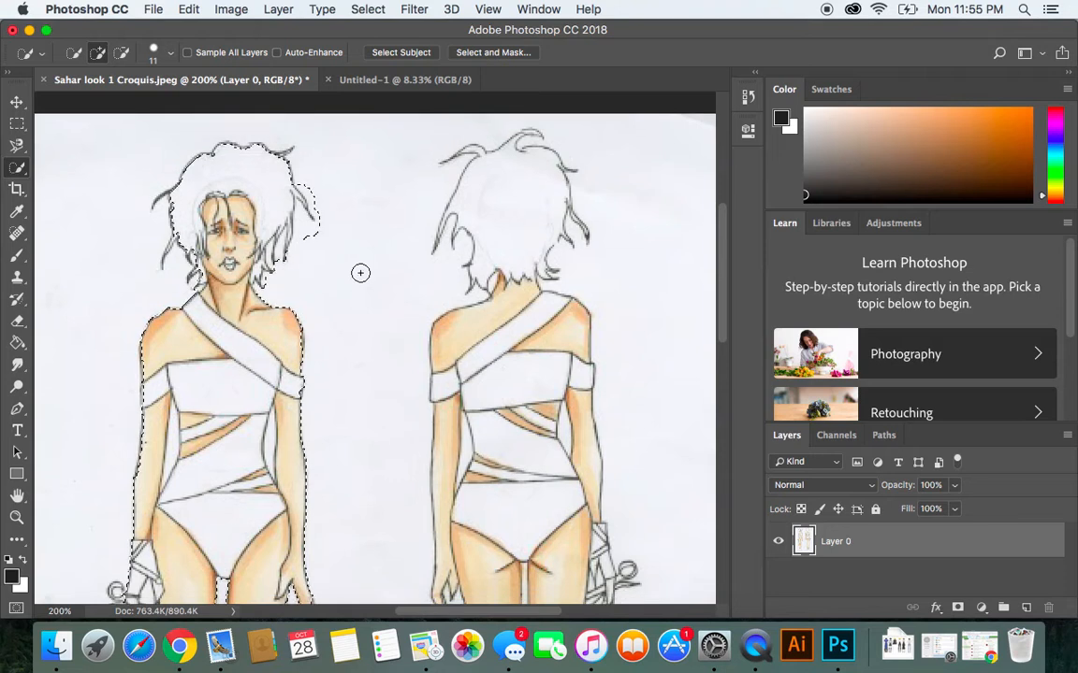
scroll(360, 273, "up", 2)
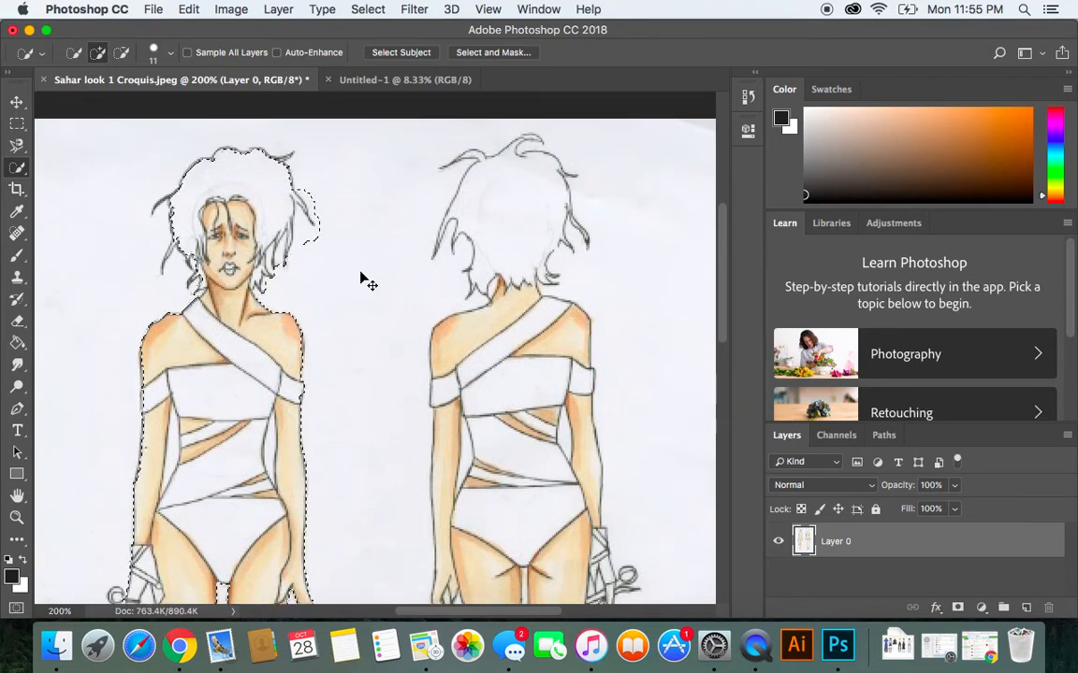
key("super+h")
key("super+minus")
key("super+minus")
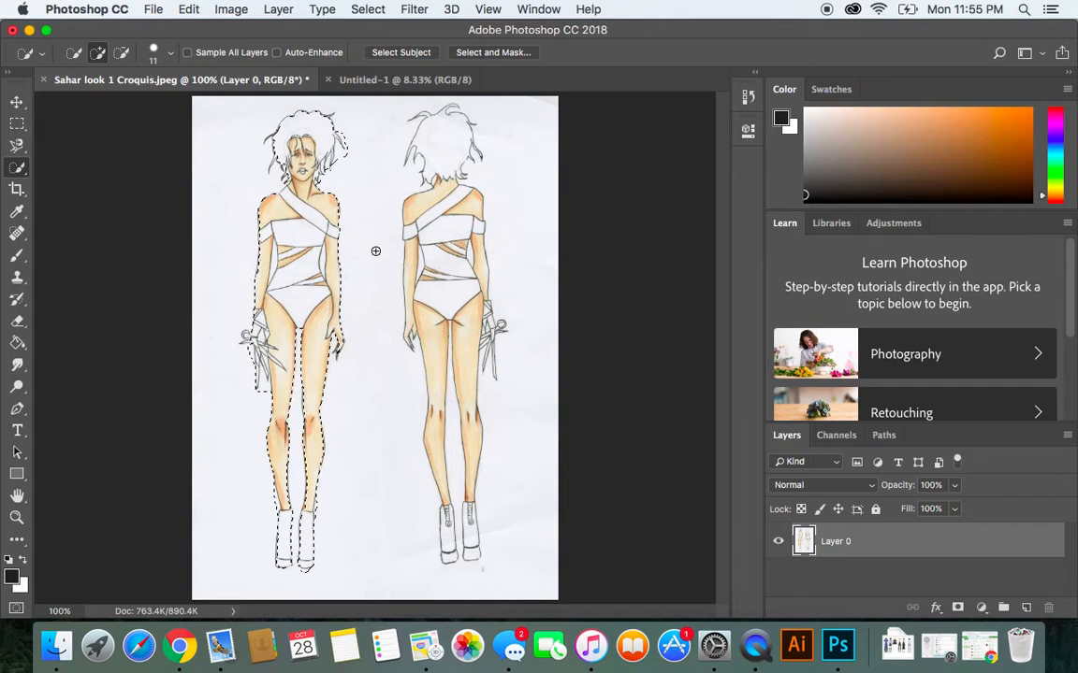
- Copy the selected front figure and paste it into the blank Untitled-1 document
key("super+c")
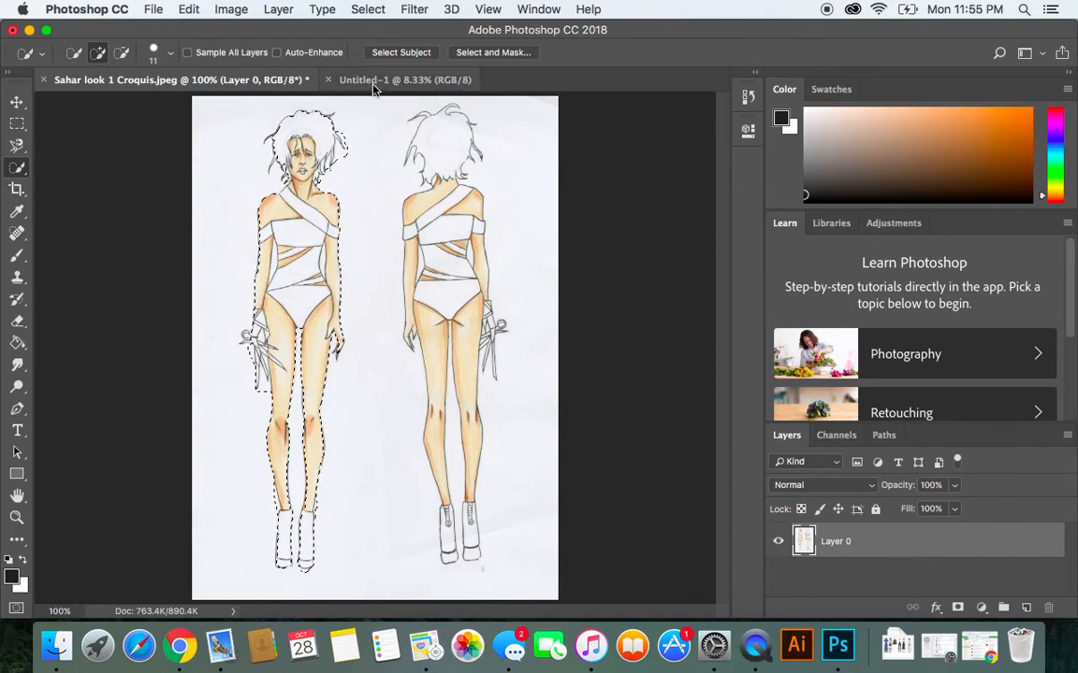
left_click(337, 79)
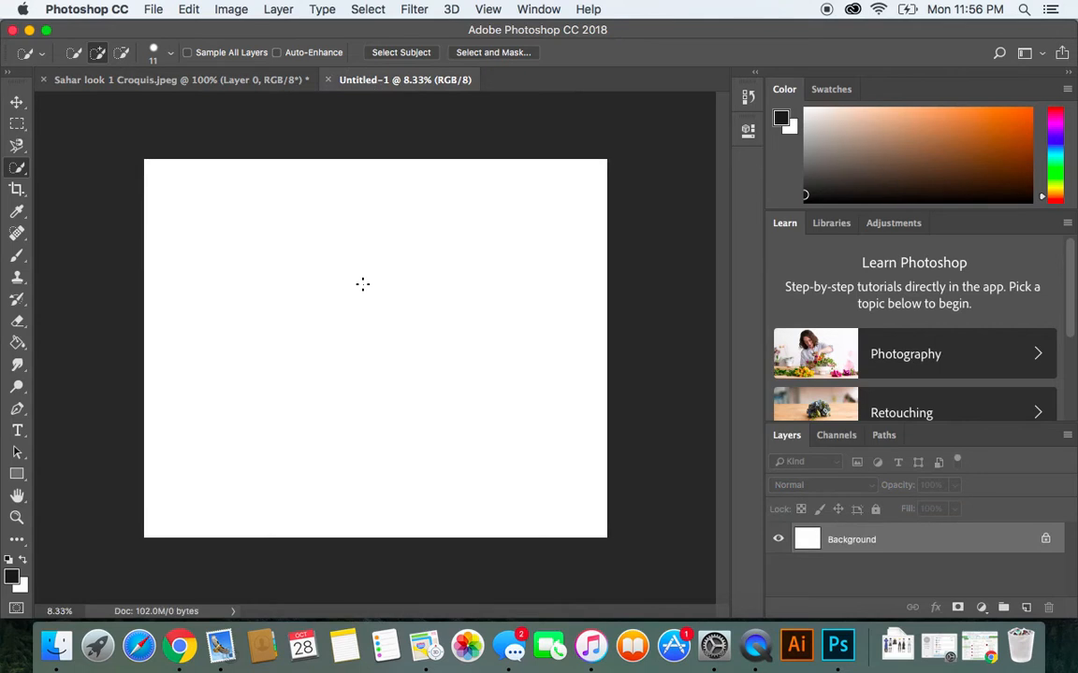
key("super+v")
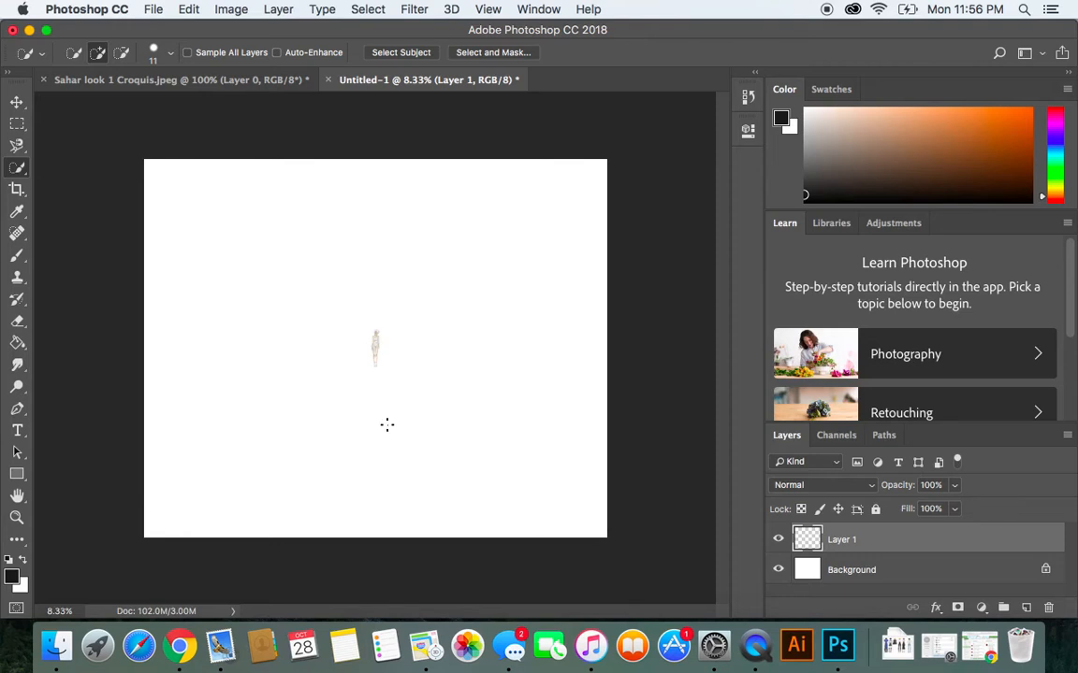
- Enlarge the pasted figure to about 868% width and 893% height, placing it along the left side of the page
left_click(16, 103)
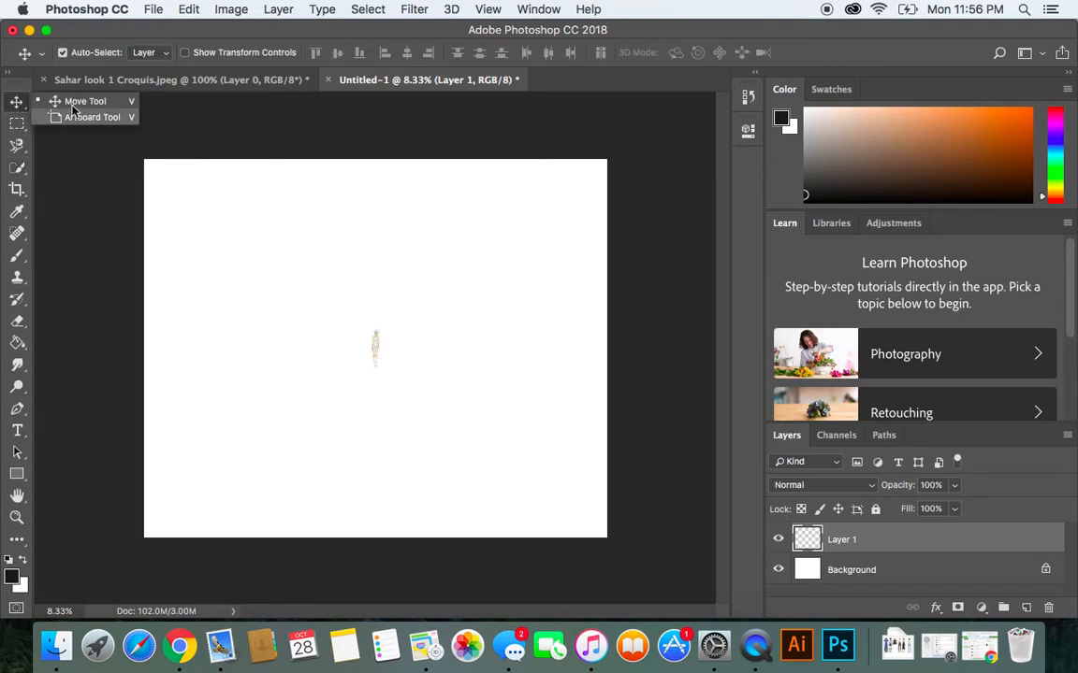
mouse_move(377, 356)
left_mouse_down()
mouse_move(379, 386)
mouse_move(390, 350)
left_mouse_up()
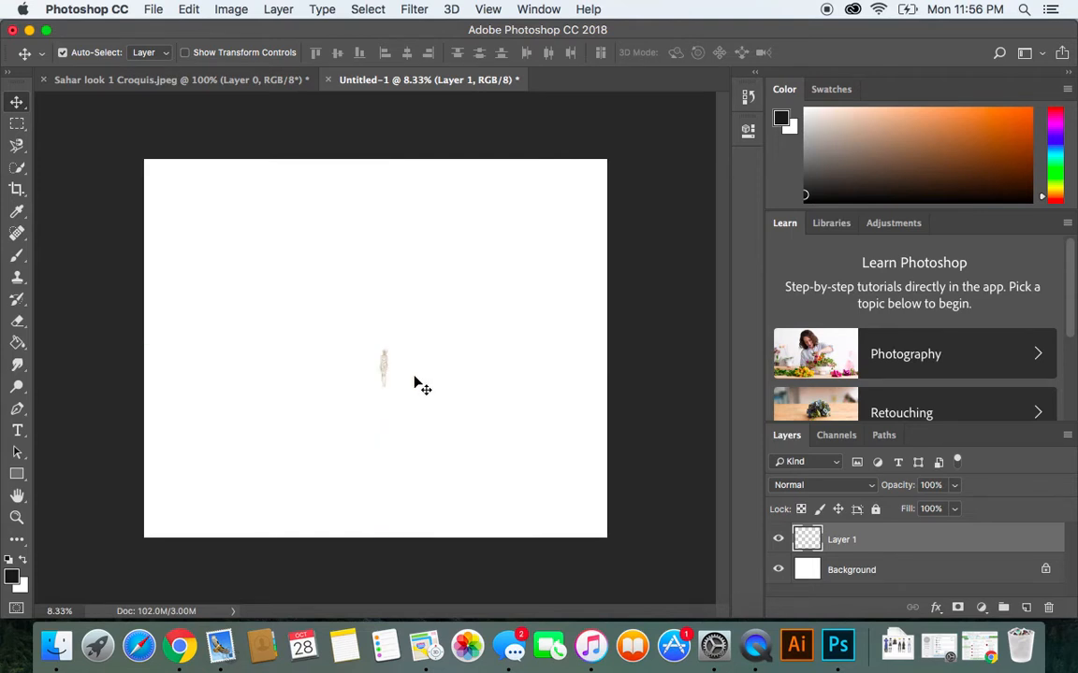
key("super+t")
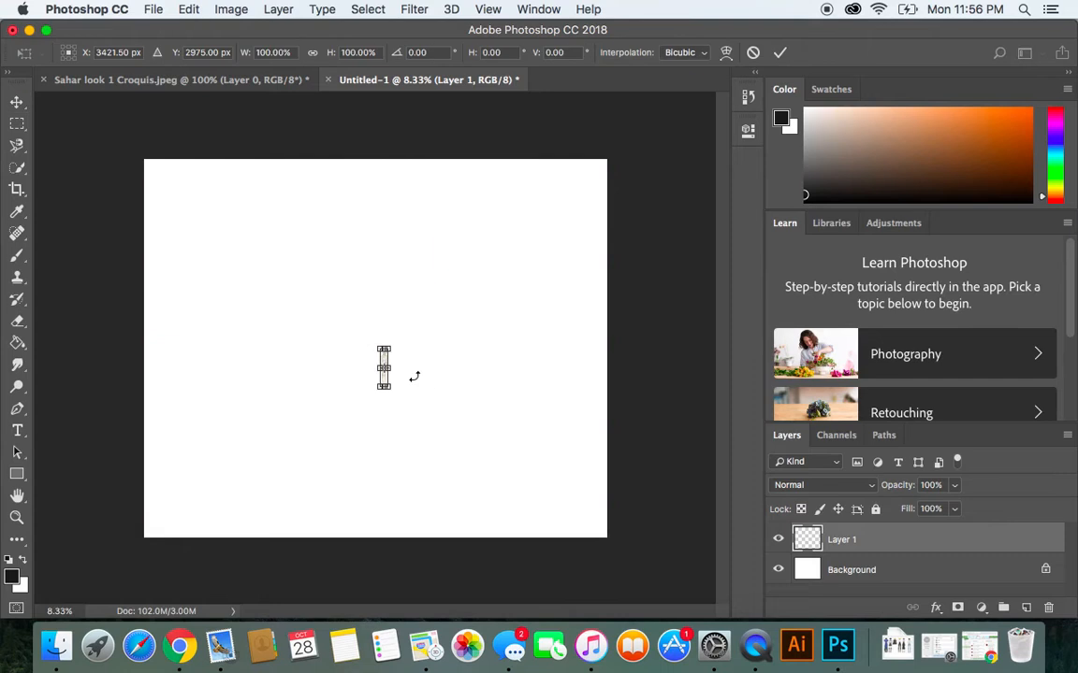
left_click_drag(384, 350, 391, 163)
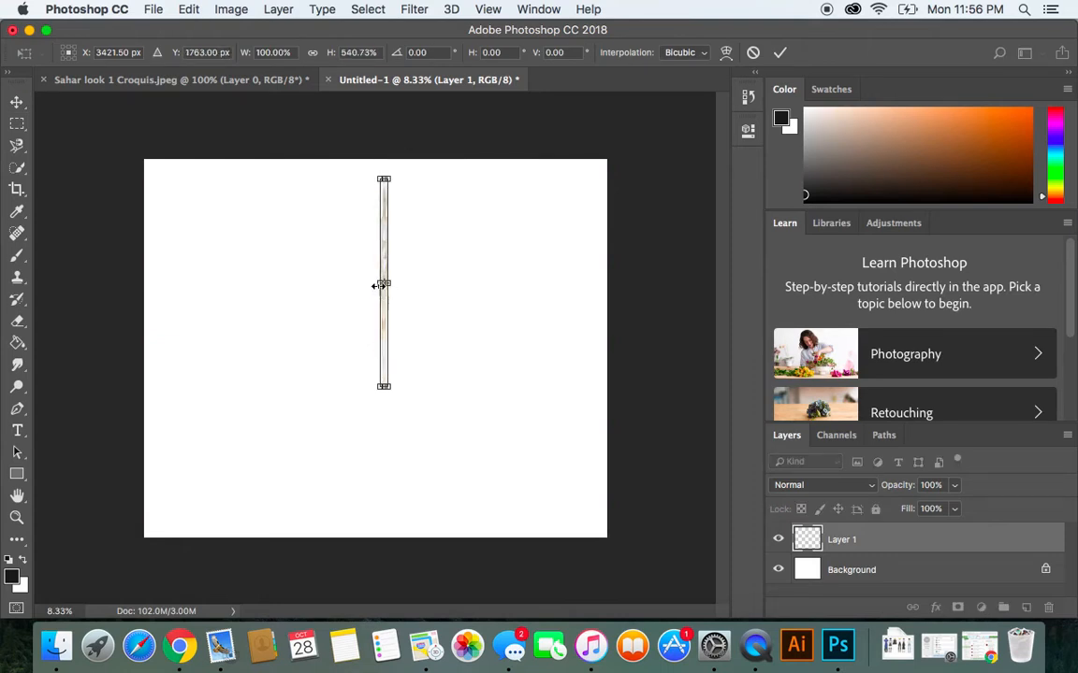
left_click_drag(363, 284, 313, 286)
left_click_drag(352, 389, 351, 513)
left_click_drag(320, 316, 189, 297)
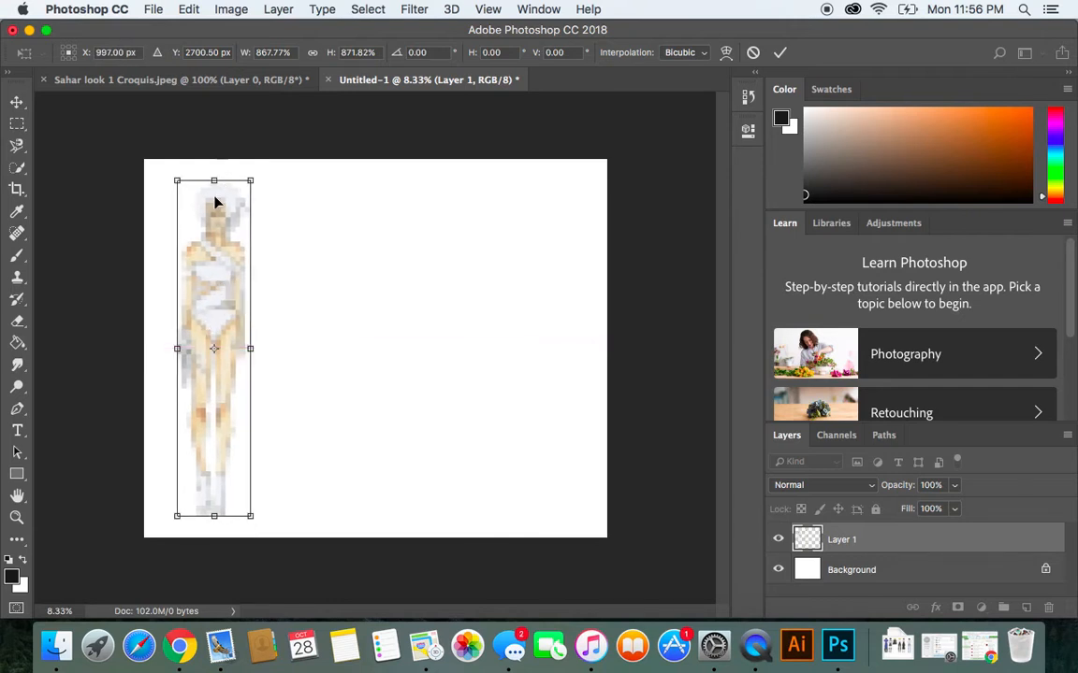
left_click_drag(215, 181, 215, 173)
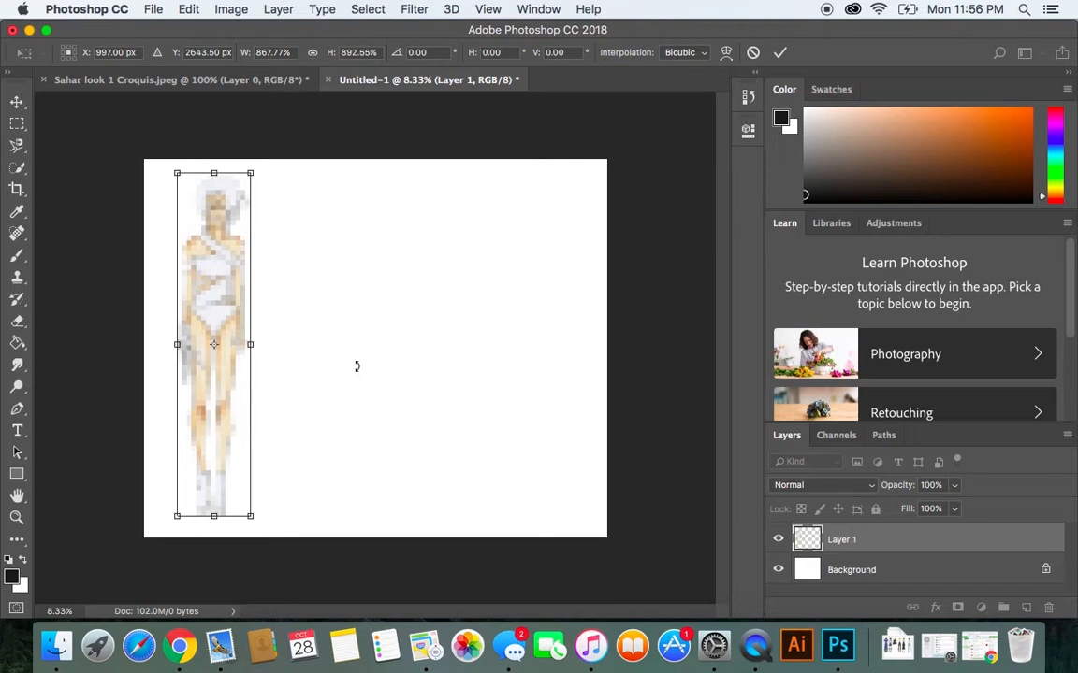
key("Return")
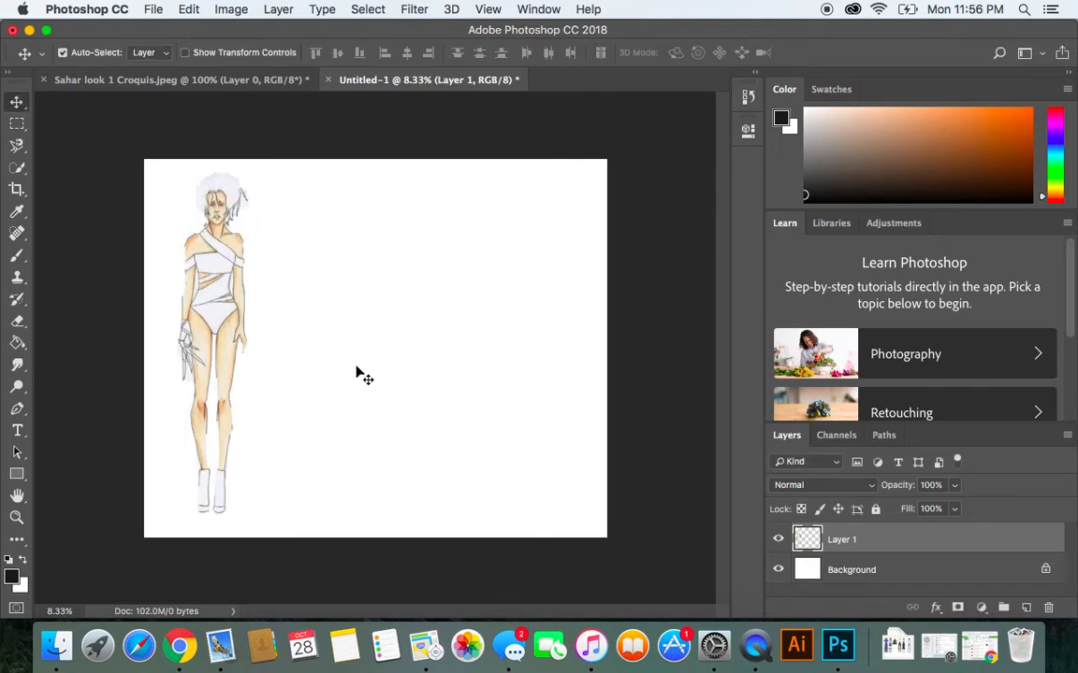
- Reposition the enlarged figure near the page's left edge, slightly lower so there is more space above the head
left_click_drag(232, 285, 240, 292)
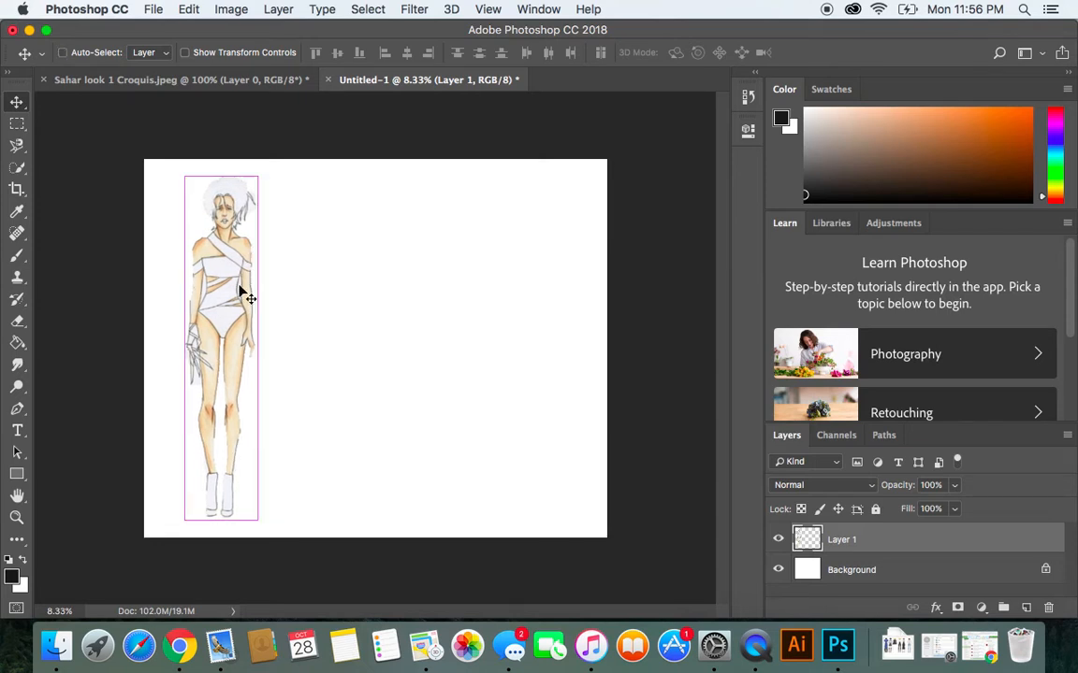
key("super+semicolon")
key("super+equal")
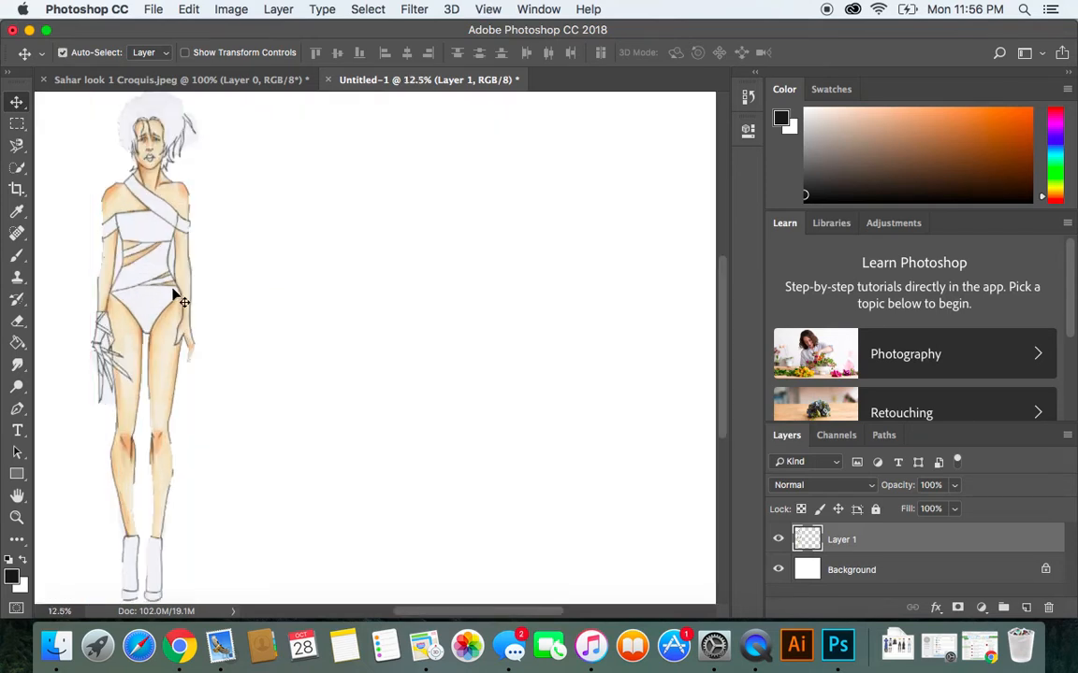
left_click_drag(172, 293, 197, 270)
key("super+minus")
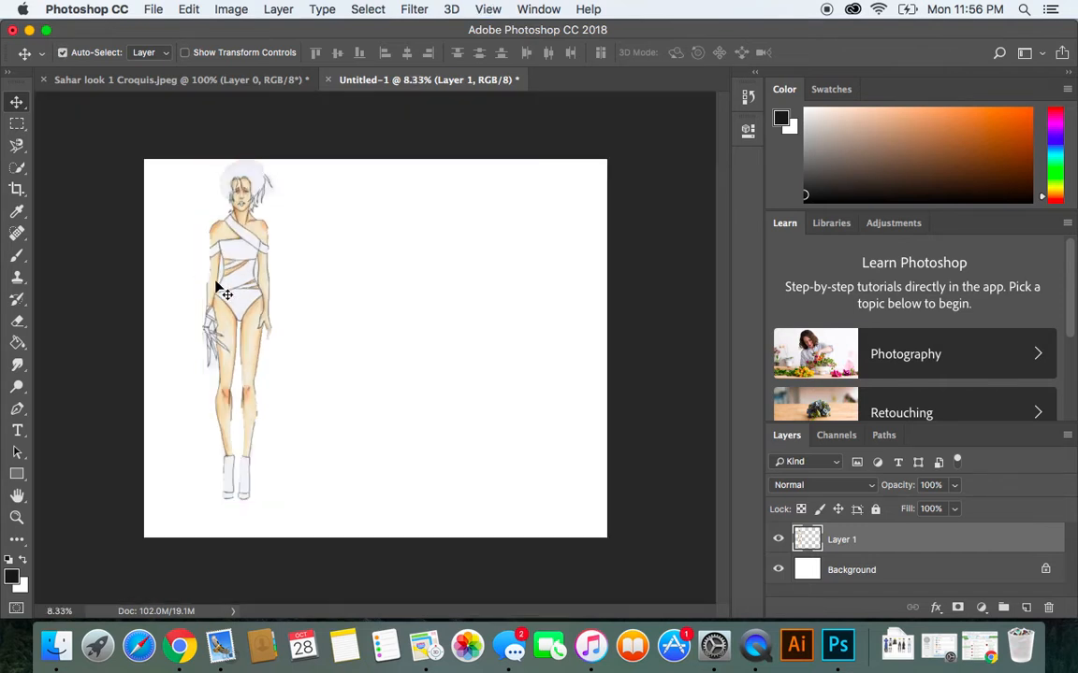
left_click_drag(223, 281, 199, 304)
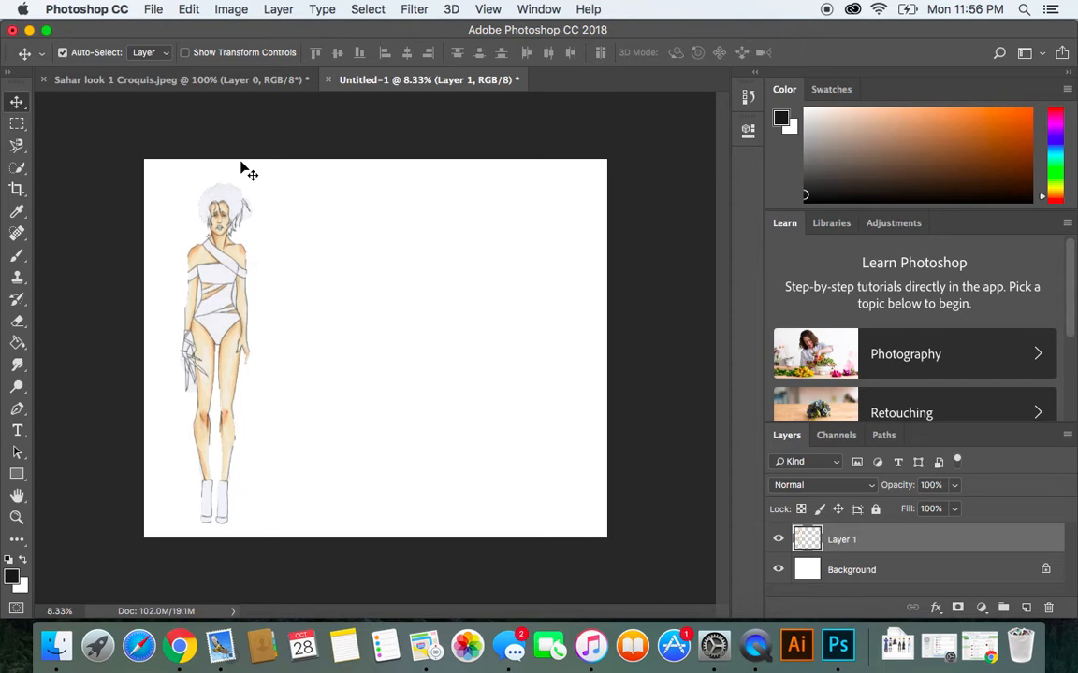
- Clear the selection around the front figure in the croquis image
left_click(183, 81)
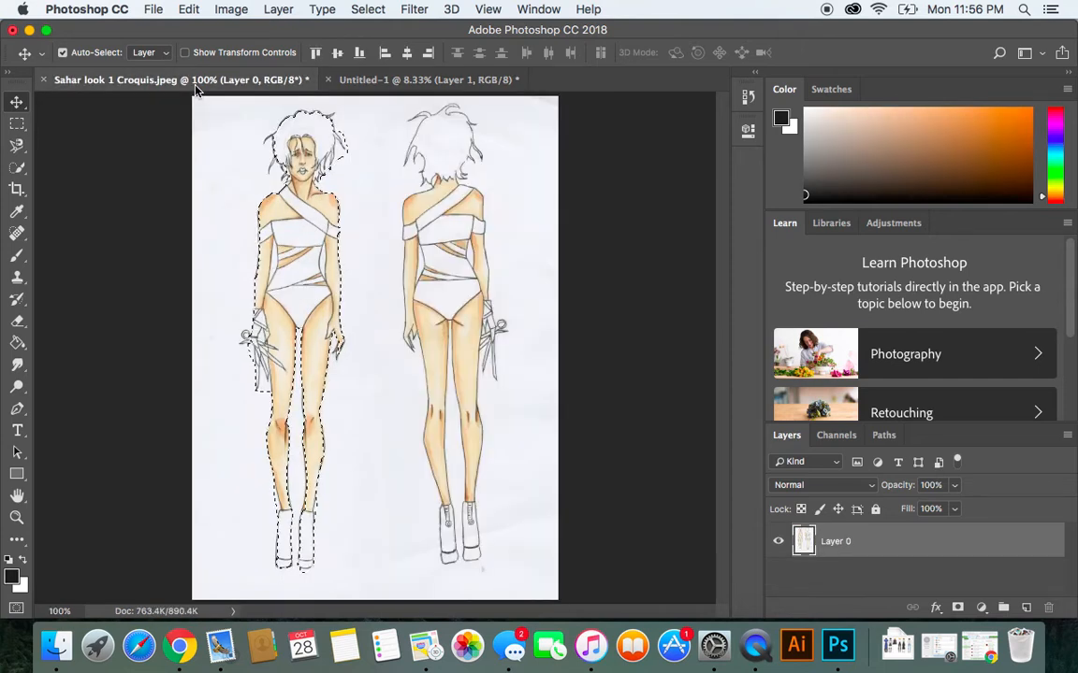
left_click(368, 9)
left_click(373, 45)
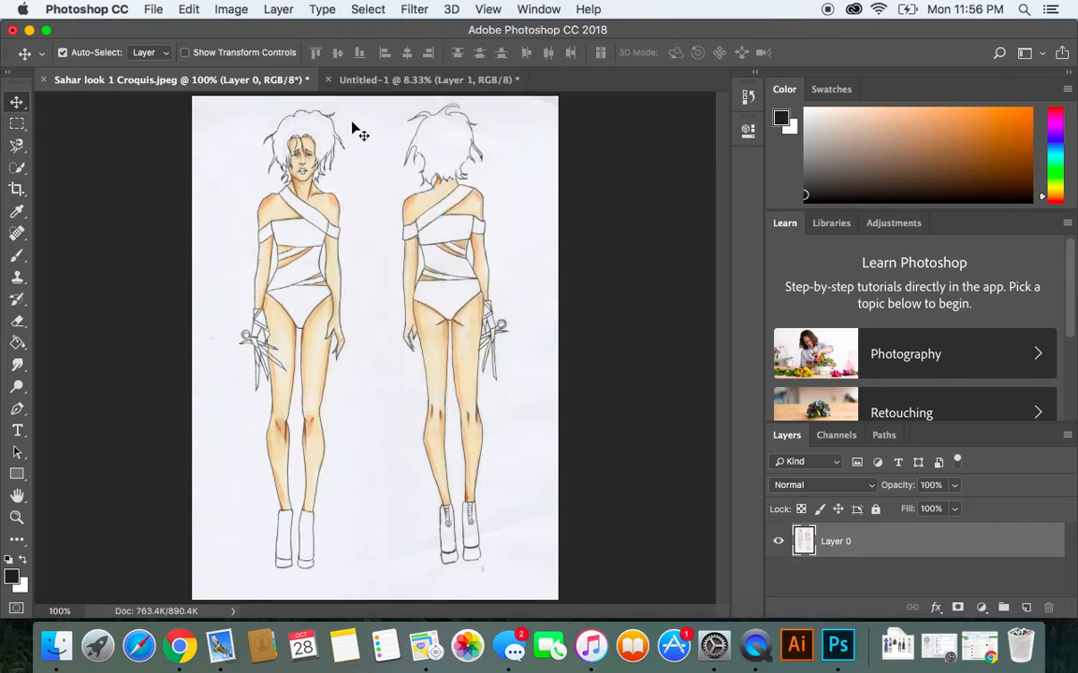
- Shift the croquis artwork slightly to the left within the Sahar look 1 Croquis image
left_click(17, 147)
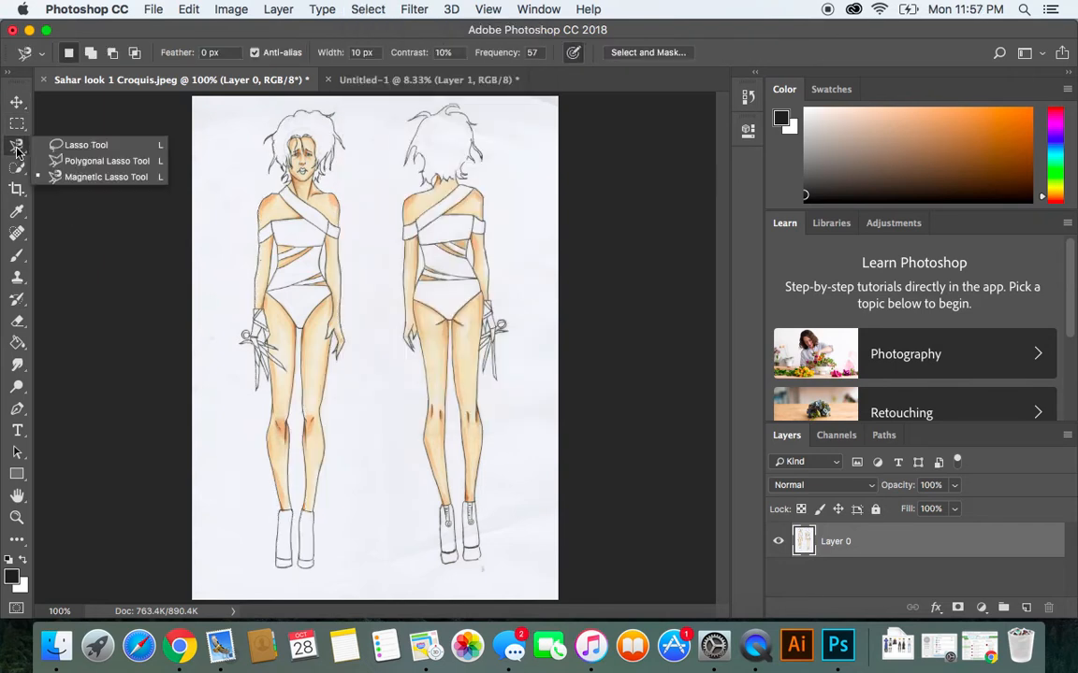
left_click(69, 181)
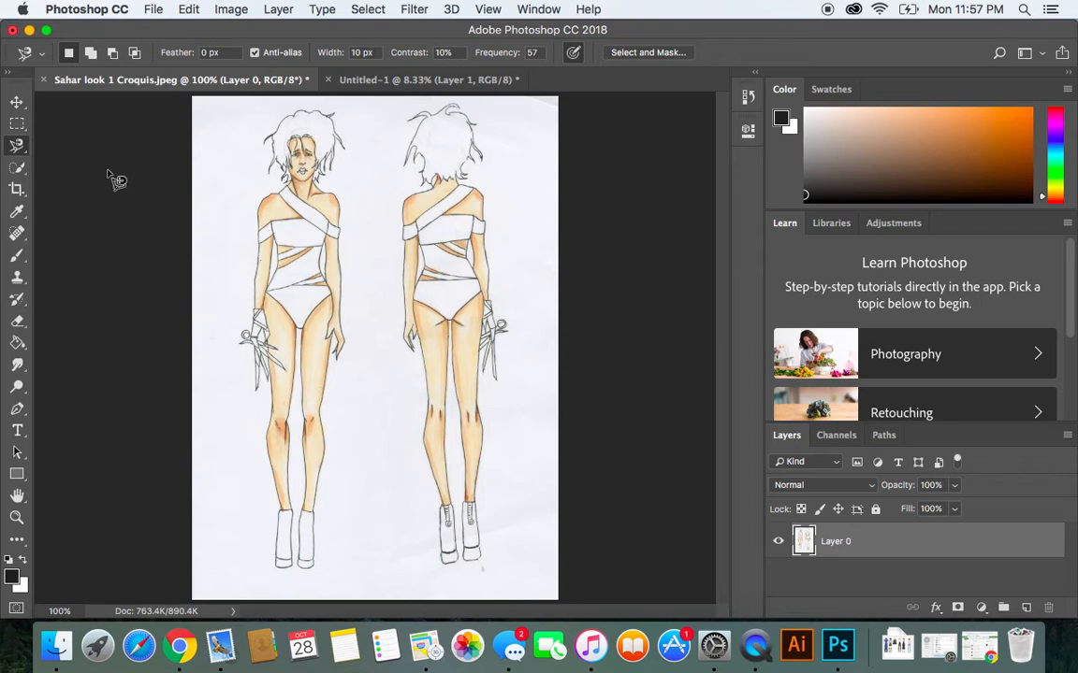
key("super+plus")
key("super+minus")
left_click(18, 101)
mouse_move(283, 259)
left_mouse_down()
mouse_move(281, 178)
mouse_move(280, 244)
left_mouse_up()
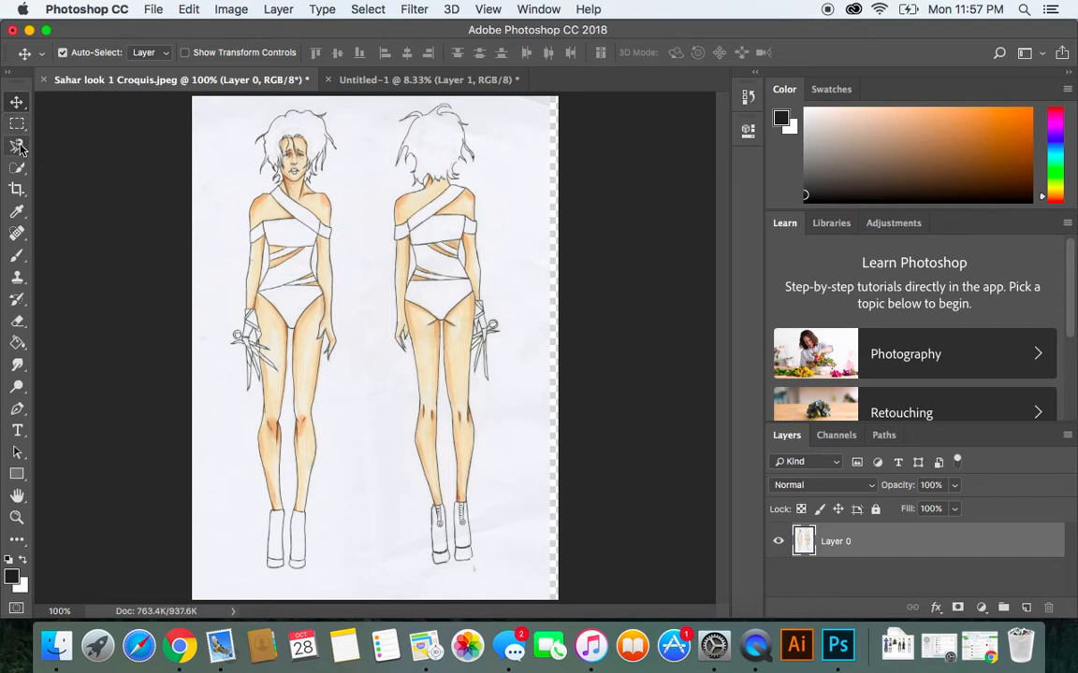
- Trace a closed selection around the front figure in the croquis image with the Magnetic Lasso, including the hair and scissor hand
left_click(19, 143)
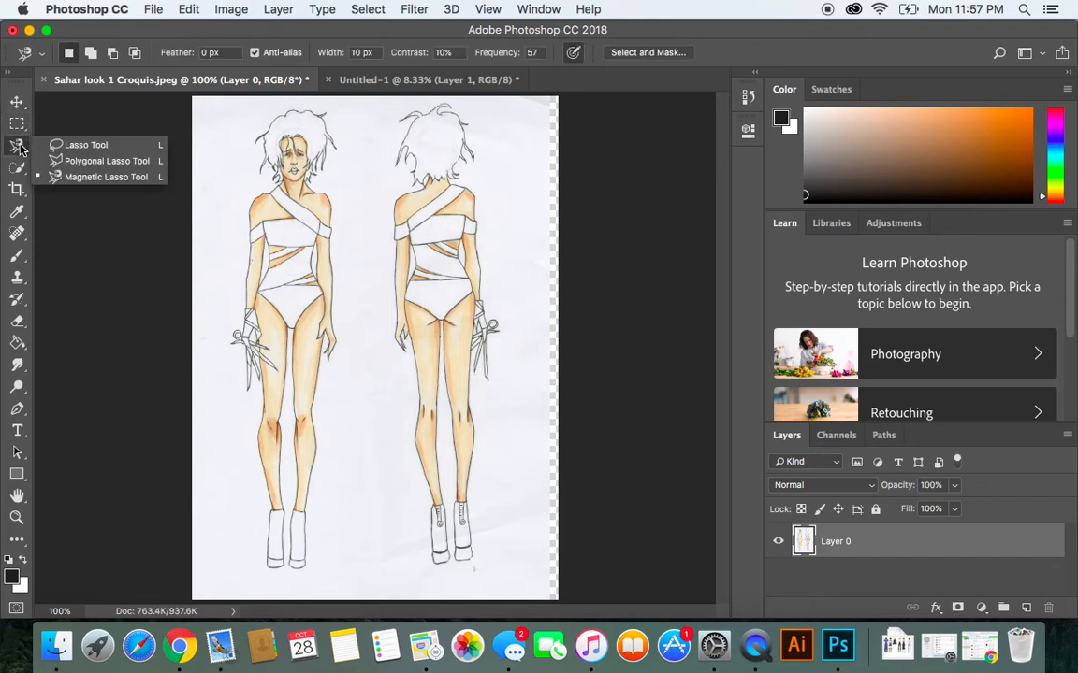
left_click(307, 184)
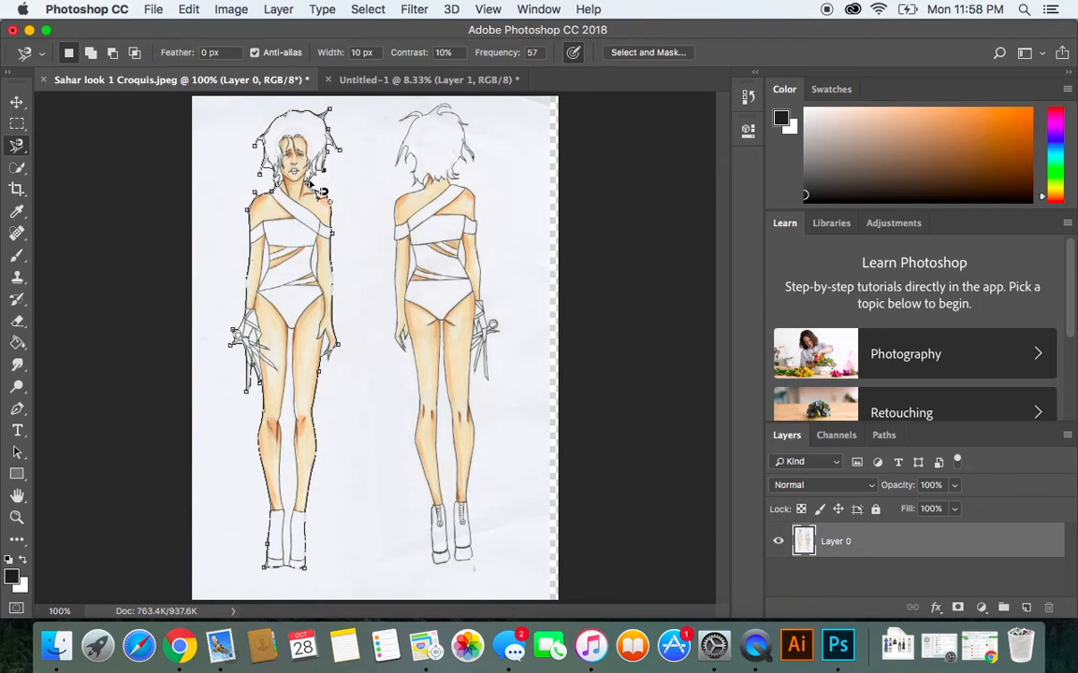
left_click(321, 191)
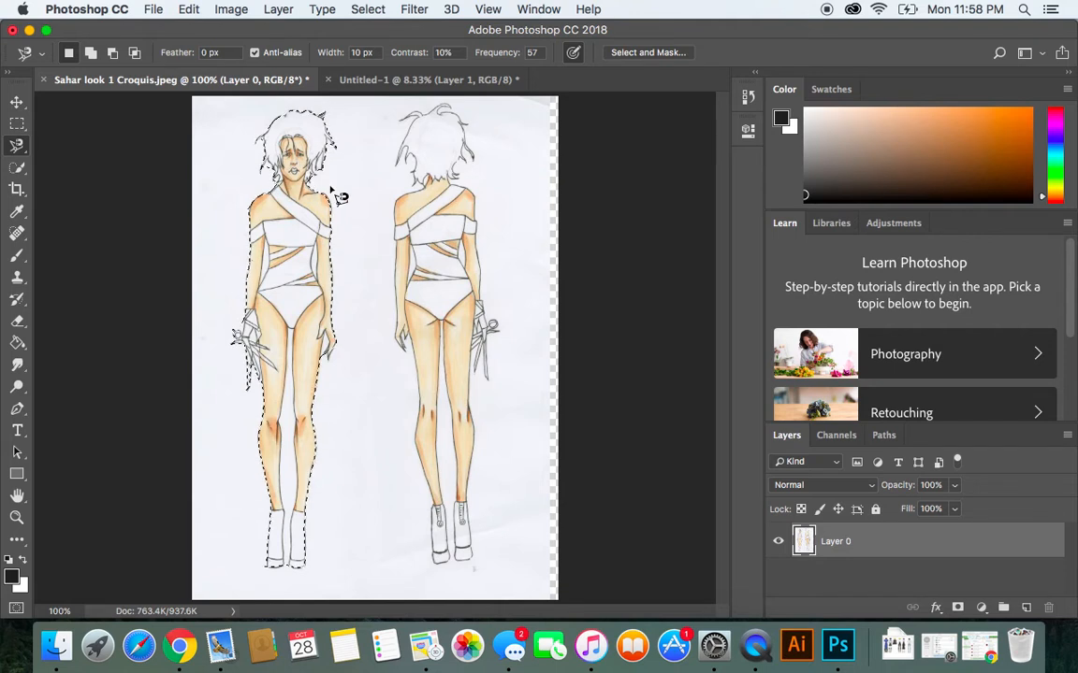
- Copy the newly selected front figure and paste it into Untitled-1 beside the earlier enlarged figure
key("super+c")
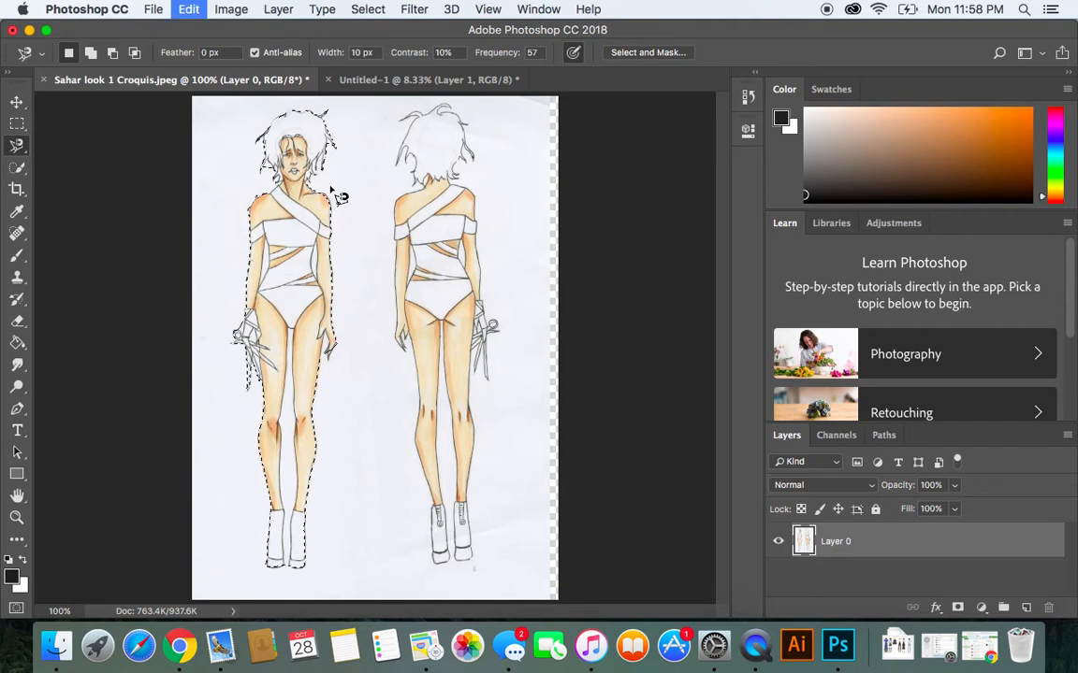
left_click(382, 82)
key("super+v")
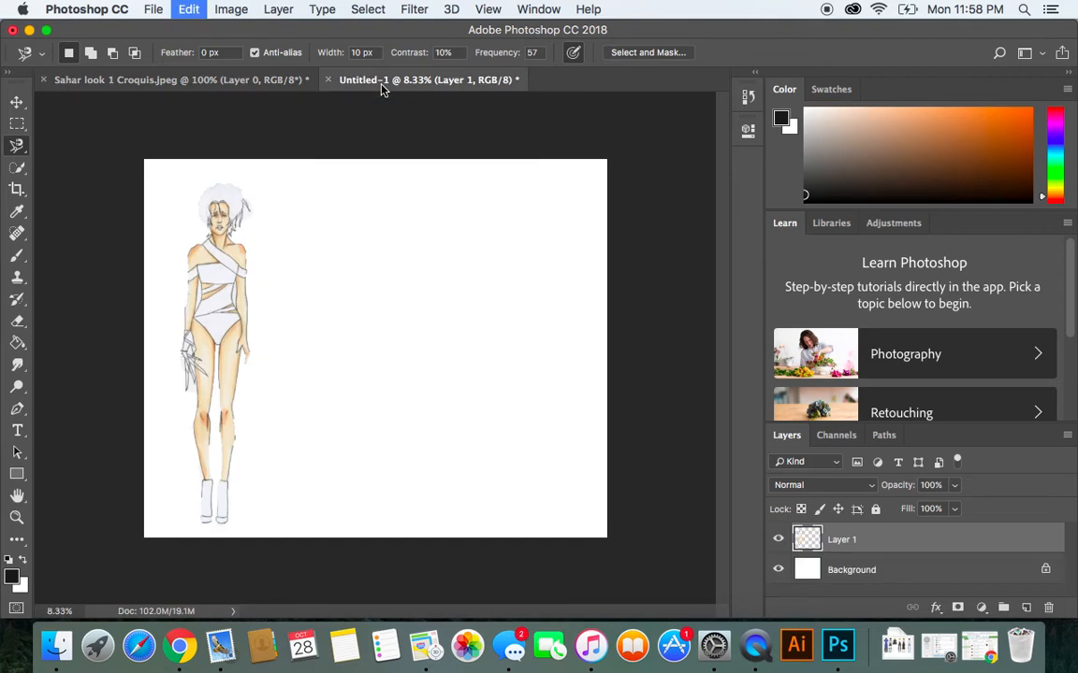
- Stretch the small pasted front figure in height and width until it fills nearly the full page height in natural proportions
left_click(17, 101)
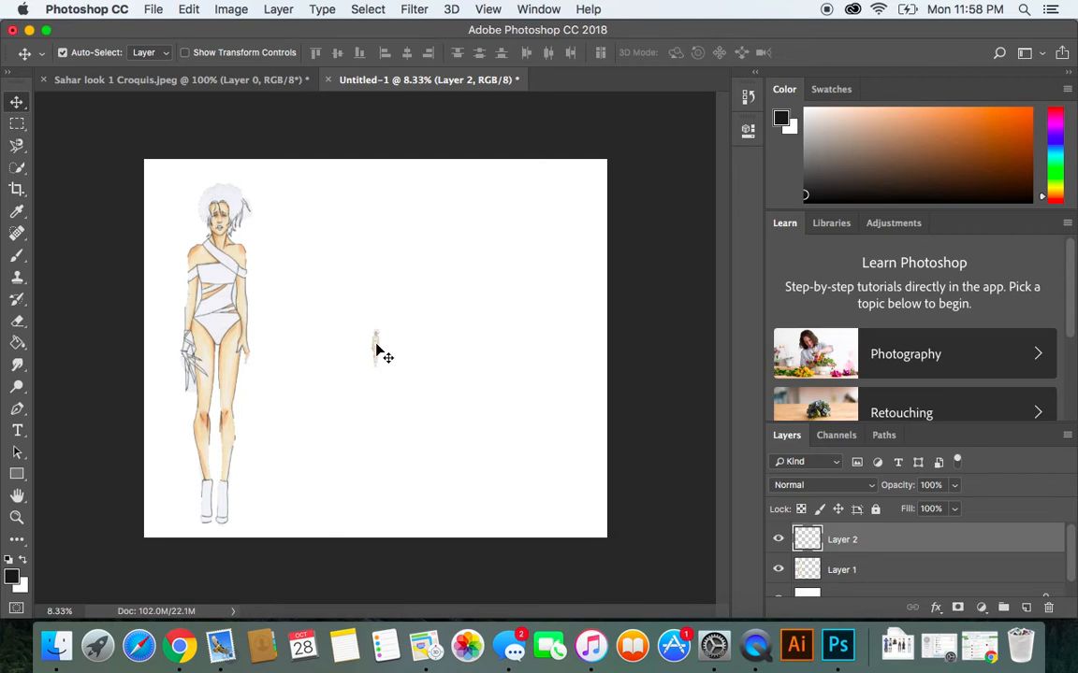
key("super+t")
left_click_drag(375, 324, 379, 179)
left_click_drag(382, 275, 430, 274)
left_click_drag(403, 366, 403, 536)
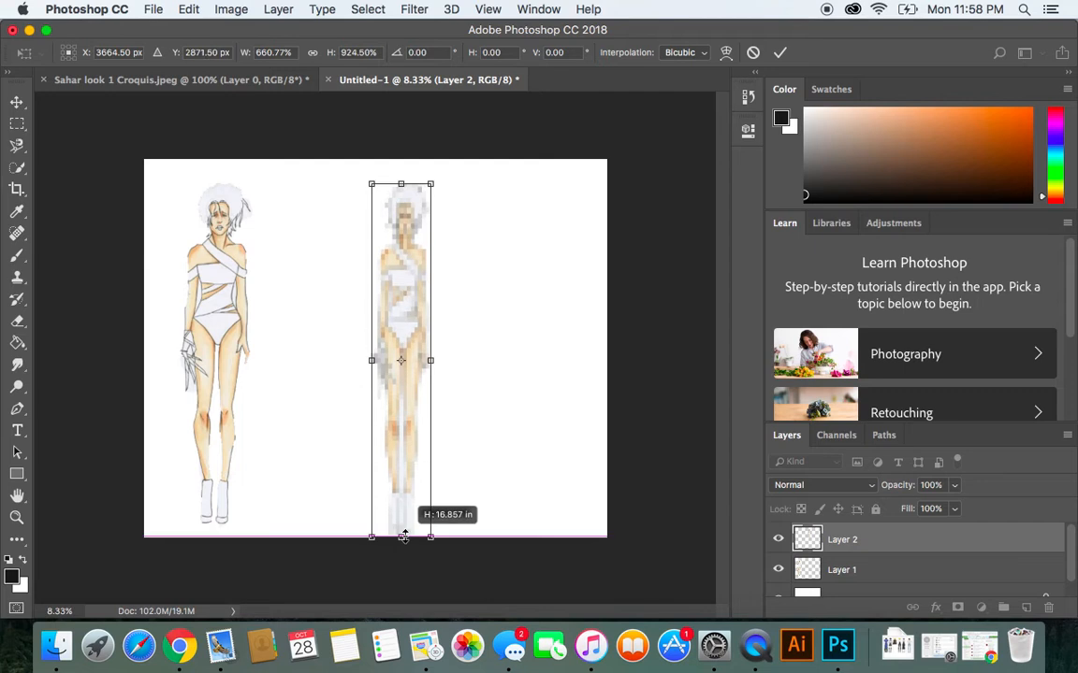
left_click_drag(372, 360, 335, 355)
left_click_drag(380, 171, 379, 156)
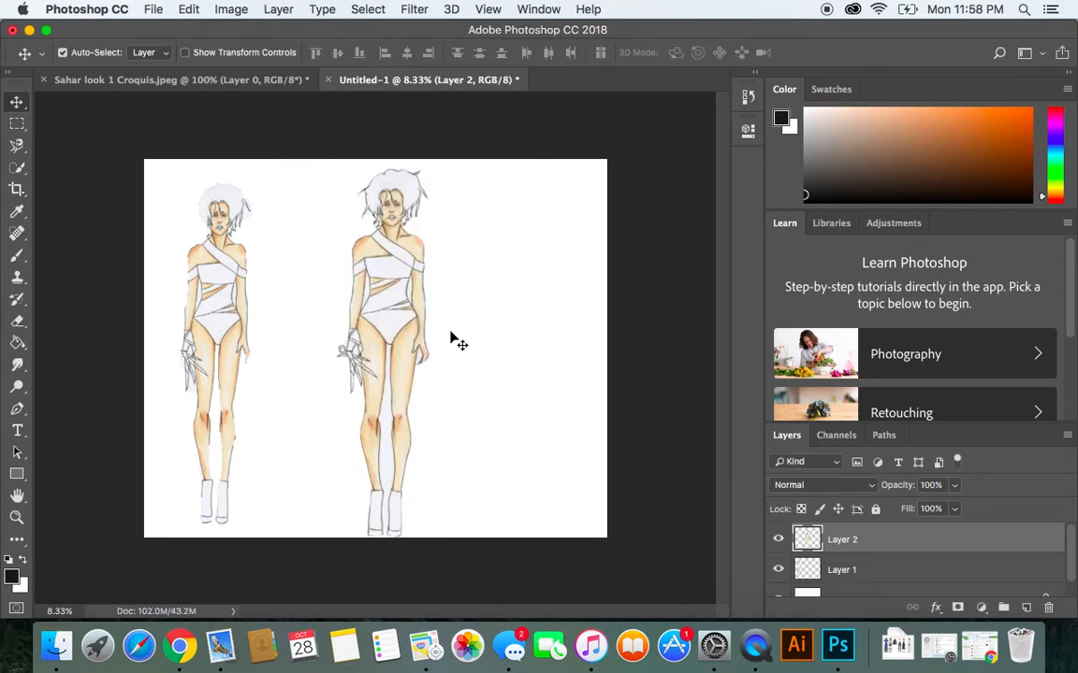
- Delete the older front figure and move the new enlarged one into its place near the page's left edge
left_click_drag(407, 314, 375, 304)
left_click(213, 294)
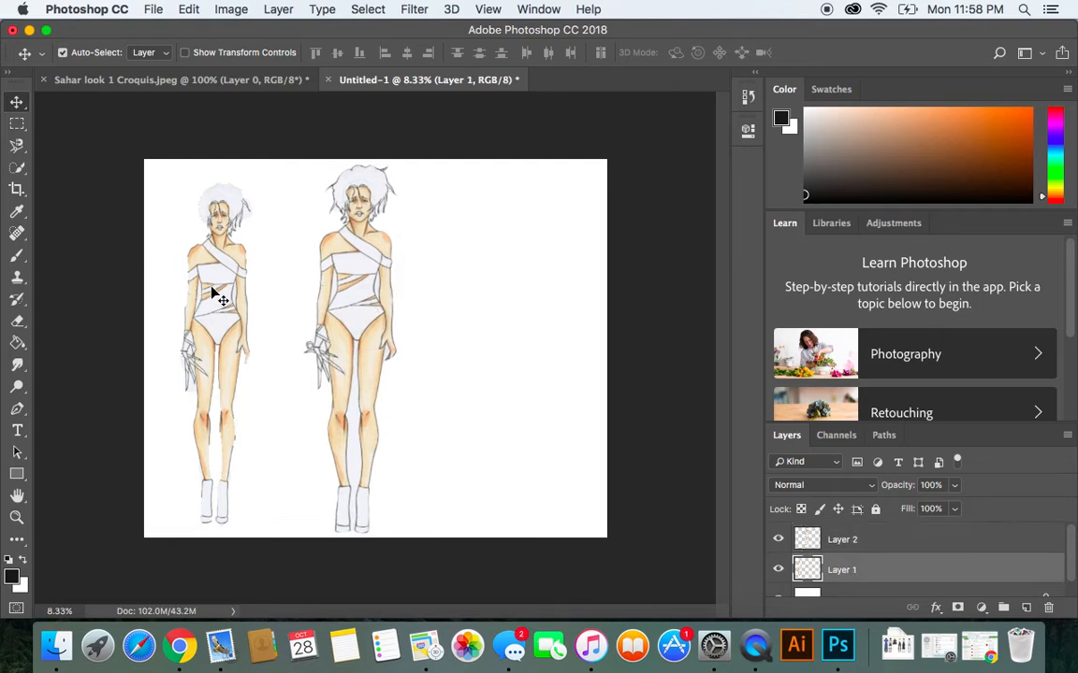
key("BackSpace")
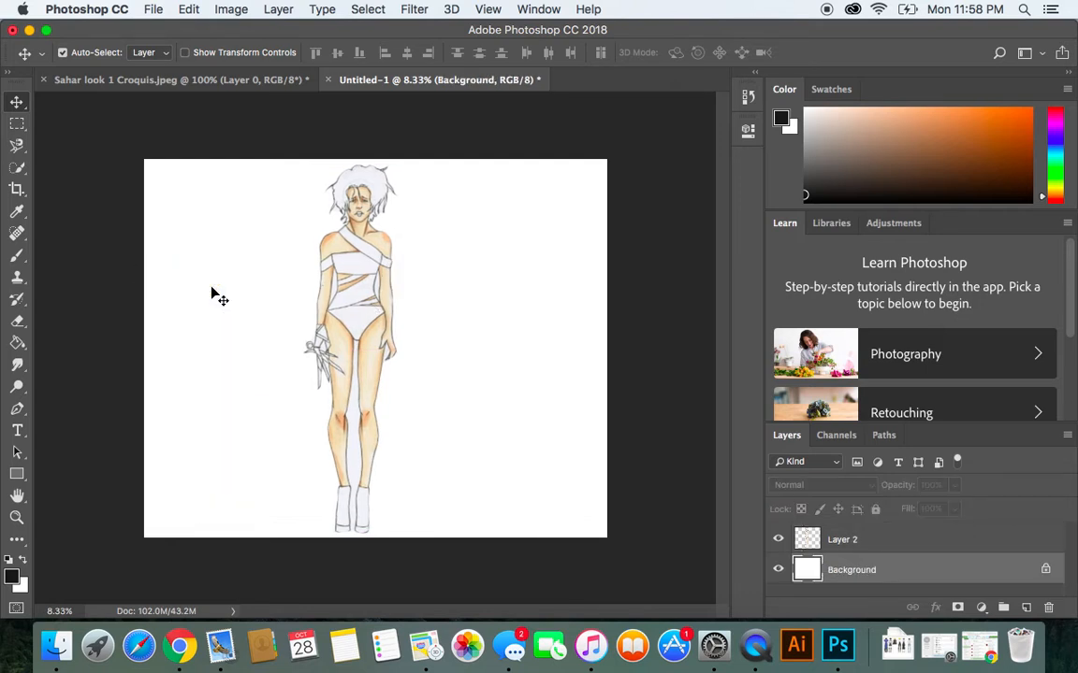
left_click(337, 302)
left_click_drag(337, 302, 244, 306)
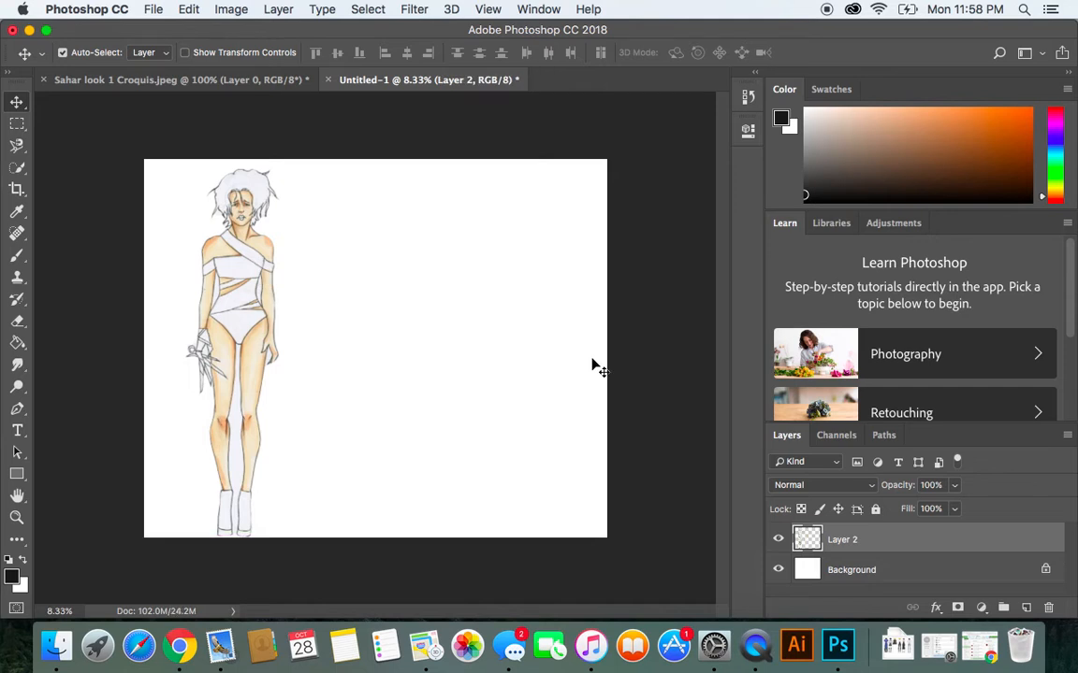
key("super")
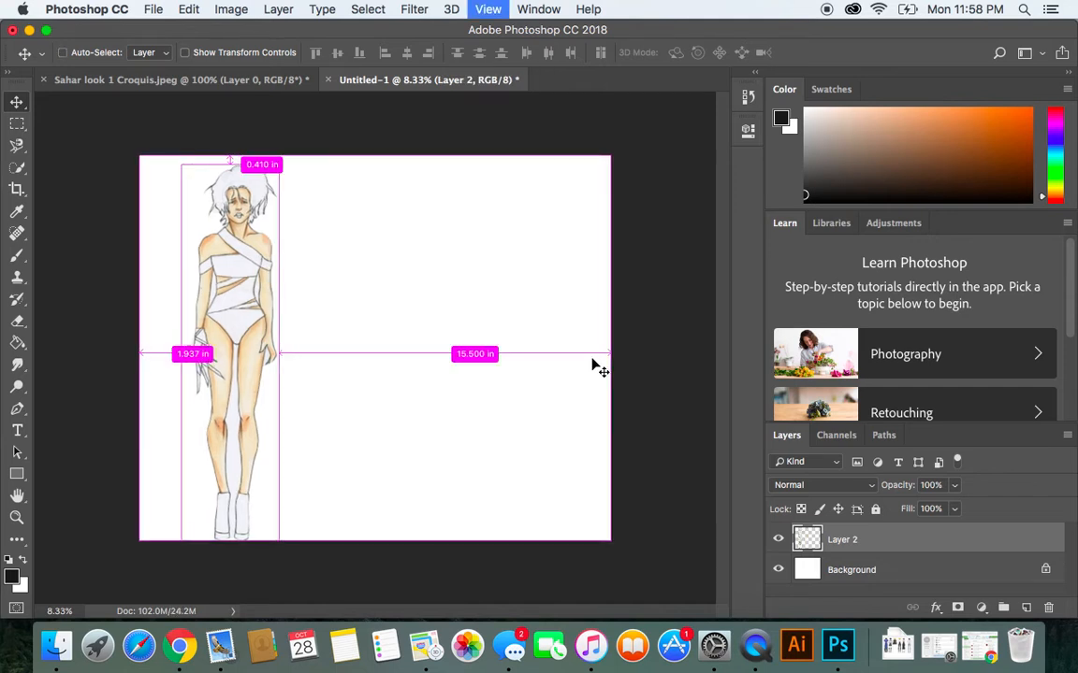
key("super+plus")
left_click_drag(530, 615, 512, 617)
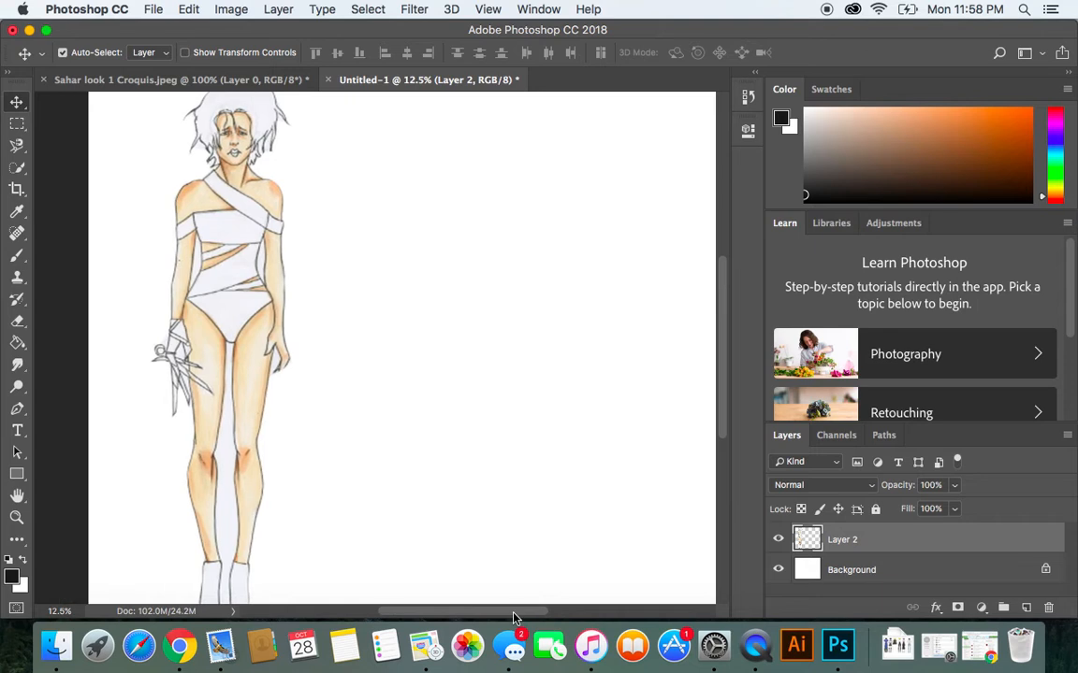
left_click_drag(718, 407, 723, 374)
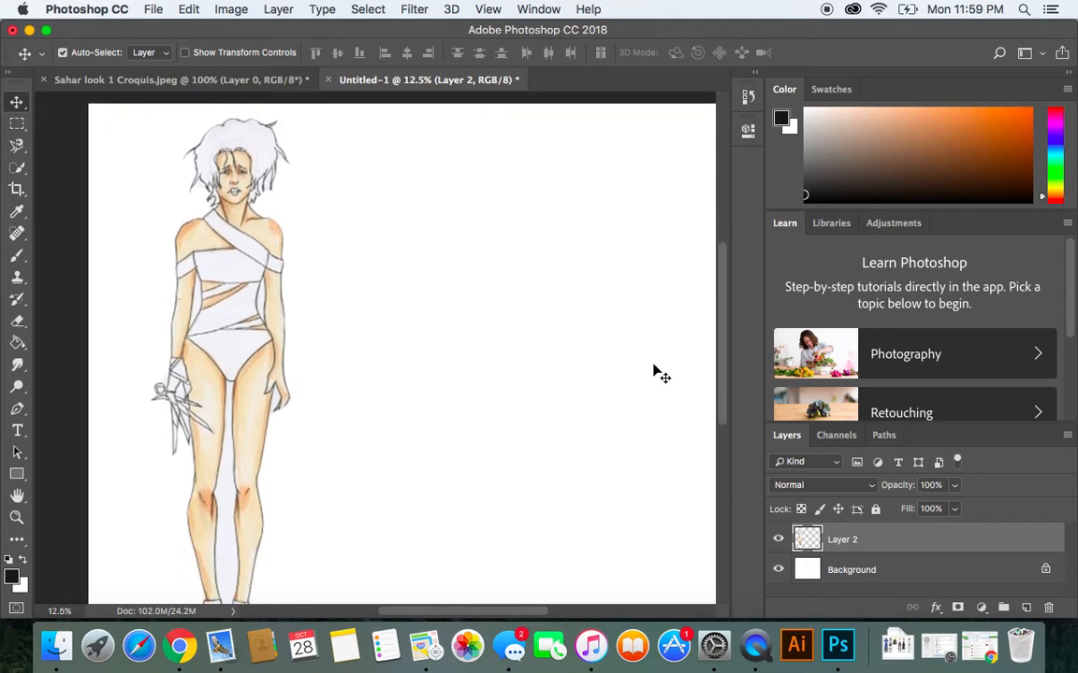
- Return to the croquis image and clear the selection around its front figure
left_click(241, 82)
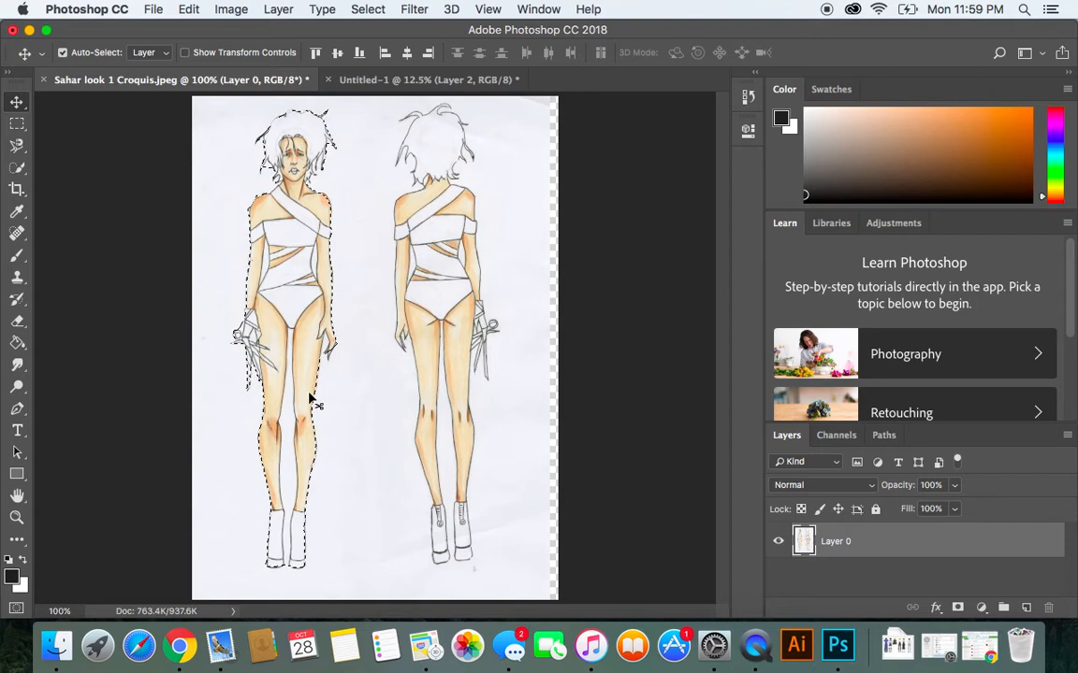
left_click(368, 9)
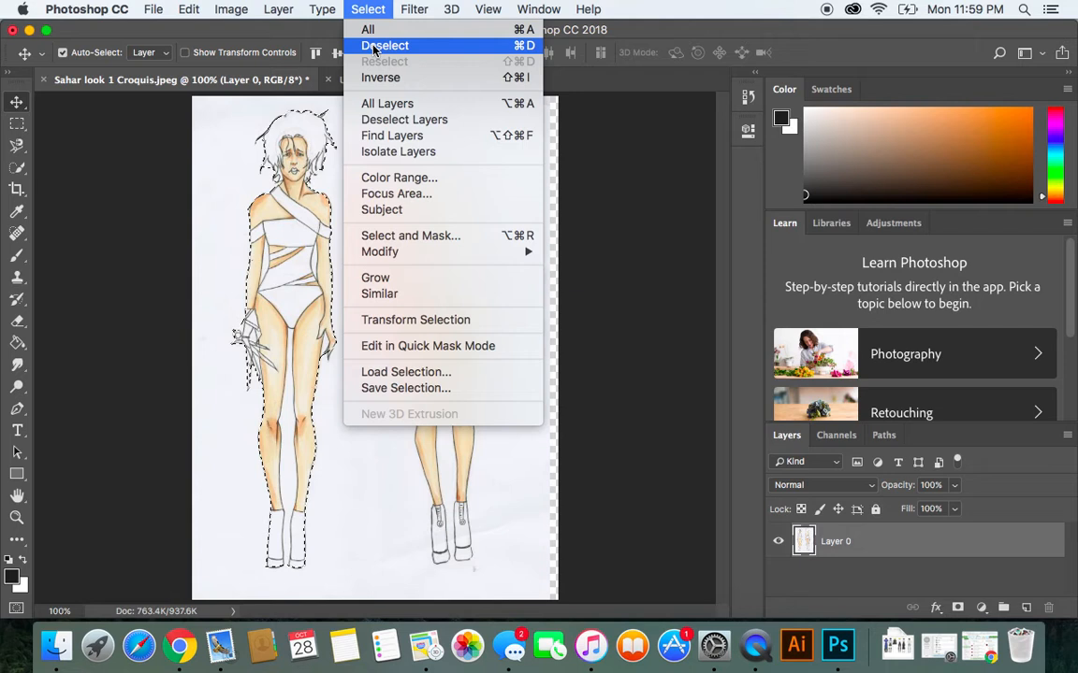
left_click(375, 45)
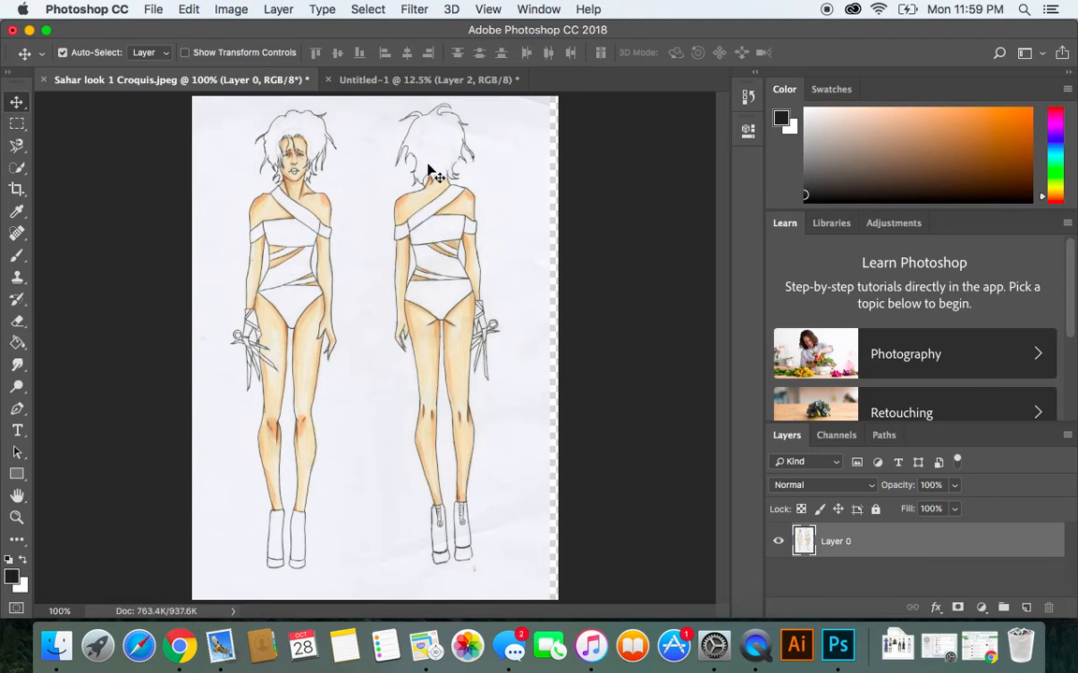
- Trace a closed selection around the back-view figure in the croquis image with the Magnetic Lasso
left_click(18, 148)
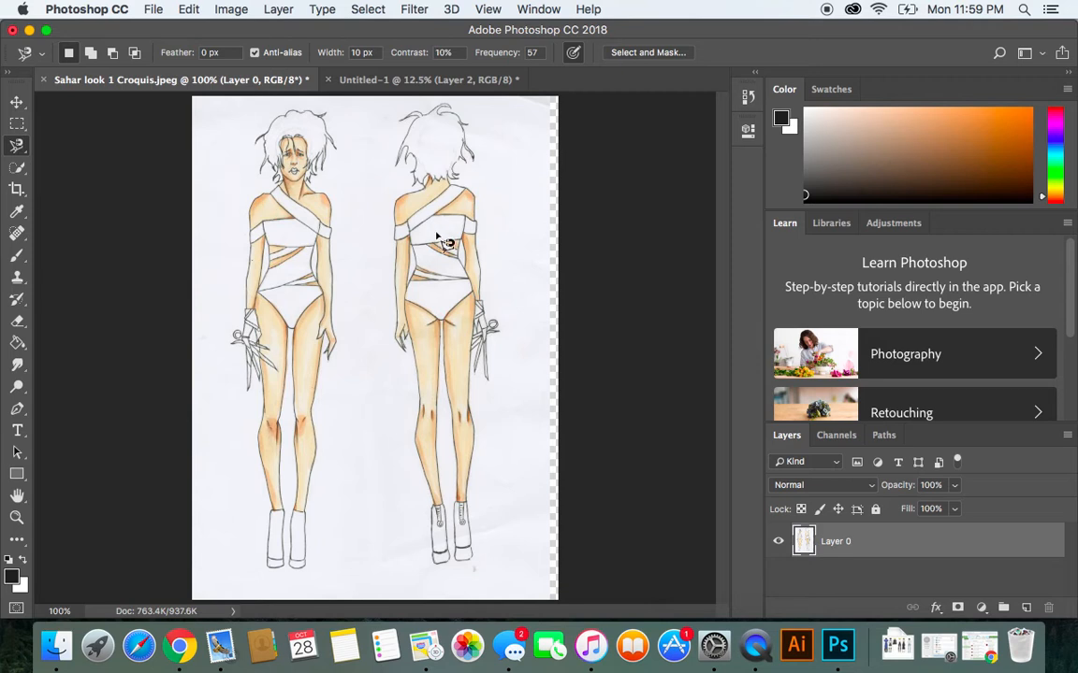
left_click(453, 186)
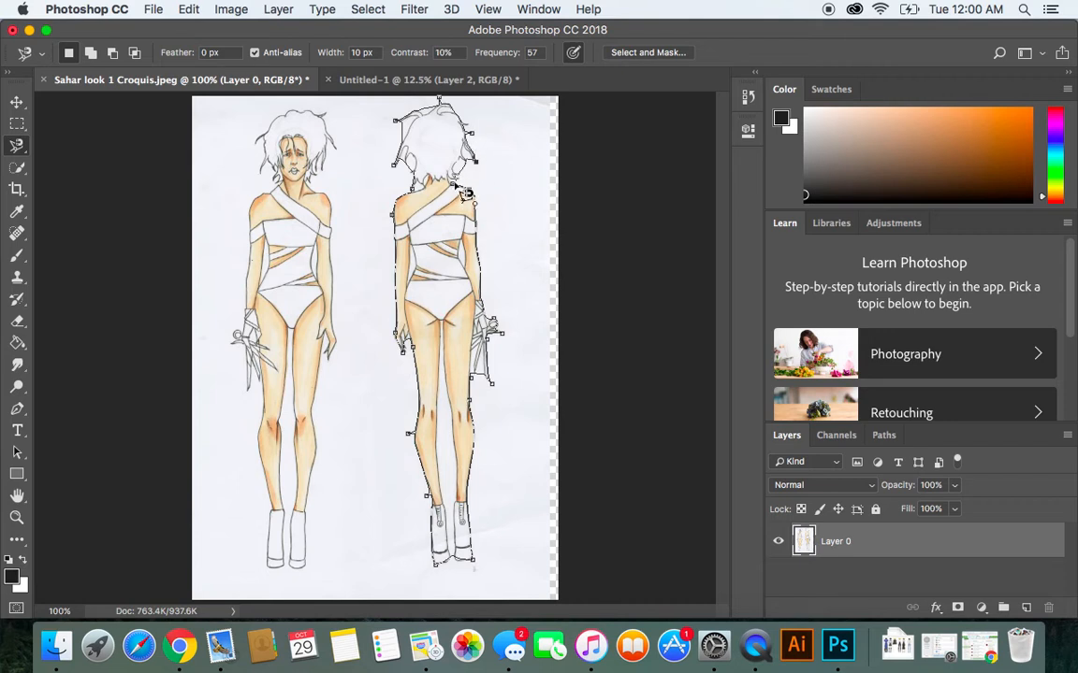
left_click(465, 192)
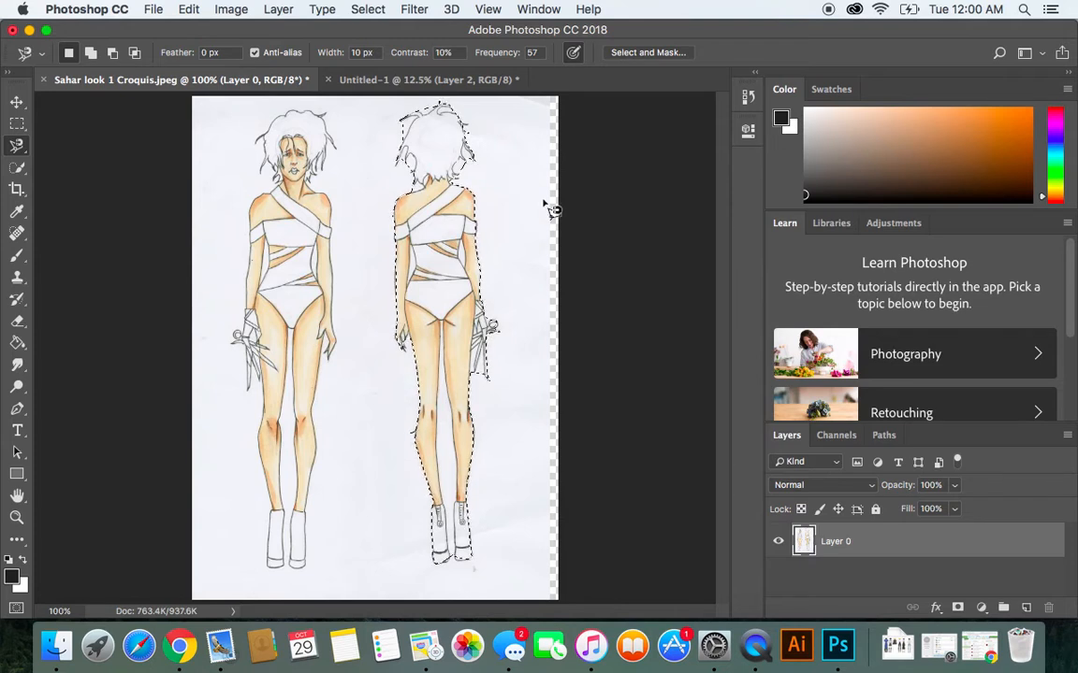
- Paste a copy of the selected back-view figure into Untitled-1 and nudge it slightly downward
left_click(379, 83)
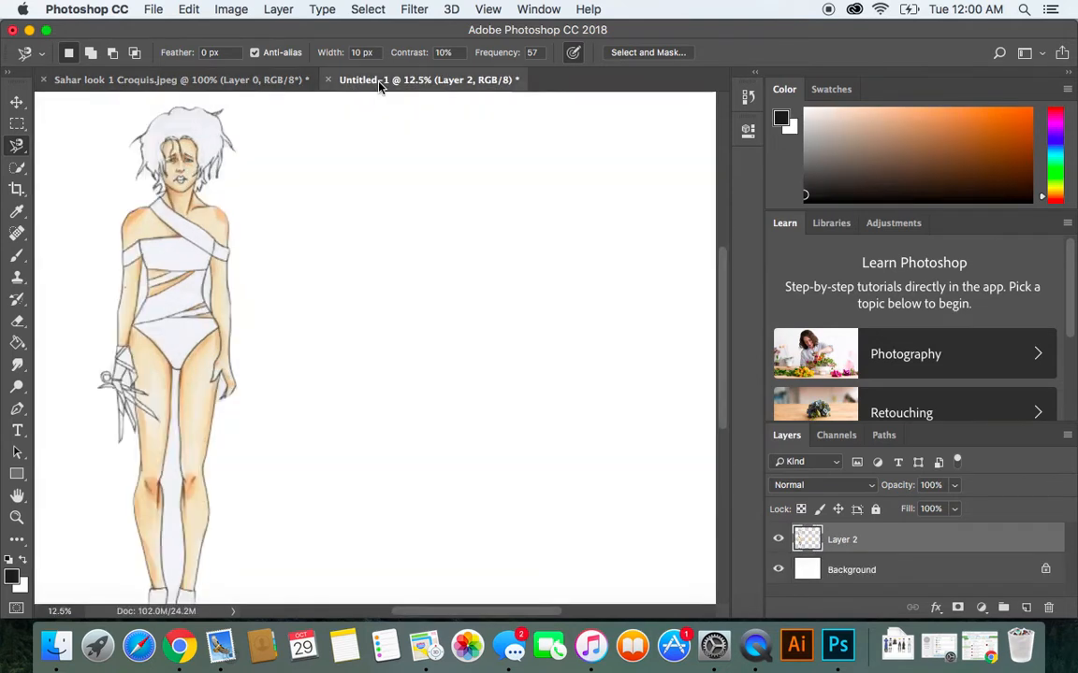
key("super+v")
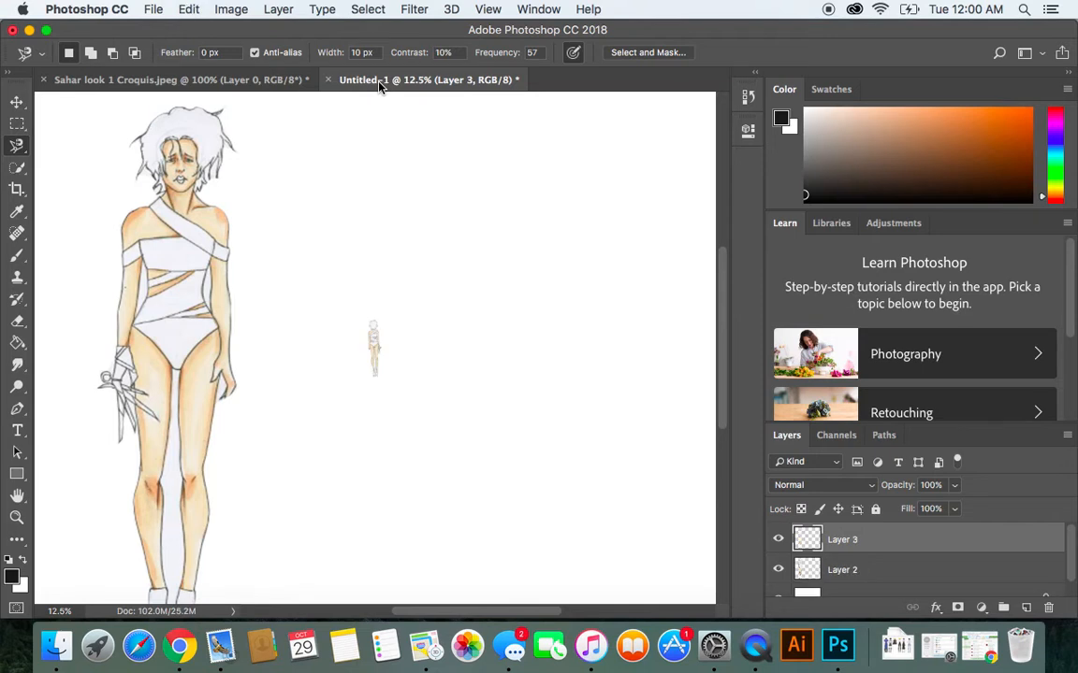
left_click(17, 101)
left_click_drag(375, 349, 379, 367)
- Enlarge the pasted back-view figure to about 963% width and 949% height, matching the front figure's size, with its feet at the page's bottom edge
key("super+t")
left_click_drag(374, 339, 375, 104)
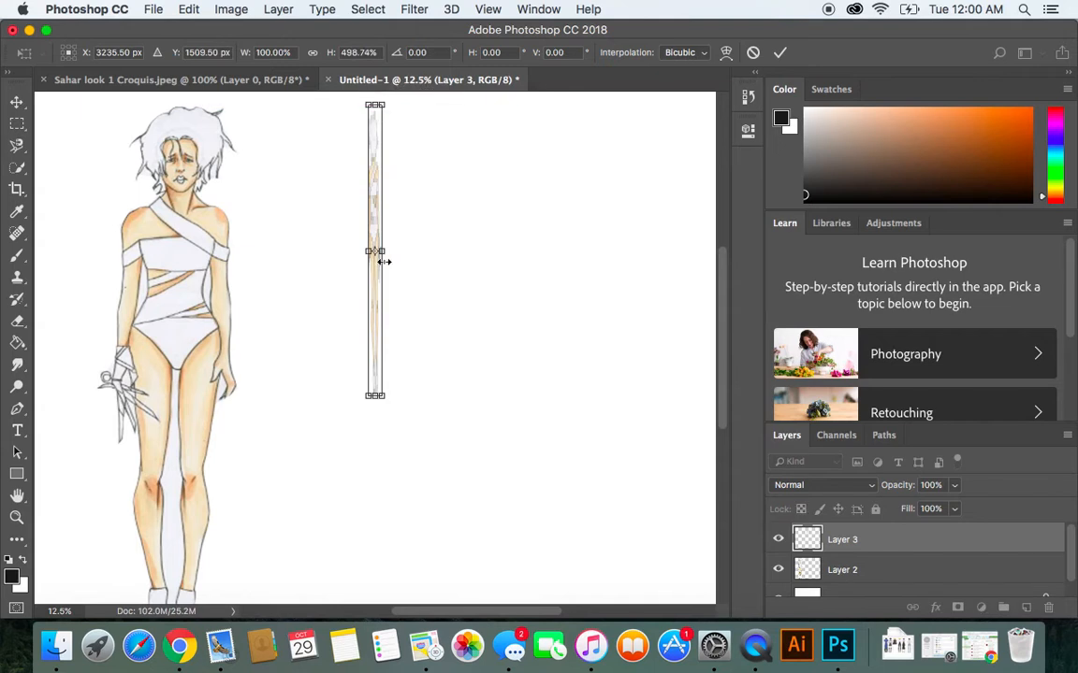
left_click_drag(391, 251, 439, 252)
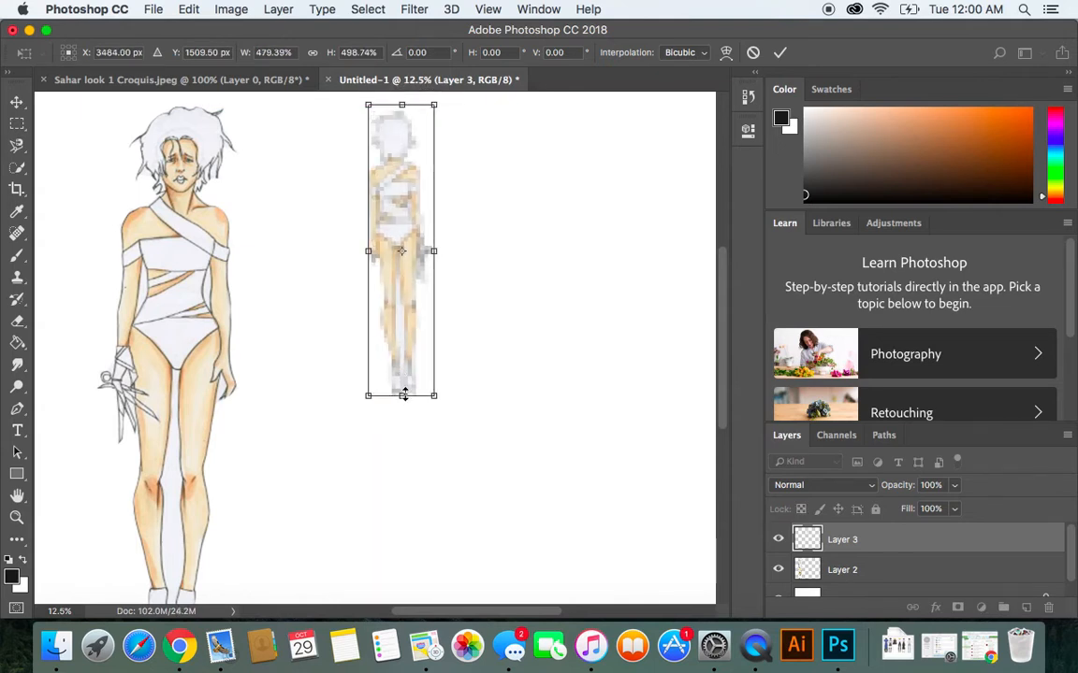
left_click_drag(409, 408, 560, 450)
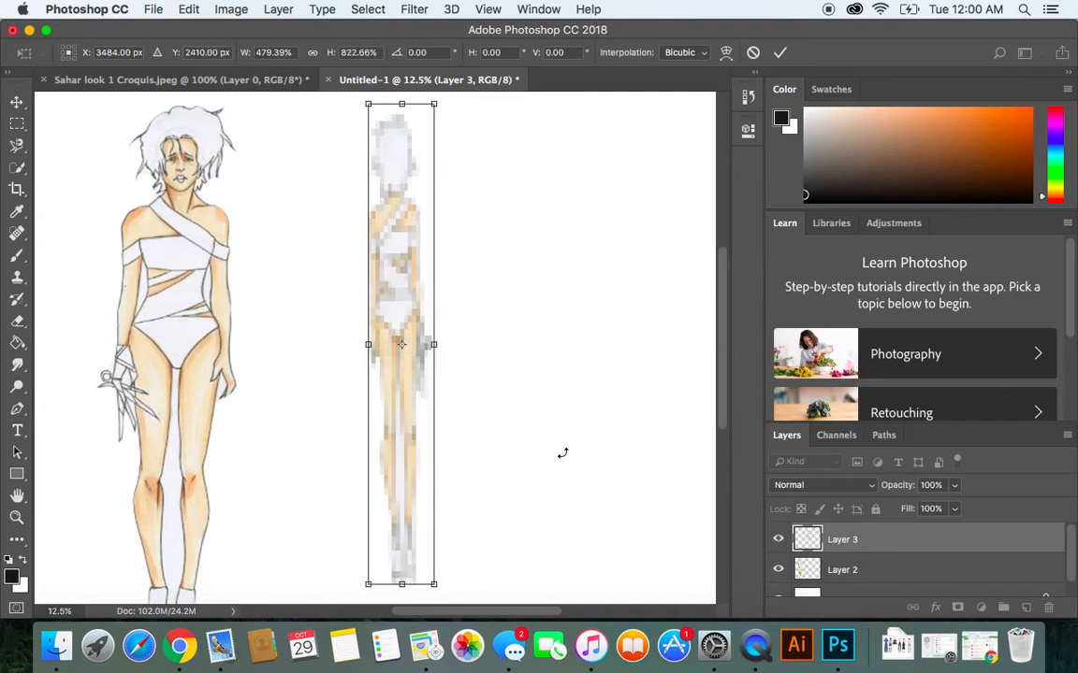
scroll(561, 450, "down", 3)
scroll(562, 453, "down", 2)
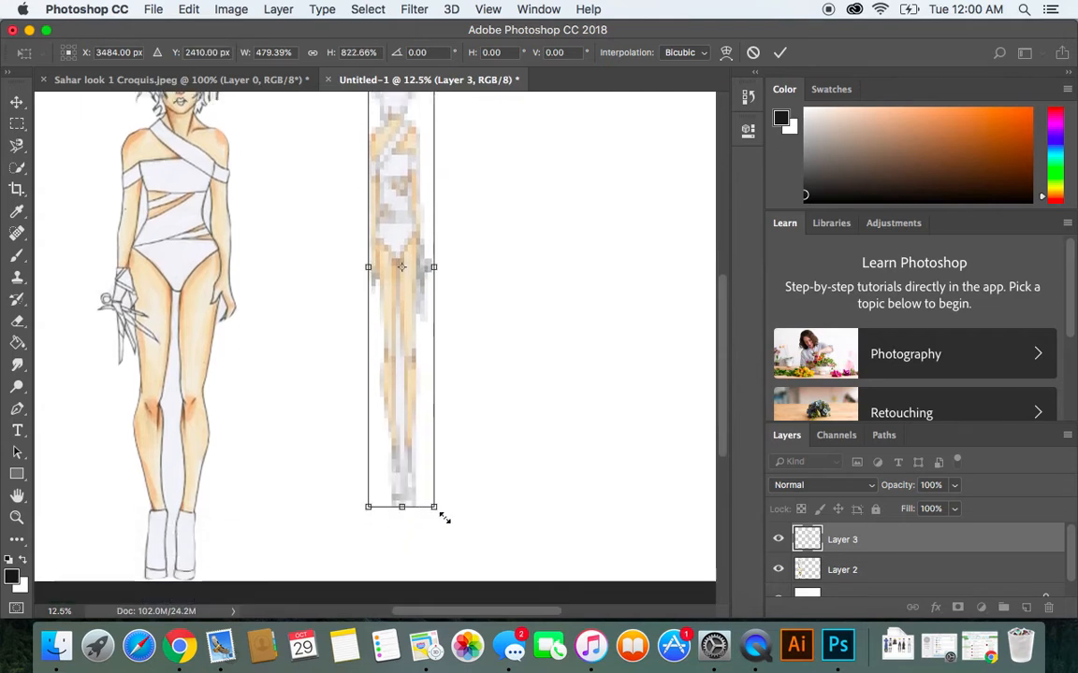
left_click_drag(401, 507, 402, 579)
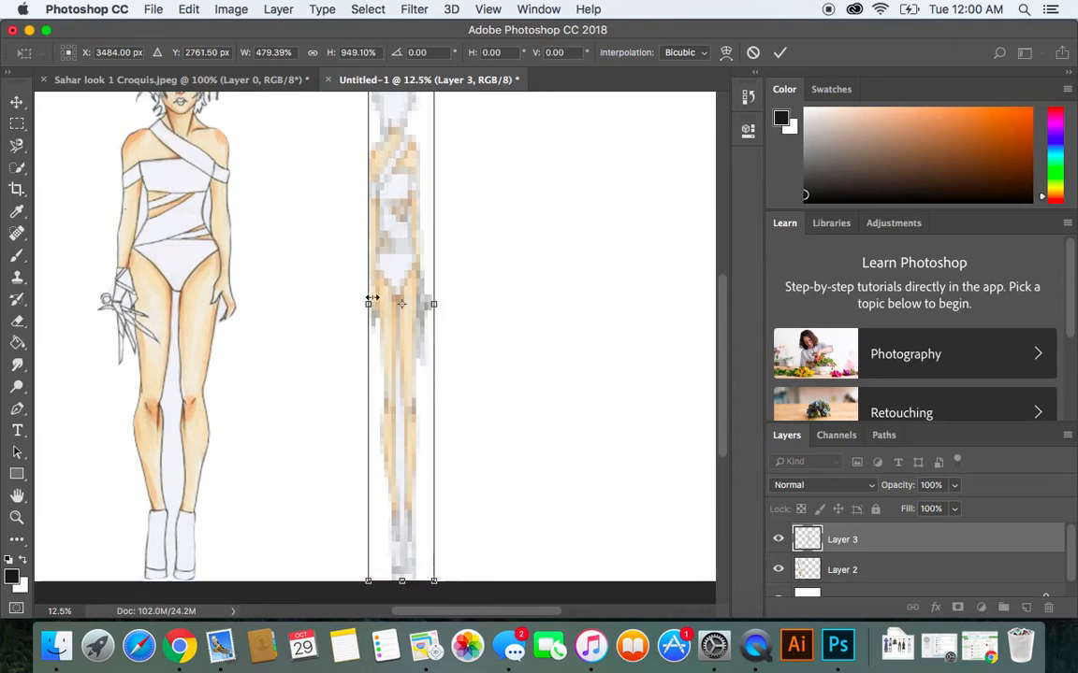
left_click_drag(372, 304, 305, 295)
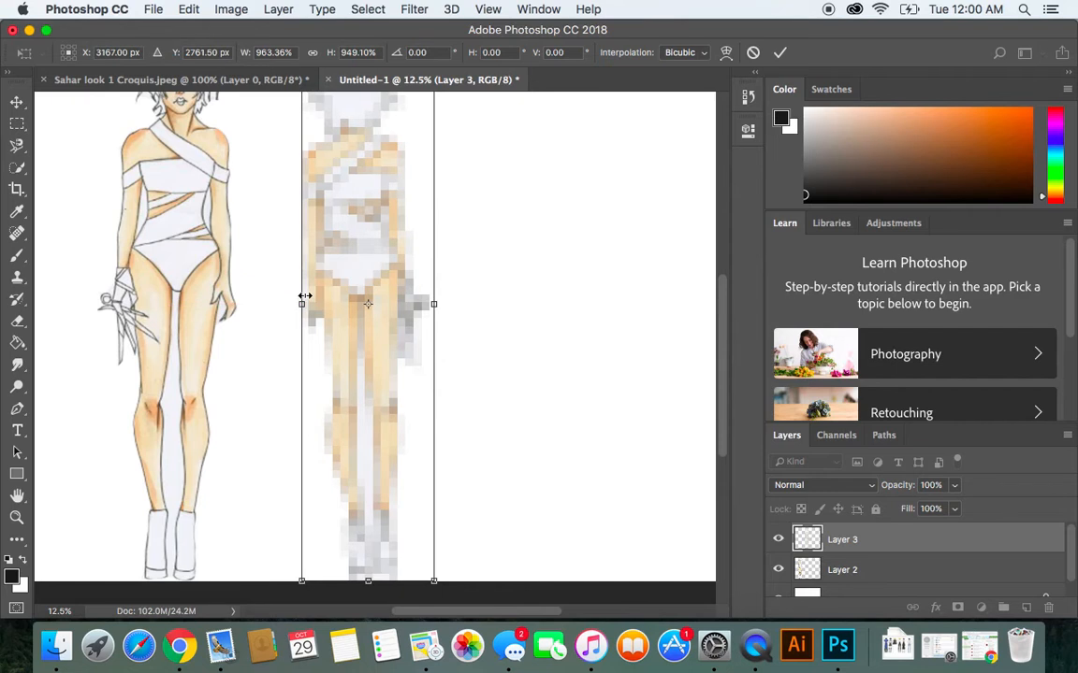
key("Return")
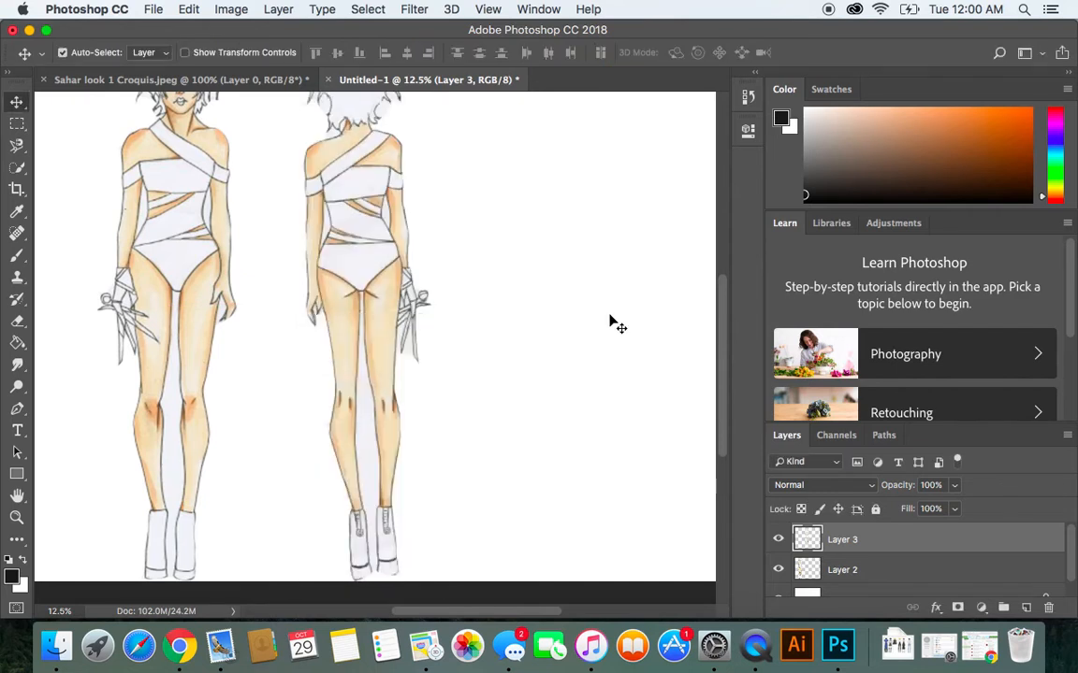
- Move the enlarged back-view figure directly over the front figure to compare their size and alignment
scroll(565, 342, "up", 3)
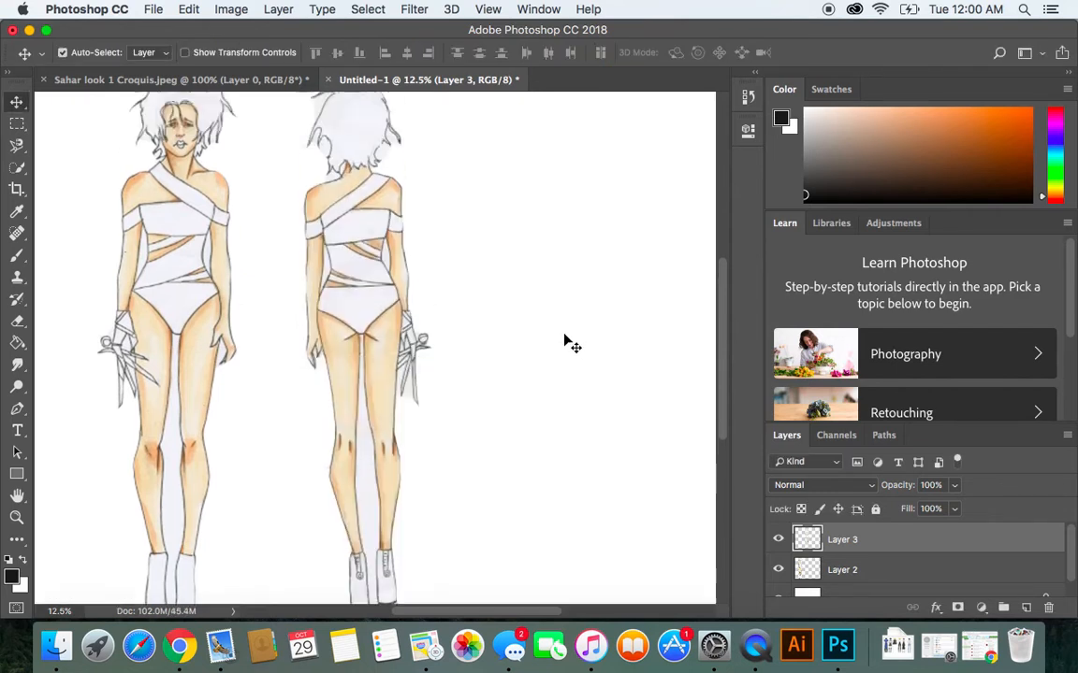
scroll(565, 342, "up", 2)
scroll(565, 342, "down", 3)
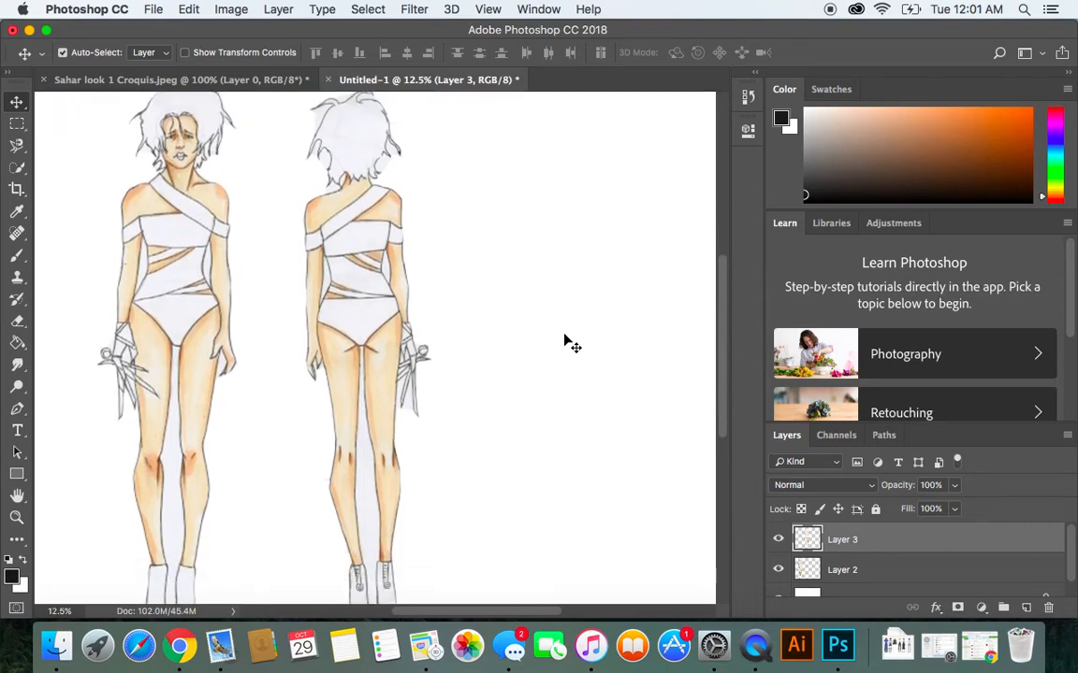
left_click_drag(266, 268, 156, 269)
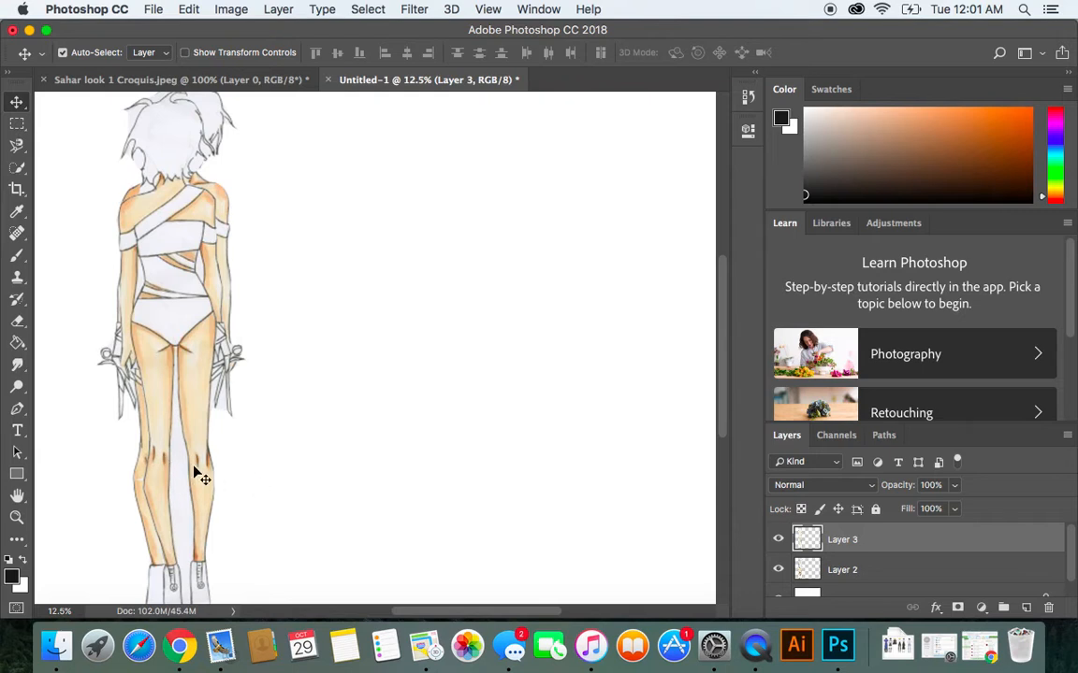
- Select the leftover background between the back-view figure's legs with the Magic Wand, remove it, and clear the selection
left_click(17, 169)
left_click_drag(17, 171, 56, 187)
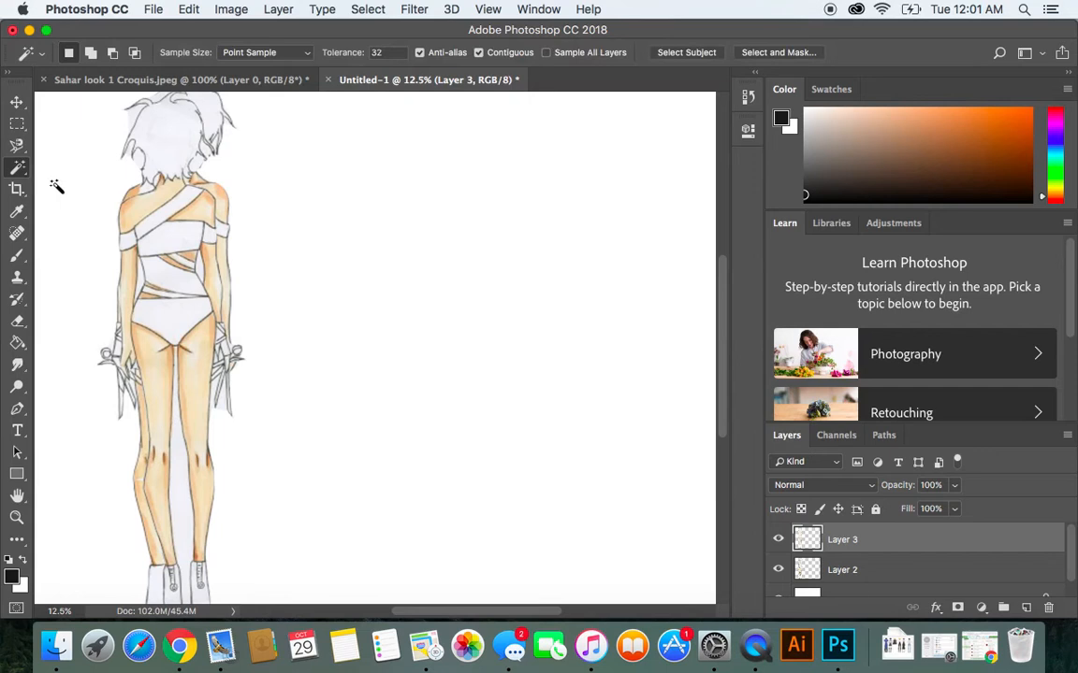
left_click(177, 484)
scroll(389, 390, "down", 2)
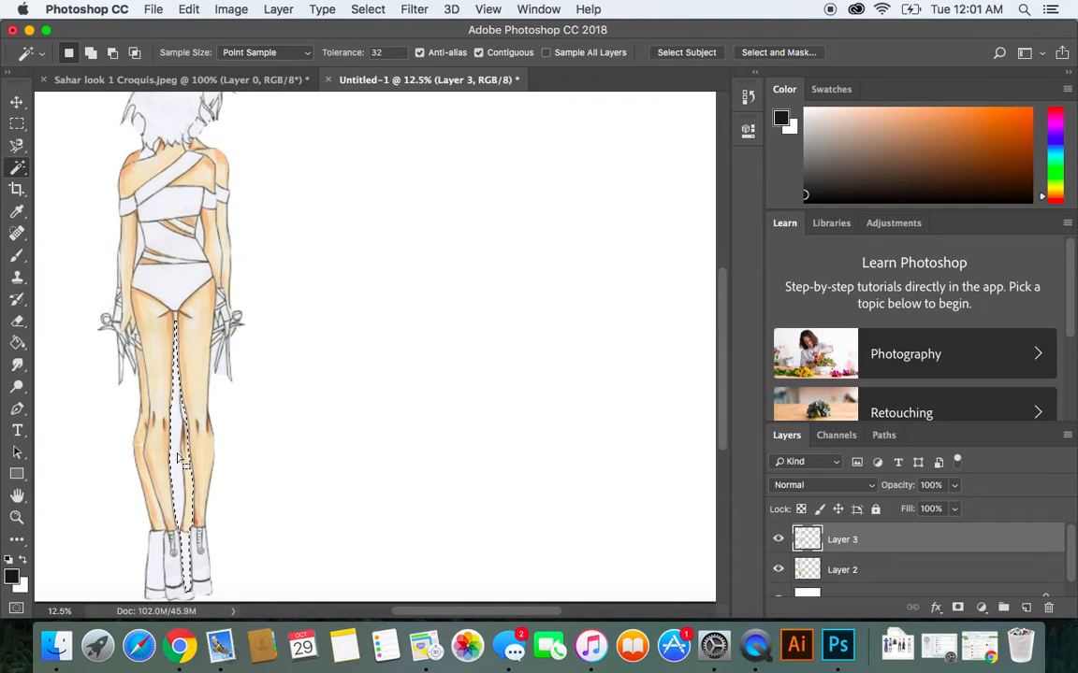
key("super+d")
- Clear the leftover background beside the back-view figure's waist and around its hair with the Magic Wand, and deselect
left_click(199, 233)
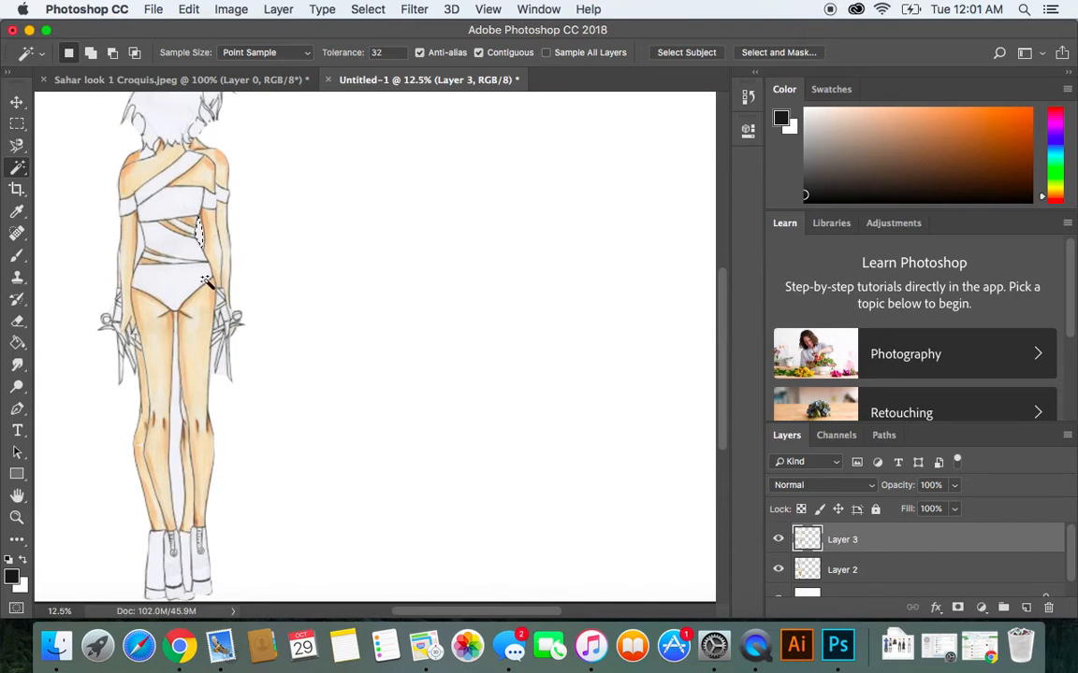
left_click(140, 245)
left_click(136, 124)
left_click(195, 131)
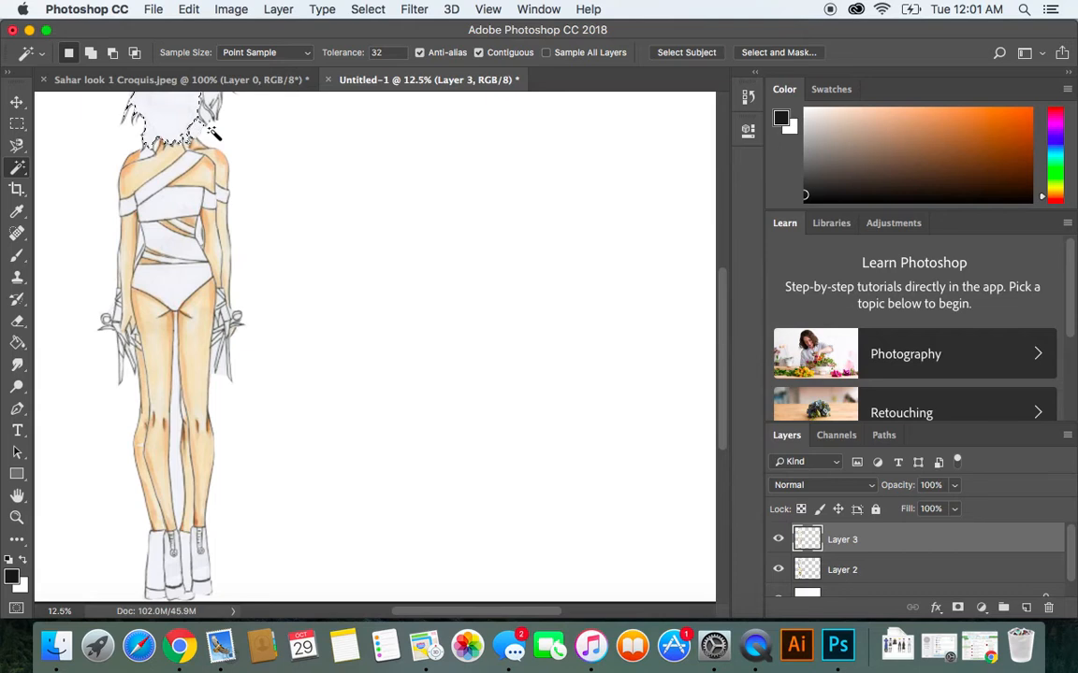
scroll(421, 228, "up", 3)
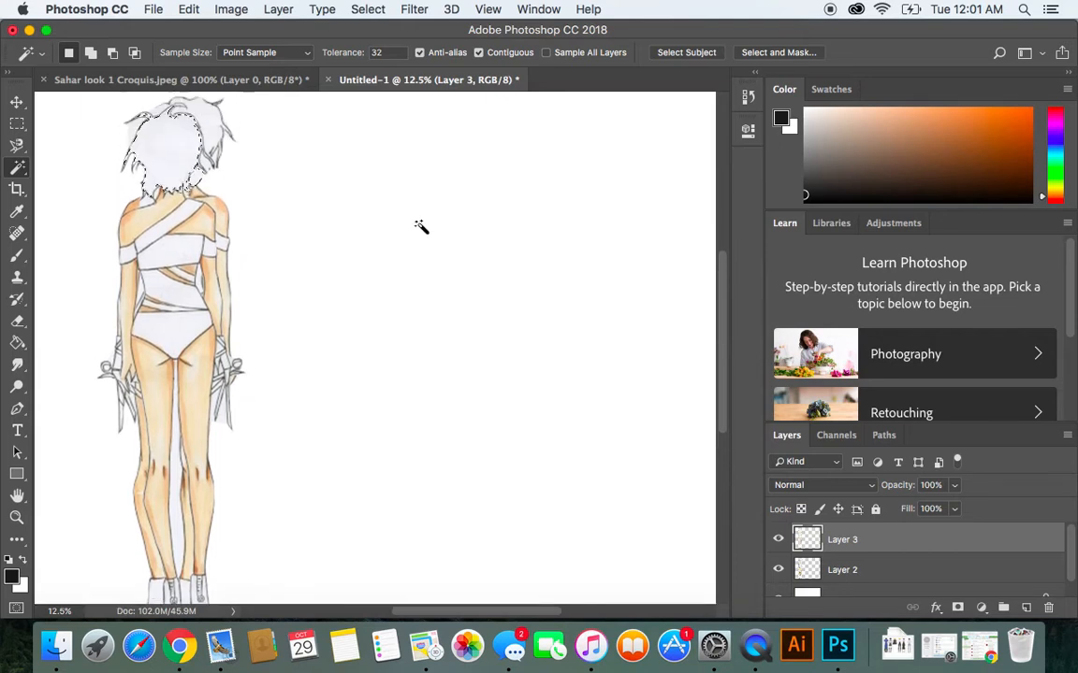
left_click(134, 148)
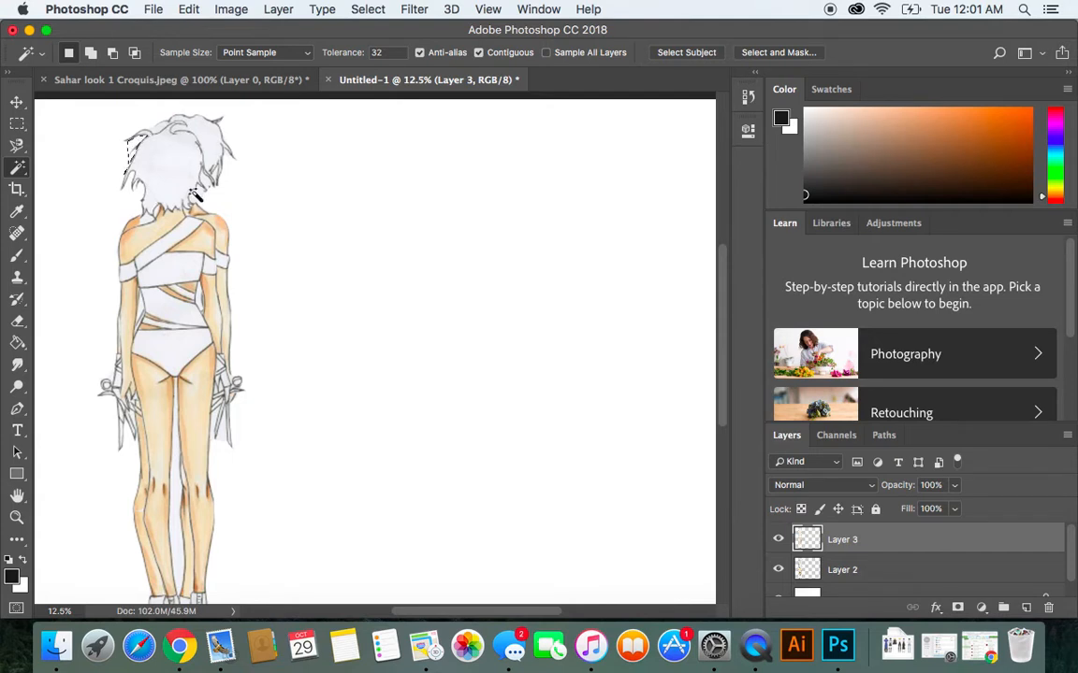
left_click(363, 11)
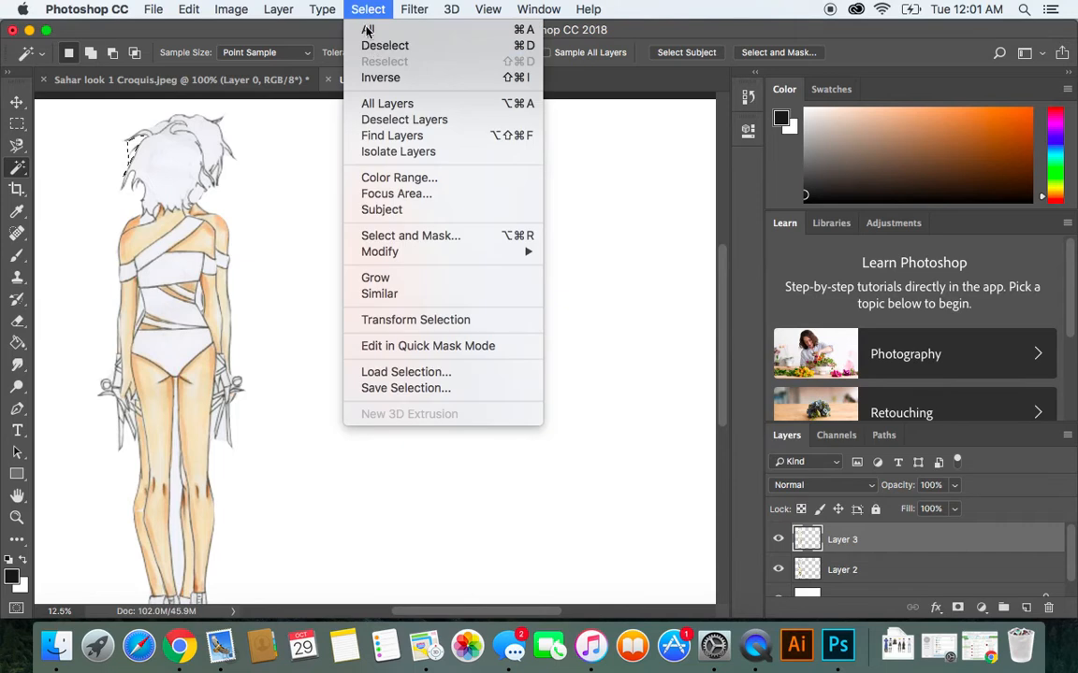
left_click(363, 42)
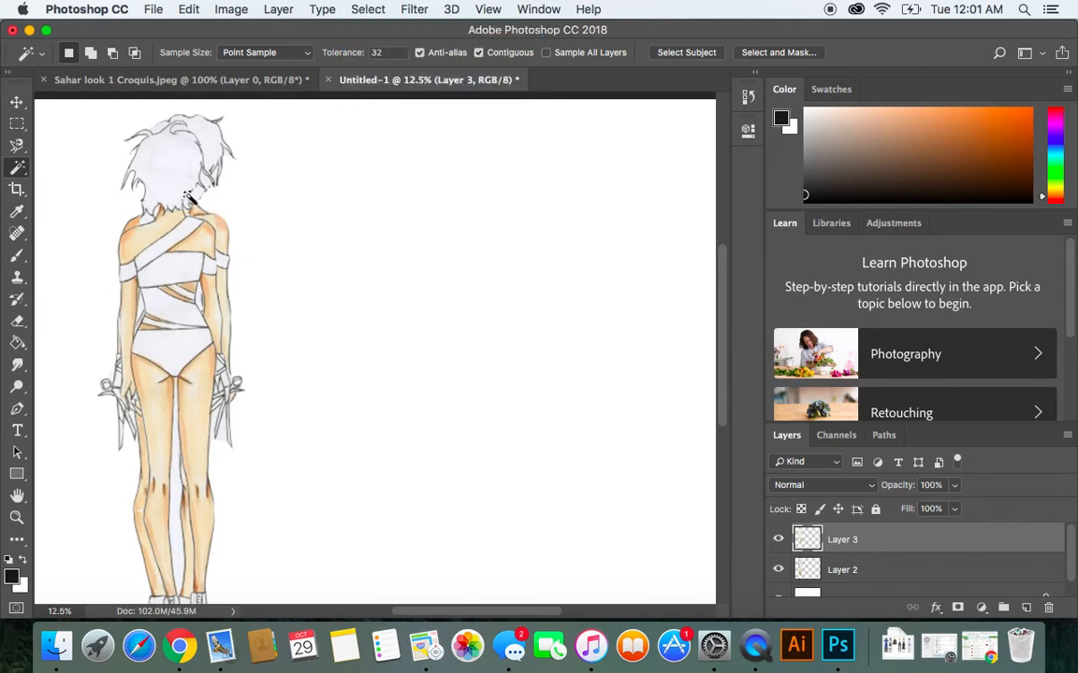
- Offset the back-view figure slightly from the front figure and clear leftover background around its hair and scissor hand, ending with no selection
left_click(17, 101)
mouse_move(159, 173)
left_mouse_down()
mouse_move(140, 168)
mouse_move(151, 180)
left_mouse_up()
key("l")
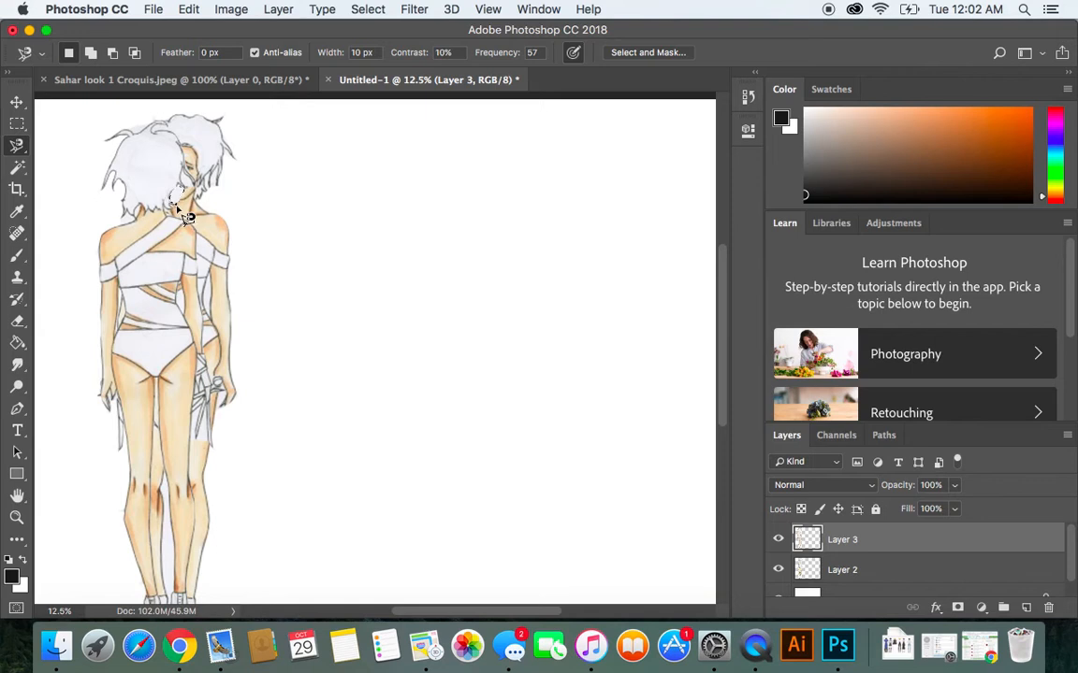
key("Escape")
left_click(19, 169)
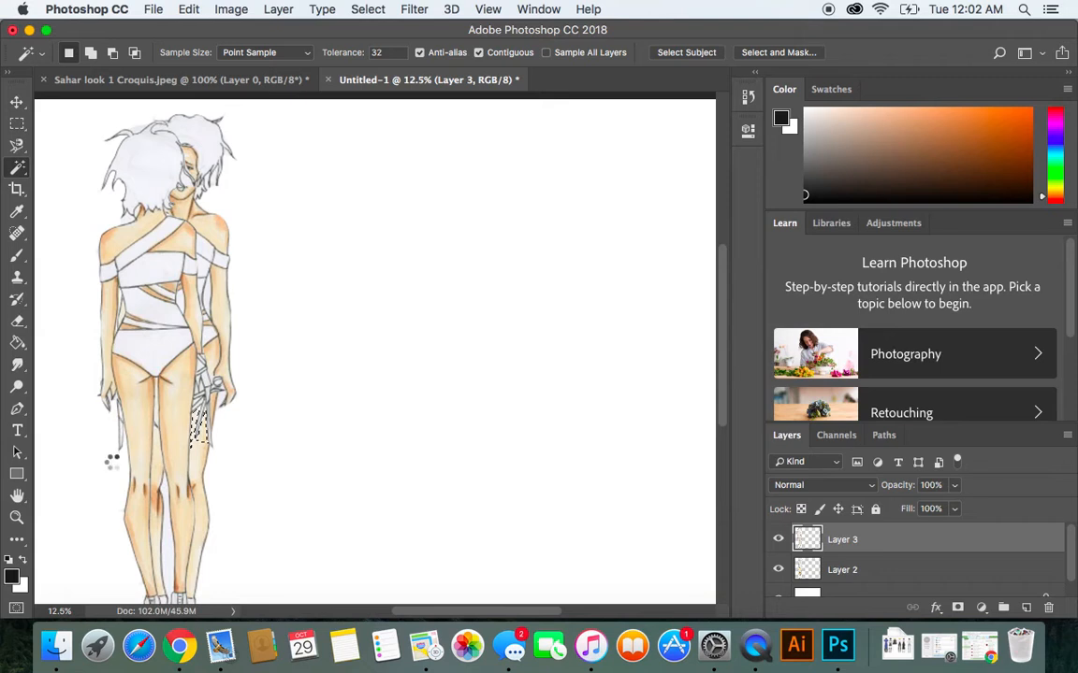
left_click(360, 438)
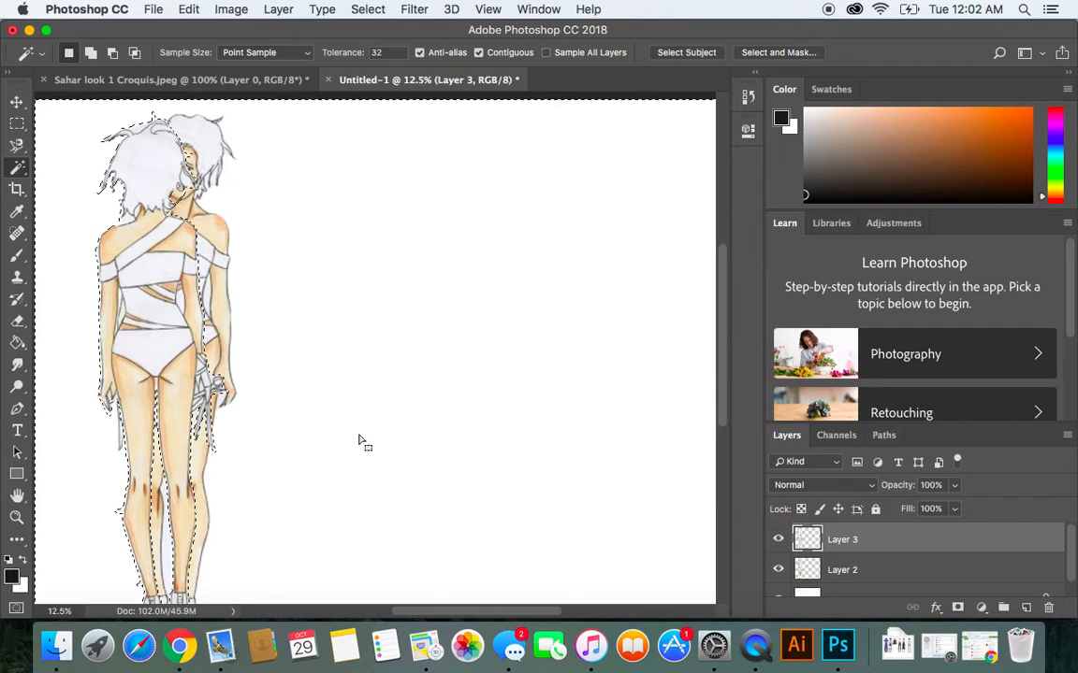
left_click(369, 10)
left_click(376, 44)
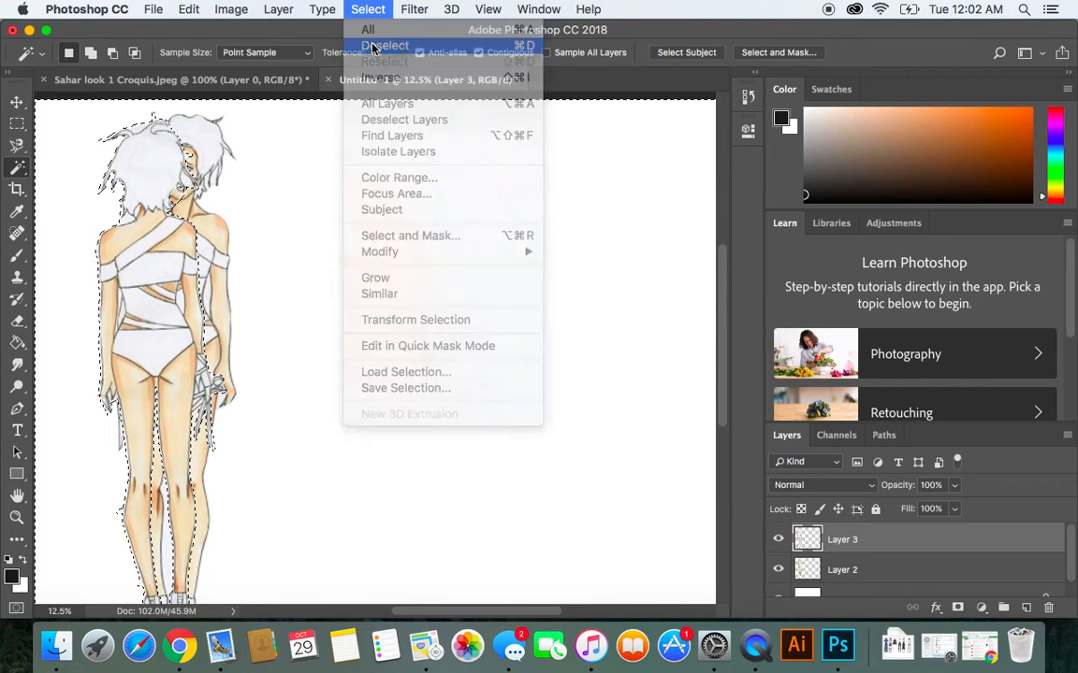
- Reposition the back-view figure beside the front figure's face and clear the leftover background at the edge of its hair, then deselect
left_click(17, 101)
left_click_drag(161, 190, 384, 210)
left_click_drag(293, 191, 147, 192)
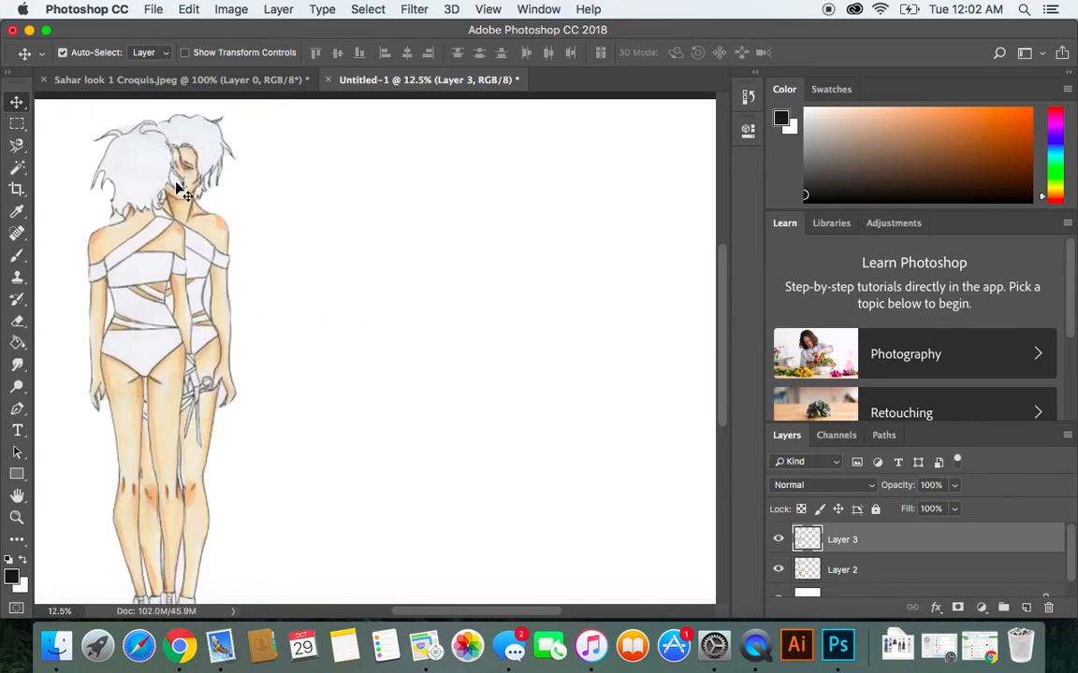
left_click(22, 169)
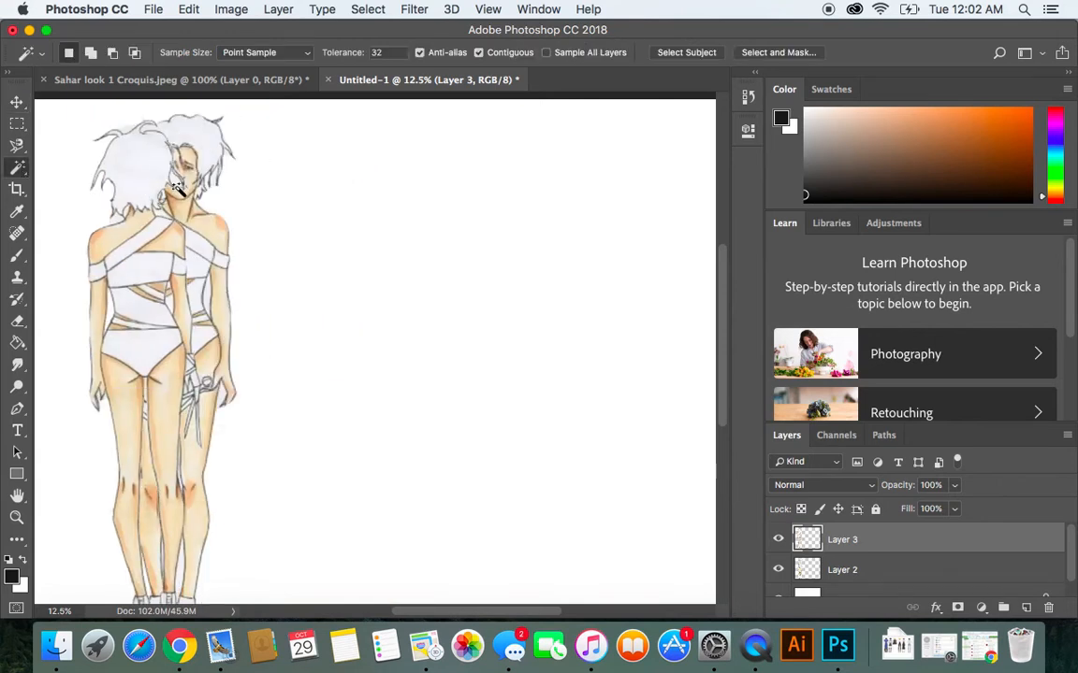
left_click(174, 187)
left_click(367, 9)
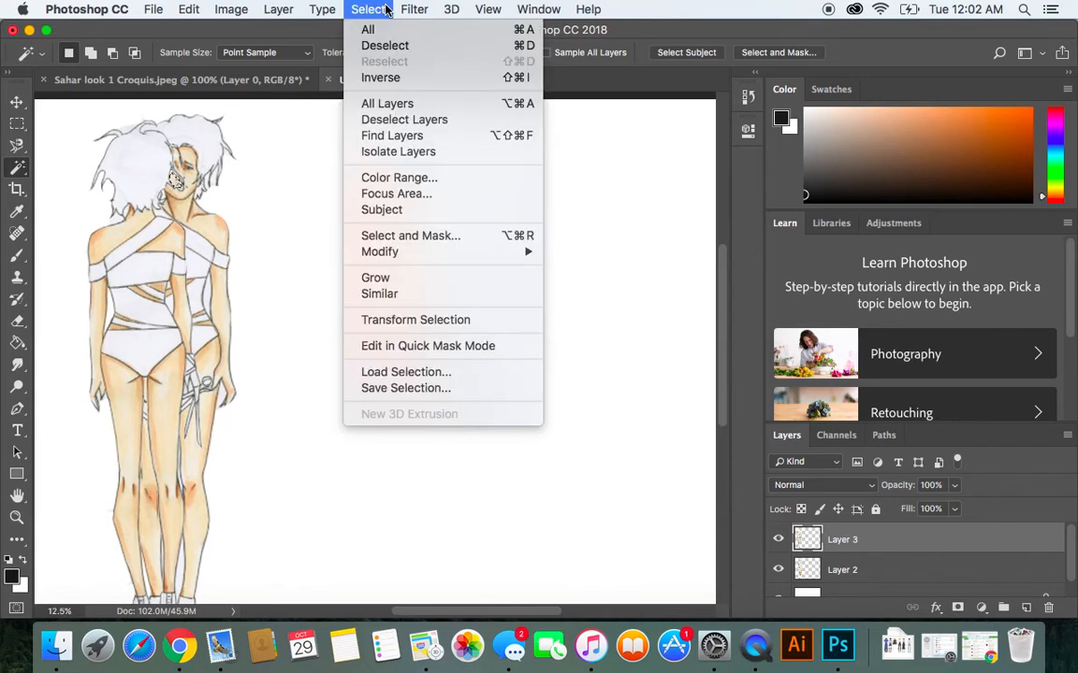
left_click(385, 46)
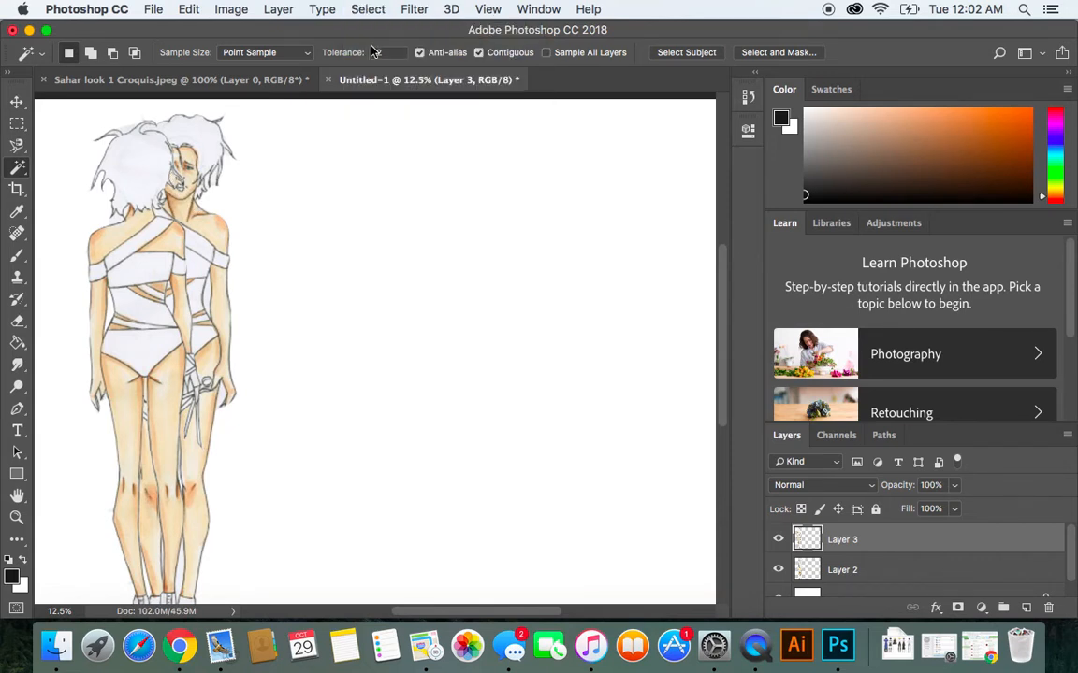
- Nudge the back-view figure and clear the leftover background between the strands on top of its hair, then deselect
left_click(17, 101)
left_click_drag(138, 180, 132, 118)
left_click(17, 168)
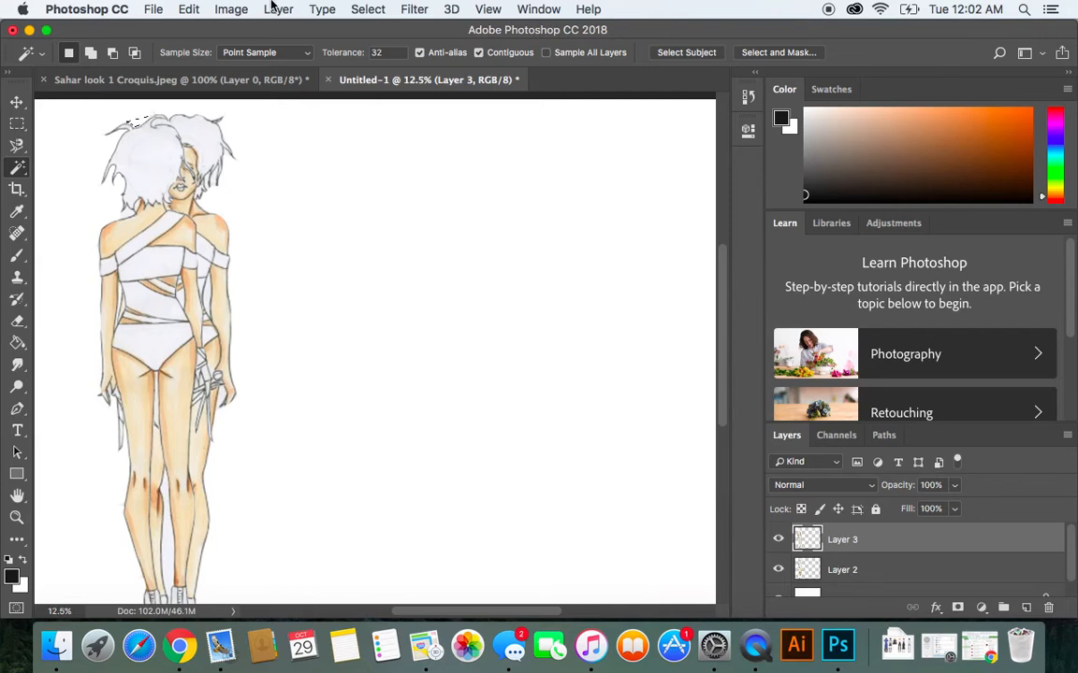
left_click(356, 10)
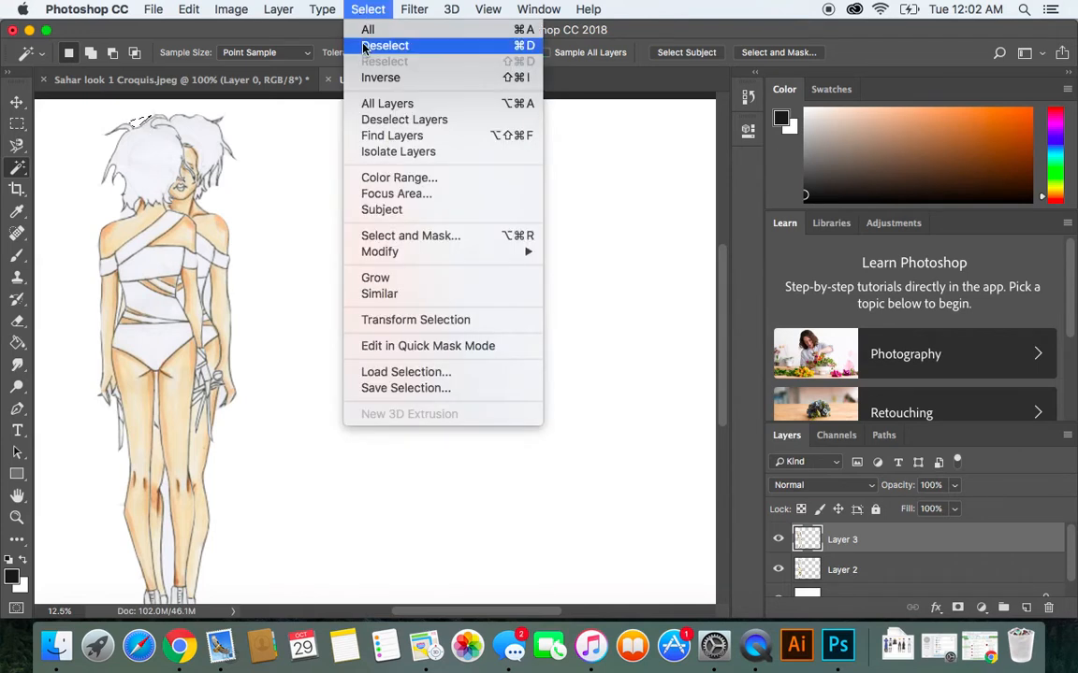
left_click(366, 46)
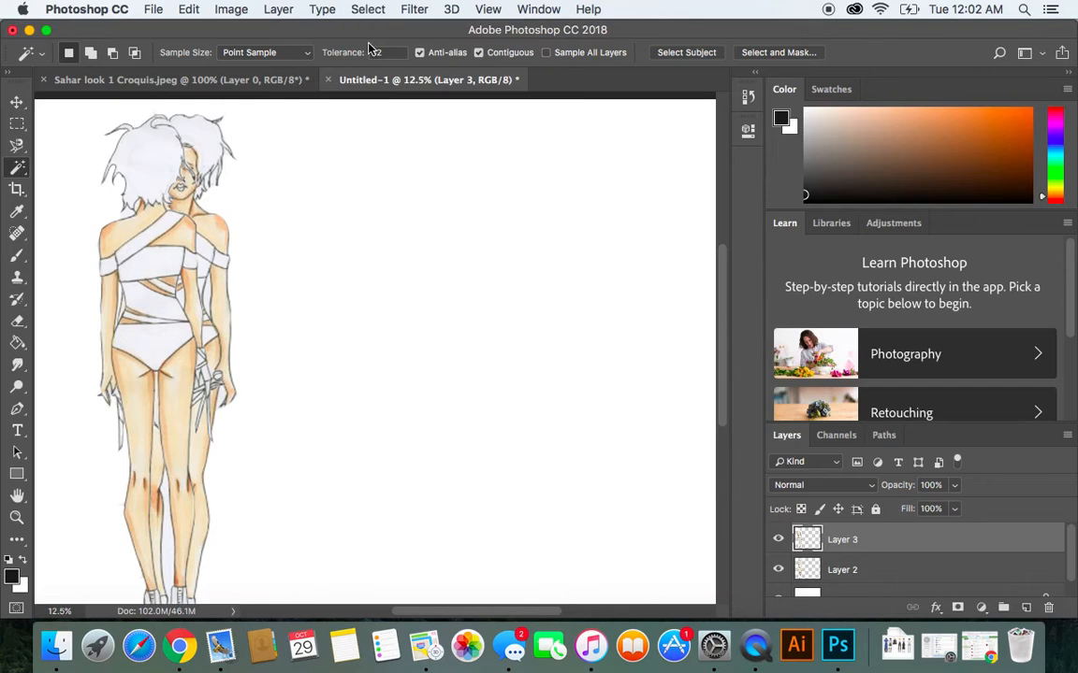
- Place the back-view figure beside the front figure and shift the front figure slightly up and to the left
left_click(17, 101)
left_click_drag(132, 237, 404, 274)
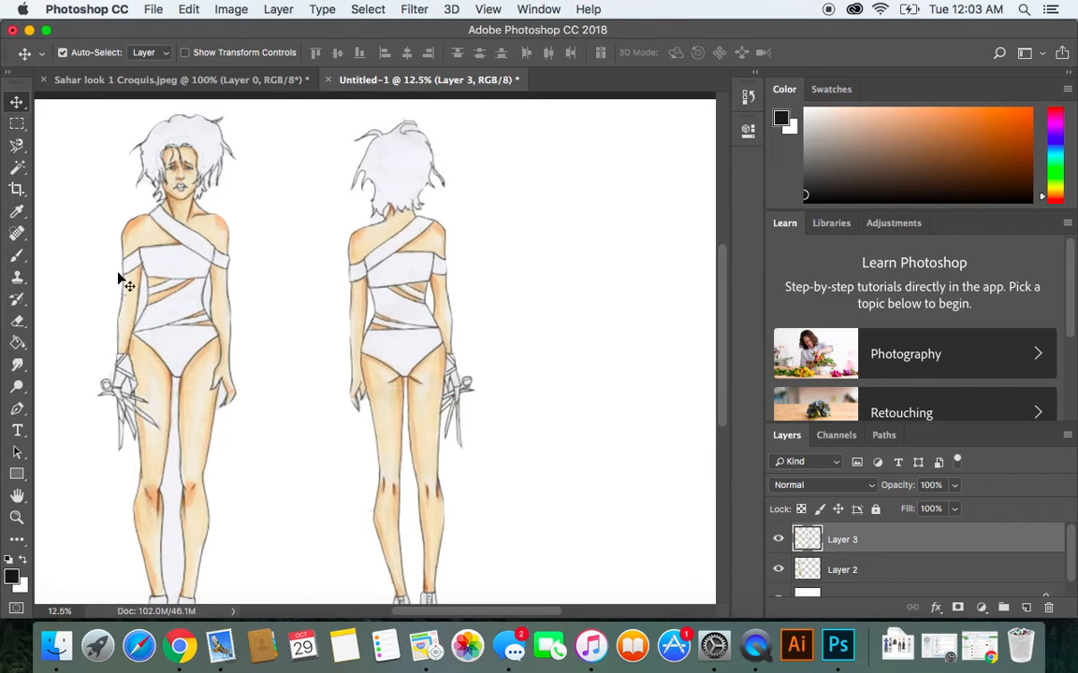
left_click_drag(164, 288, 159, 280)
left_click_drag(395, 289, 342, 299)
- Remove the leftover background between the front figure's legs on Layer 2 with the Magic Wand
left_click(117, 383)
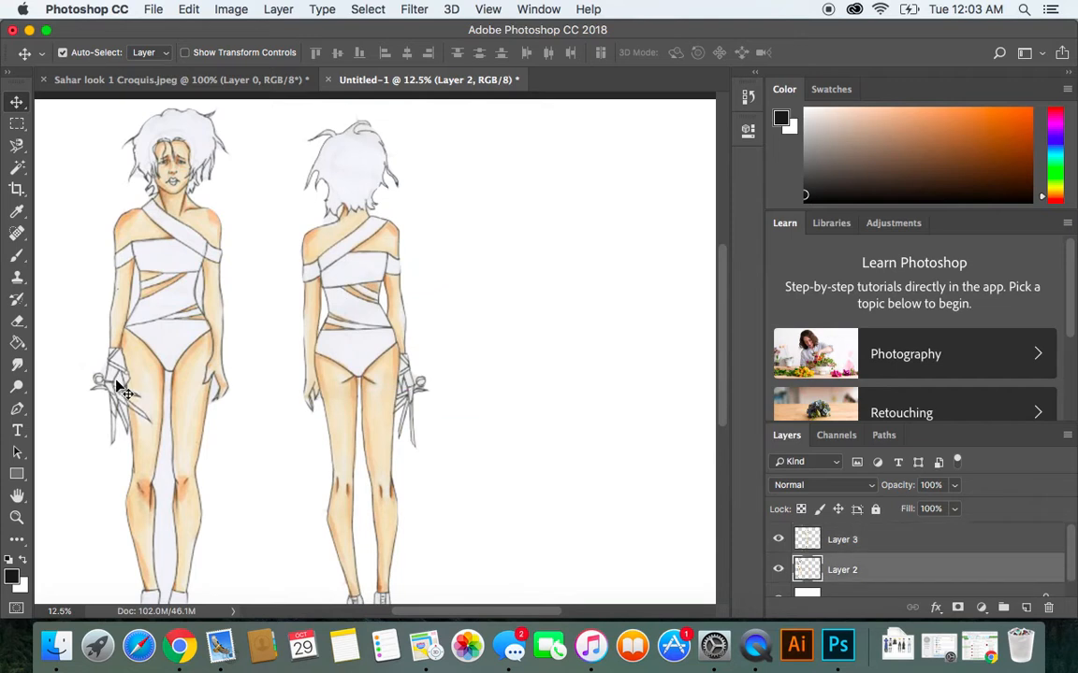
scroll(168, 280, "down", 1)
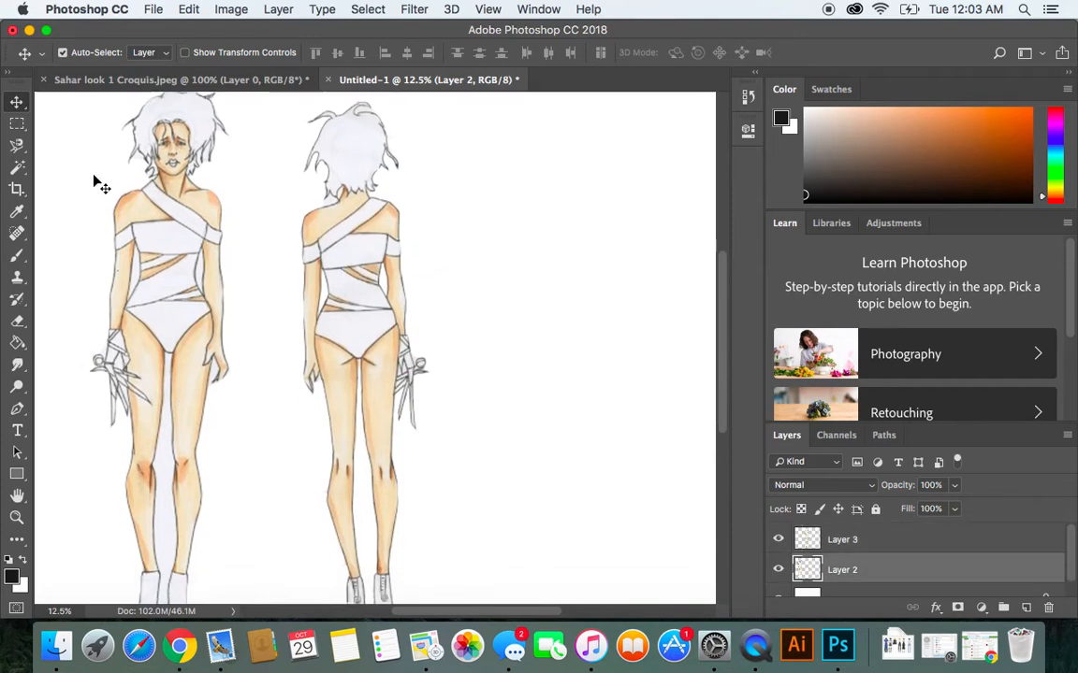
left_click(17, 167)
left_click(165, 461)
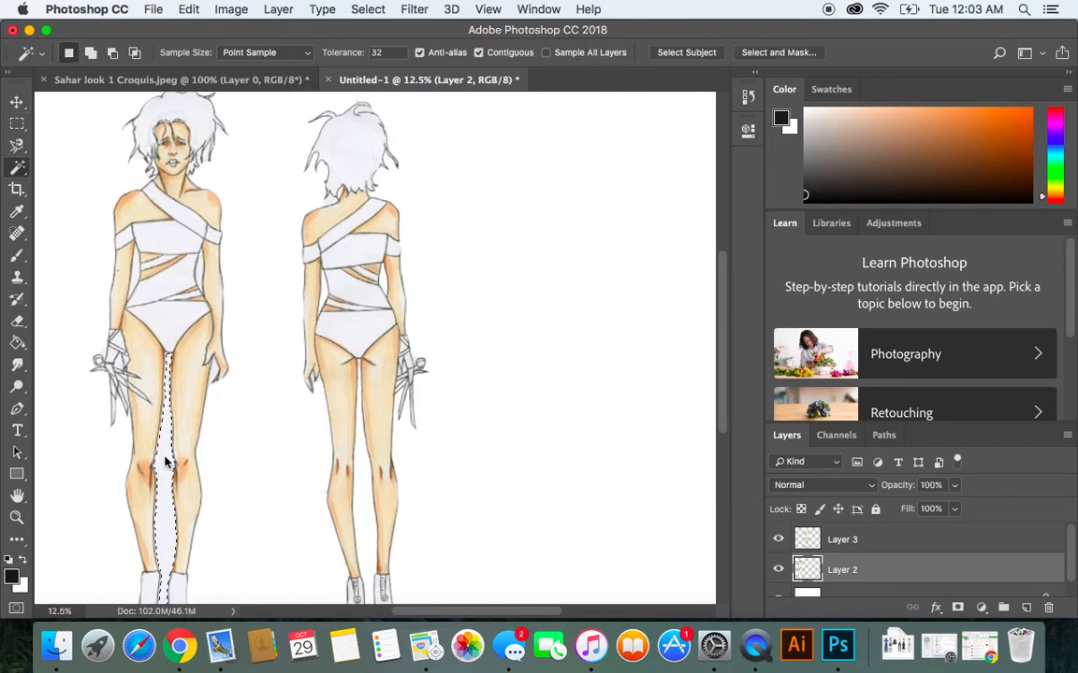
scroll(257, 429, "down", 2)
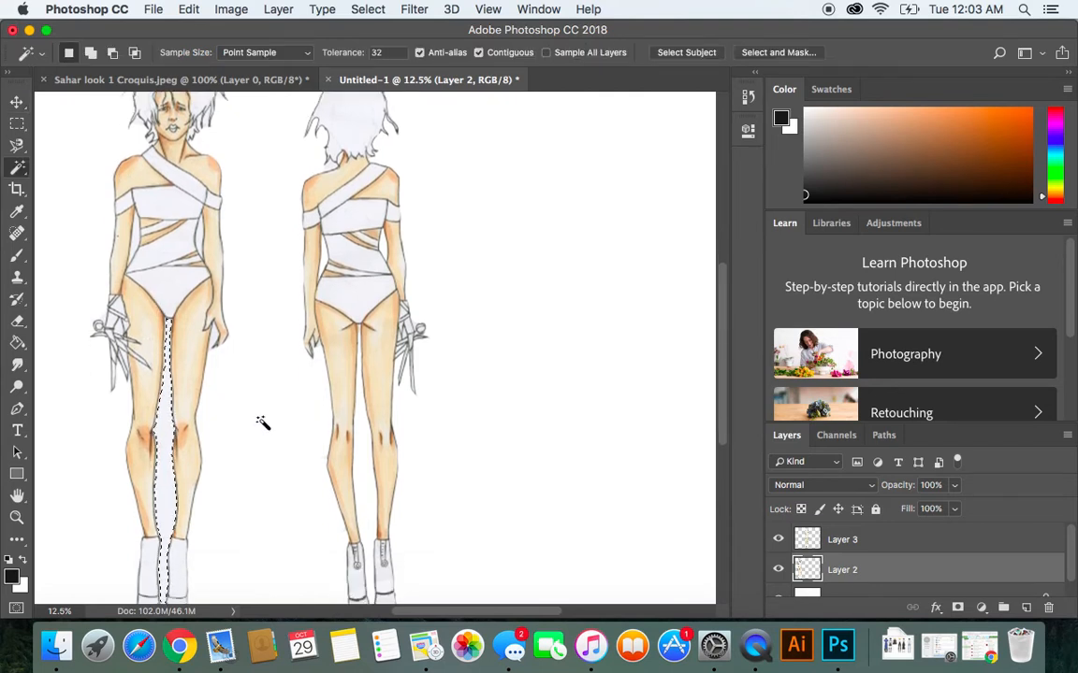
- Clear the leftover background inside and below the front figure's scissor hand with the Magic Wand, and deselect
left_click(119, 325)
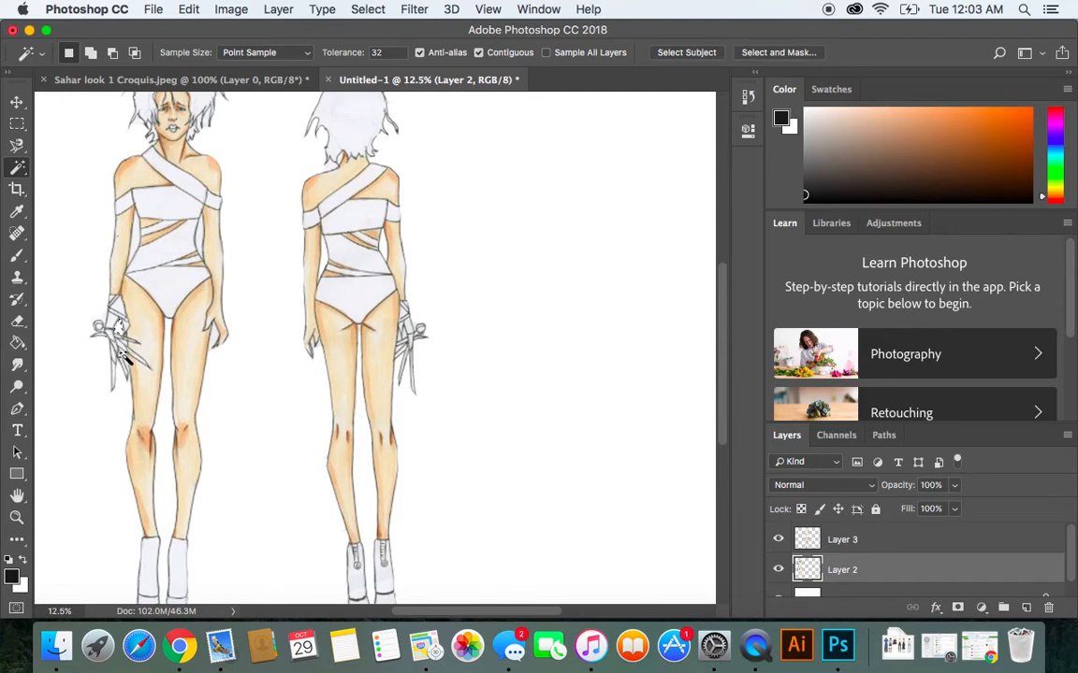
left_click(123, 369)
left_click(16, 101)
left_click(204, 199)
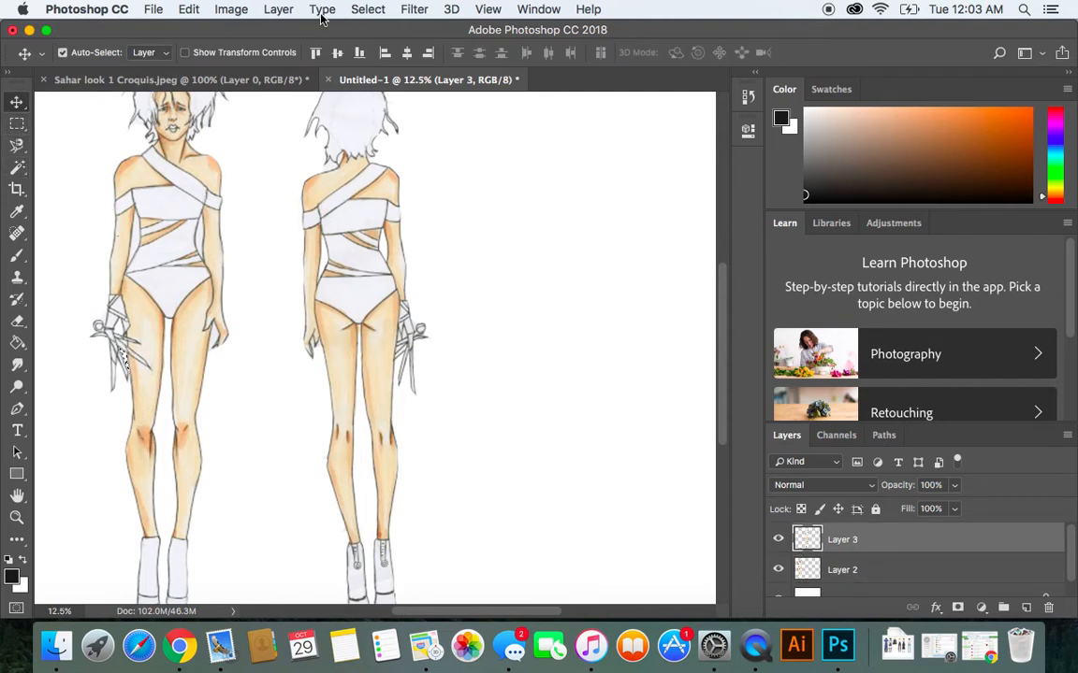
left_click(351, 9)
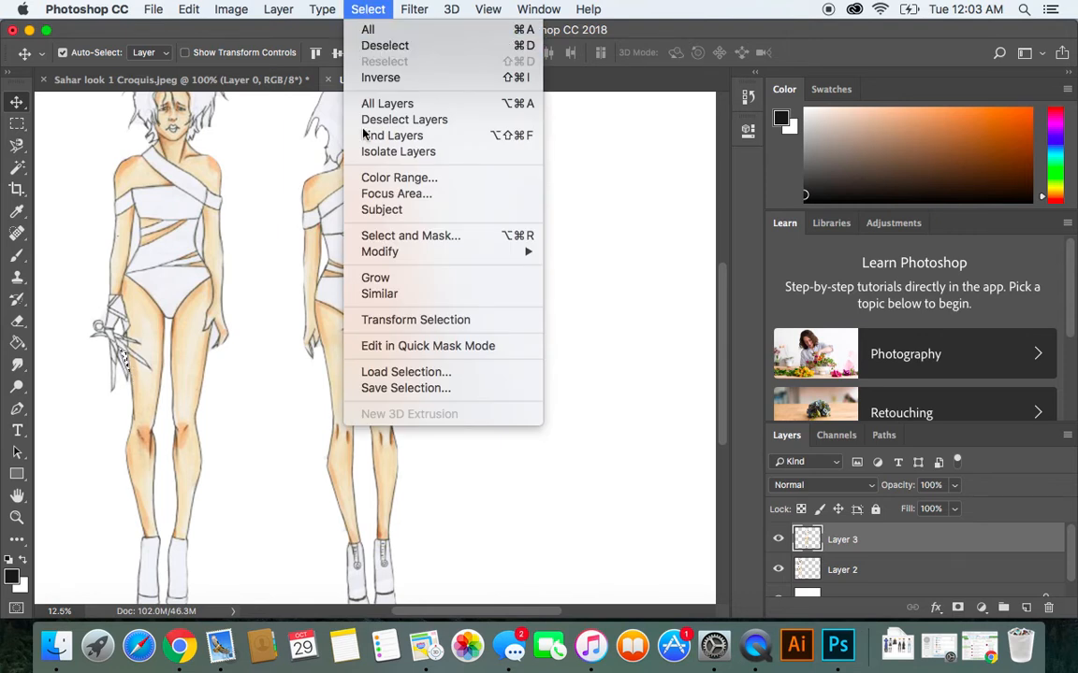
left_click(382, 45)
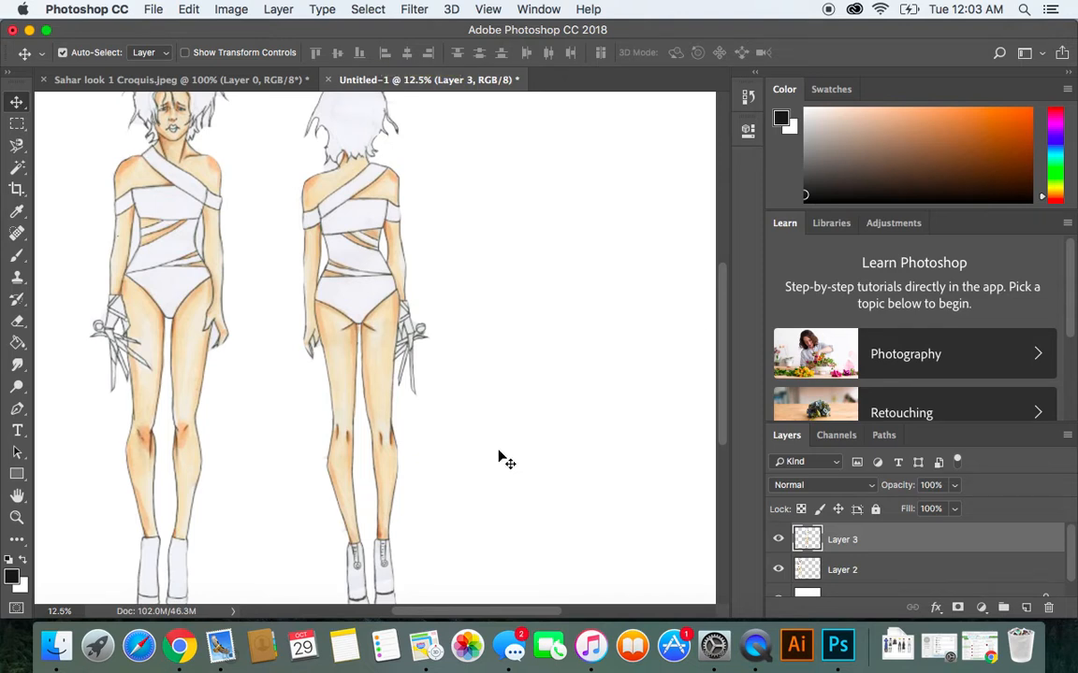
- Move the back-view figure closer to the front figure and slightly higher on the page
key("super+minus")
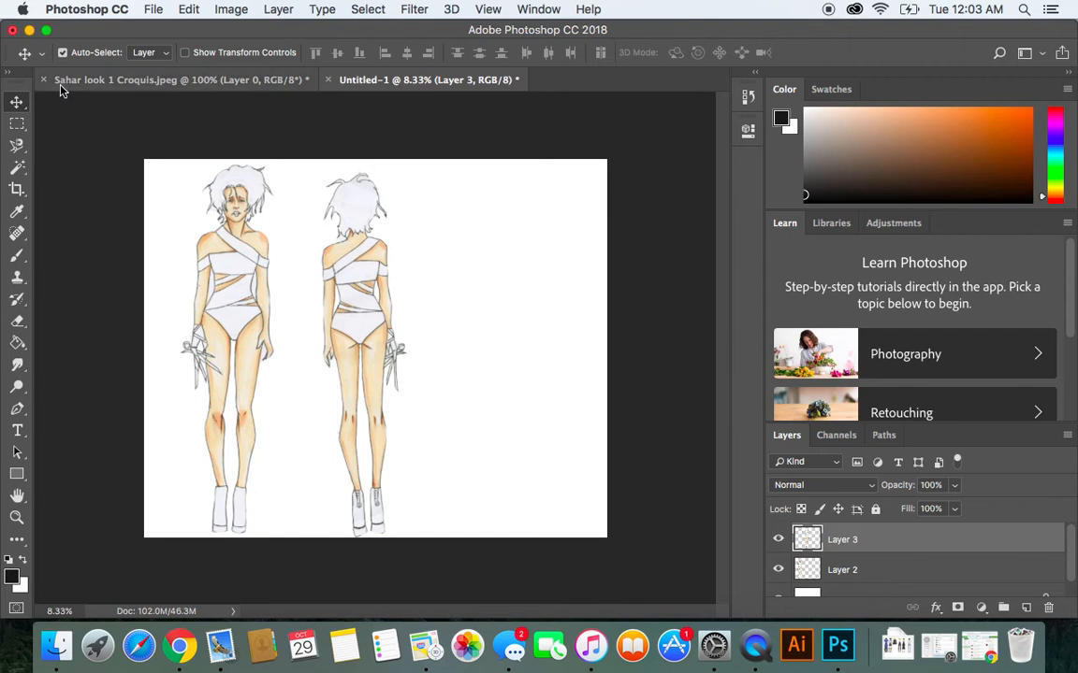
left_click_drag(361, 304, 330, 294)
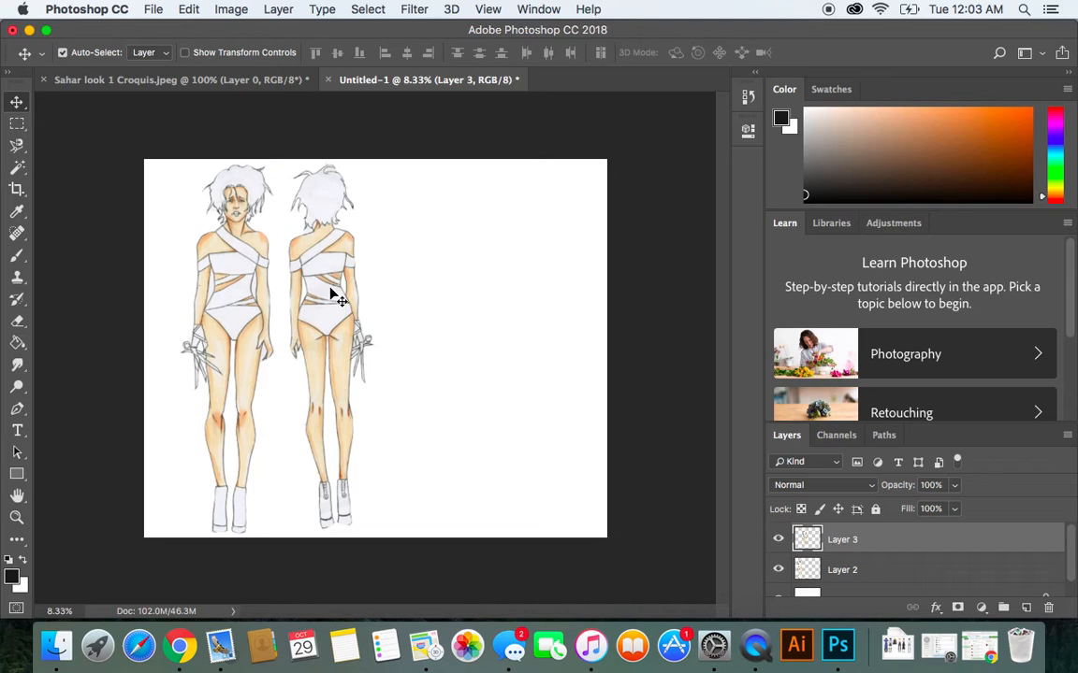
- Adjust the front figure on Layer 2 to brightness -29 and contrast about 27
left_click(235, 268)
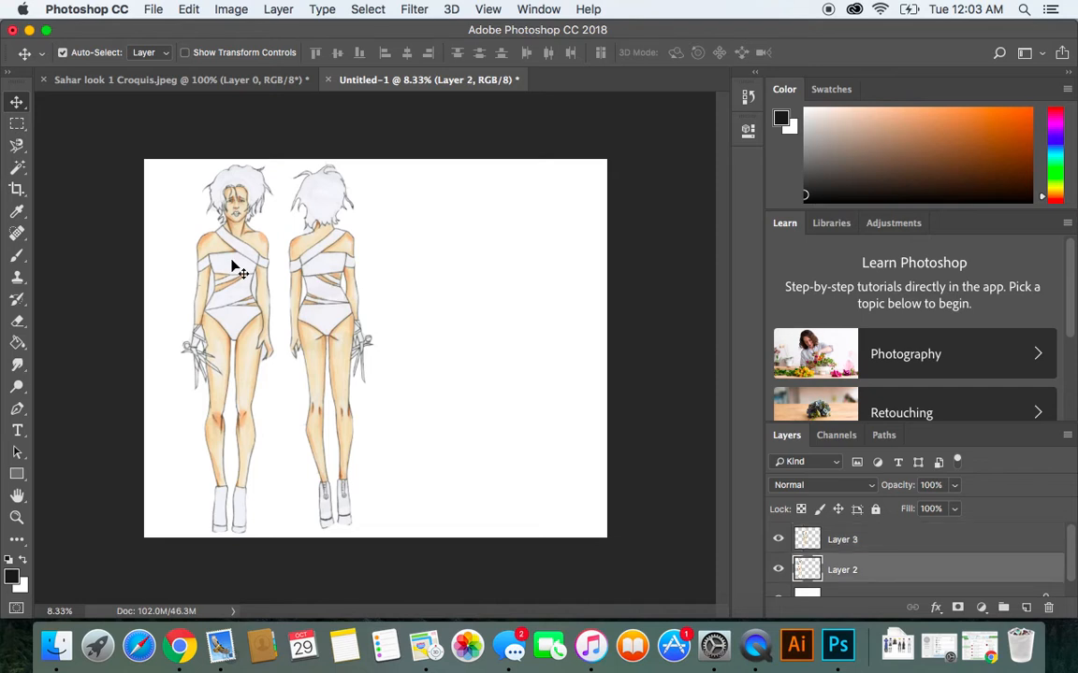
left_click(231, 9)
mouse_move(245, 58)
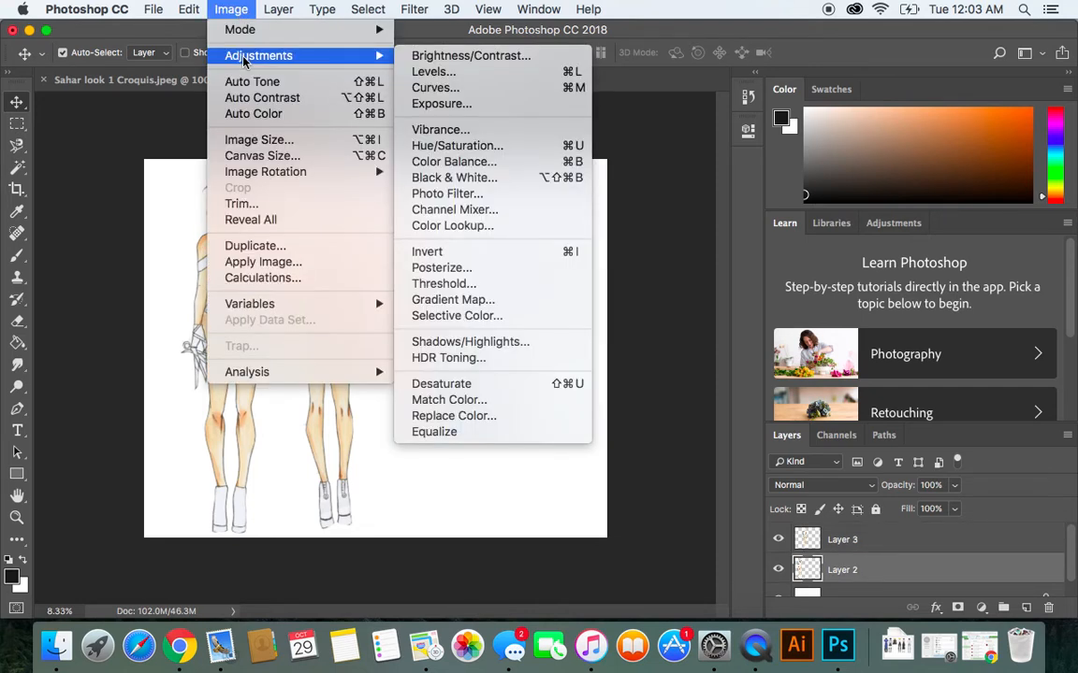
left_click(444, 67)
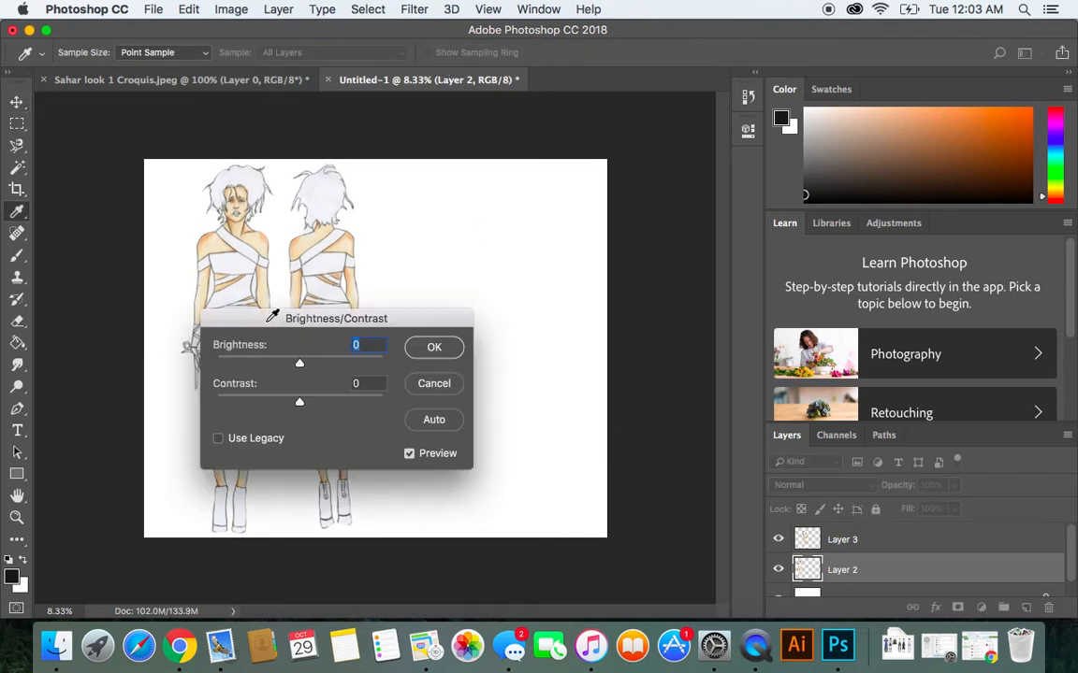
left_click_drag(231, 323, 408, 194)
mouse_move(477, 277)
left_mouse_down()
mouse_move(534, 275)
mouse_move(429, 271)
mouse_move(498, 274)
left_mouse_up()
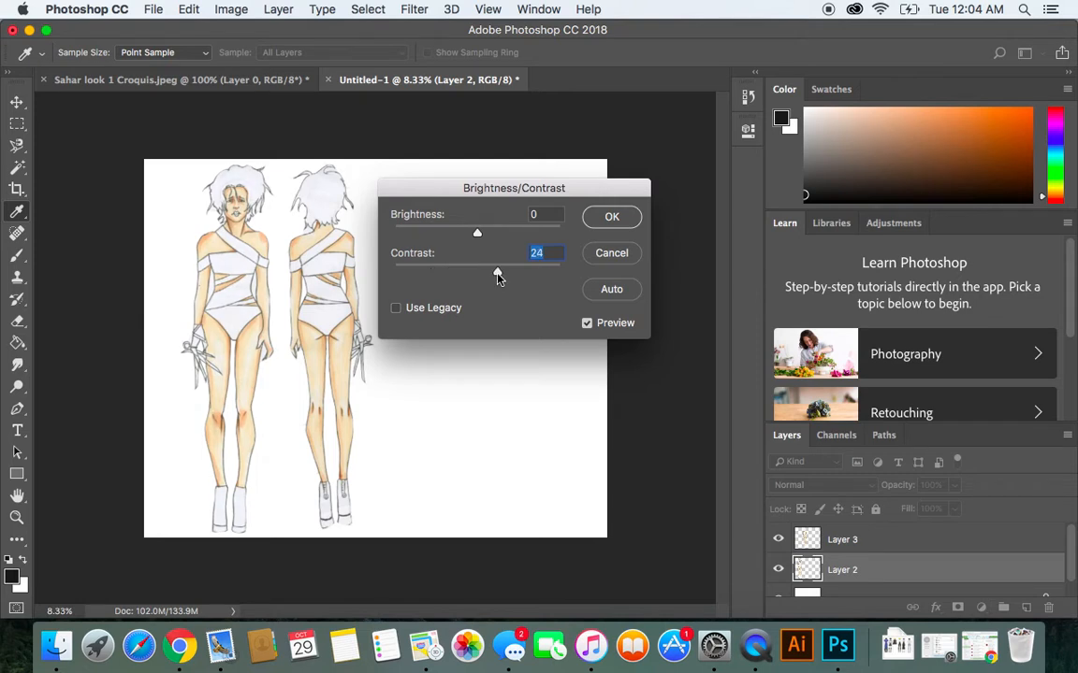
mouse_move(477, 233)
left_mouse_down()
mouse_move(447, 242)
mouse_move(496, 237)
mouse_move(461, 244)
left_mouse_up()
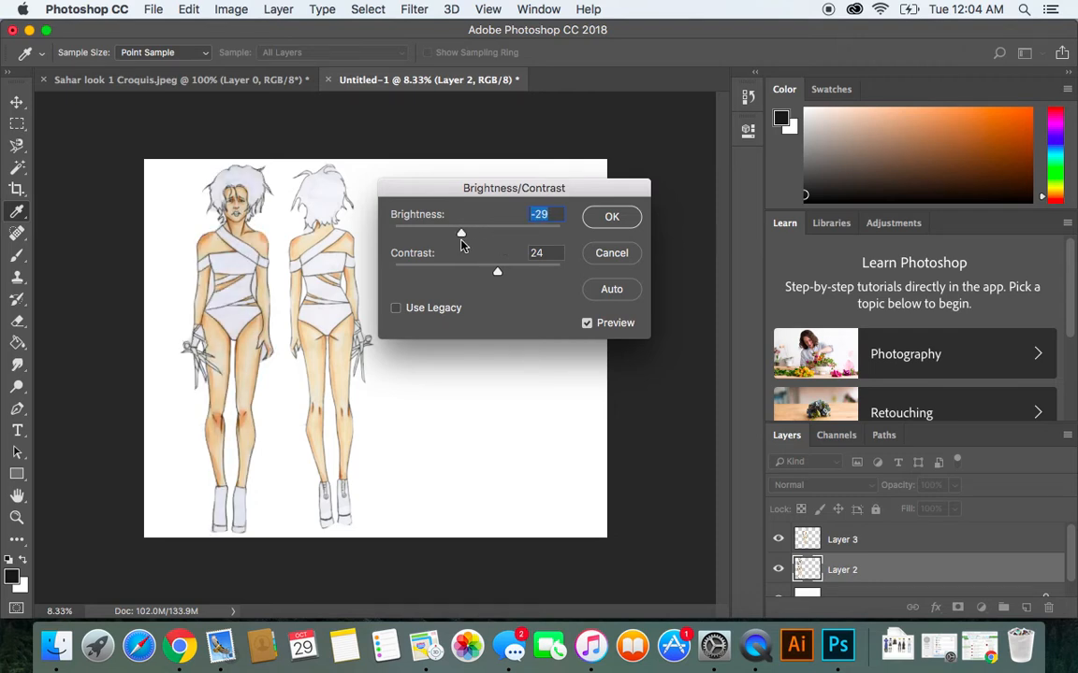
mouse_move(497, 271)
left_mouse_down()
mouse_move(513, 279)
mouse_move(500, 280)
left_mouse_up()
left_click(615, 216)
key("v")
- Adjust the back-view figure on Layer 3 to brightness -29 and contrast 27
left_click(327, 244)
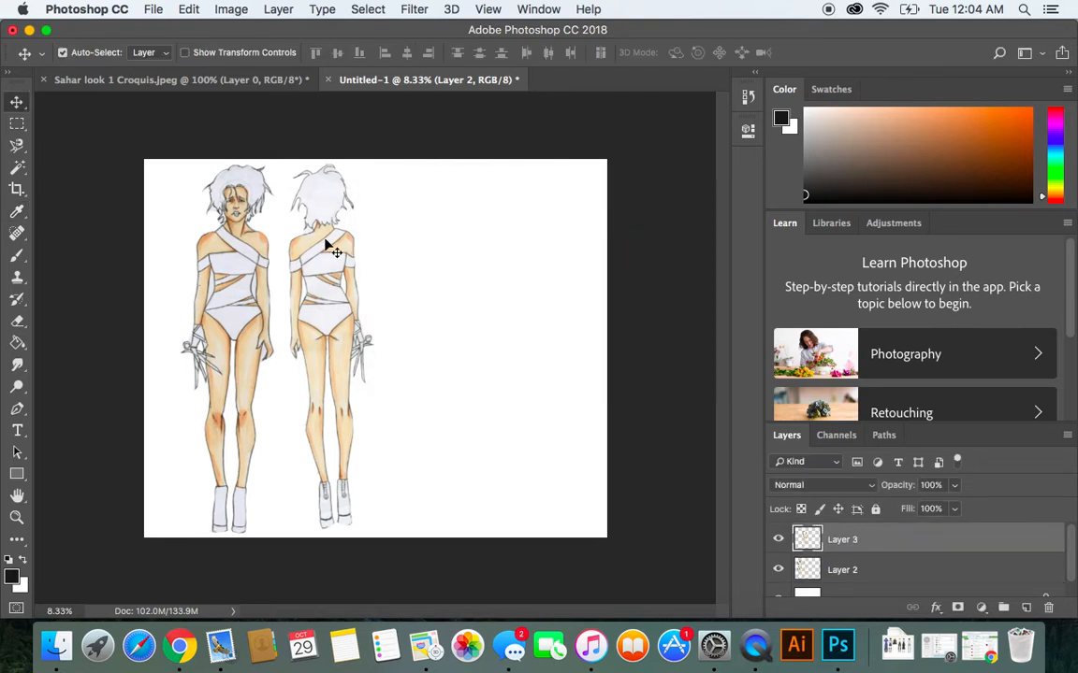
left_click(224, 13)
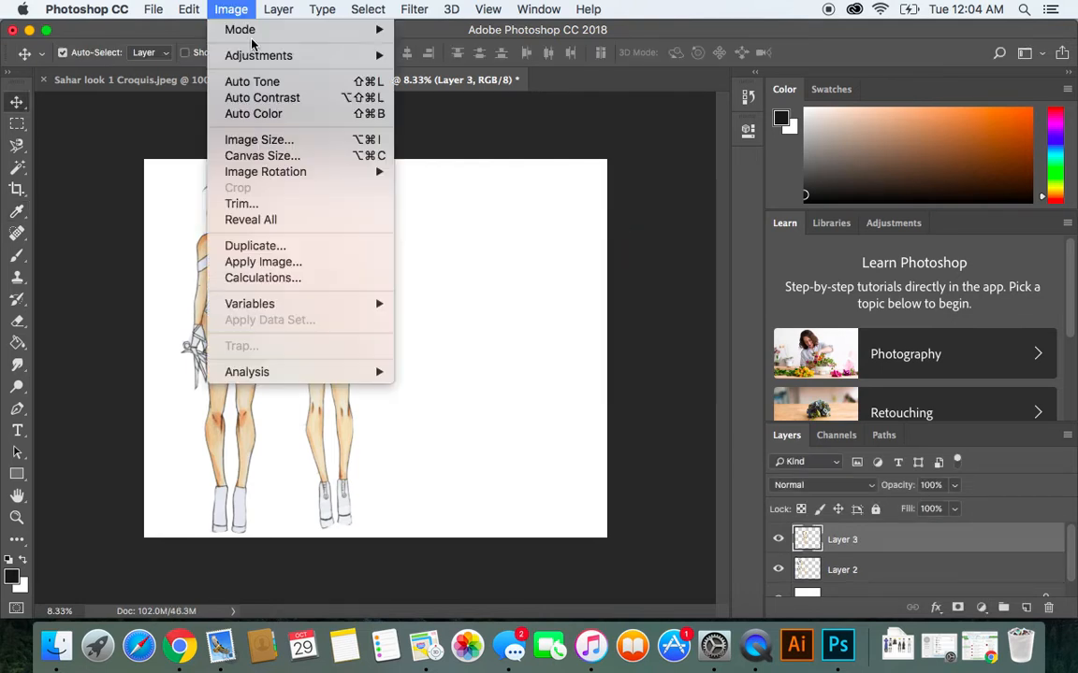
mouse_move(257, 58)
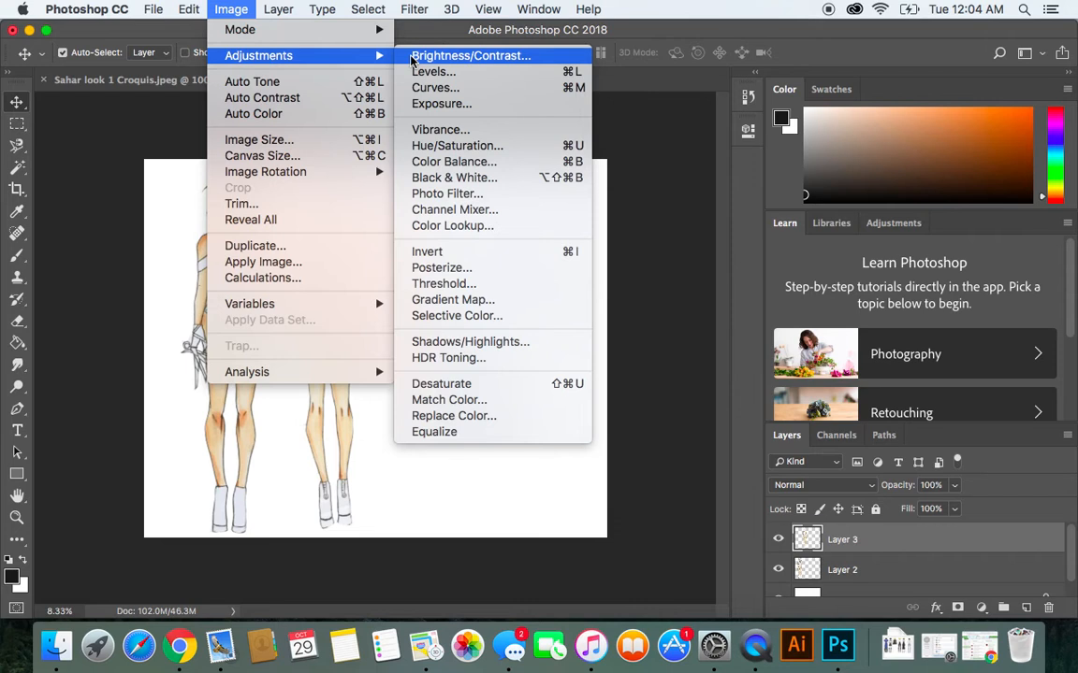
left_click(417, 56)
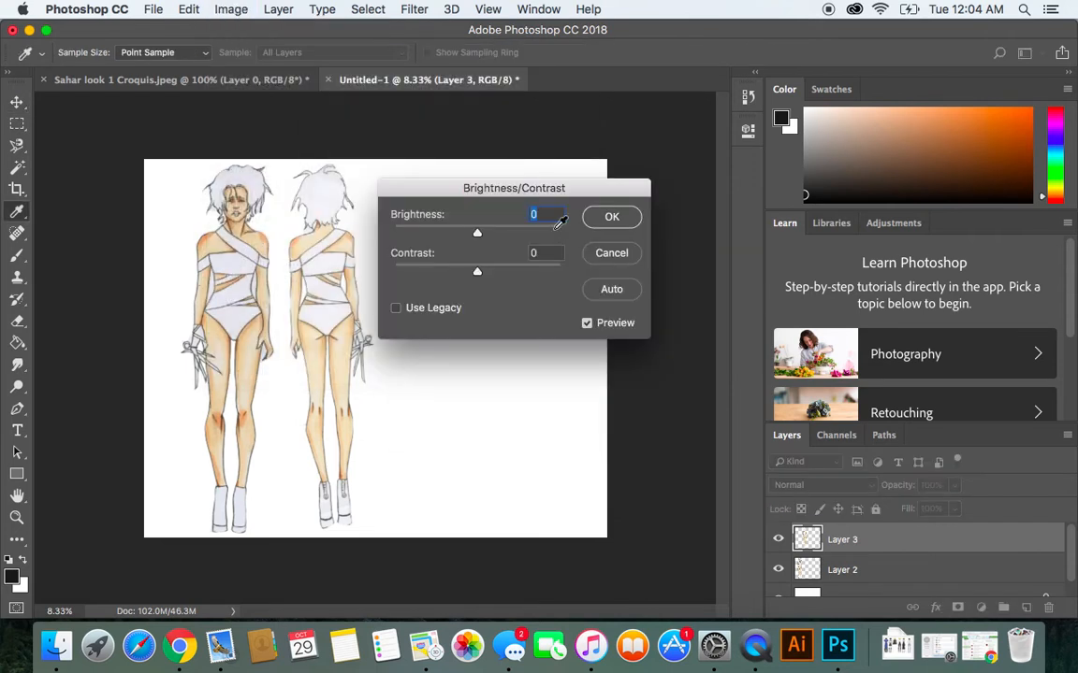
type("-29")
left_click(540, 254)
left_click_drag(539, 253, 533, 253)
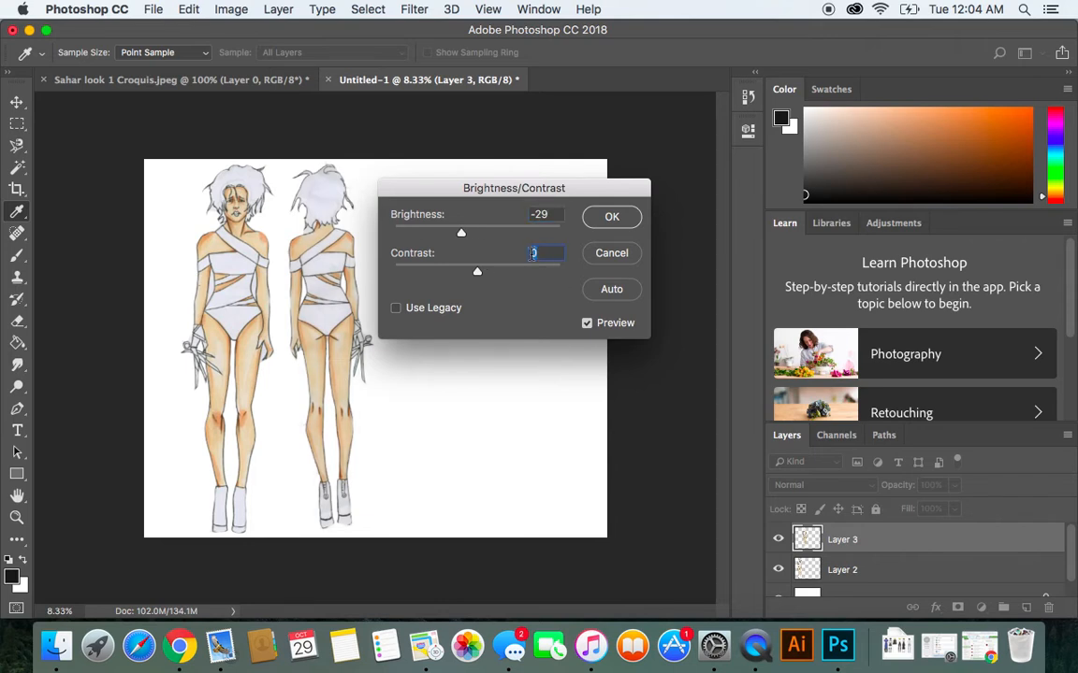
type("27")
left_click(612, 216)
key("v")
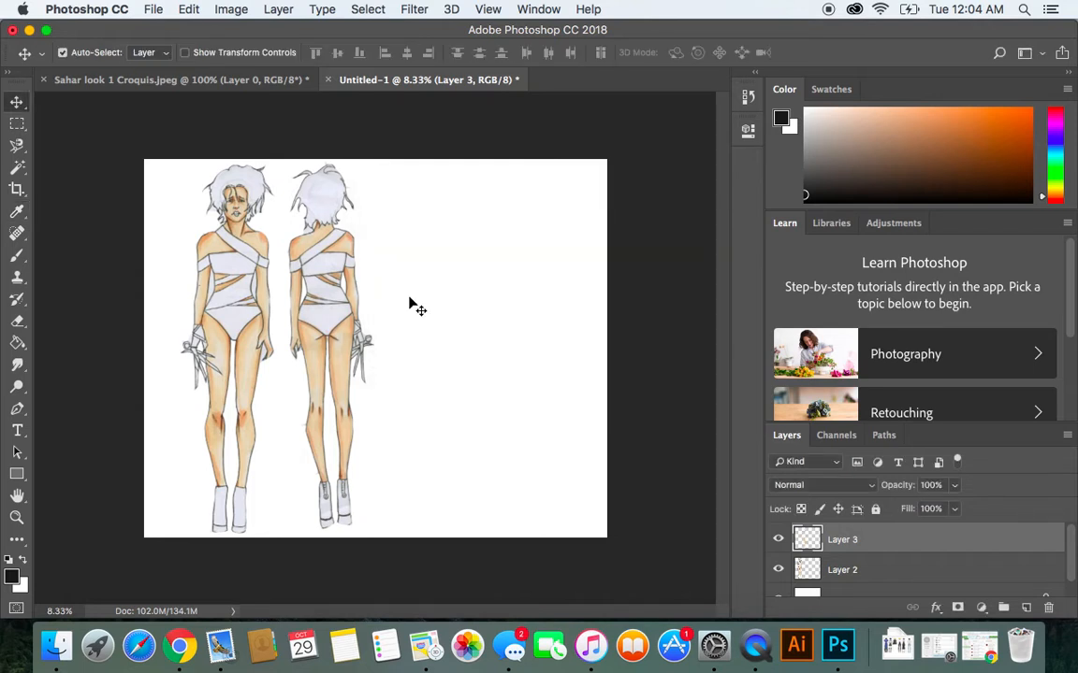
- Try different spacings between the back-view figure and the front figure
left_click_drag(334, 267, 323, 273)
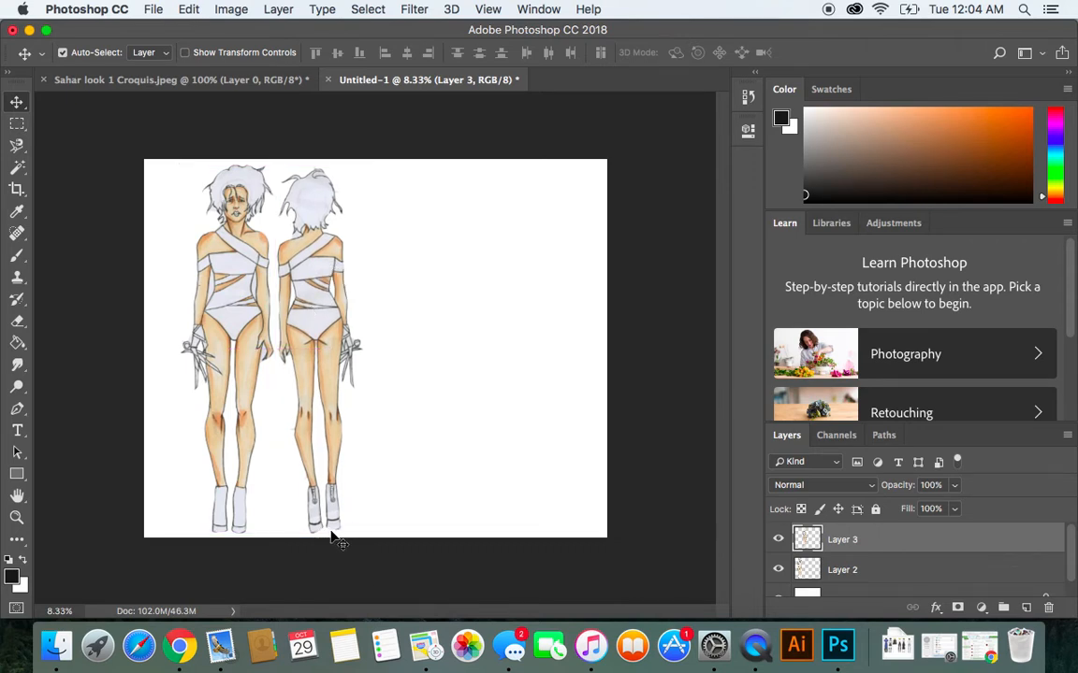
left_click_drag(309, 288, 332, 292)
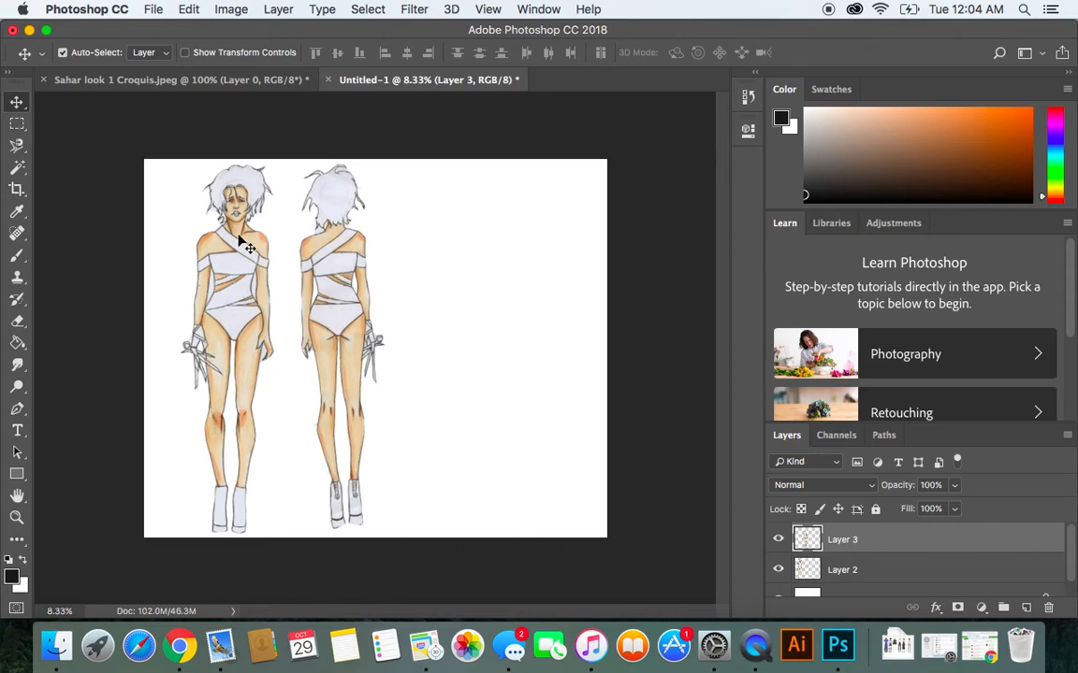
left_click_drag(323, 262, 312, 262)
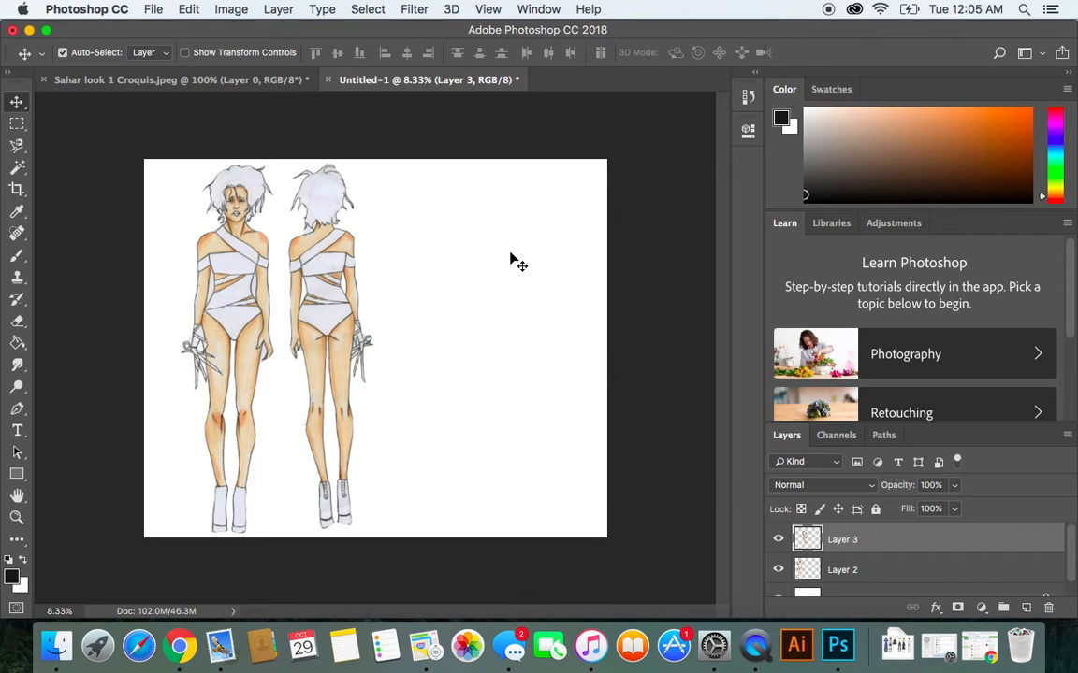
- Switch to Chrome and search Google Images for "graphic" in a new tab
left_click(182, 645)
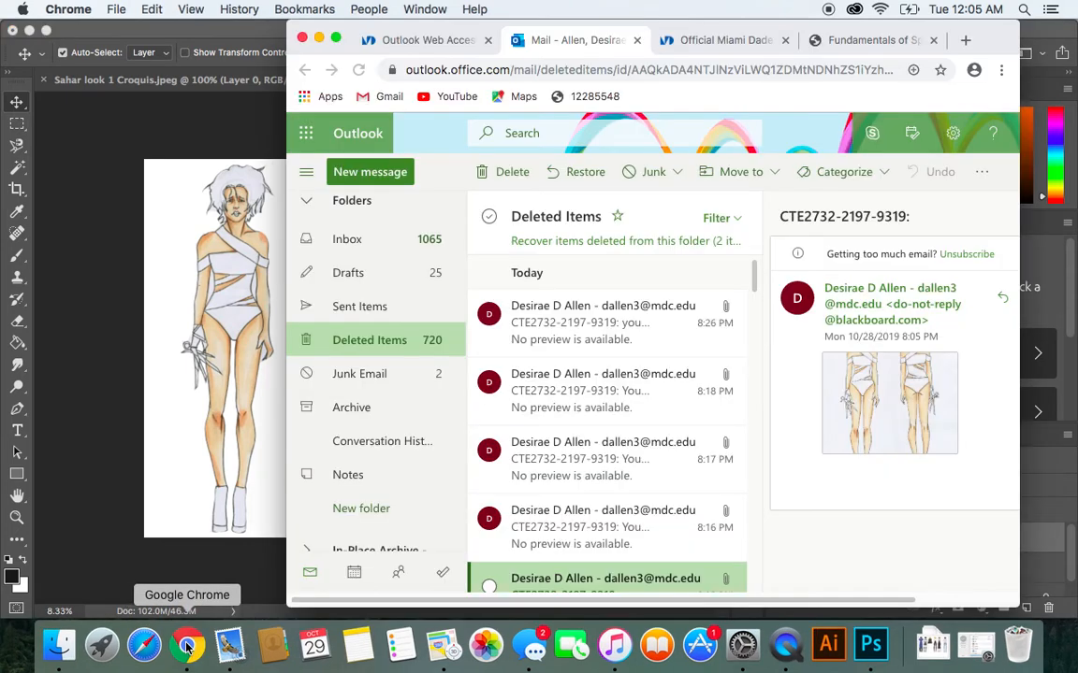
left_click(875, 41)
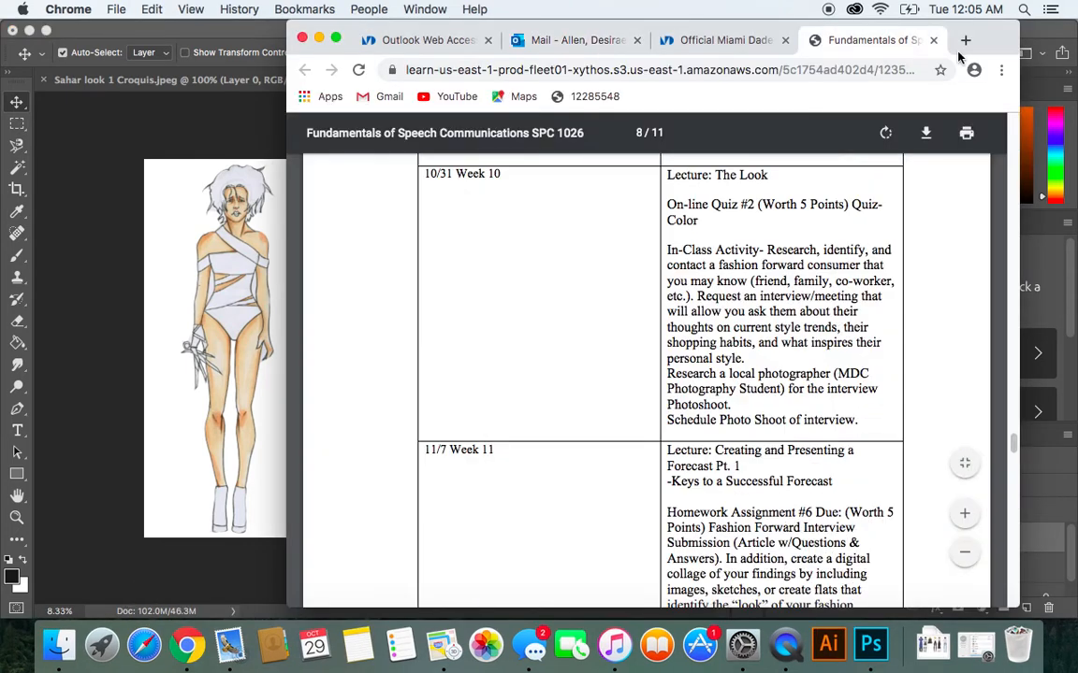
left_click(964, 40)
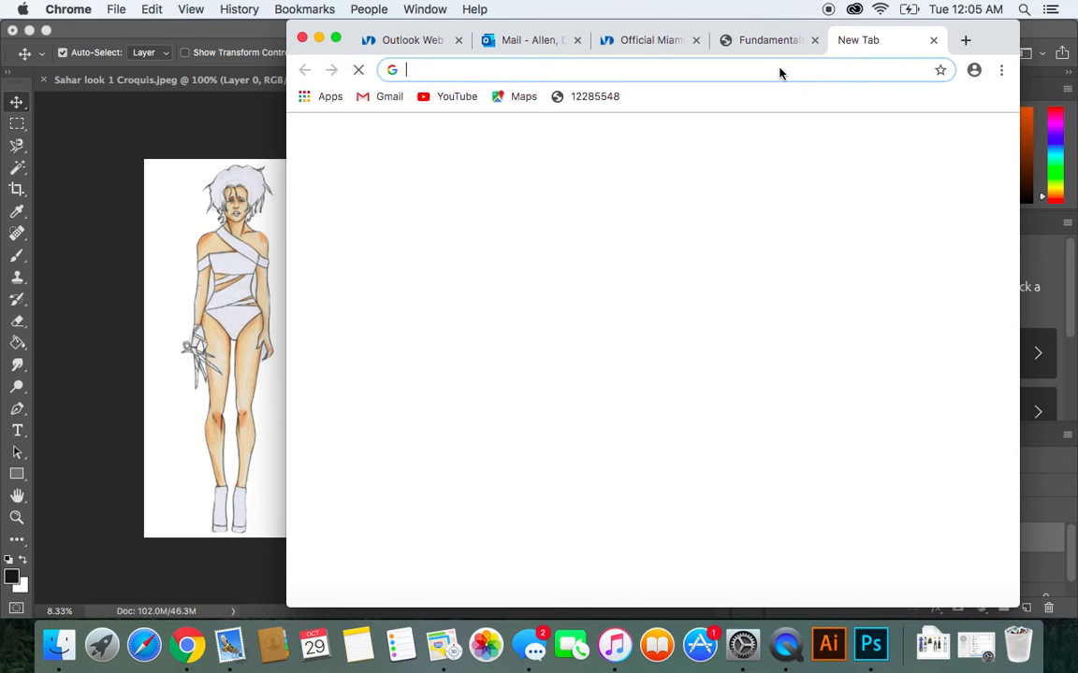
type("graphic")
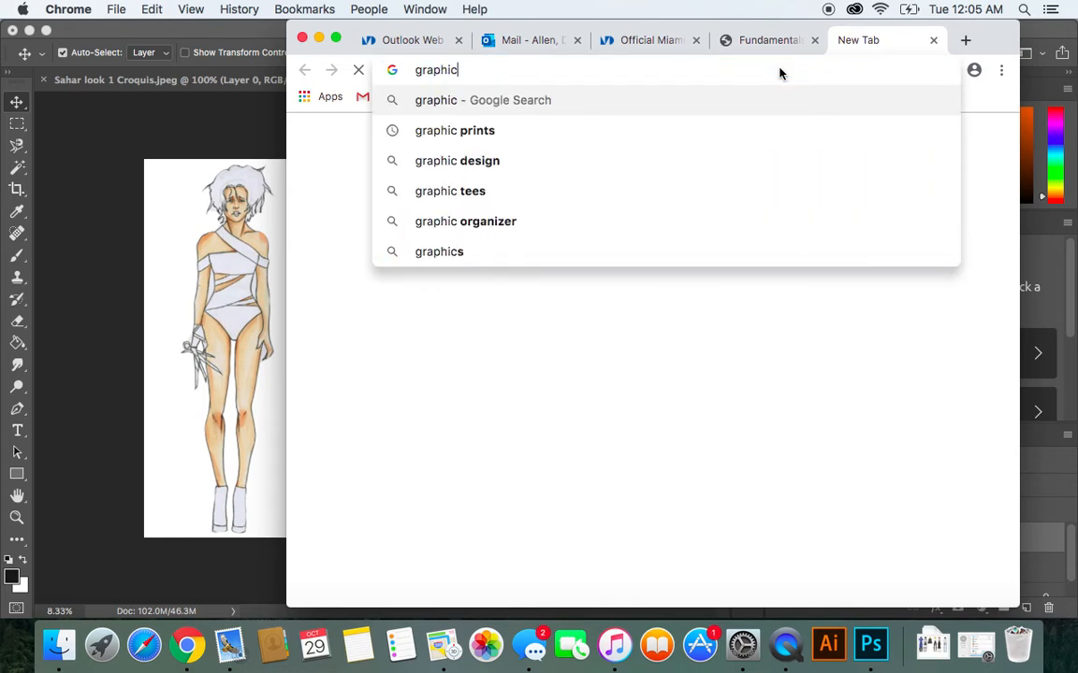
key("Return")
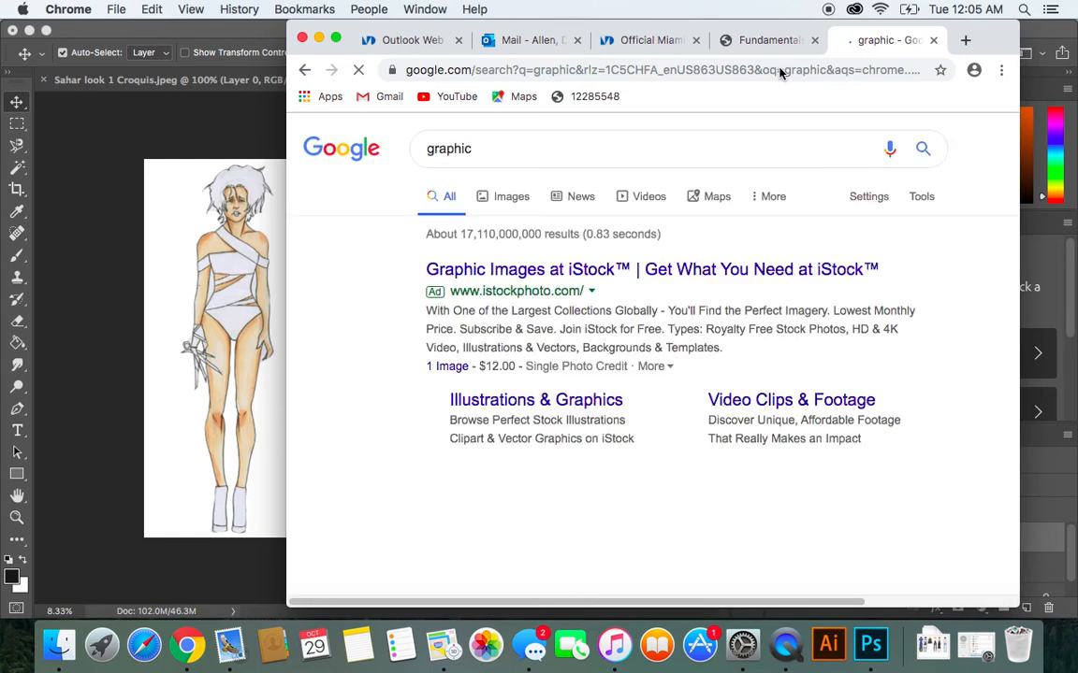
left_click(512, 199)
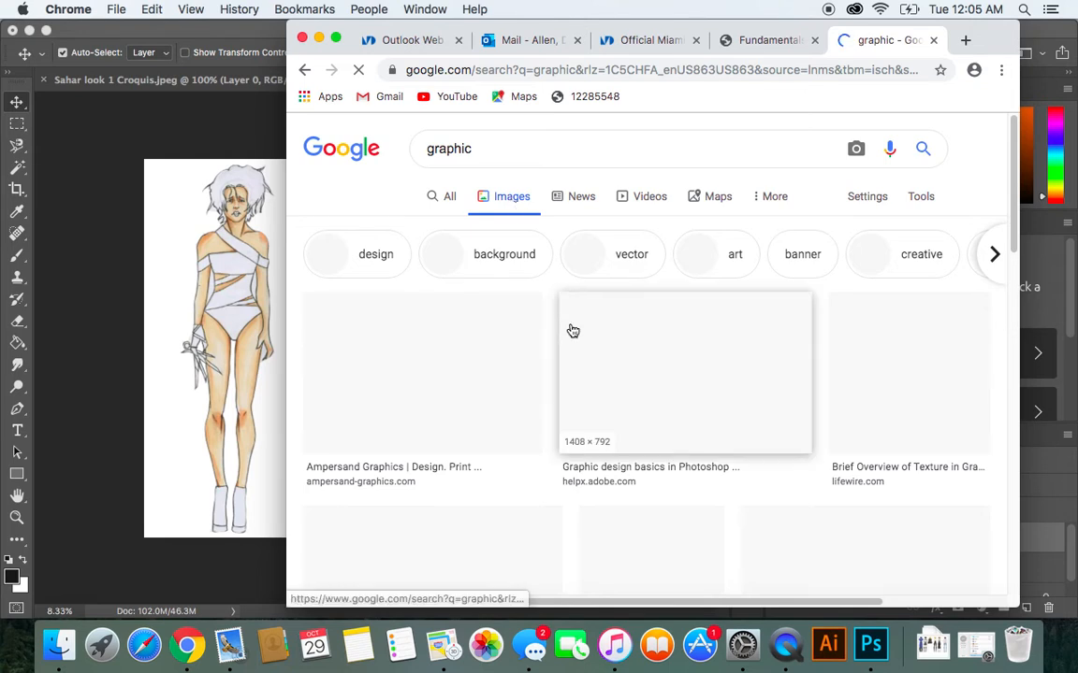
- Copy the blue and pink powder-explosion image from the Ampersand Graphics result
scroll(545, 307, "down", 2)
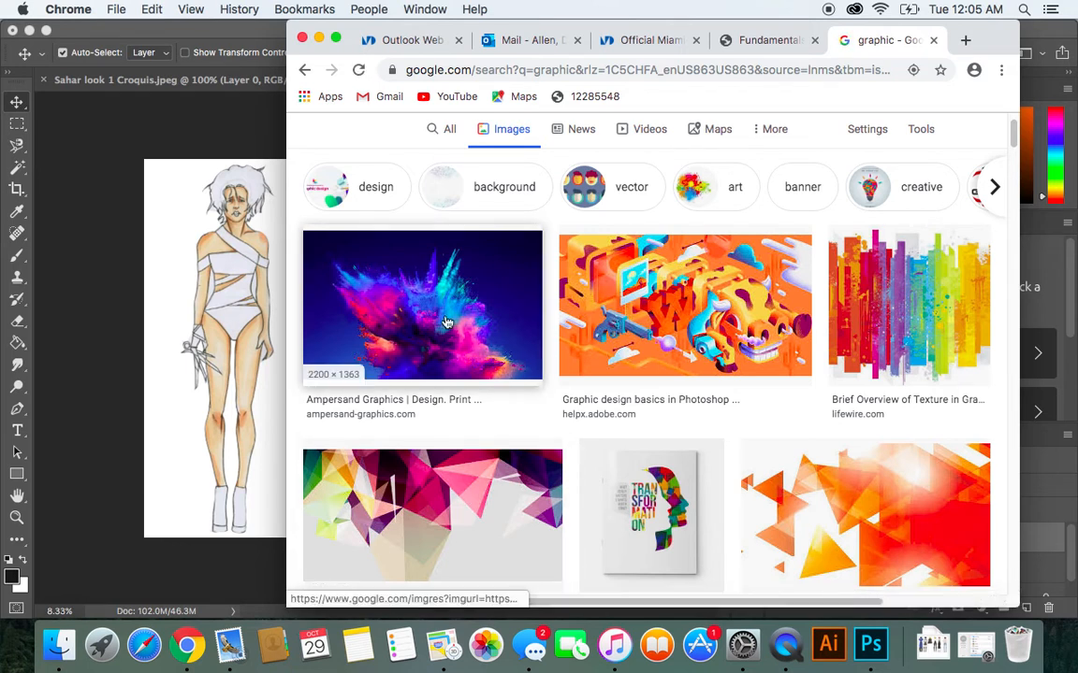
left_click(447, 322)
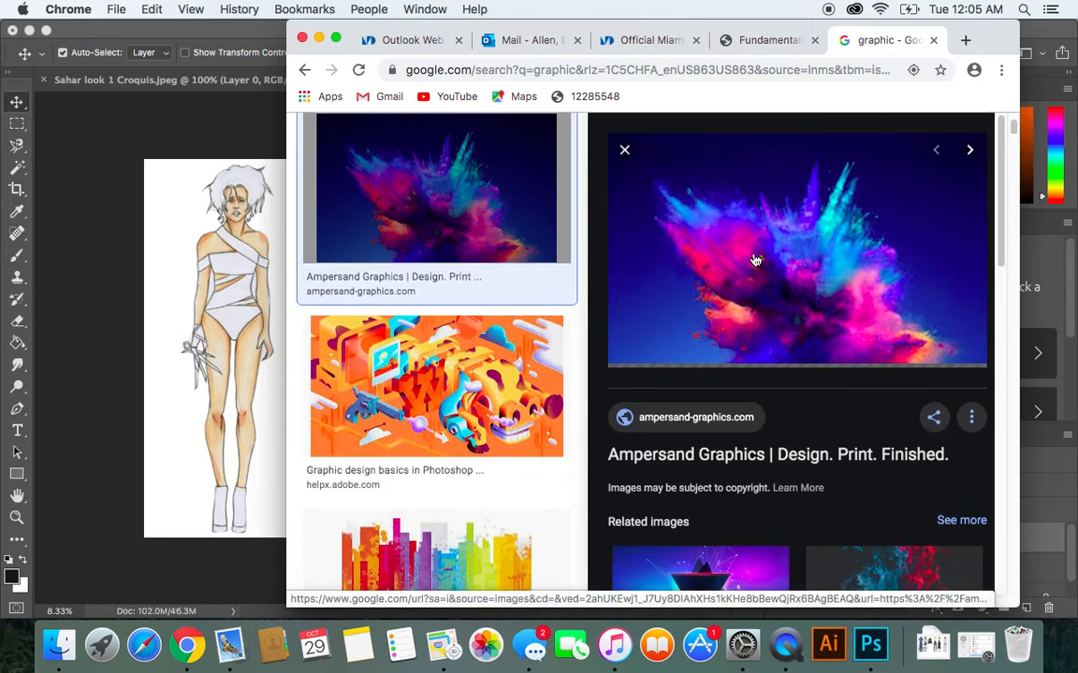
right_click(753, 259)
left_click(800, 397)
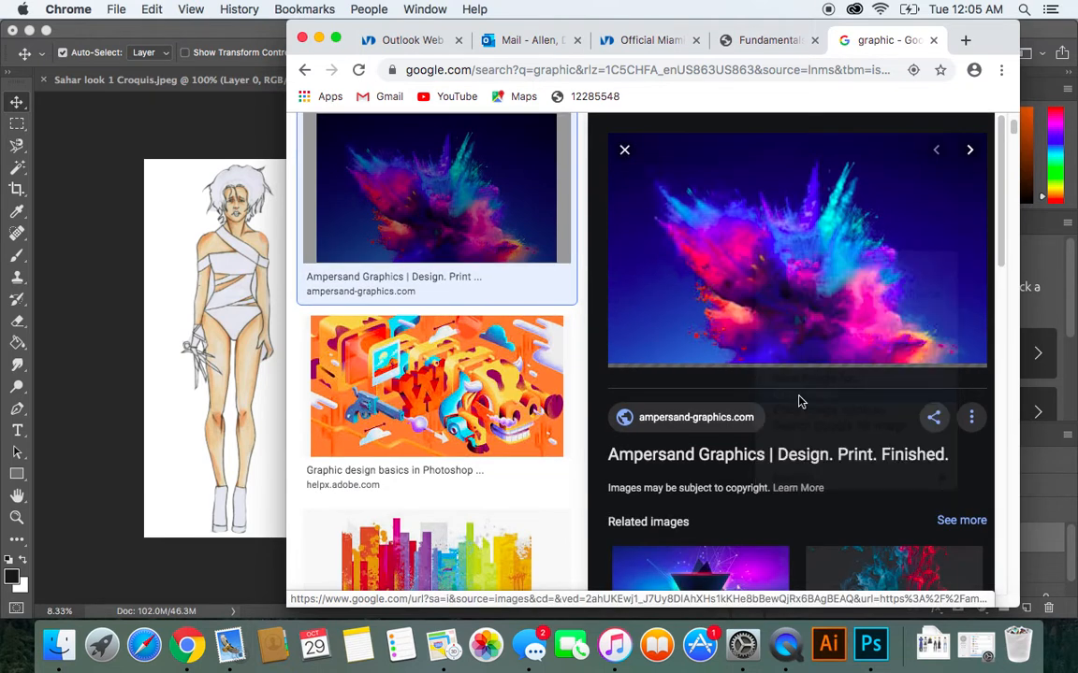
- Switch to Photoshop, paste the powder-explosion image, and enlarge it to about 557% width and 816% height in the page's upper-right area
left_click(181, 245)
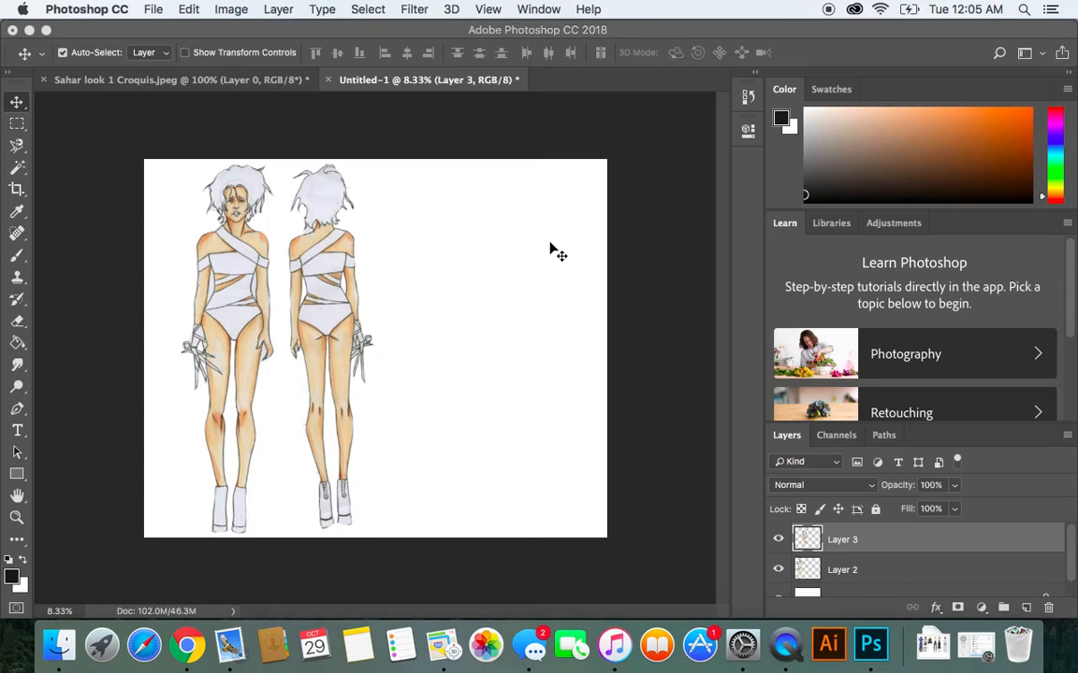
key("super+v")
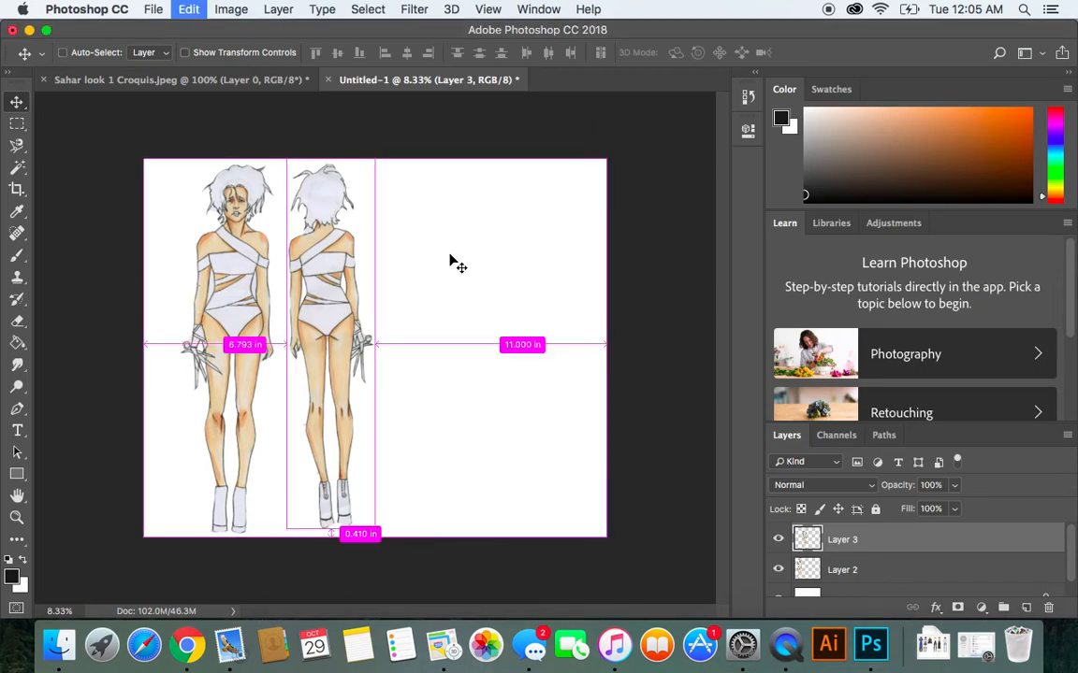
left_click_drag(364, 355, 481, 173)
key("super+t")
left_click_drag(491, 233, 572, 232)
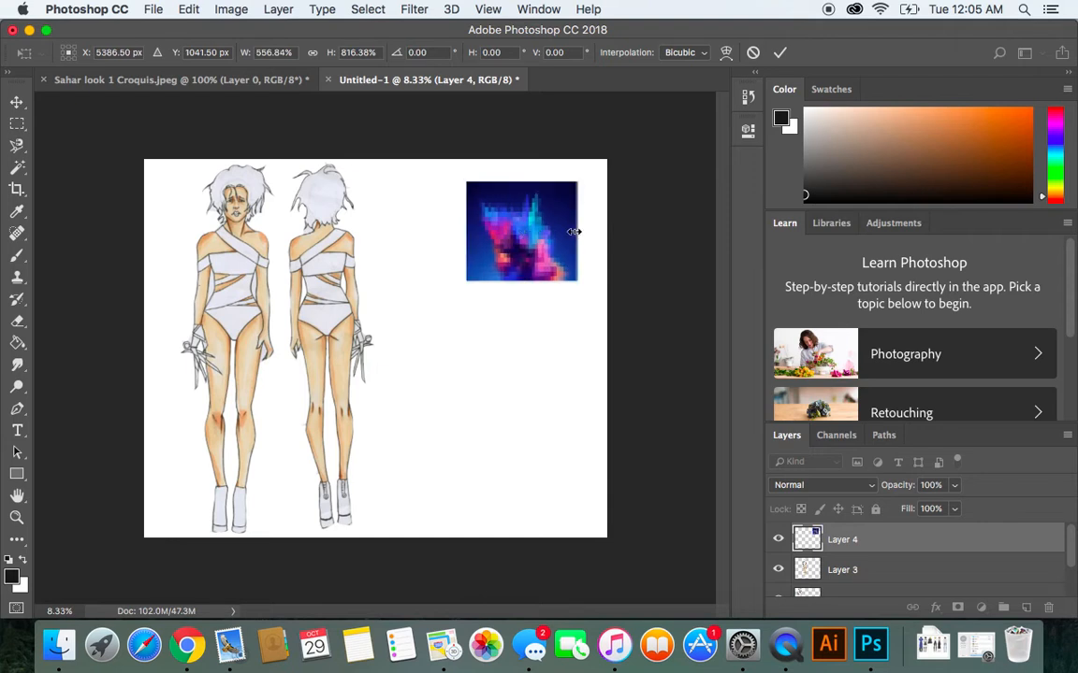
key("Return")
- Switch to Chrome and copy the colorful polygon image from the Los Angeles Film School result
left_click(186, 645)
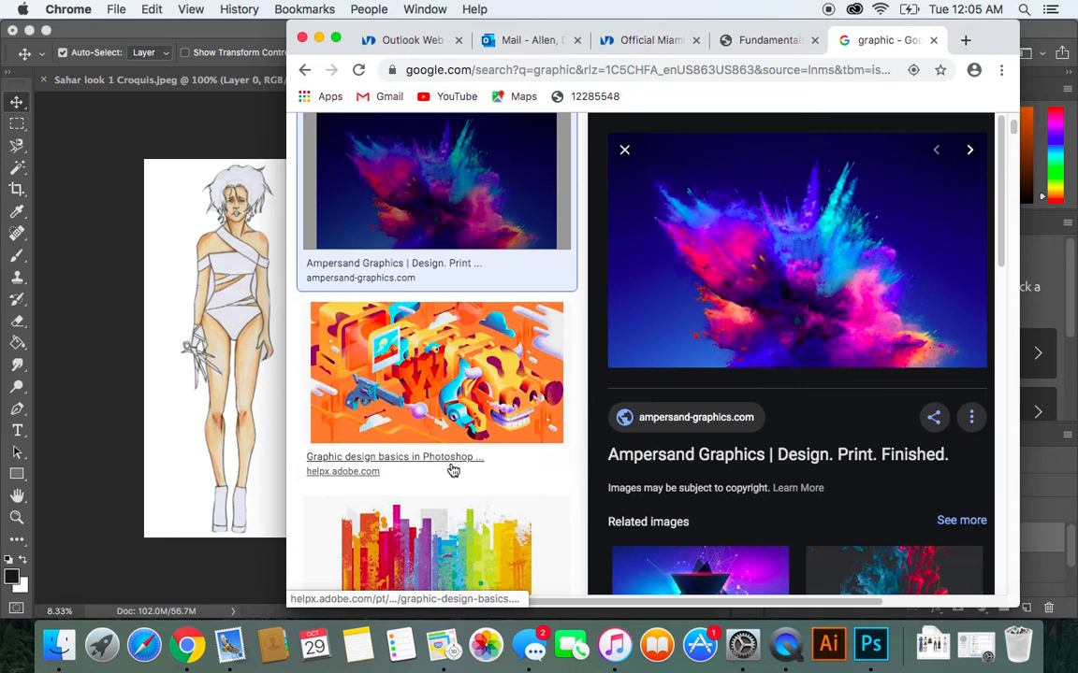
scroll(451, 470, "up", 3)
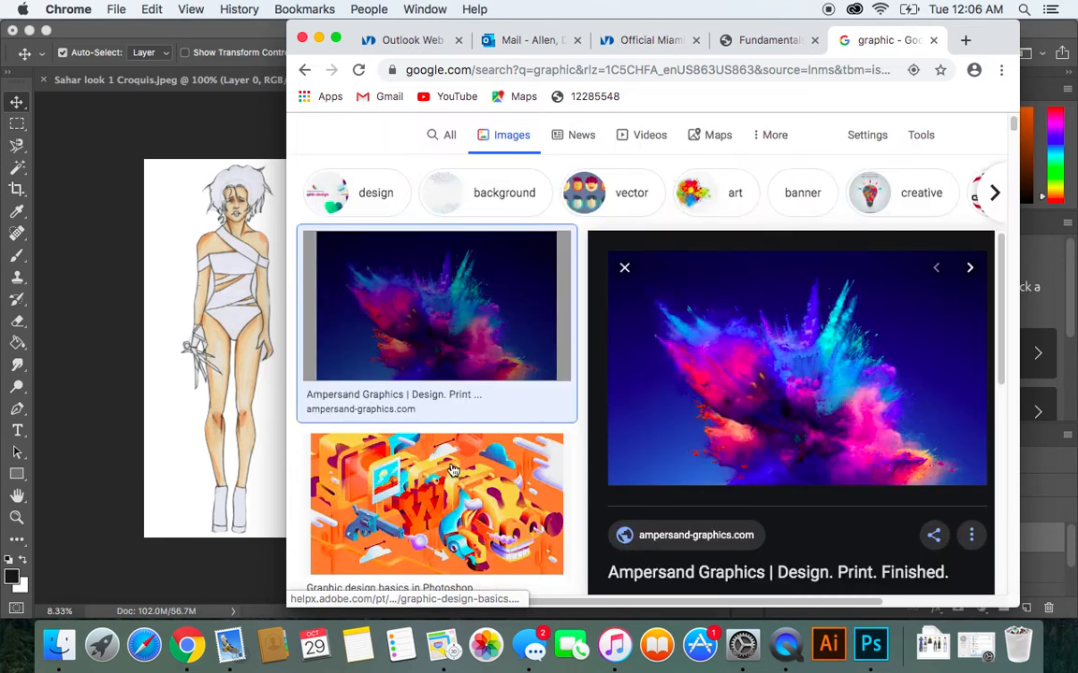
left_click(624, 270)
scroll(524, 374, "down", 3)
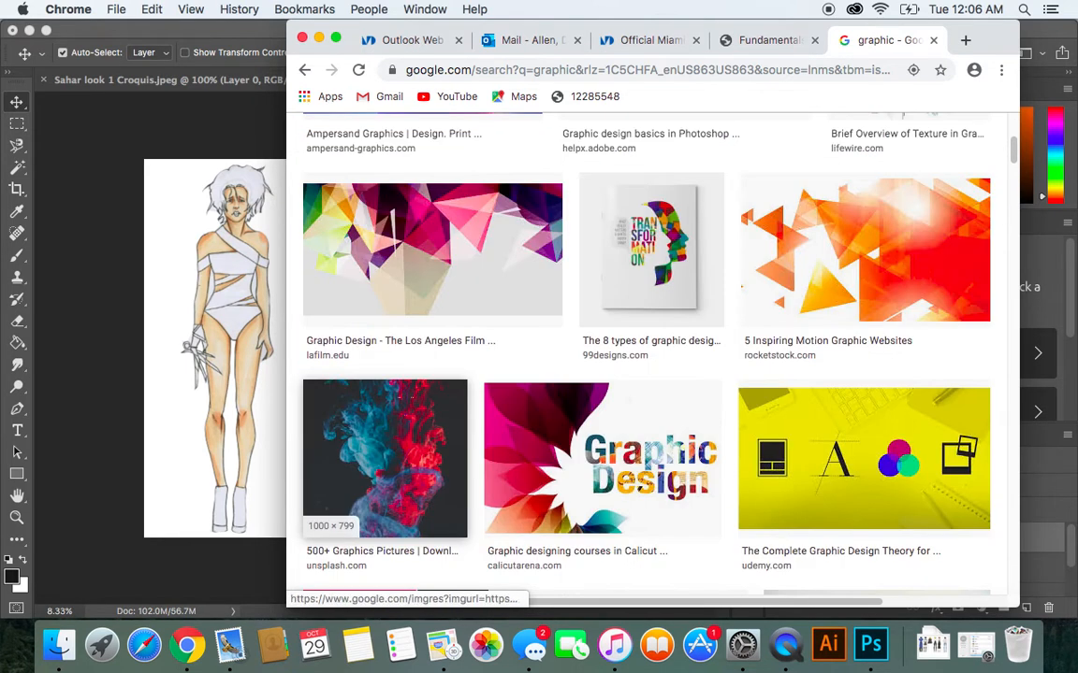
left_click(422, 271)
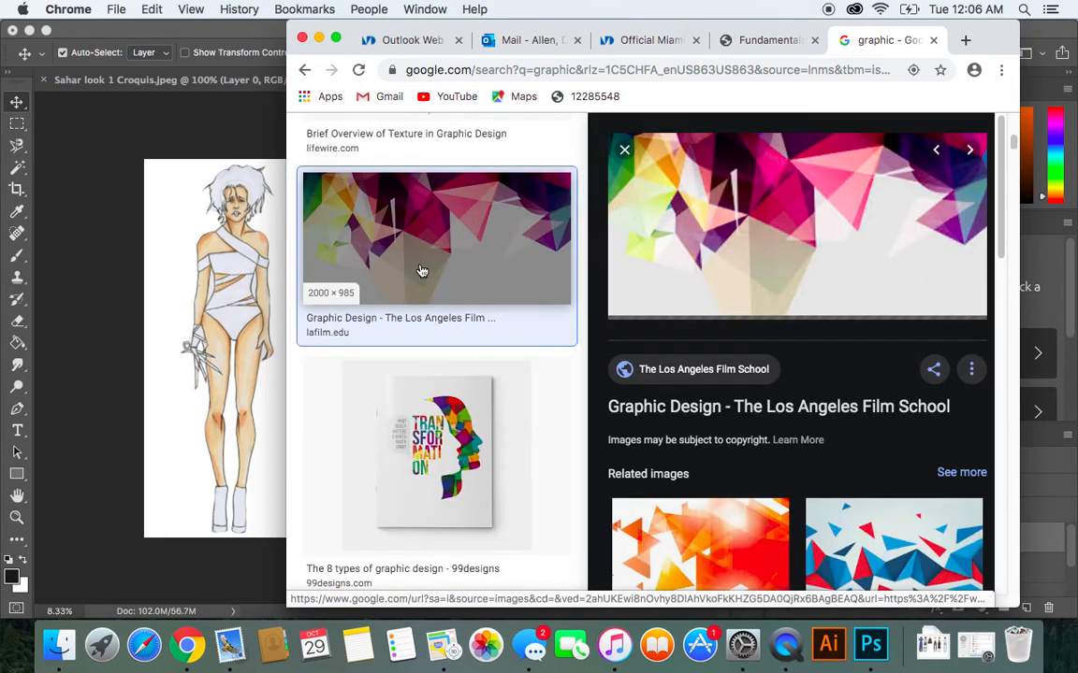
right_click(754, 223)
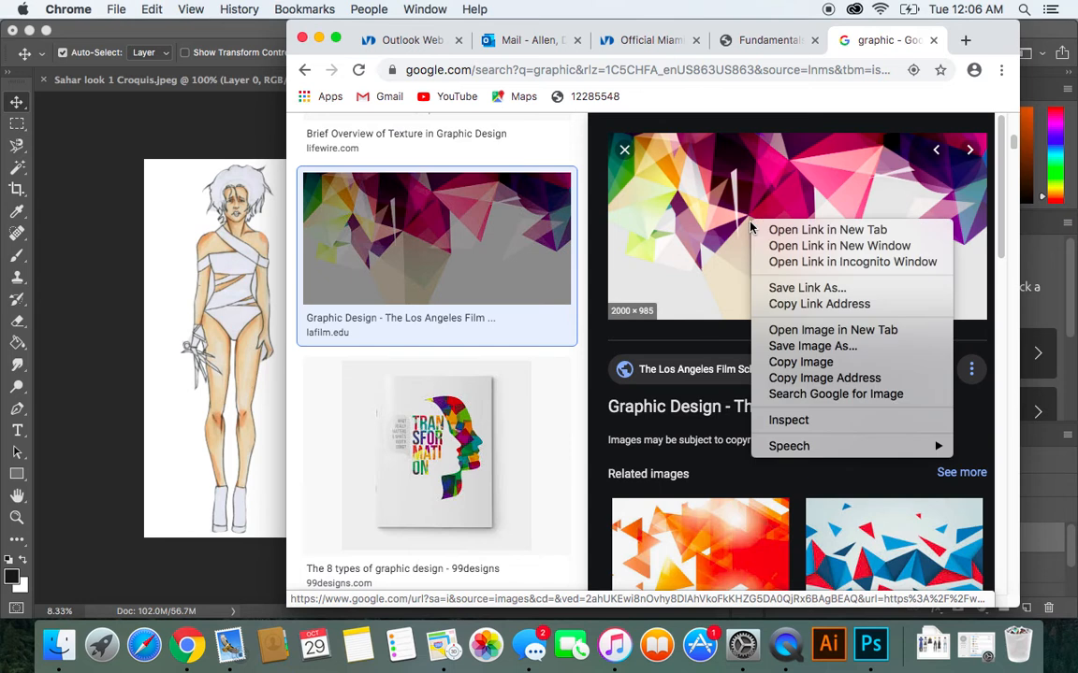
left_click(784, 367)
- Paste the polygon image into the Photoshop document and stack the powder-explosion image directly above it with their left edges aligned
left_click(260, 435)
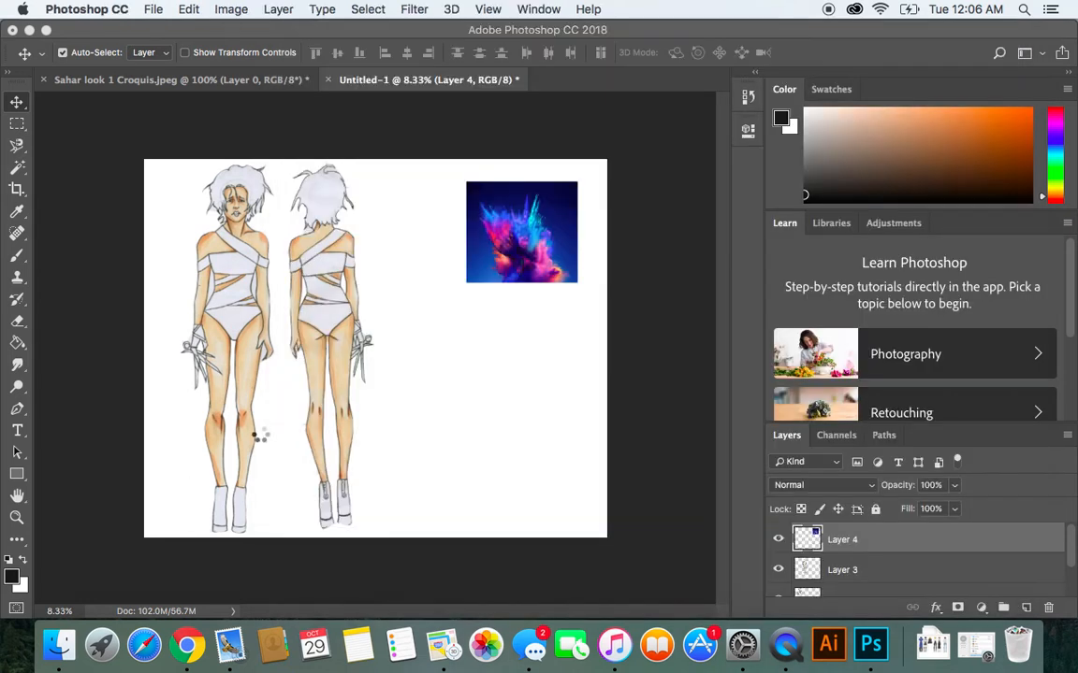
key("super")
key("super+v")
left_click_drag(444, 342, 517, 353)
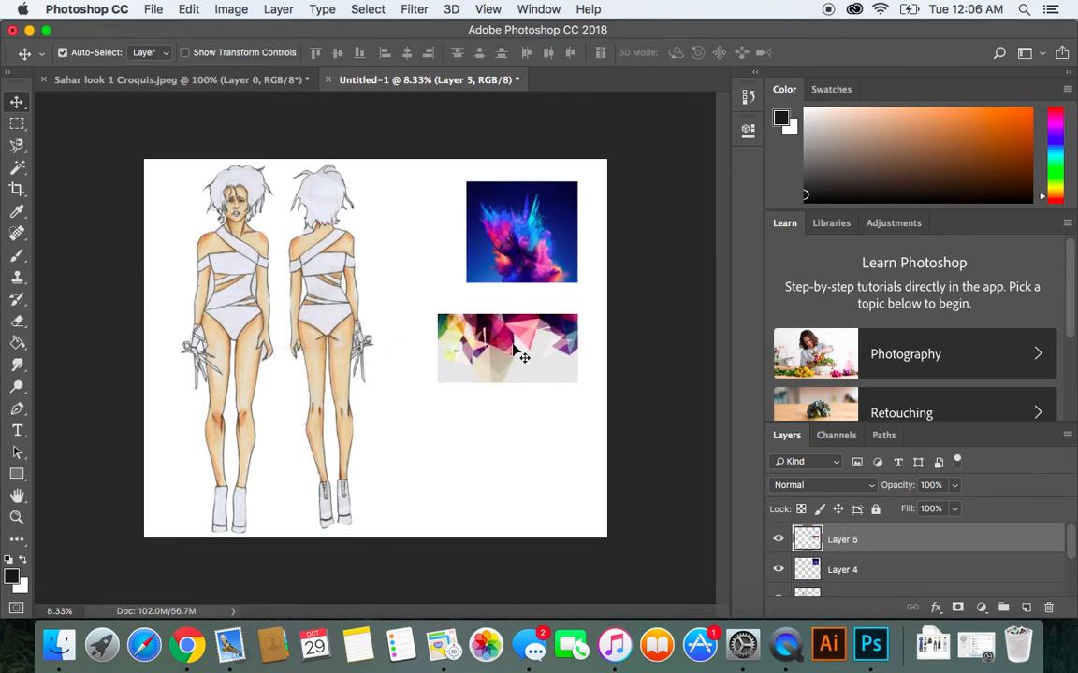
key("super+equal")
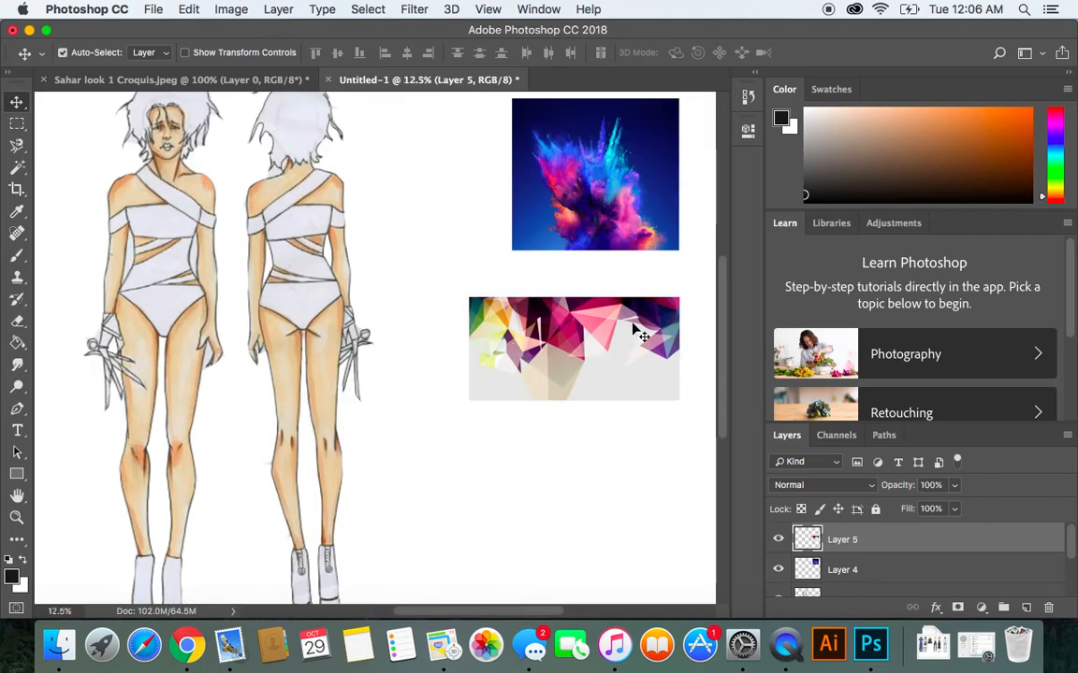
left_click_drag(589, 217, 551, 229)
- Narrow the polygon image to about 79% width so it matches the powder-explosion image above it
left_click(552, 382)
key("super+t")
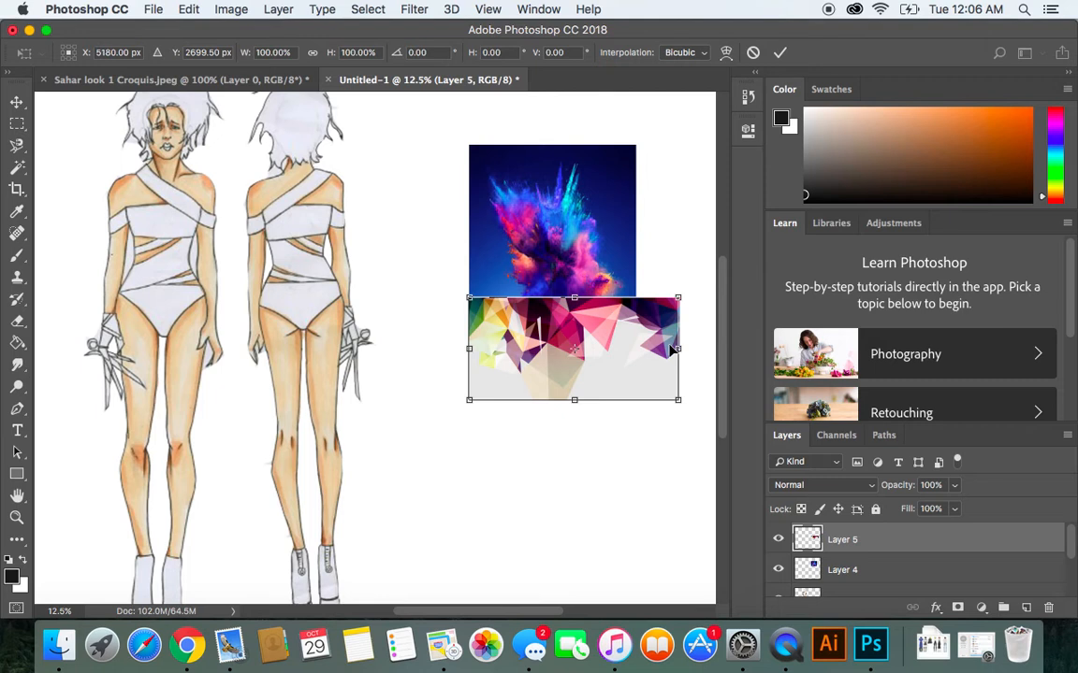
left_click_drag(675, 348, 626, 344)
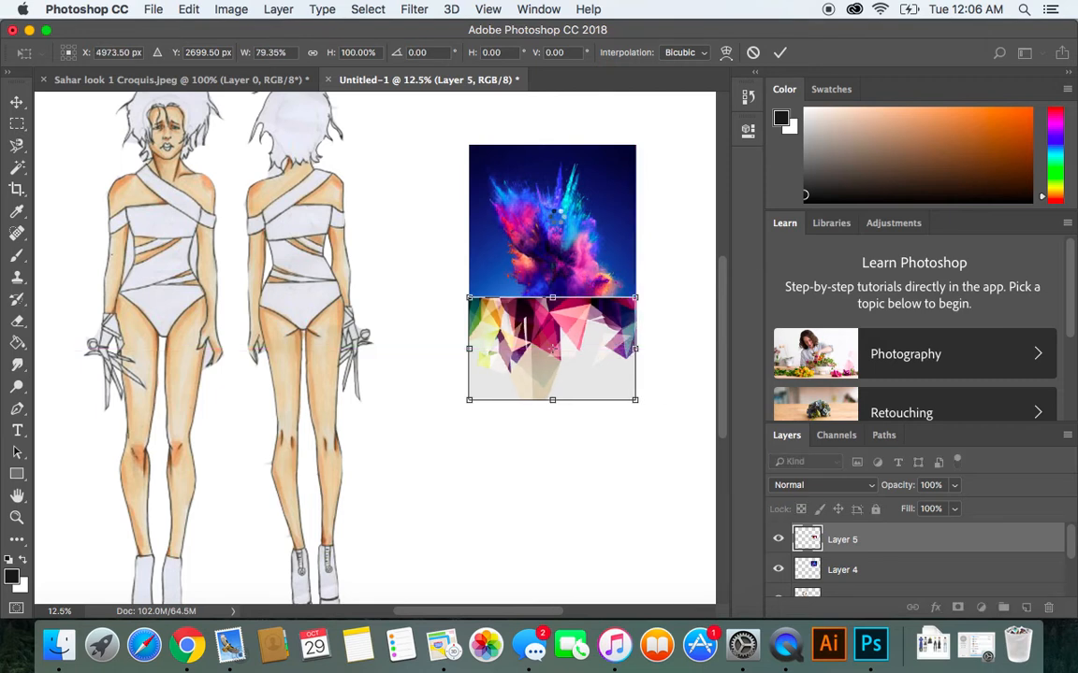
key("Return")
- Shrink the powder-explosion image to about 65% width and 50% height, keeping it against the polygon image's upper-left corner
left_click(549, 258)
key("super+t")
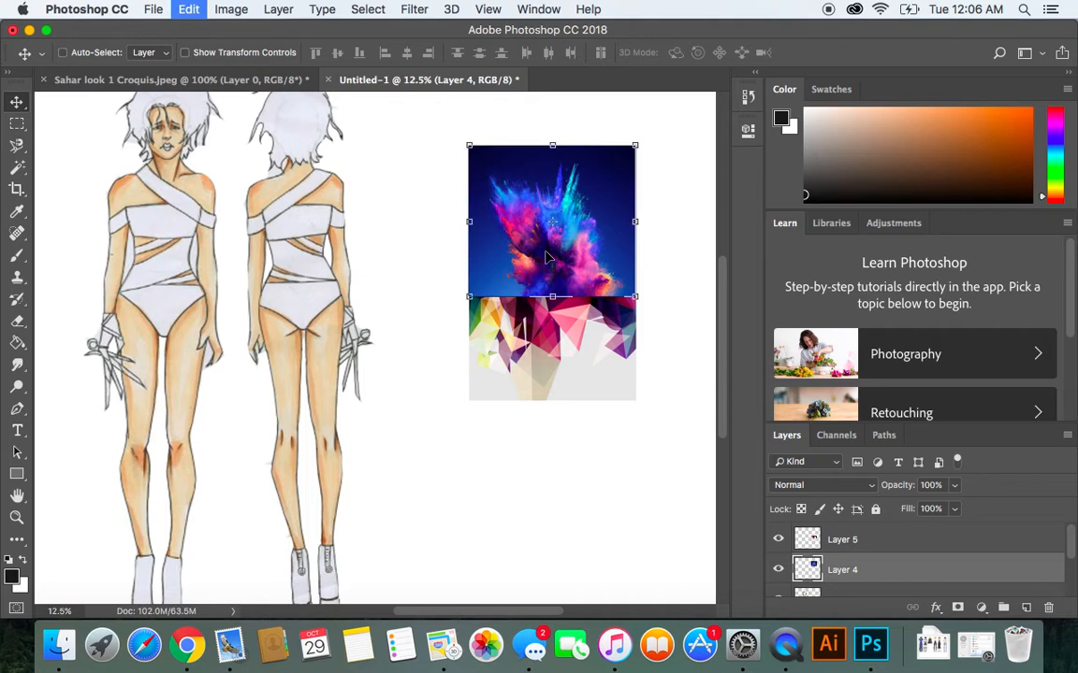
left_click_drag(556, 147, 562, 221)
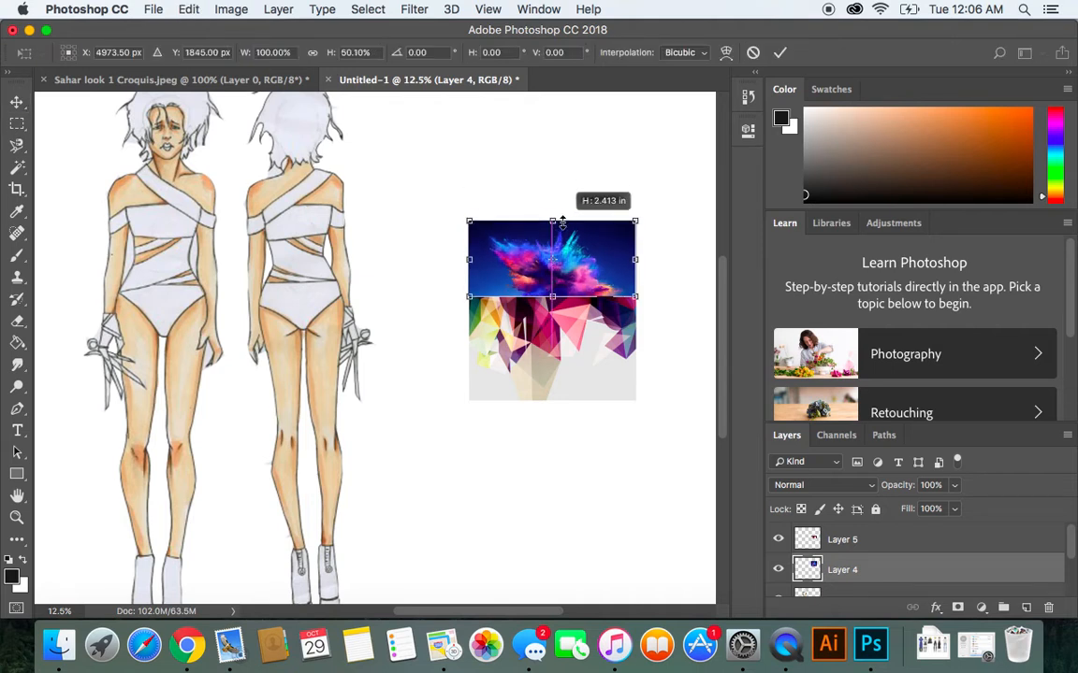
left_click_drag(635, 259, 570, 264)
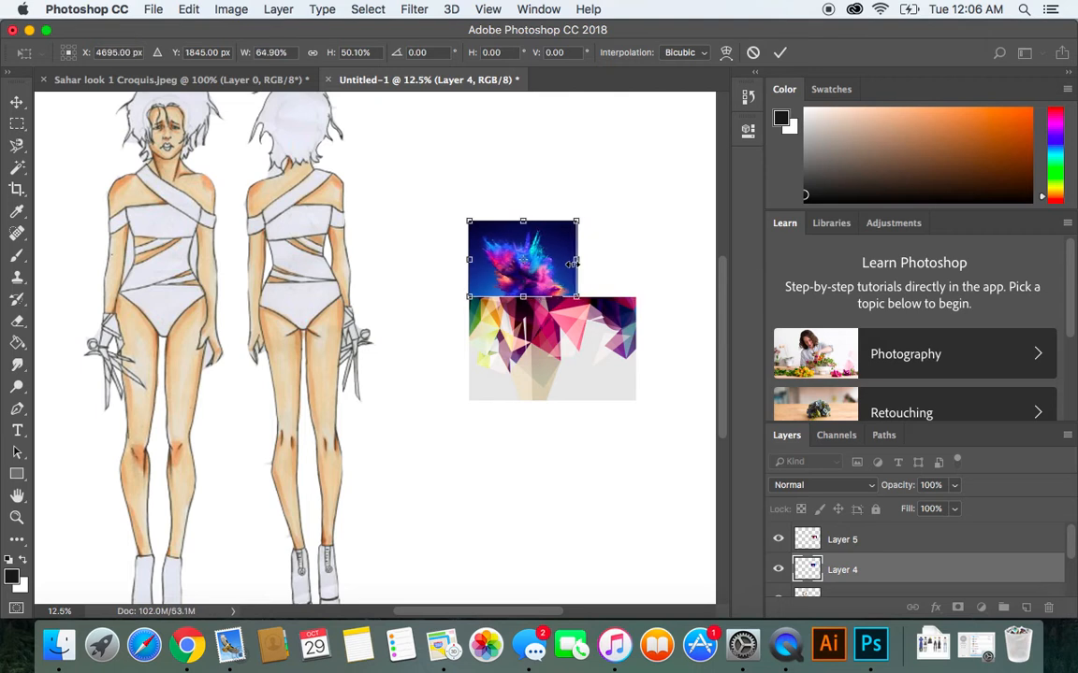
key("Return")
- Shrink the polygon image to about 65% width and 75.5% height so it is as wide as the powder-explosion image
left_click(552, 358)
key("super+t")
left_click_drag(635, 347, 577, 335)
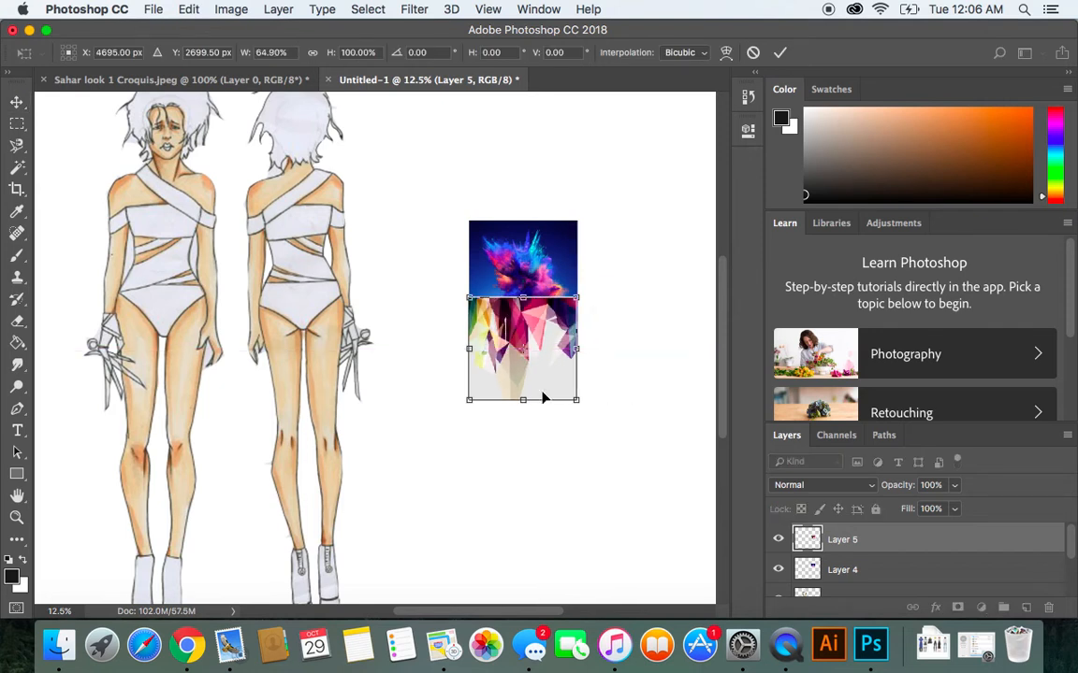
left_click_drag(523, 400, 527, 372)
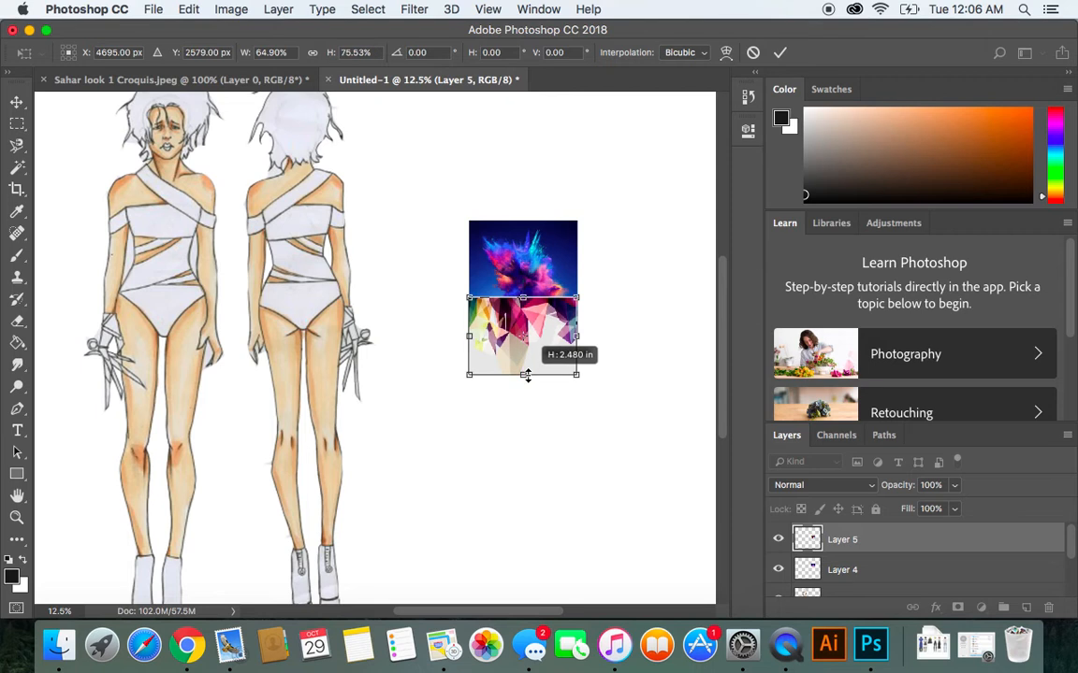
key("Return")
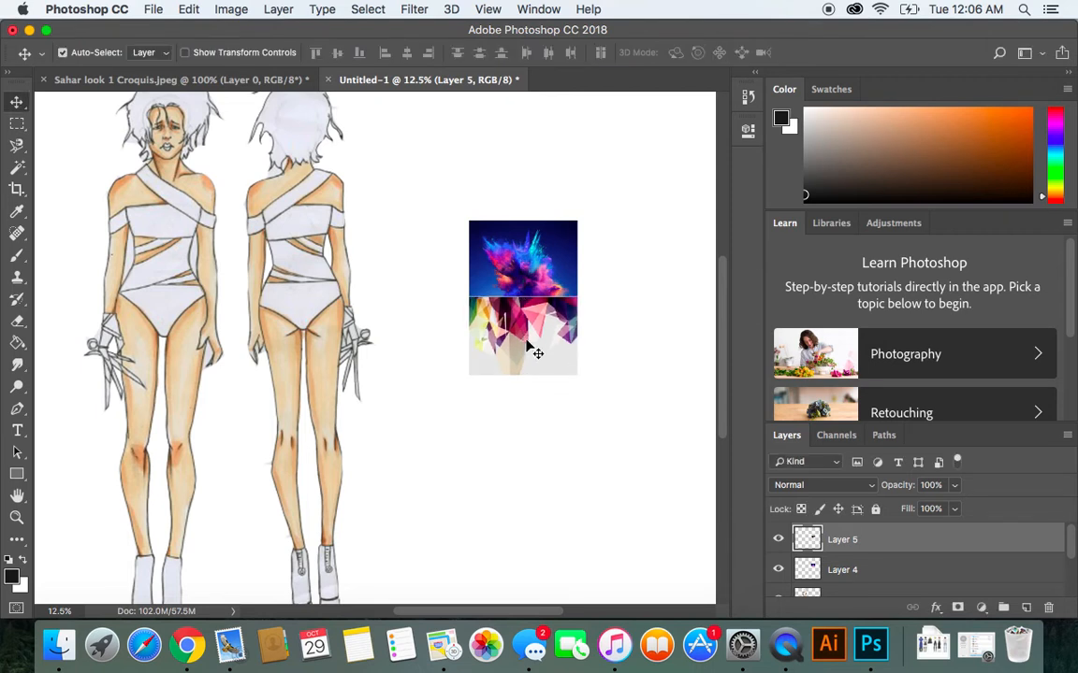
- Move the polygon image slightly up so it overlaps the lower edge of the powder-explosion image
mouse_move(530, 344)
left_mouse_down()
mouse_move(527, 308)
mouse_move(523, 339)
left_mouse_up()
left_click(473, 298)
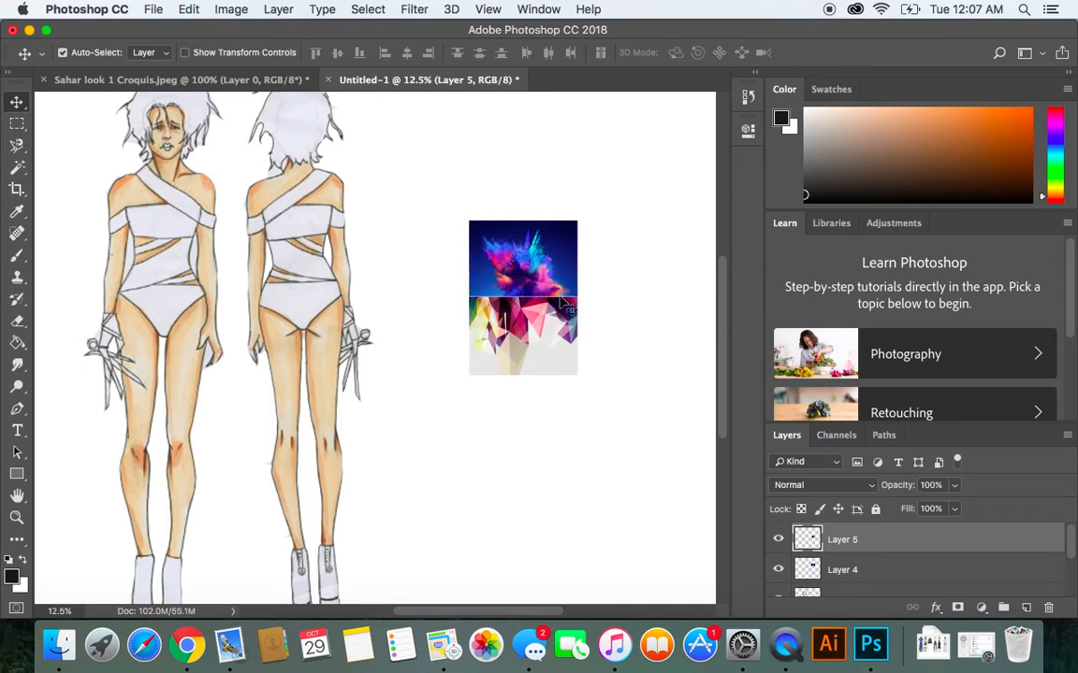
left_click_drag(522, 350, 521, 337)
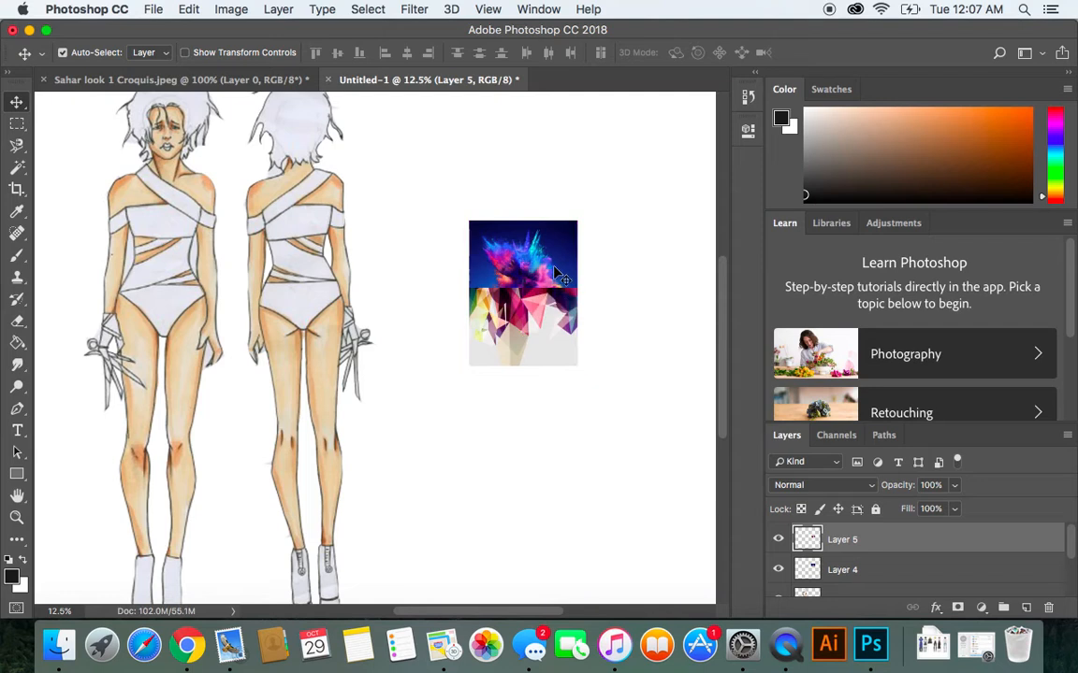
- Rotate the powder-explosion image about 180° so it is upside down, and realign its edges with the polygon image
left_click(540, 271)
key("super+t")
left_click_drag(577, 195, 499, 285)
left_click_drag(499, 285, 502, 292)
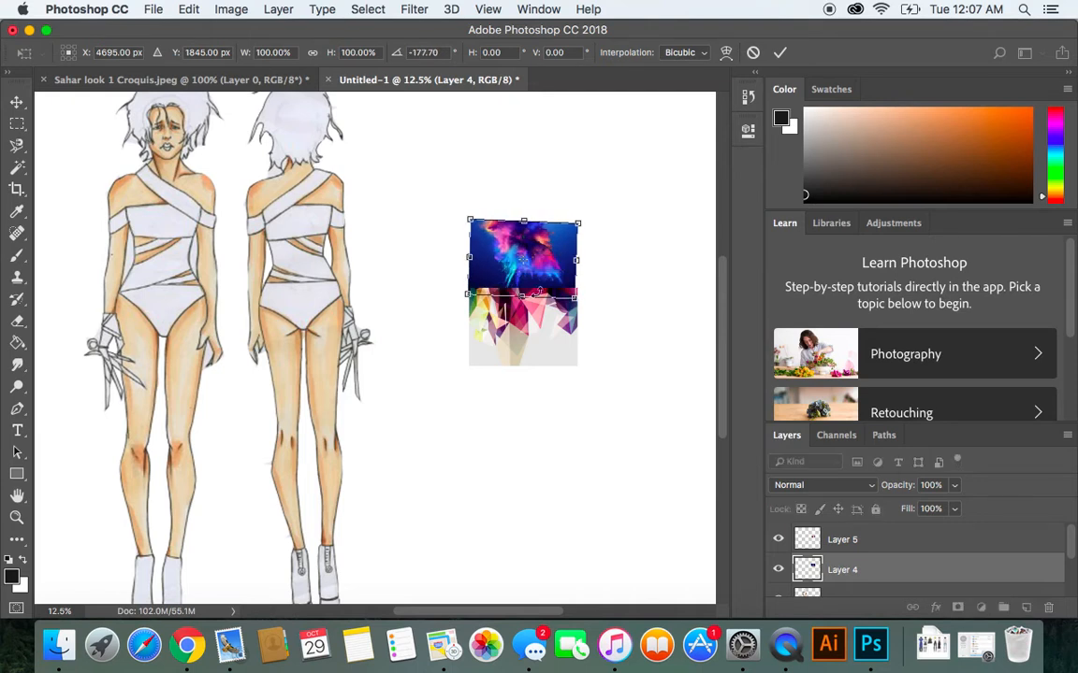
left_click_drag(601, 294, 603, 292)
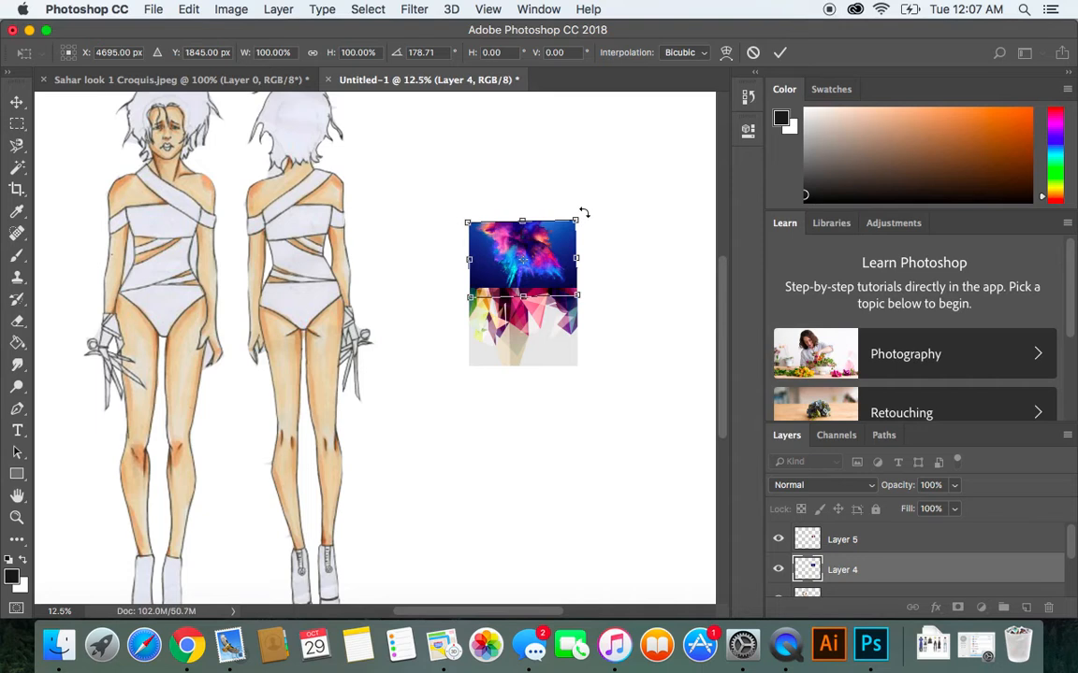
left_click_drag(581, 212, 584, 211)
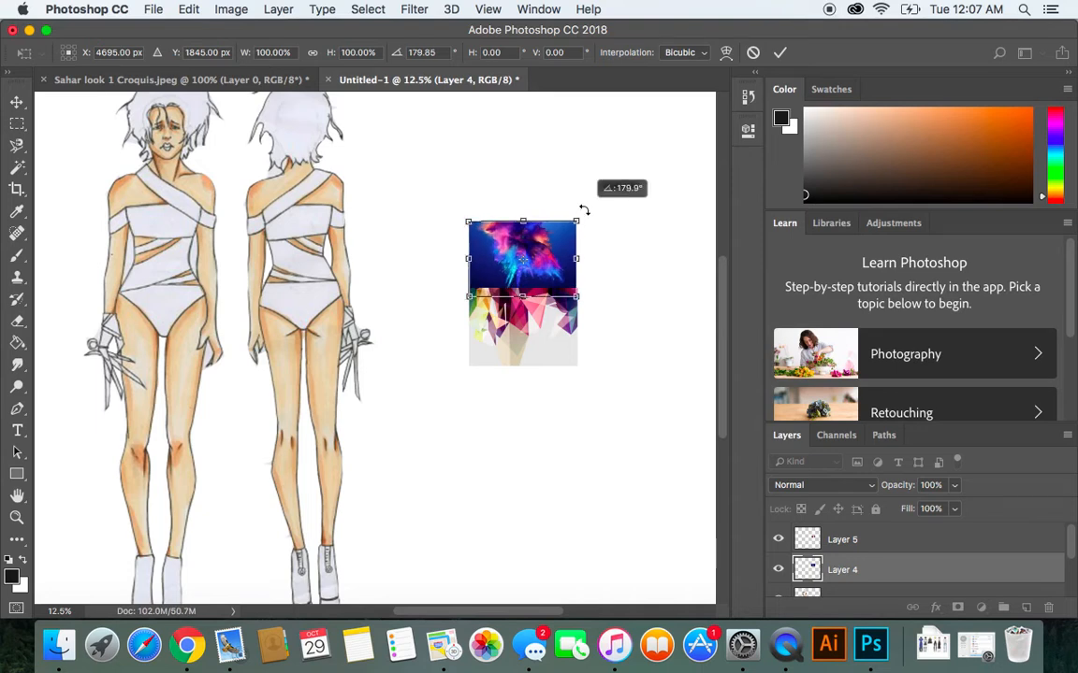
key("Return")
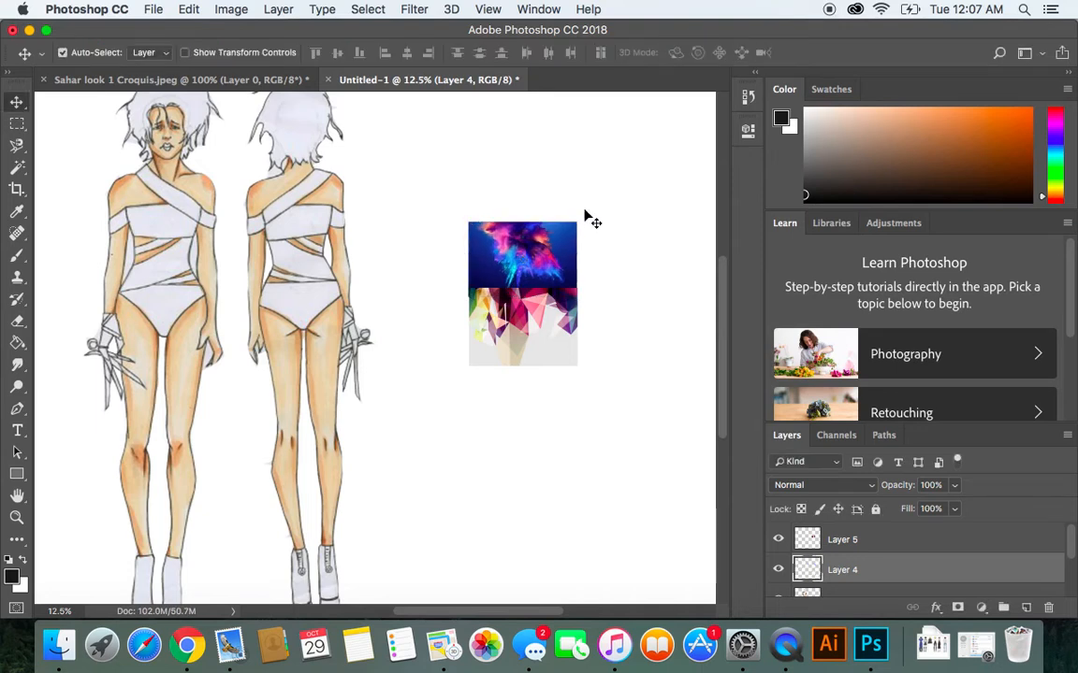
left_click_drag(550, 273, 551, 274)
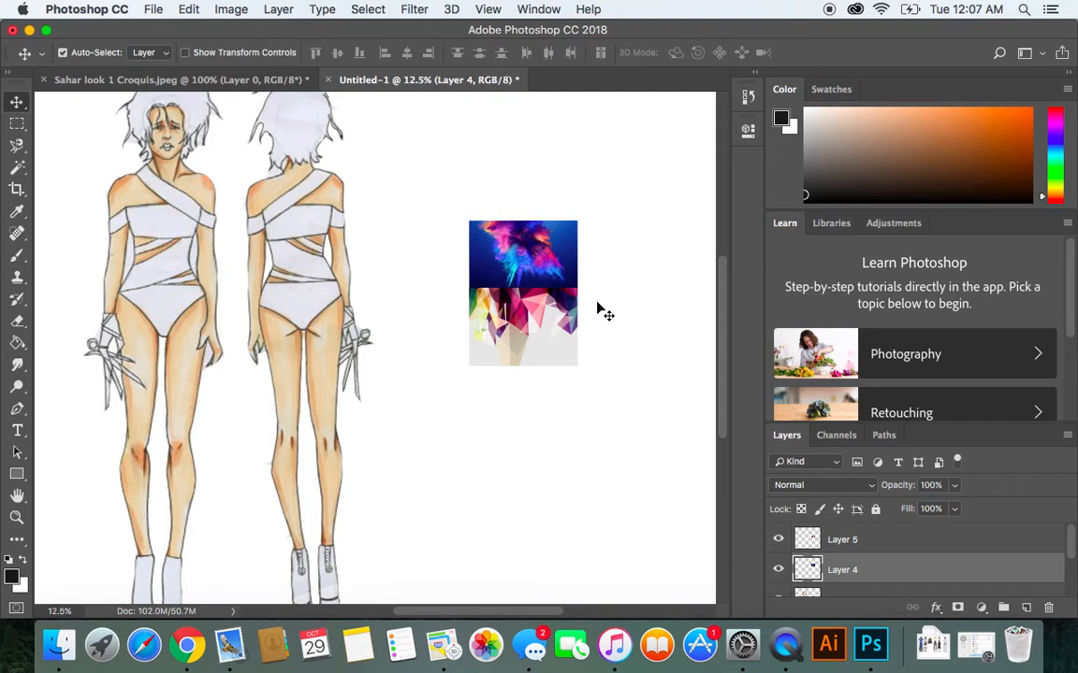
- Nudge the polygon image slightly further up over the lower edge of the powder-explosion image
left_click(613, 313)
left_click_drag(526, 317, 529, 327)
left_click(597, 283)
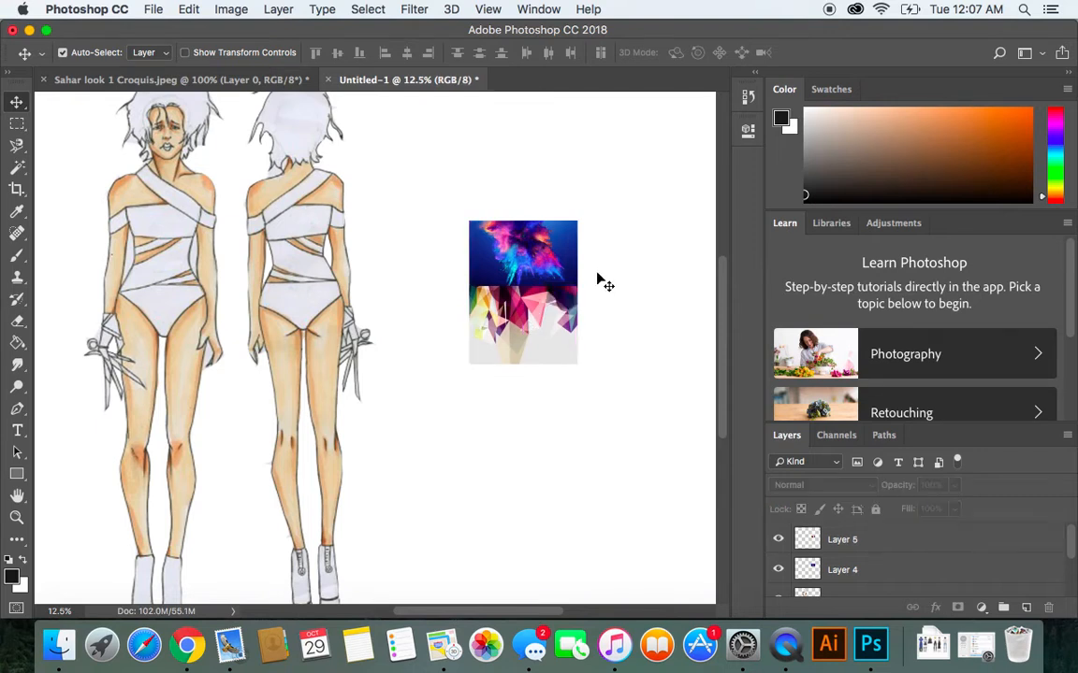
left_click(529, 332)
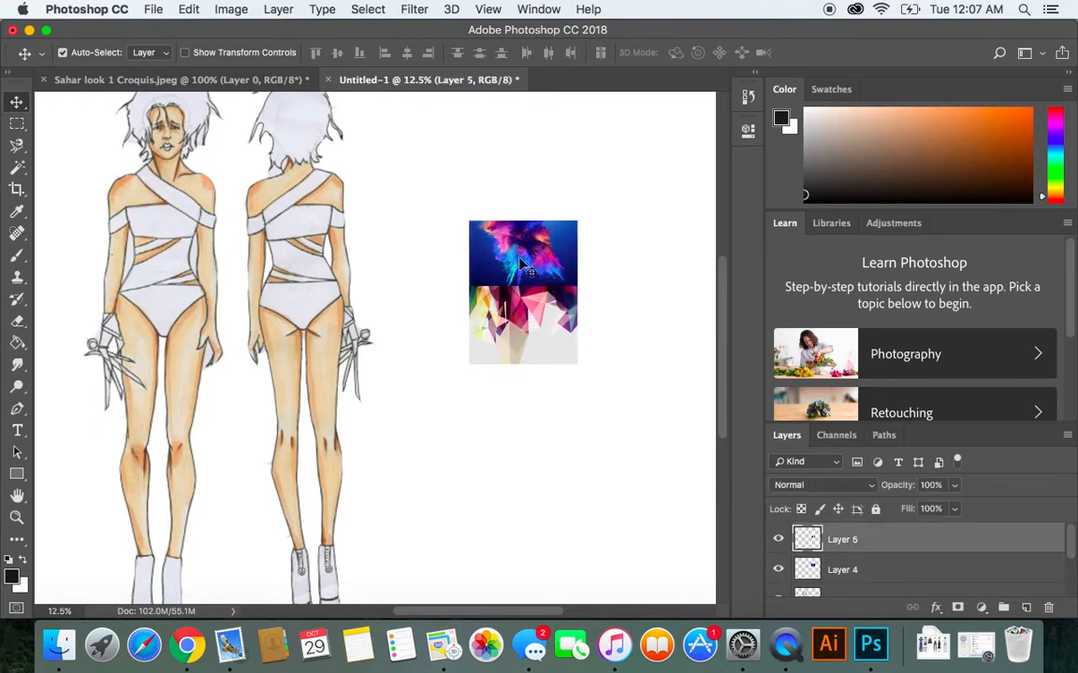
left_click(528, 270)
left_click(535, 335)
left_click(631, 330)
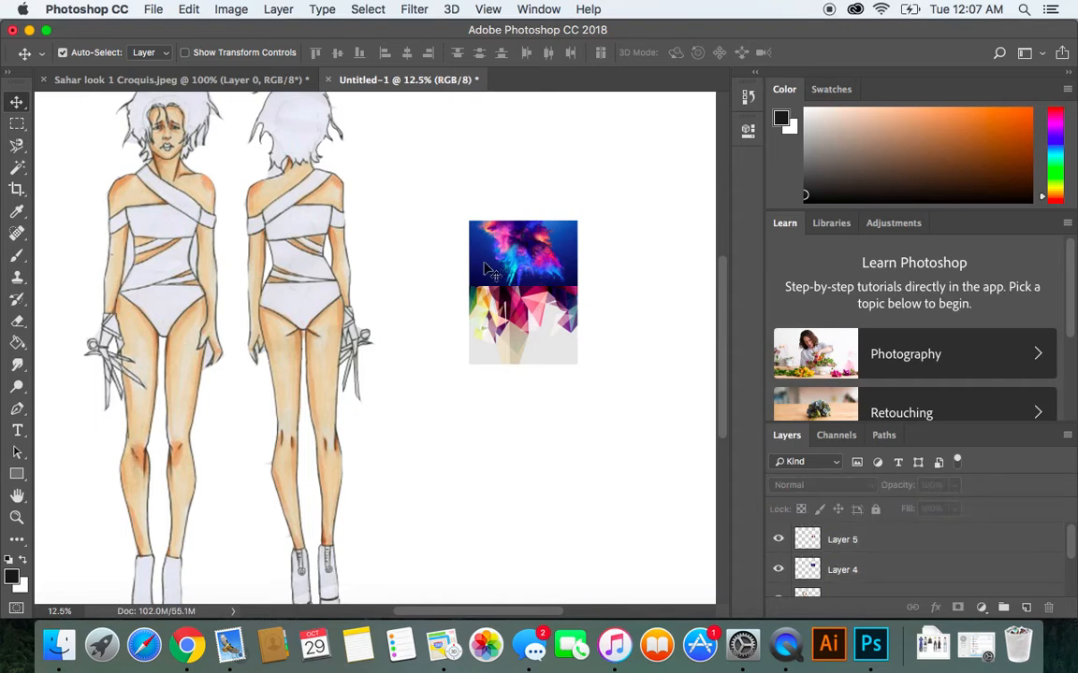
- Merge the powder-explosion and polygon image layers into one layer, and move the merged print slightly up
left_click(508, 341)
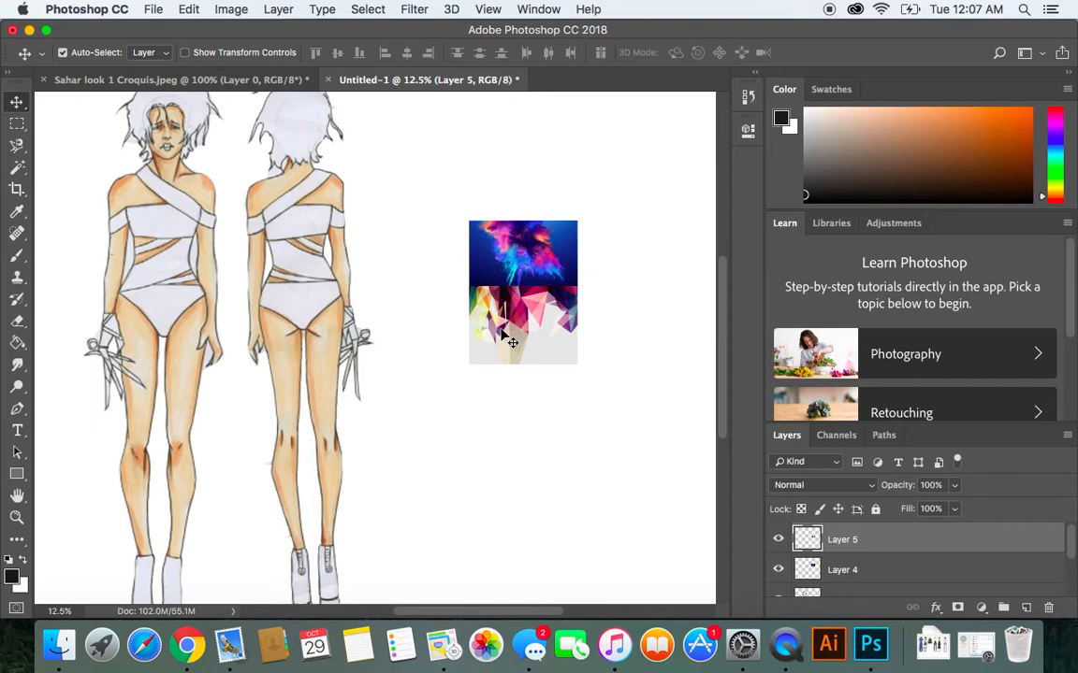
left_click(503, 264, "shift")
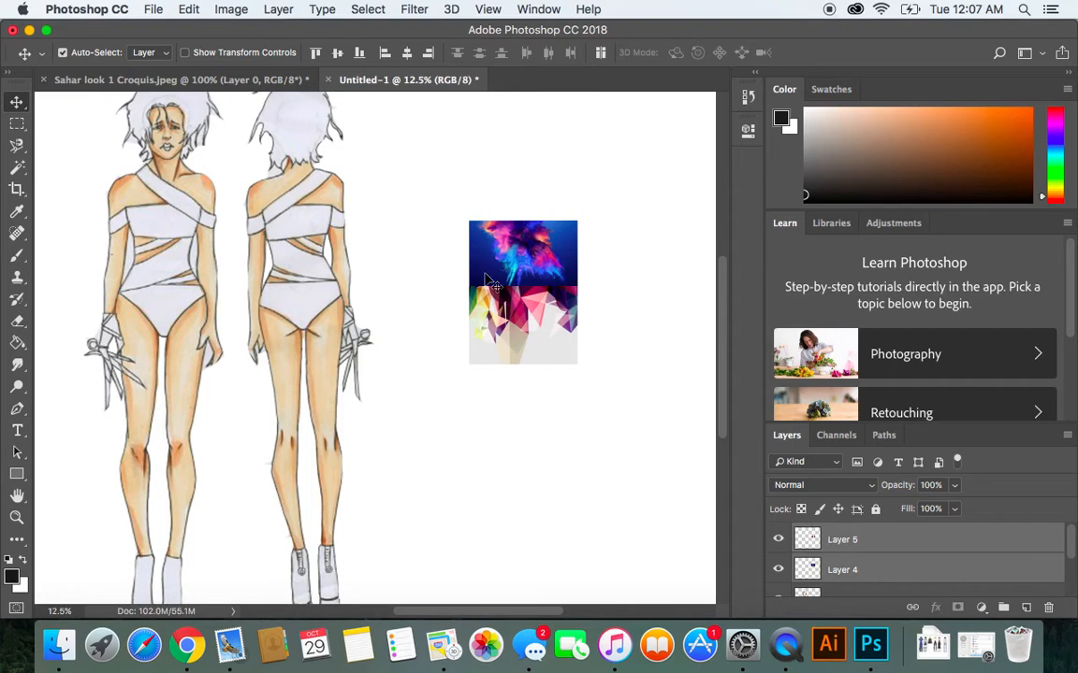
left_click(234, 9)
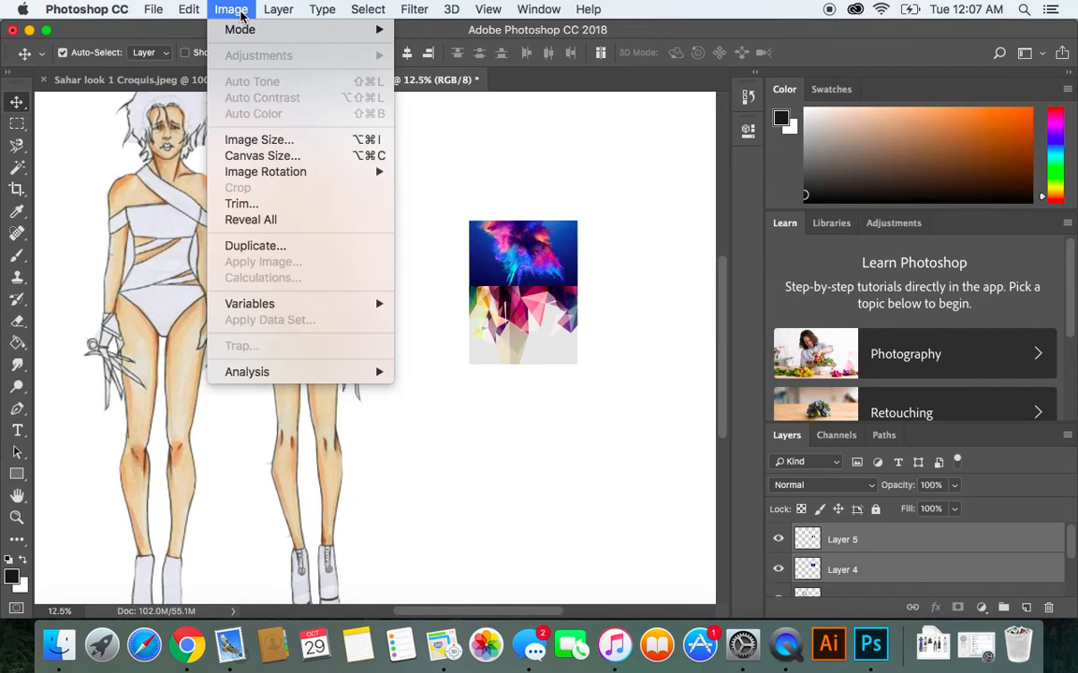
mouse_move(278, 15)
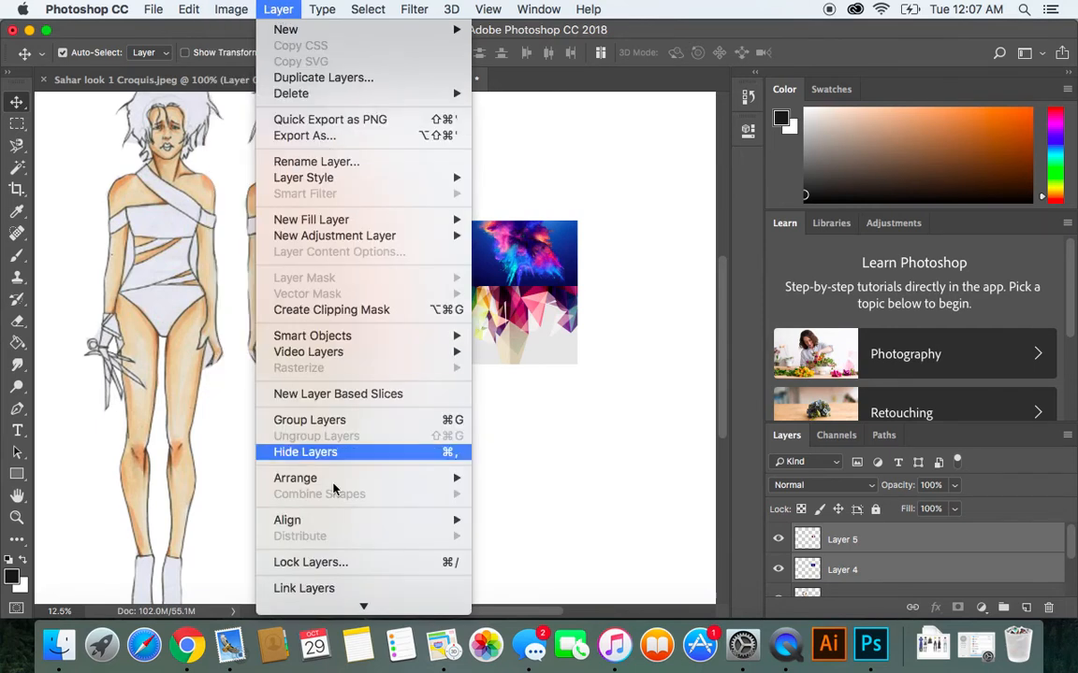
mouse_move(351, 606)
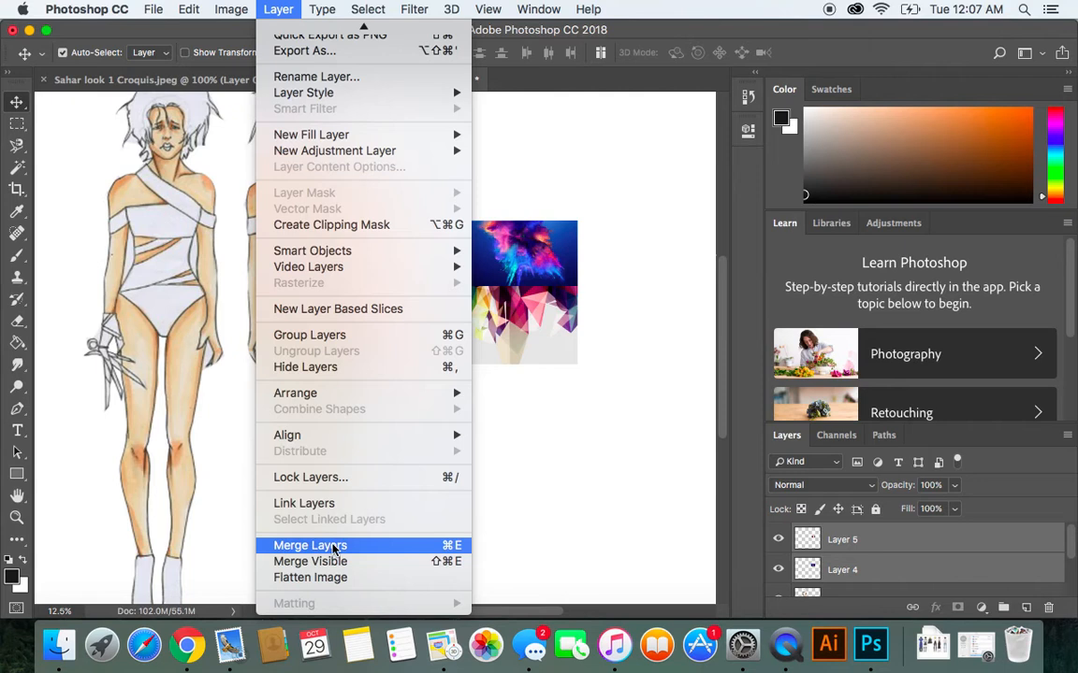
left_click(333, 548)
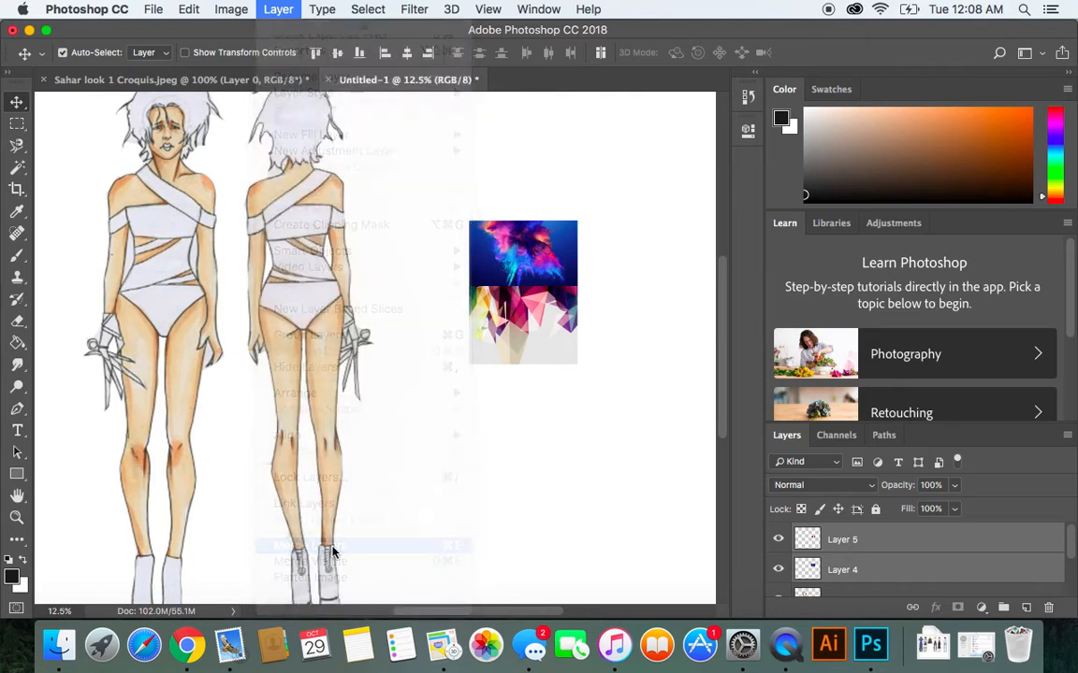
mouse_move(517, 210)
left_mouse_down()
mouse_move(518, 185)
mouse_move(514, 194)
left_mouse_up()
mouse_move(539, 261)
left_mouse_down()
mouse_move(539, 215)
mouse_move(544, 254)
left_mouse_up()
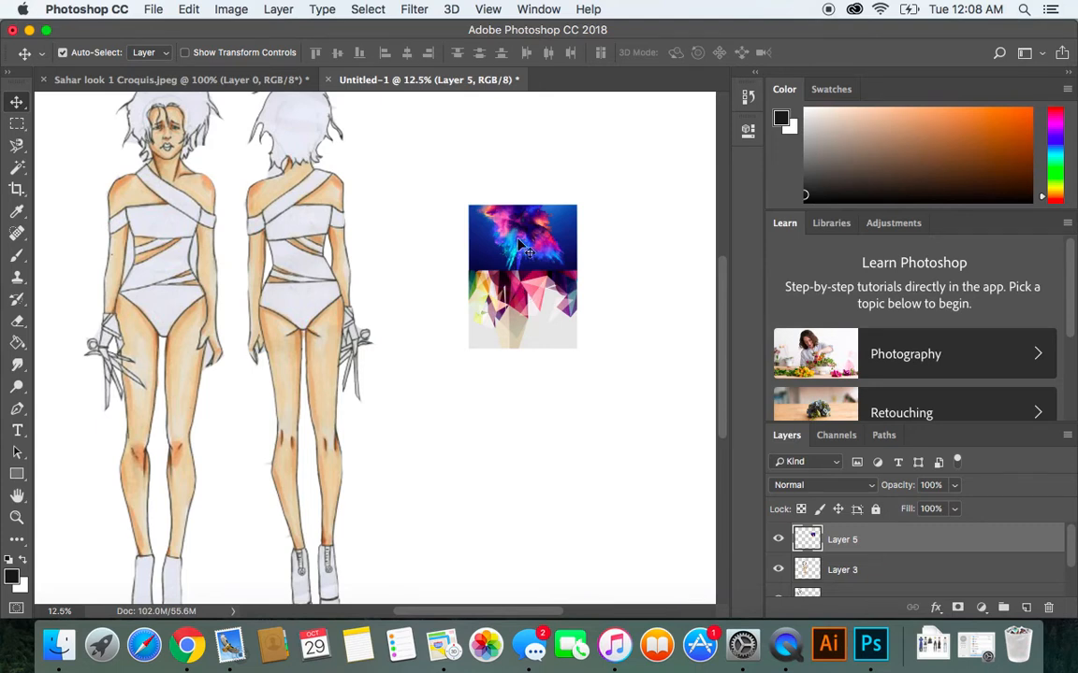
- Define a rectangular area spanning both halves of the merged print as a pattern named with the designer's first name, and clear the selection
left_click(18, 127)
left_click(104, 125)
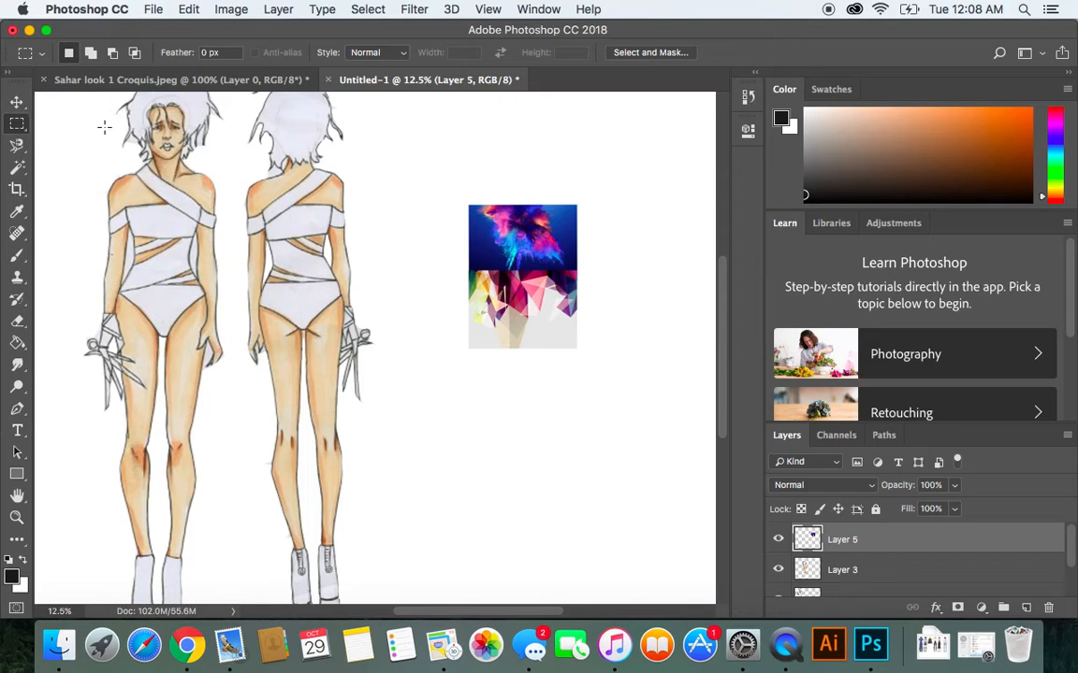
left_click_drag(500, 237, 556, 312)
left_click(353, 11)
left_click(367, 46)
left_click_drag(530, 292, 555, 301)
left_click(187, 10)
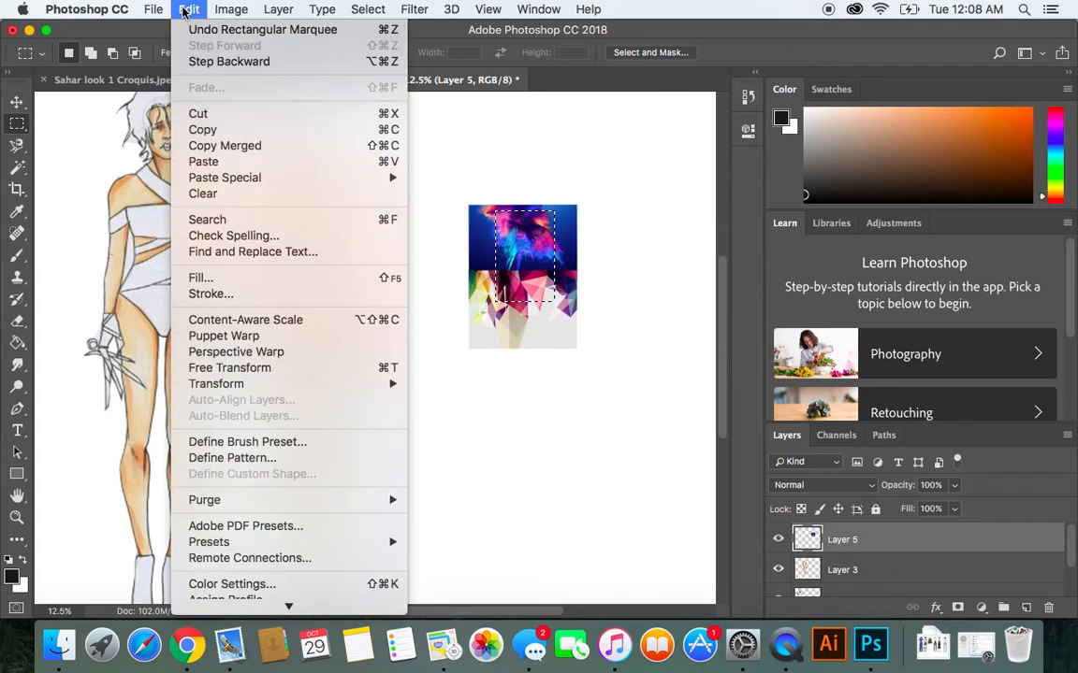
left_click(258, 459)
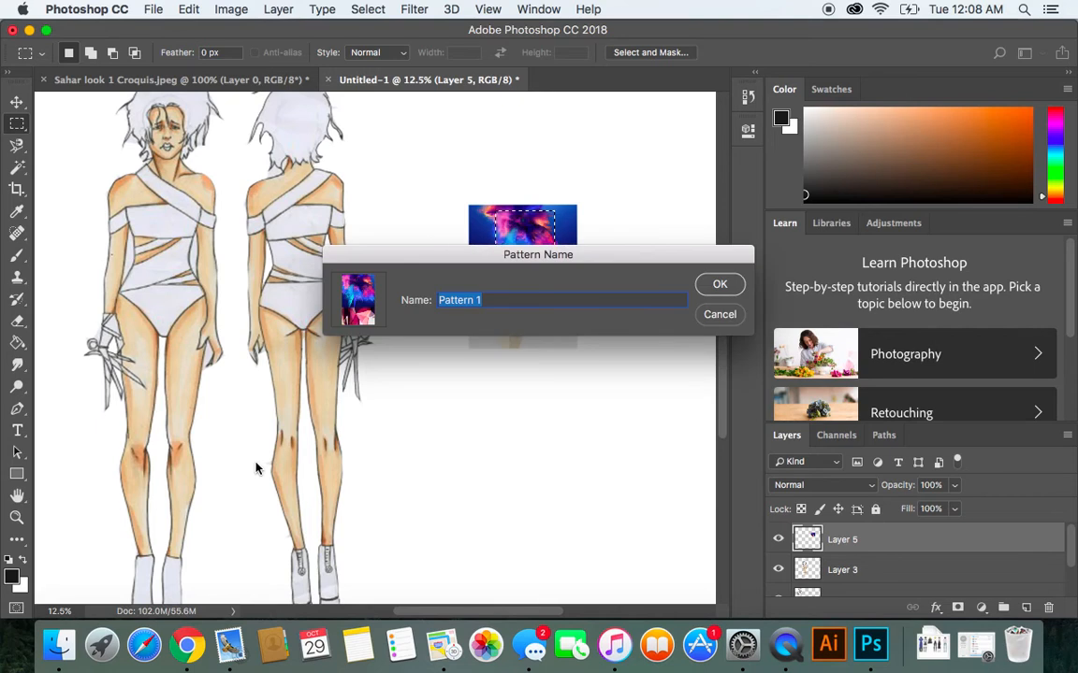
type("sahar")
left_click(719, 286)
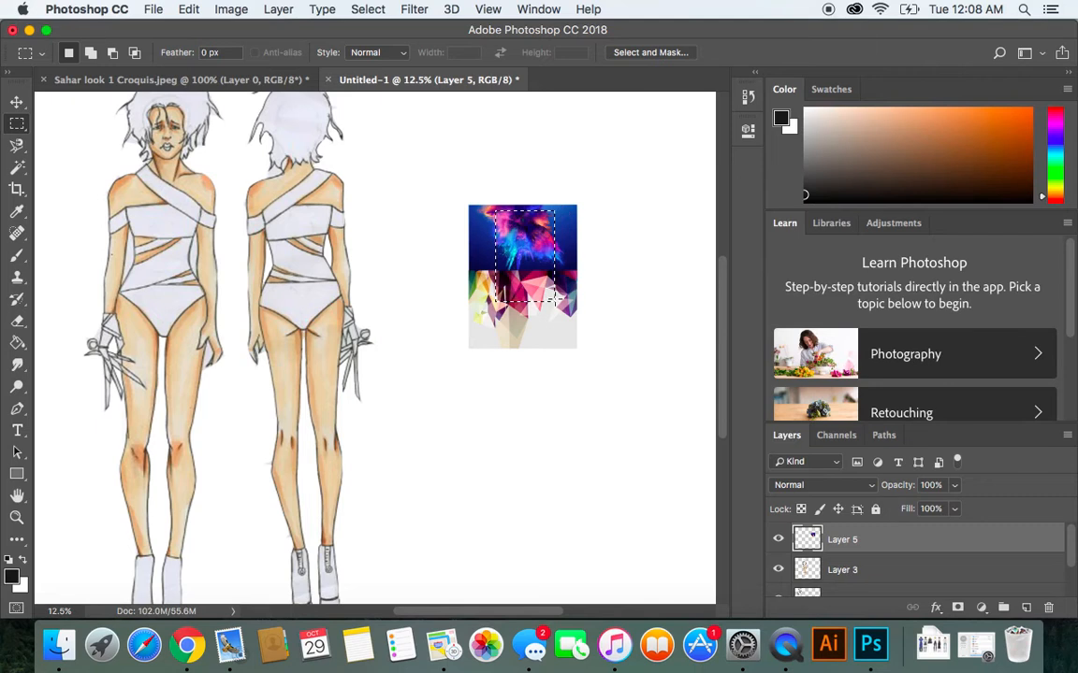
left_click(361, 12)
left_click(365, 45)
- Nudge the front croquis slightly up and select its diagonal strap, bust band and upper waist wraps with the Magic Wand
left_click(25, 106)
mouse_move(161, 224)
left_mouse_down()
mouse_move(149, 211)
mouse_move(161, 218)
left_mouse_up()
key("w")
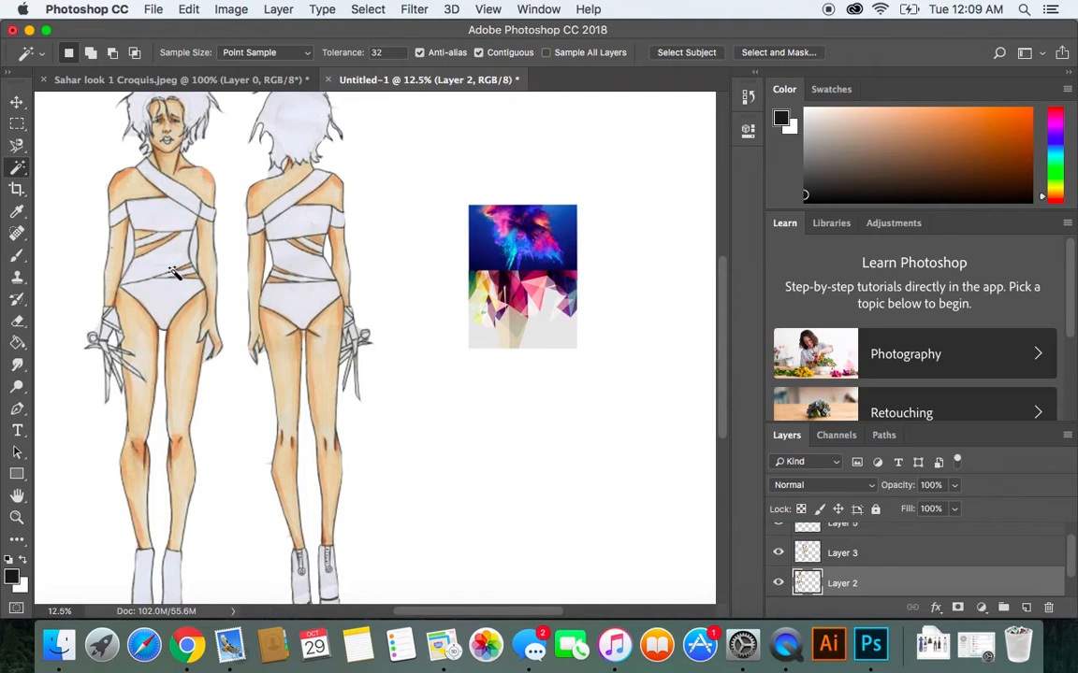
left_click(177, 197, "shift")
left_click(176, 231, "shift")
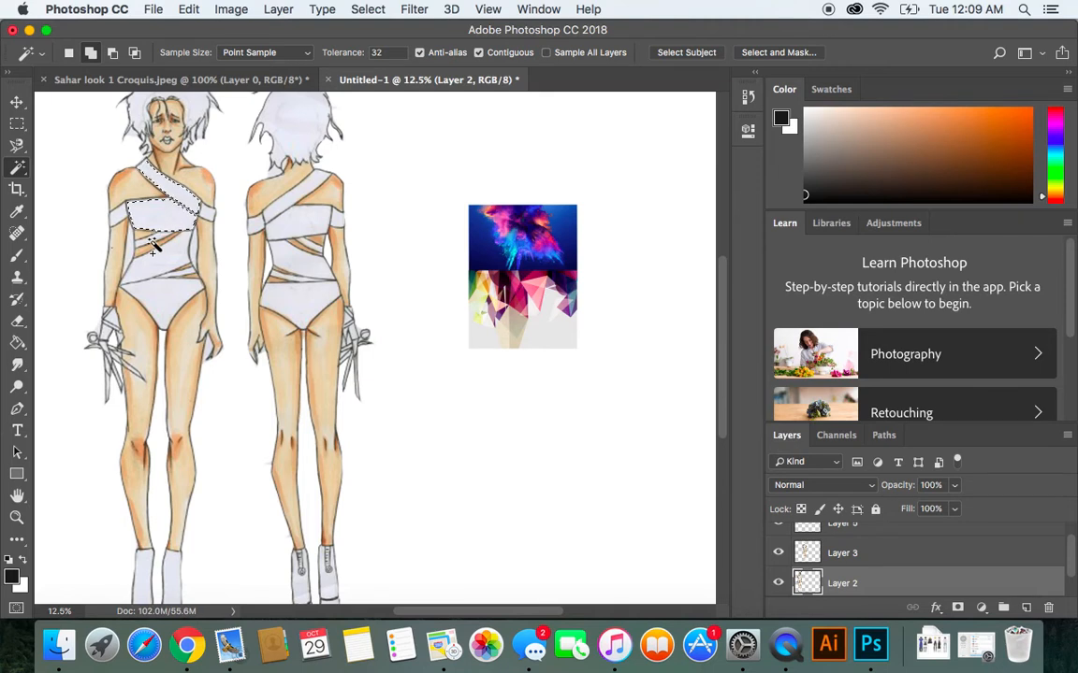
left_click(172, 240, "shift")
left_click(174, 265, "shift")
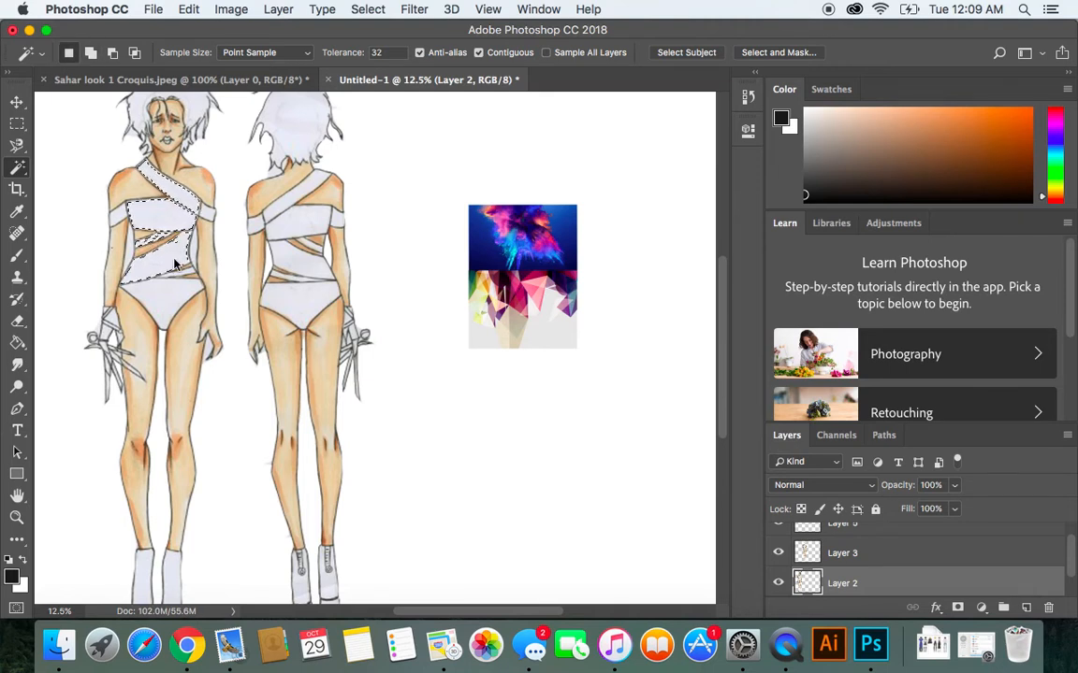
left_click(161, 253, "shift")
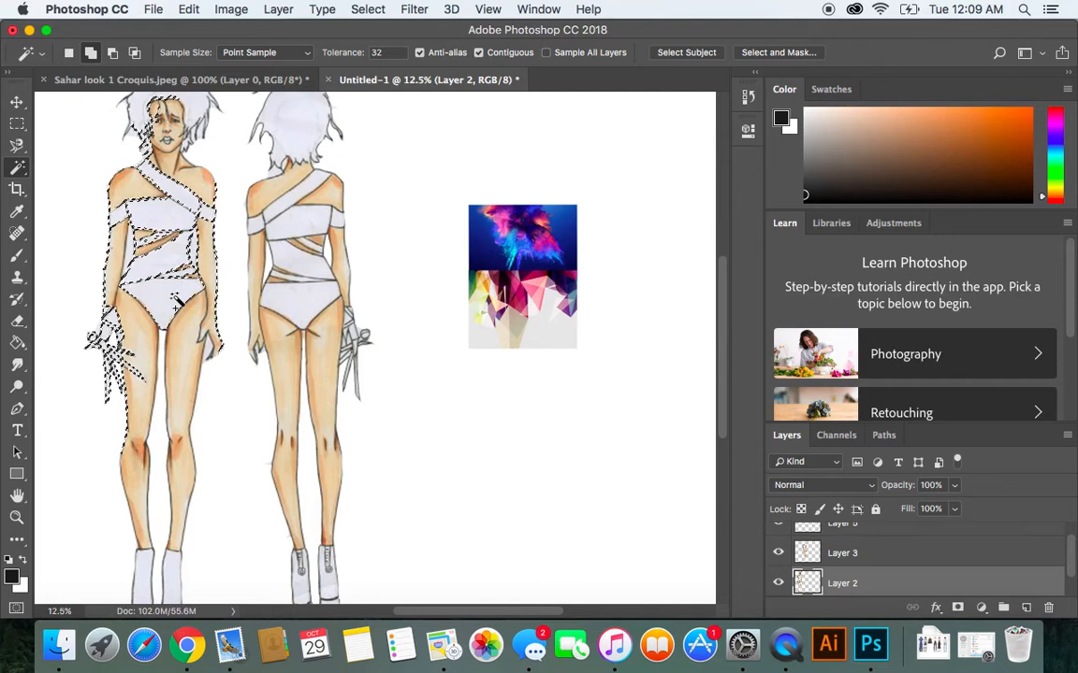
left_click(188, 9)
left_click(208, 64)
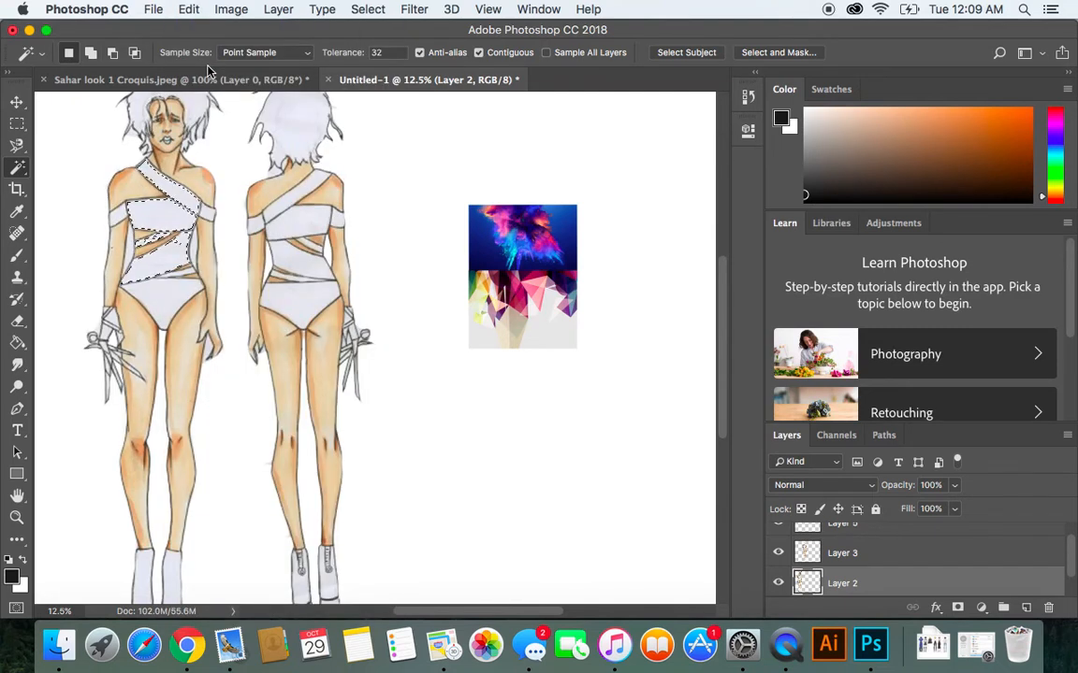
- Add the front croquis's brief and both off-shoulder sleeve bands to the garment selection
key("shift")
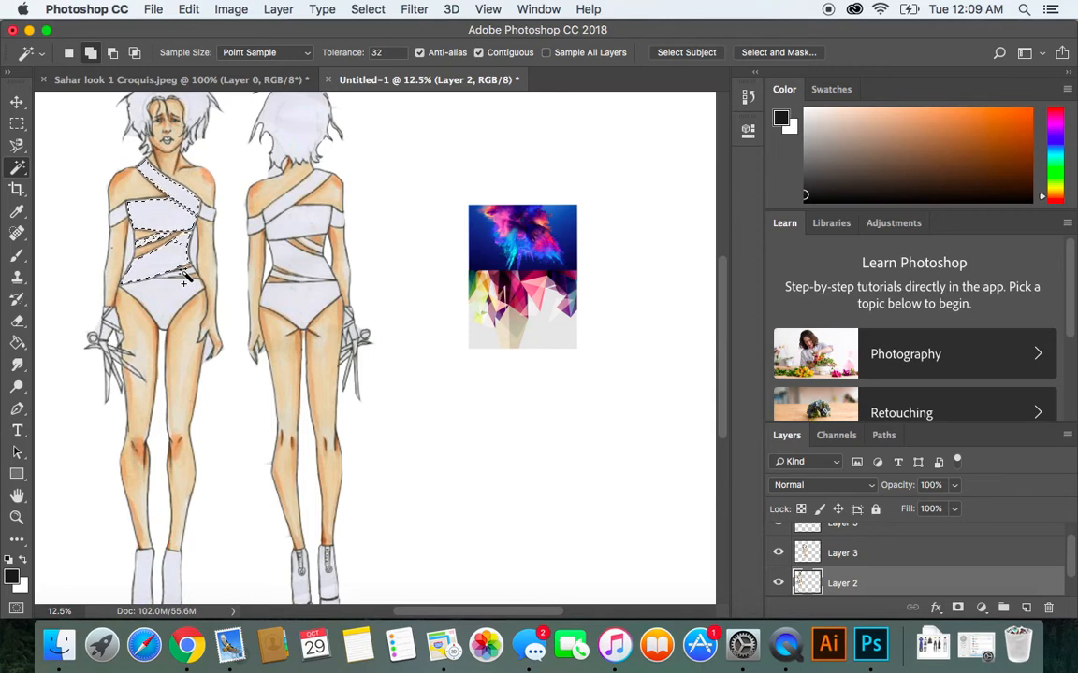
left_click(178, 284, "shift")
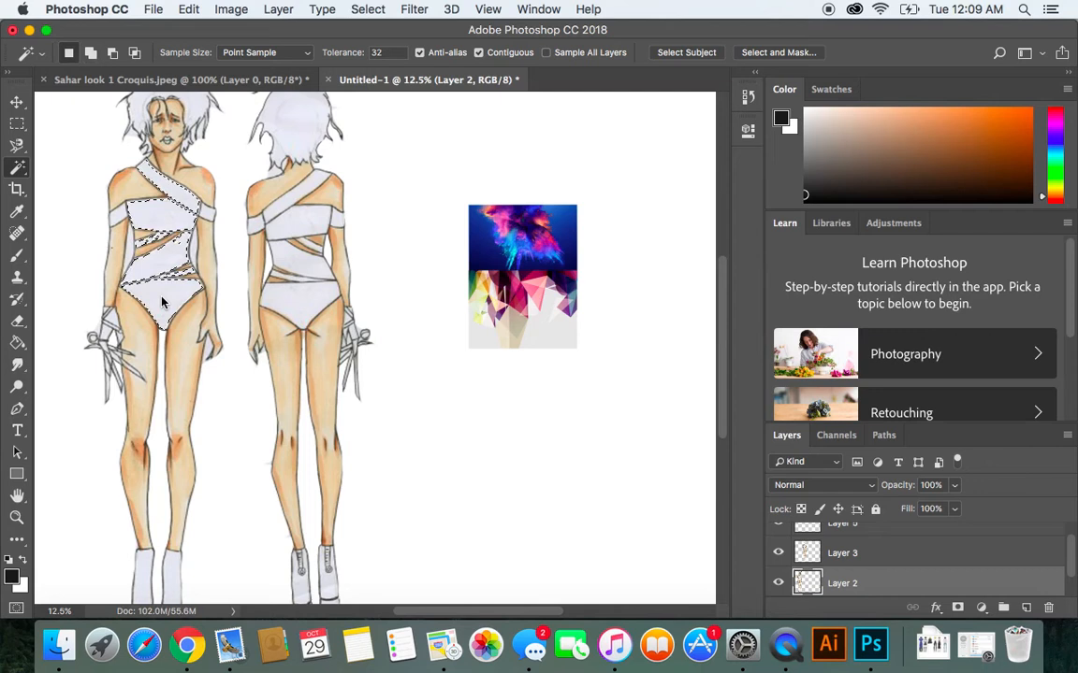
left_click(209, 213, "shift")
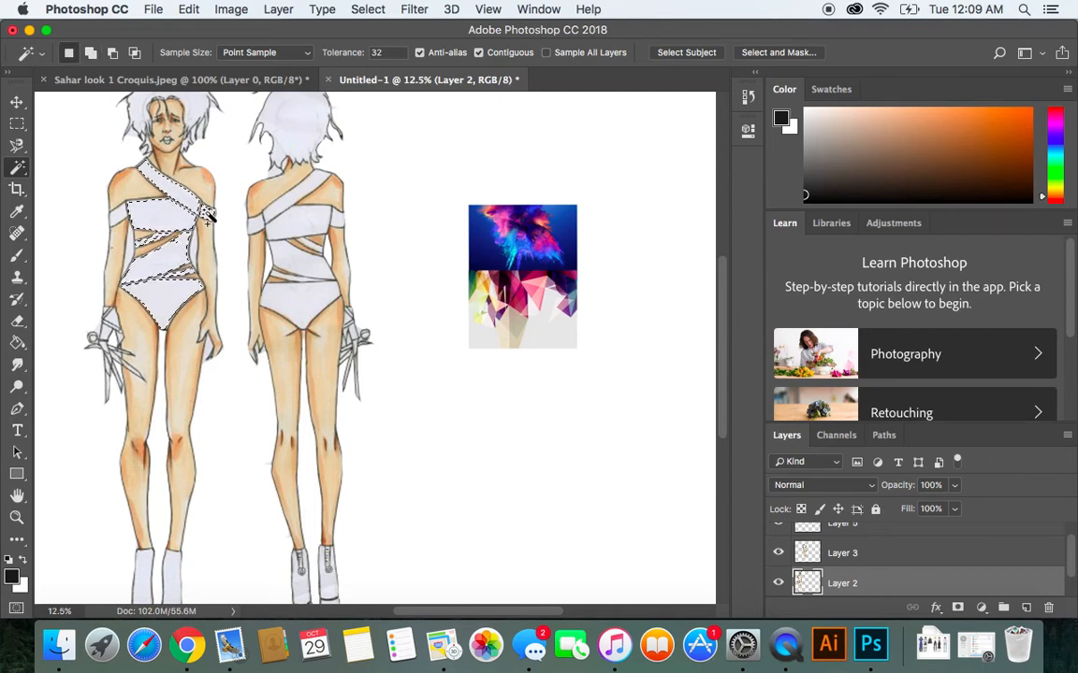
left_click(120, 225, "shift")
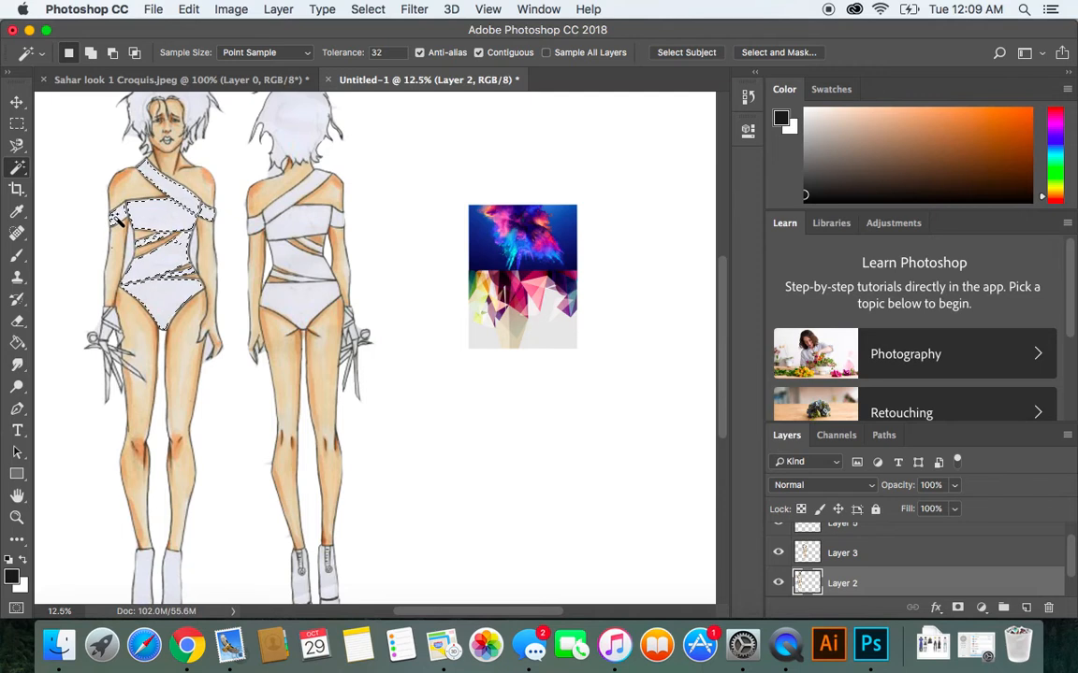
- Fill the selected front garment pieces with the custom merged-print pattern at 100% opacity in Normal mode, and clear the selection
left_click(190, 11)
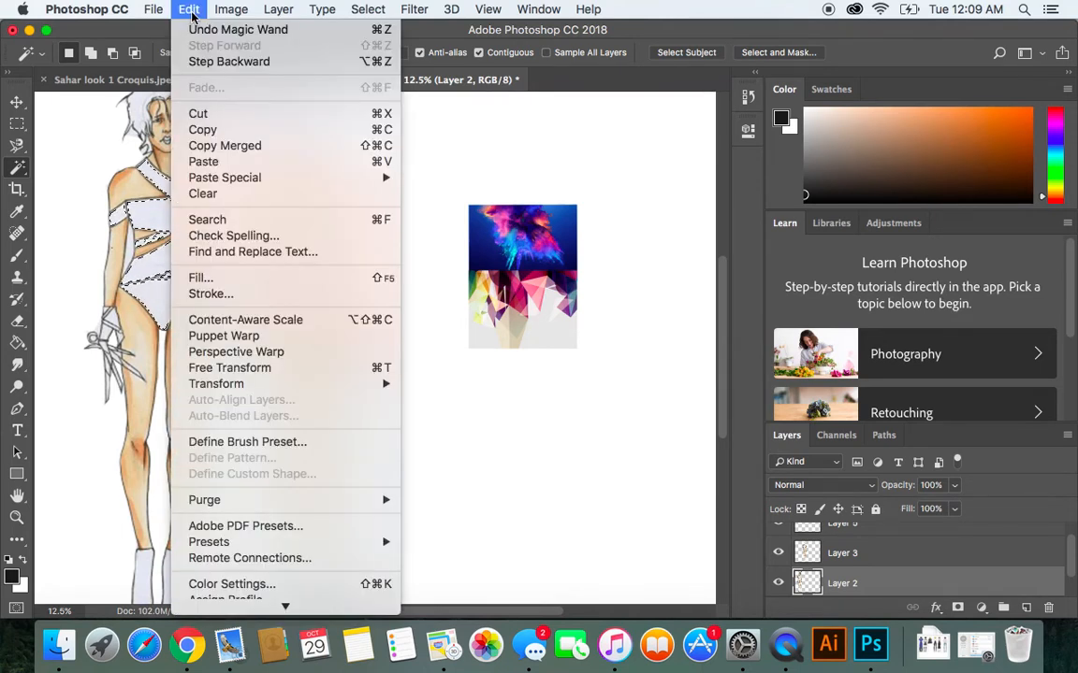
left_click(219, 278)
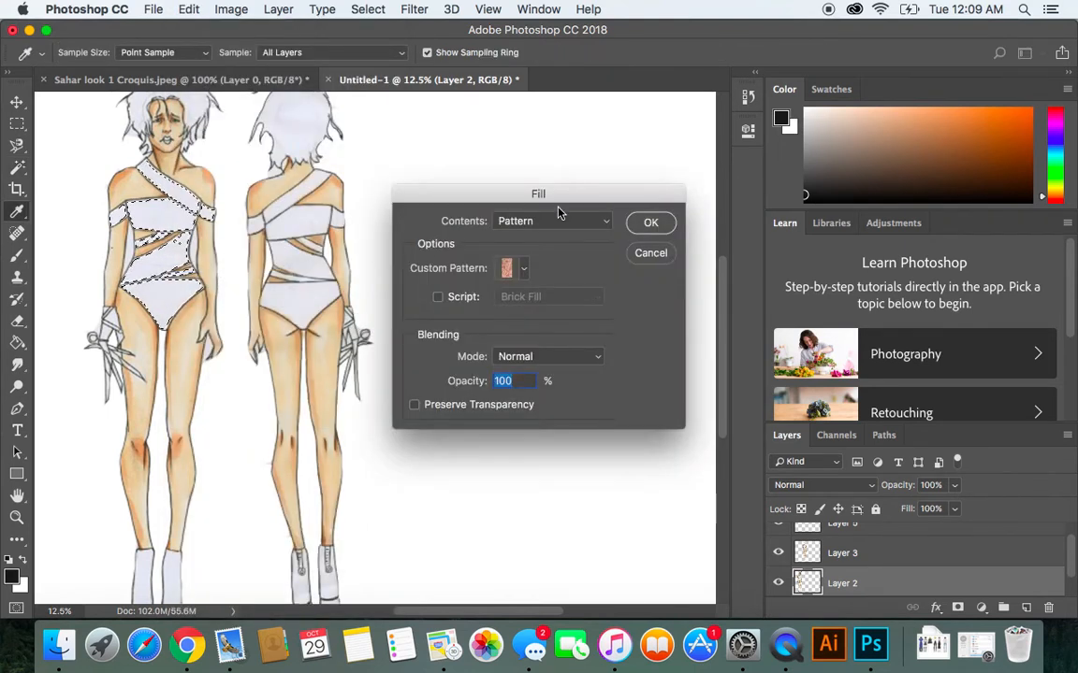
left_click(560, 223)
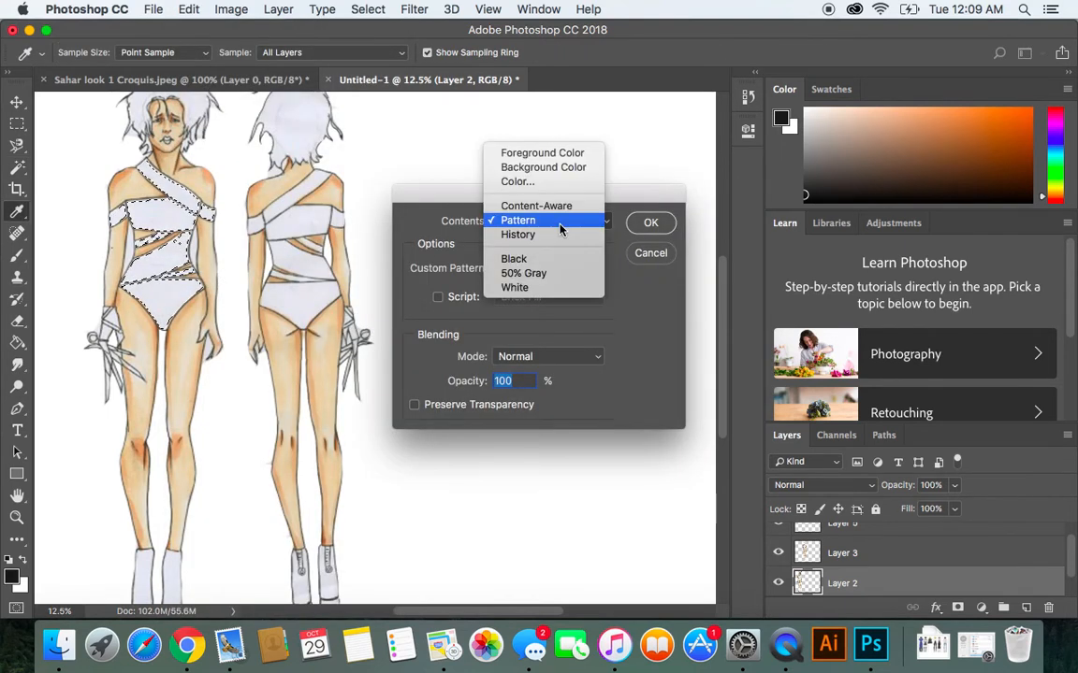
left_click(561, 228)
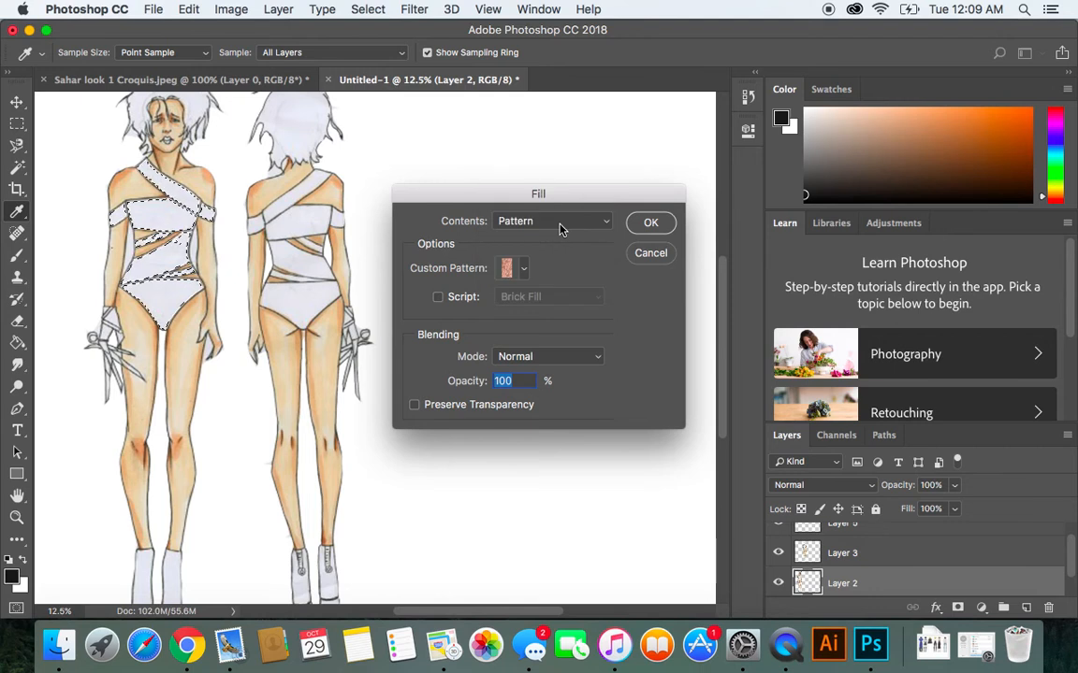
left_click(523, 269)
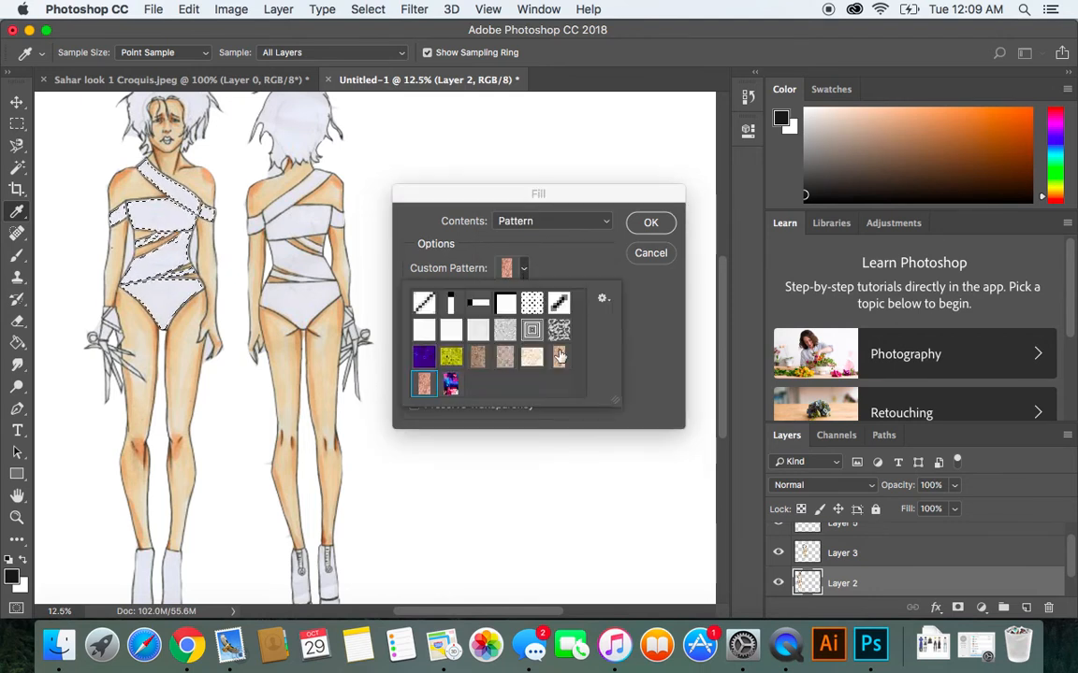
left_click(451, 384)
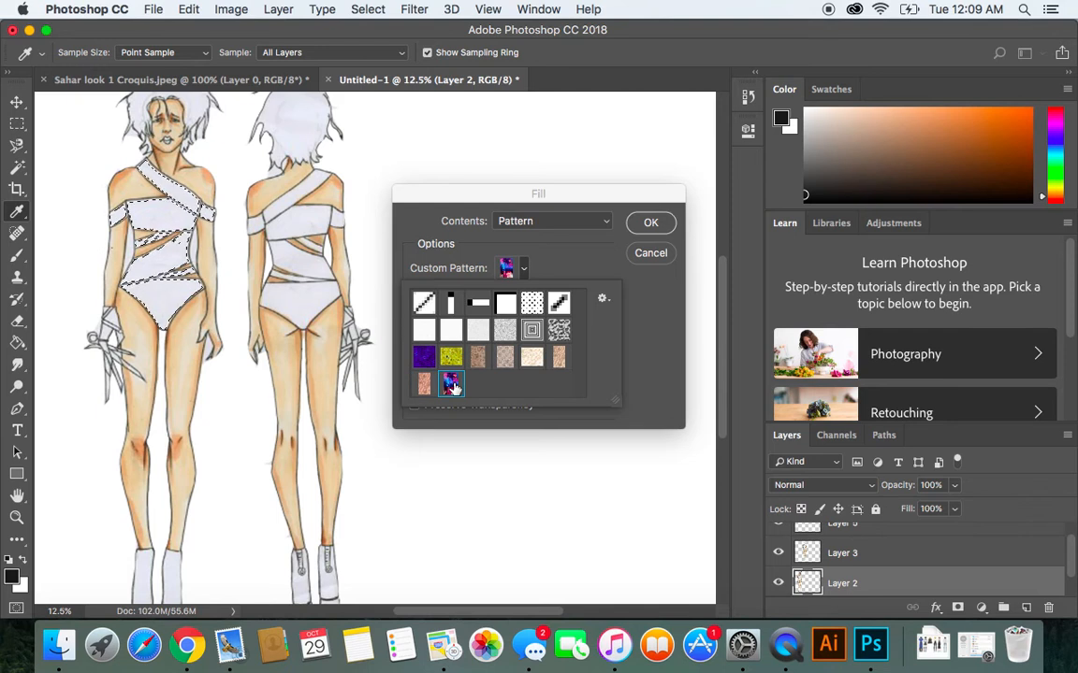
left_click(637, 227)
left_click(637, 227)
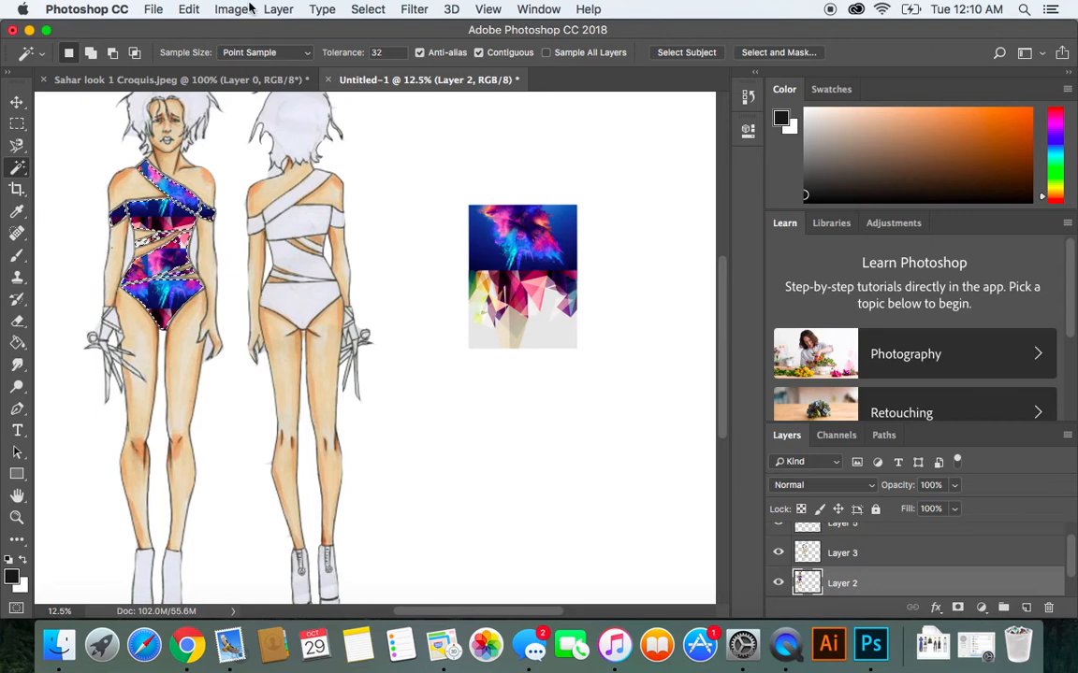
left_click(367, 10)
left_click(374, 45)
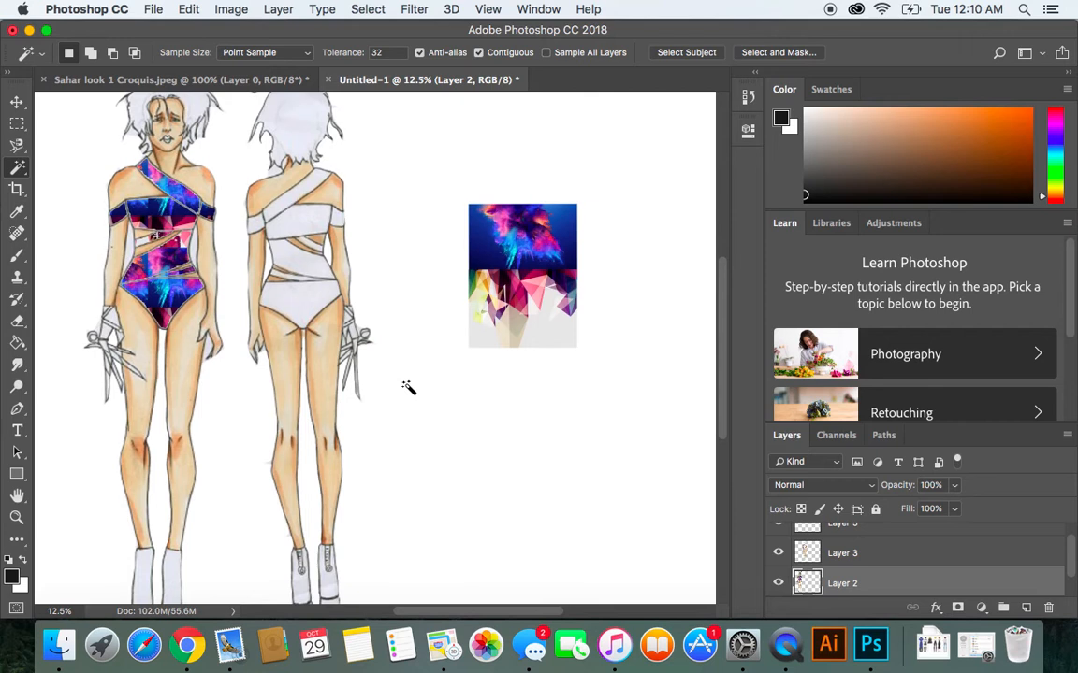
- Make the back croquis's layer, Layer 3, active using the Move tool
scroll(409, 386, "down", 1)
scroll(408, 379, "up", 3)
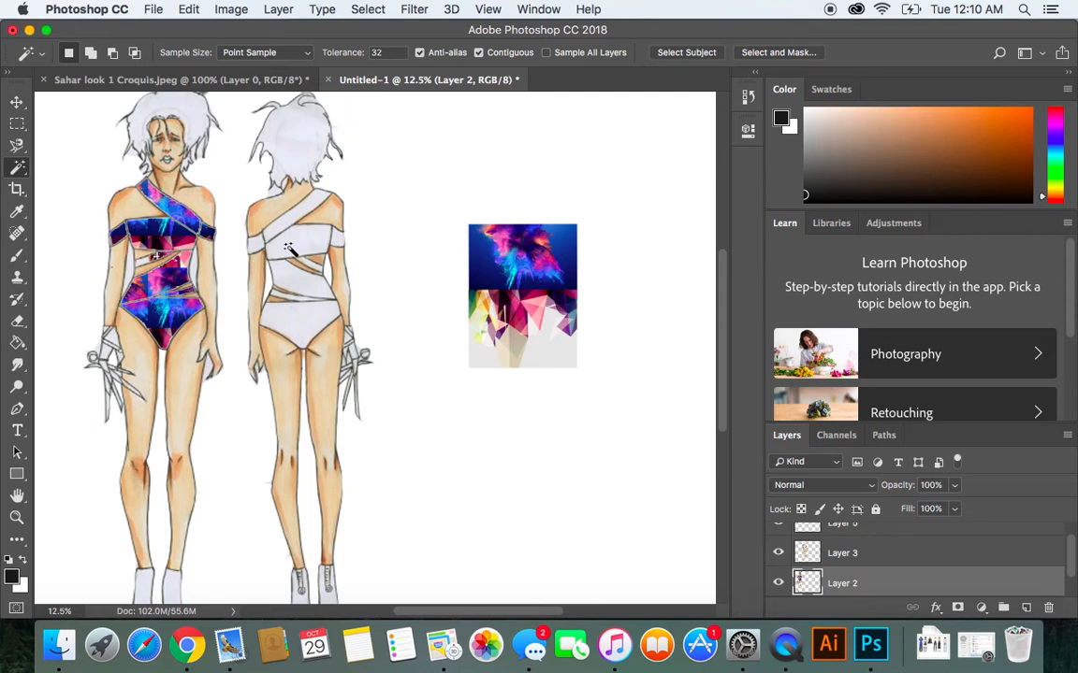
left_click(16, 102)
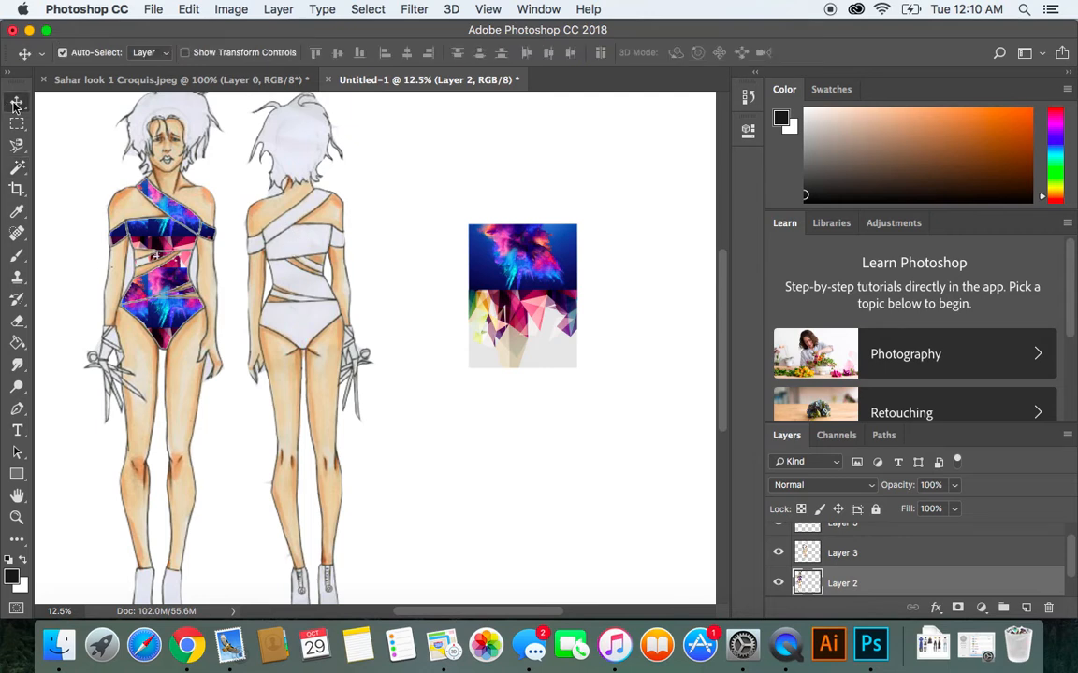
mouse_move(296, 150)
left_mouse_down()
mouse_move(323, 158)
mouse_move(302, 153)
left_mouse_up()
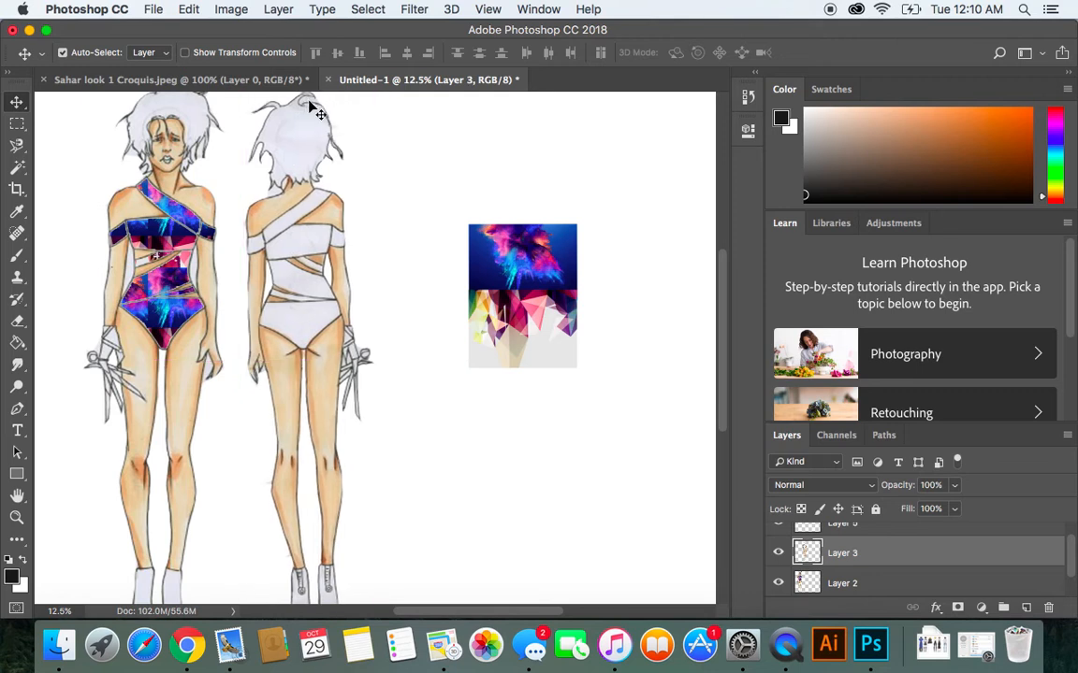
left_click(17, 166)
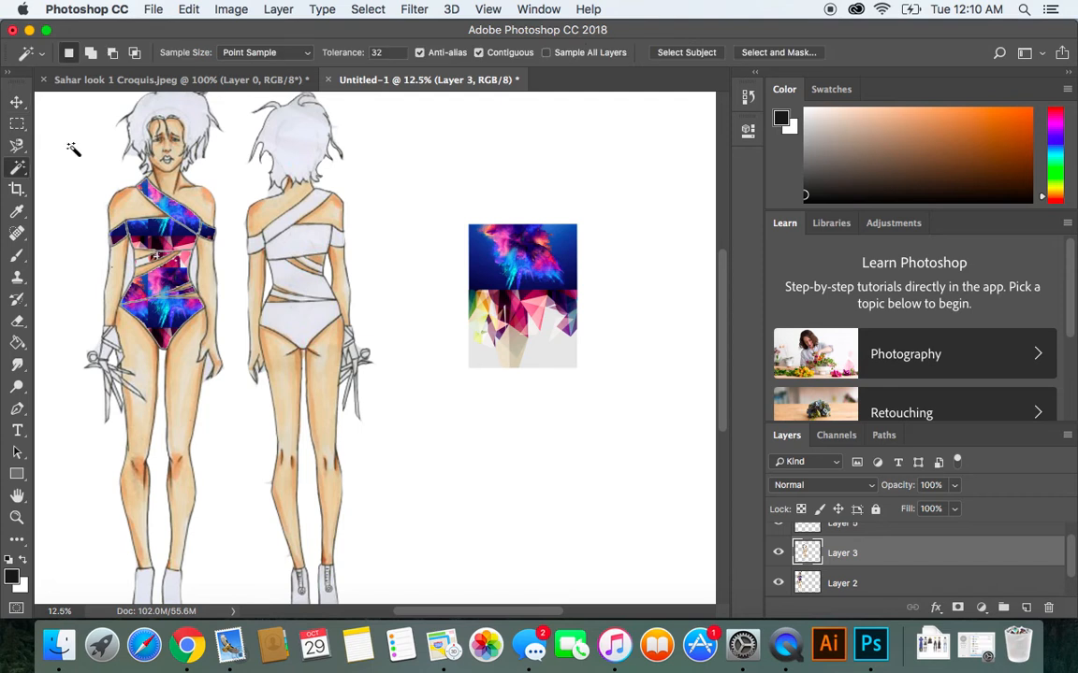
left_click(307, 103)
left_click(364, 10)
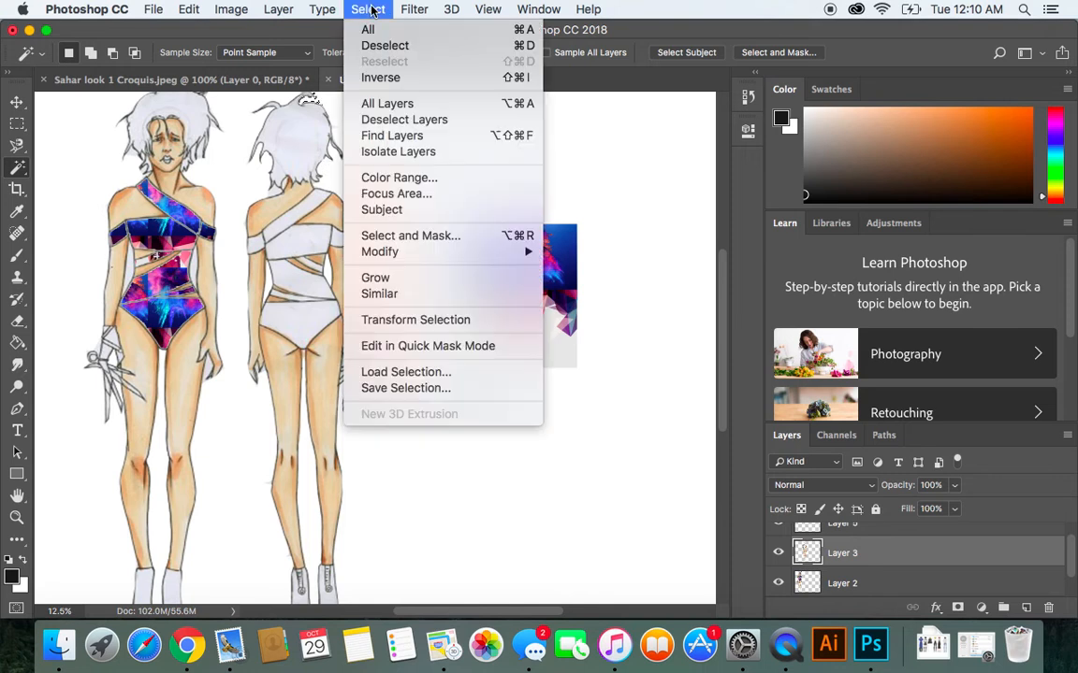
left_click(374, 43)
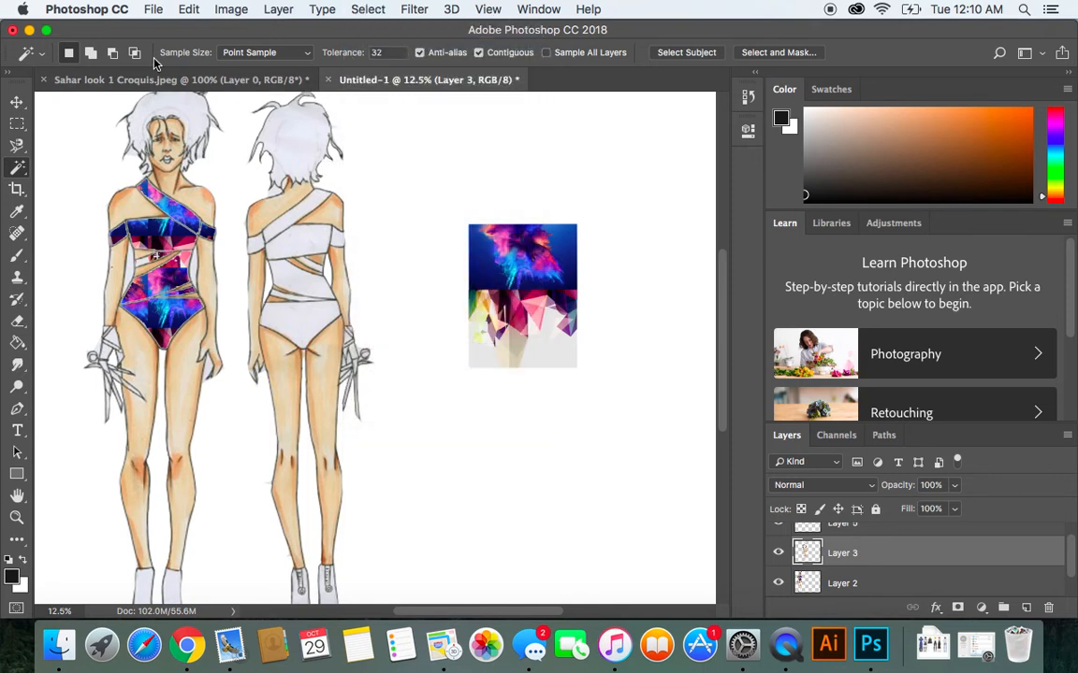
- Select the back croquis's diagonal strap, bust band, both sleeve bands, waist wraps and brief with the Magic Wand
left_click(17, 101)
left_click_drag(275, 241, 298, 238)
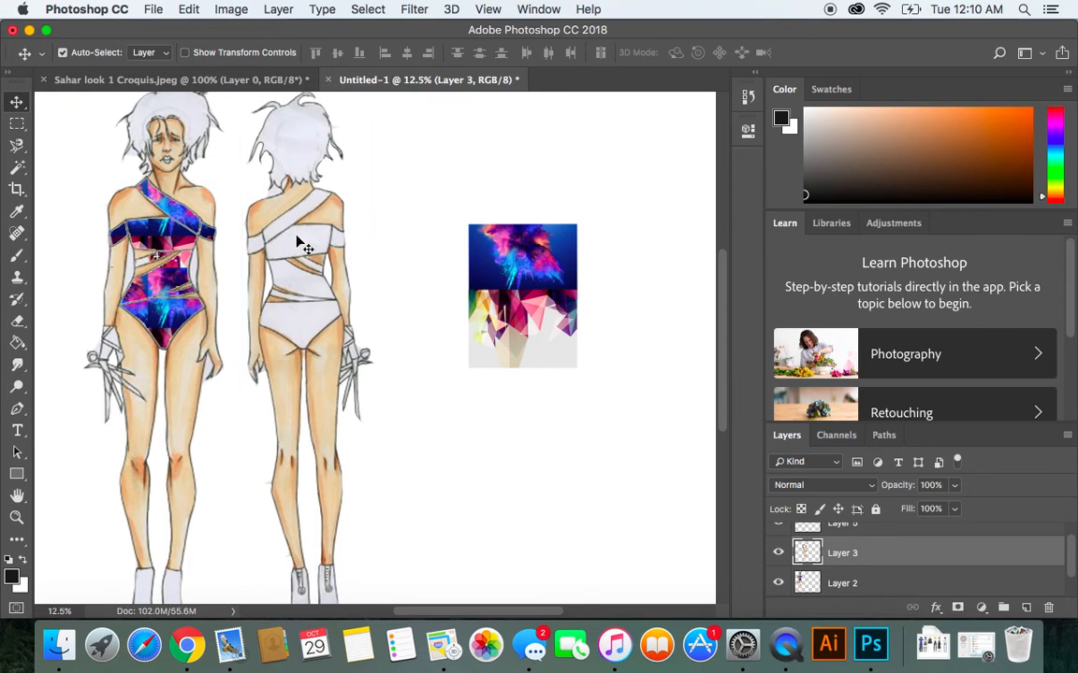
left_click(18, 168)
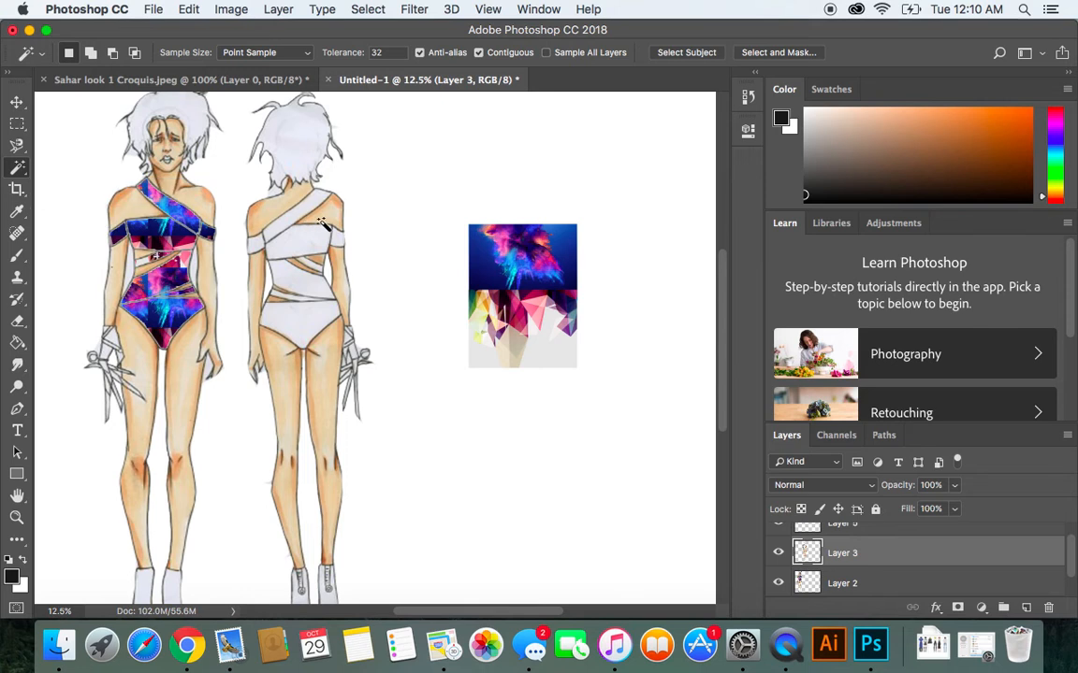
left_click(293, 241, "shift")
left_click(256, 244, "shift")
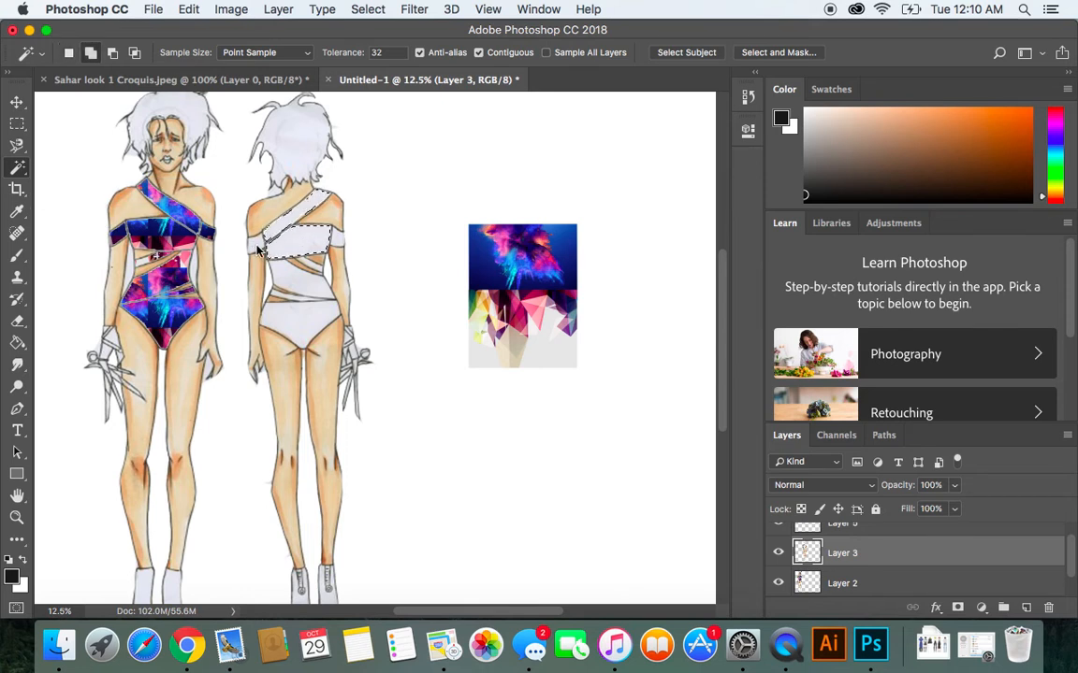
left_click(341, 241, "shift")
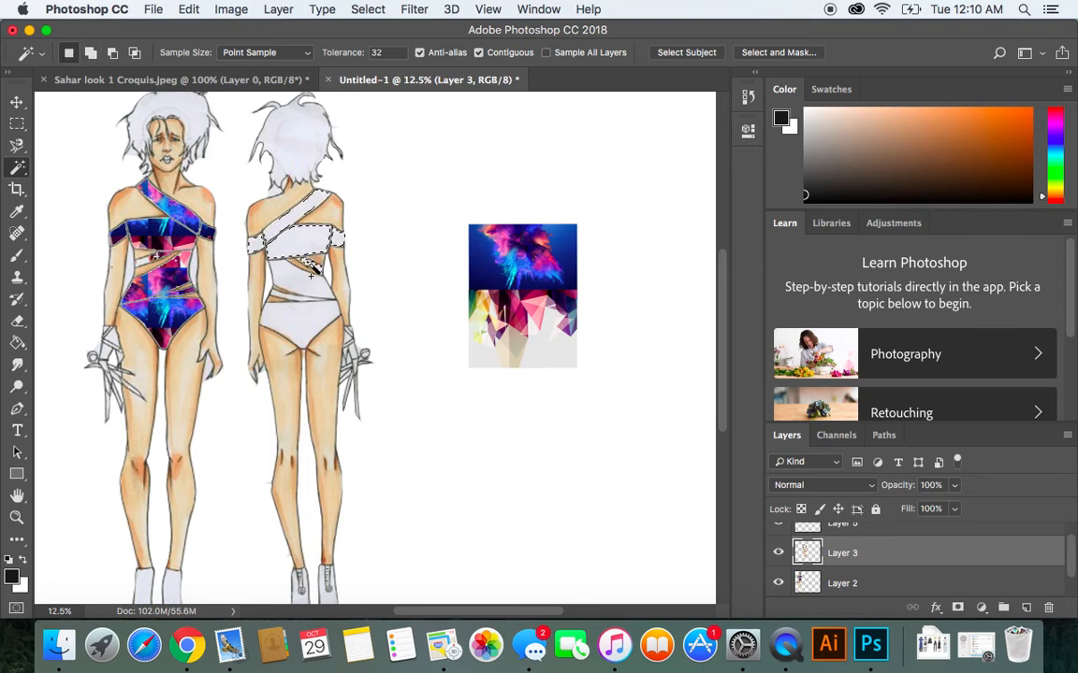
left_click(277, 269, "shift")
left_click(294, 315, "shift")
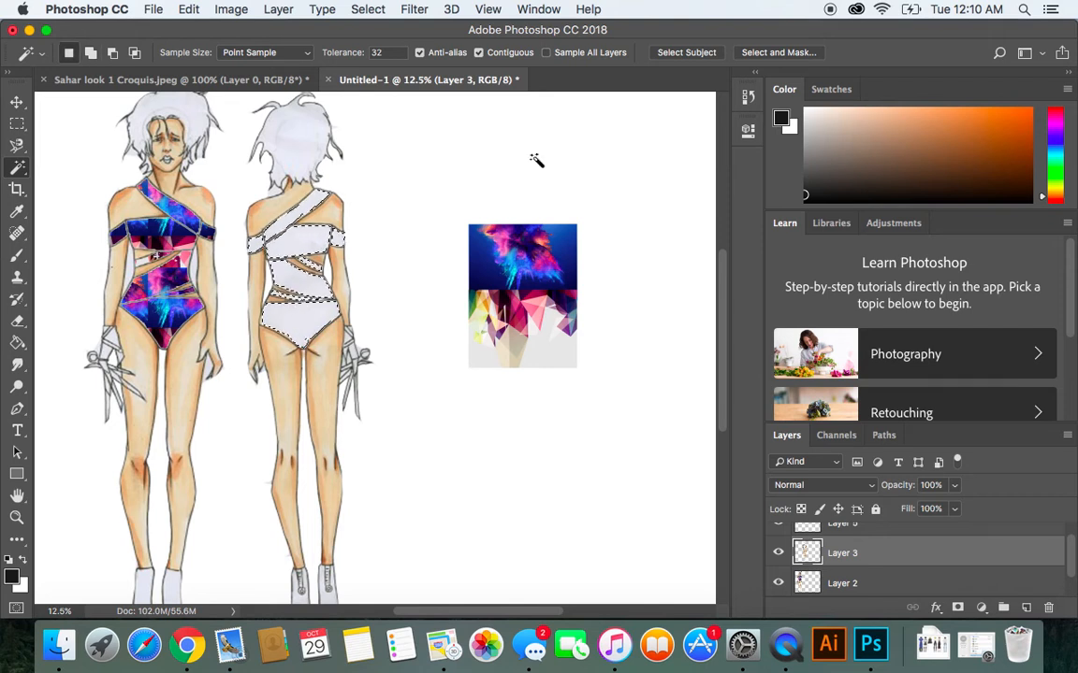
- Fill the selected back garment pieces with the same merged-print pattern at 100% opacity, and clear the selection
left_click(189, 9)
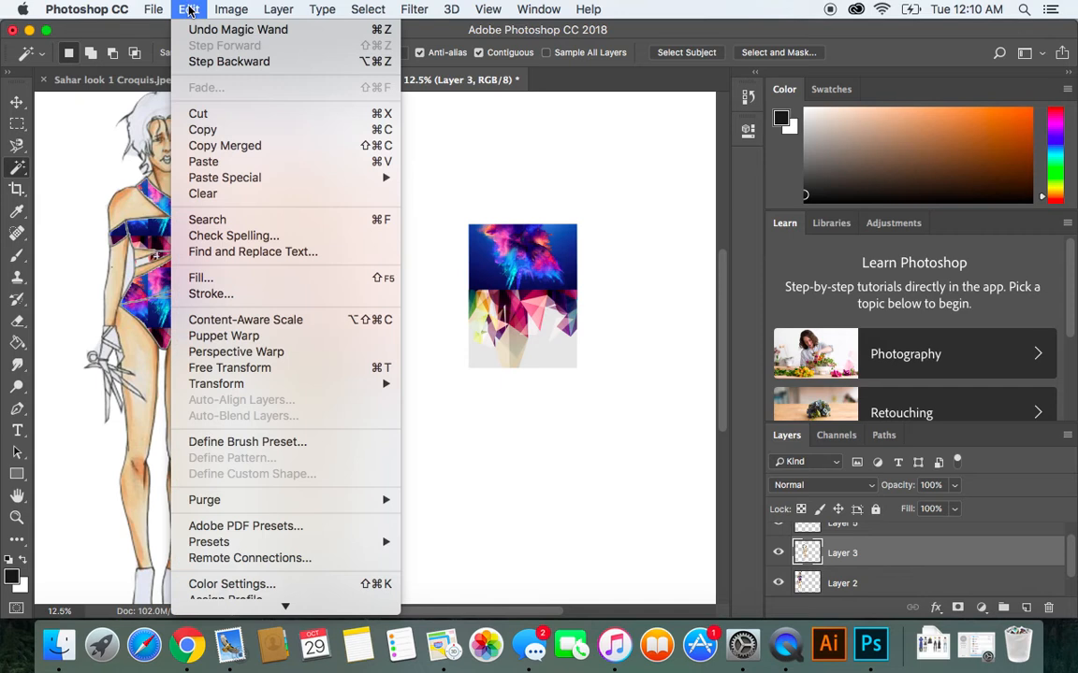
left_click(204, 278)
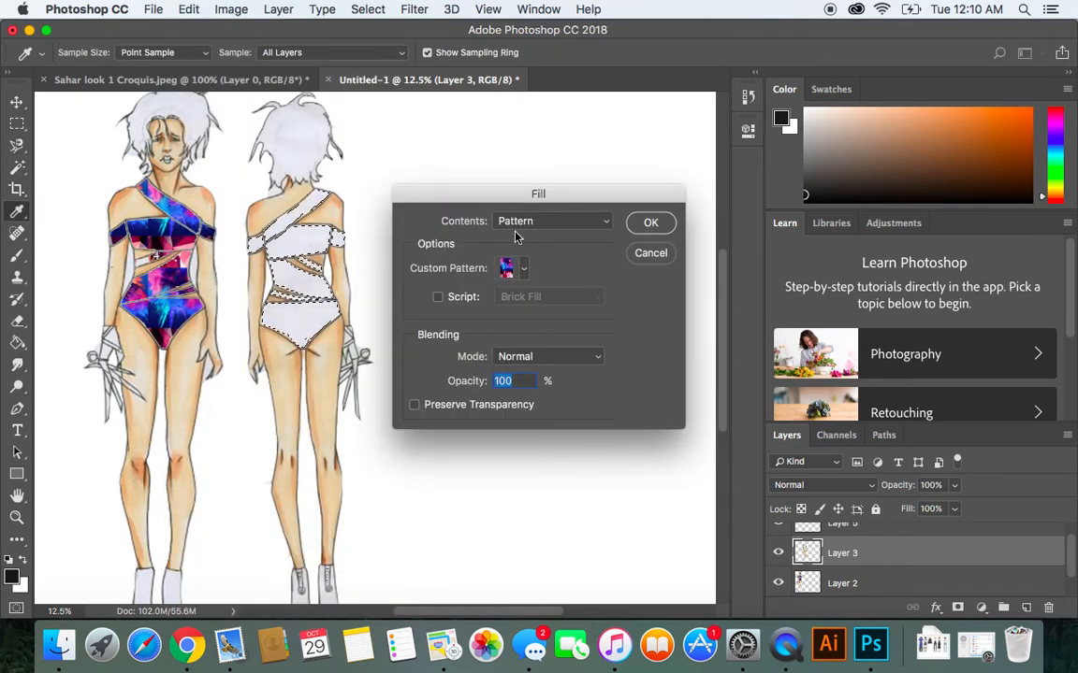
left_click(548, 223)
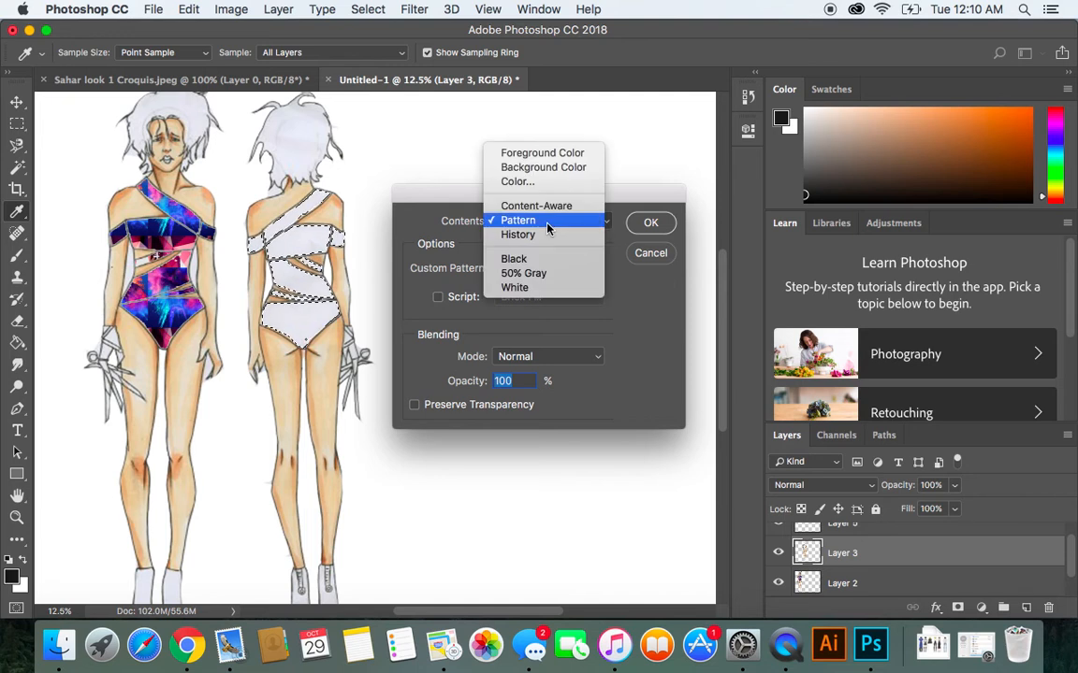
left_click(548, 227)
left_click(524, 270)
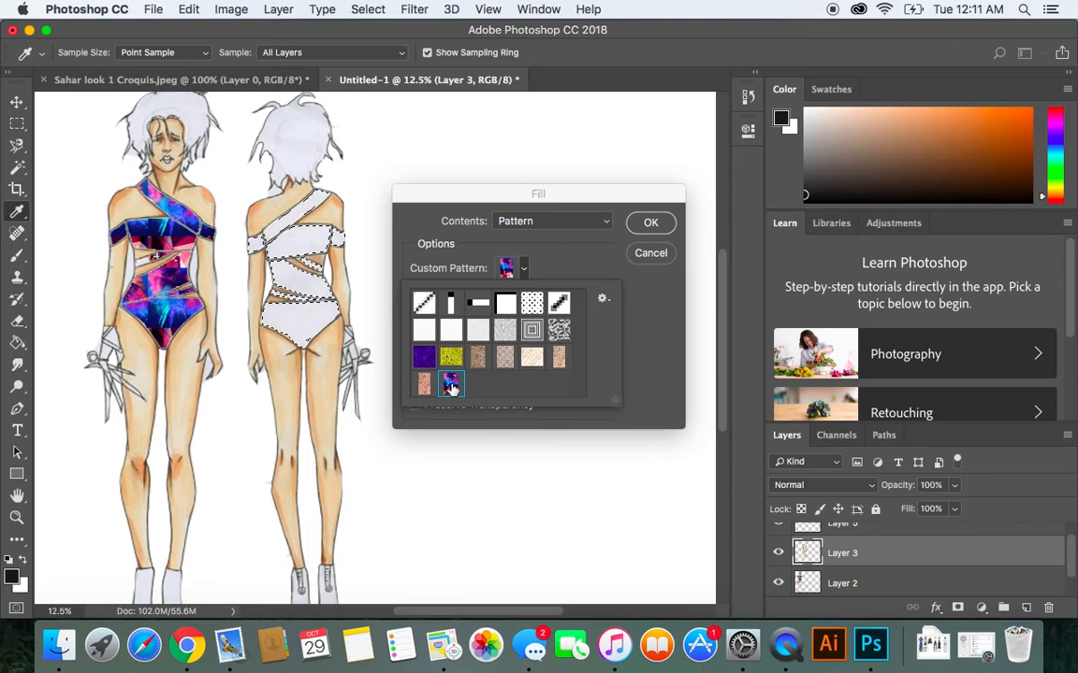
left_click(645, 223)
left_click(645, 223)
key("w")
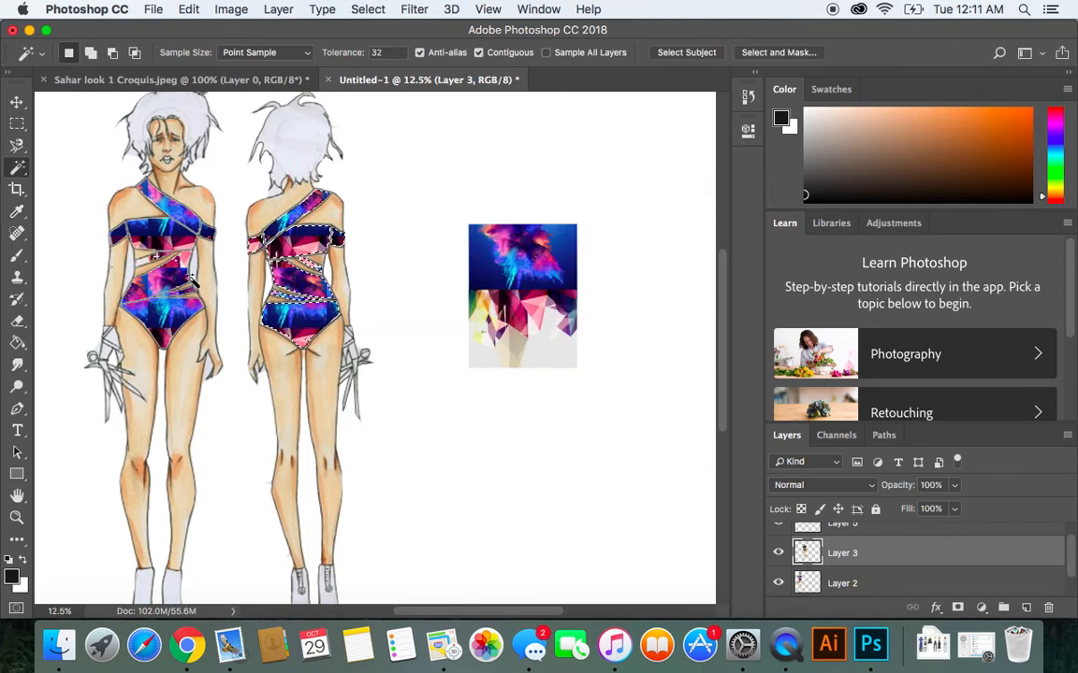
left_click(361, 12)
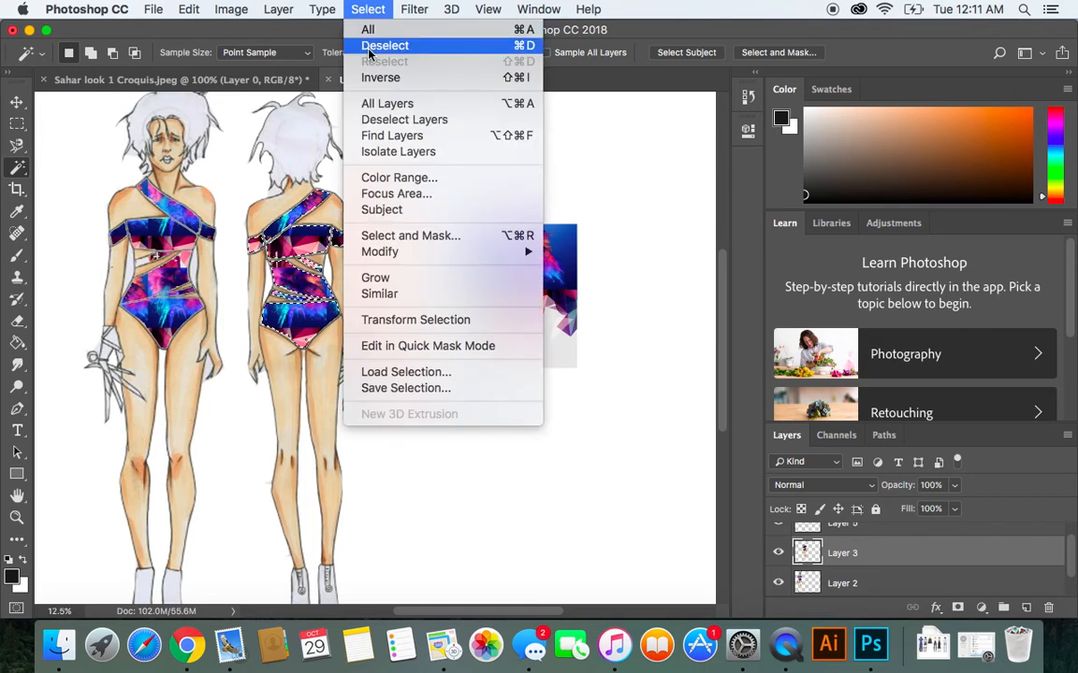
left_click(371, 46)
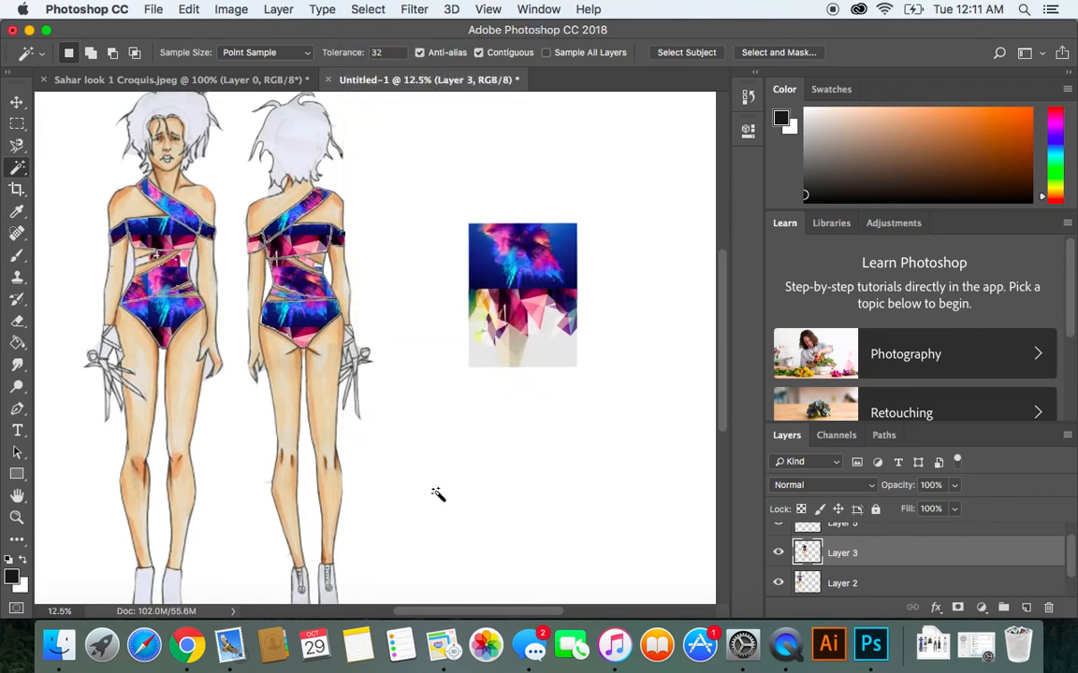
- Delete the merged print image beside the two croquis from the page
scroll(438, 494, "down", 1)
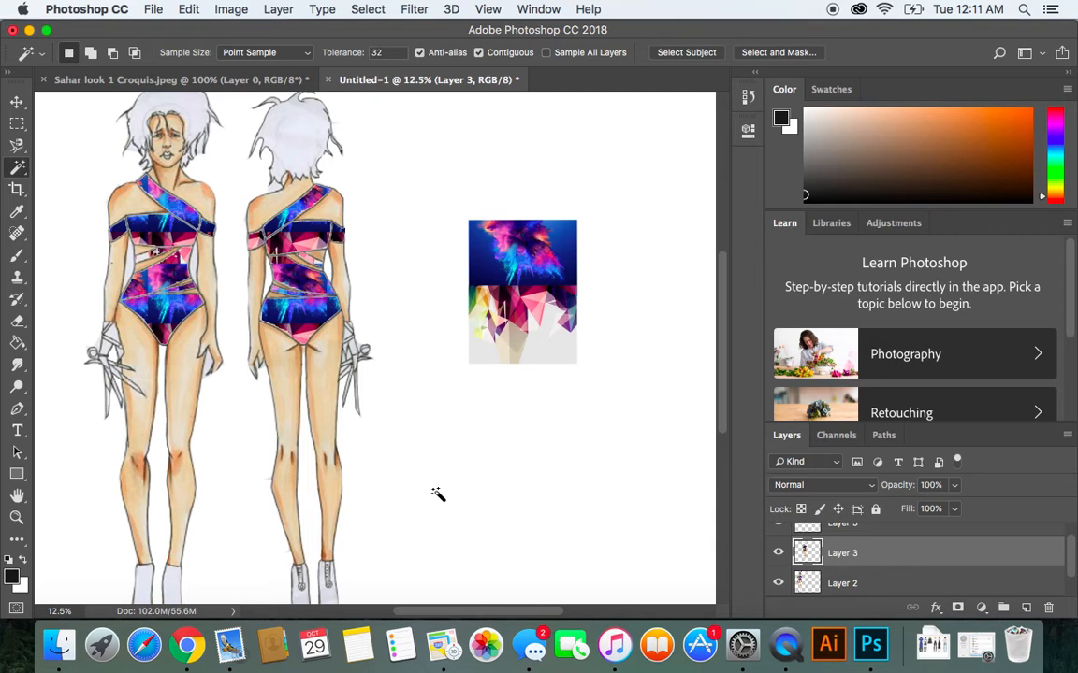
key("super+minus")
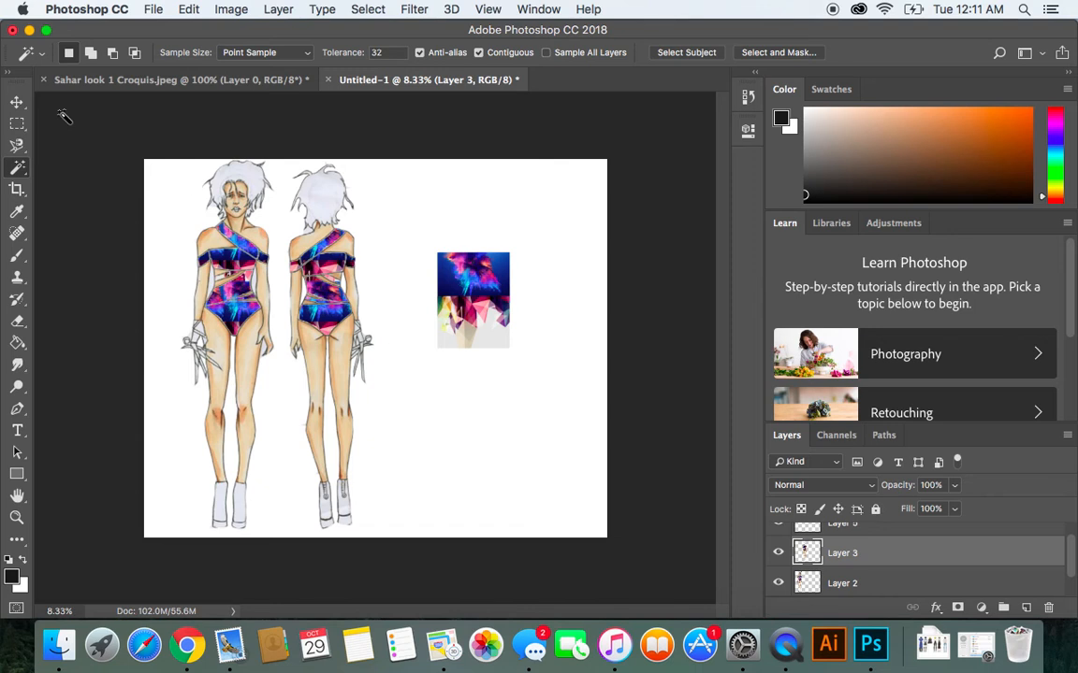
left_click(17, 100)
left_click_drag(469, 286, 462, 288)
key("BackSpace")
- Move both croquis down and left on the page, and rotate the back croquis about 3° clockwise so it stands upright
left_click_drag(224, 287, 212, 297)
left_click_drag(340, 283, 314, 299)
key("super+t")
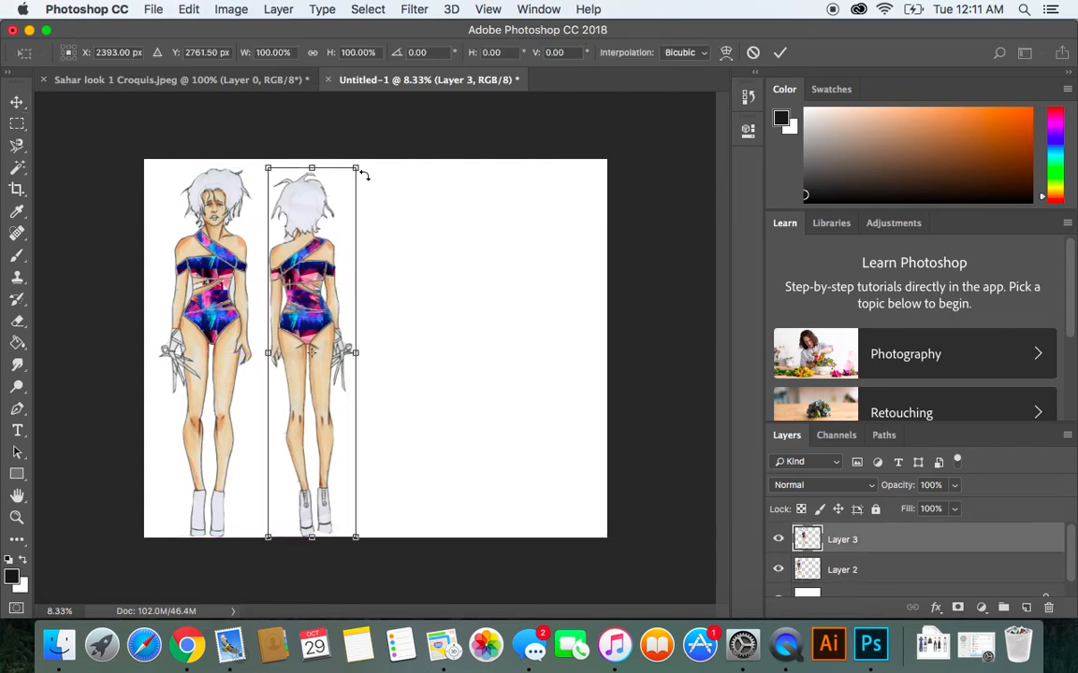
left_click_drag(370, 171, 376, 180)
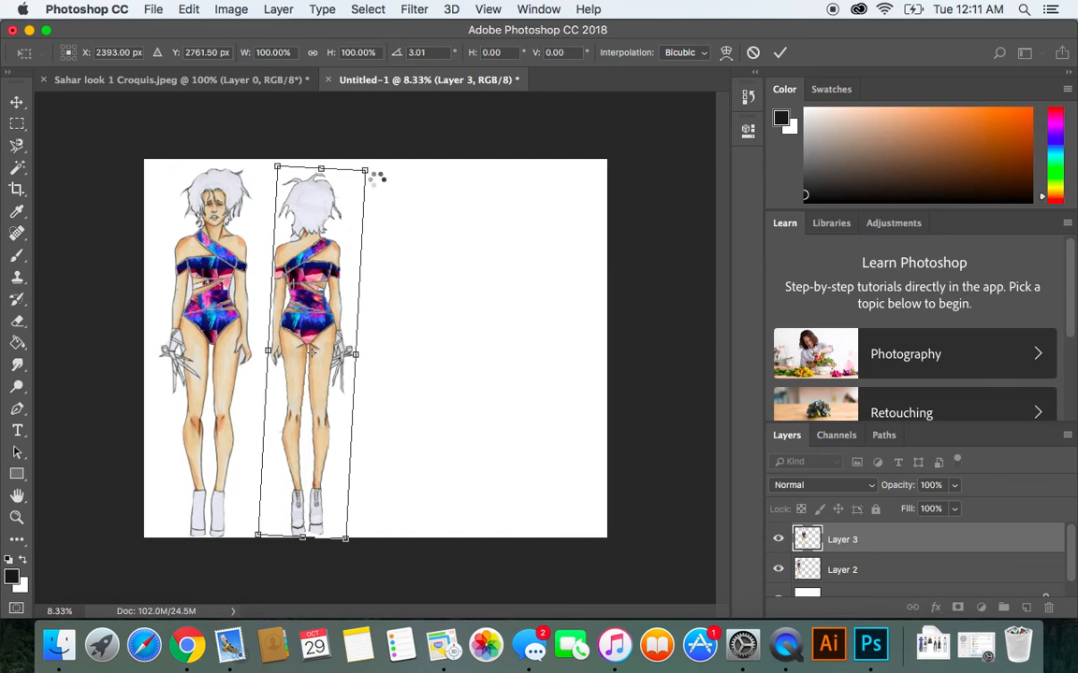
key("Return")
mouse_move(304, 289)
left_mouse_down()
mouse_move(318, 303)
mouse_move(308, 306)
left_mouse_up()
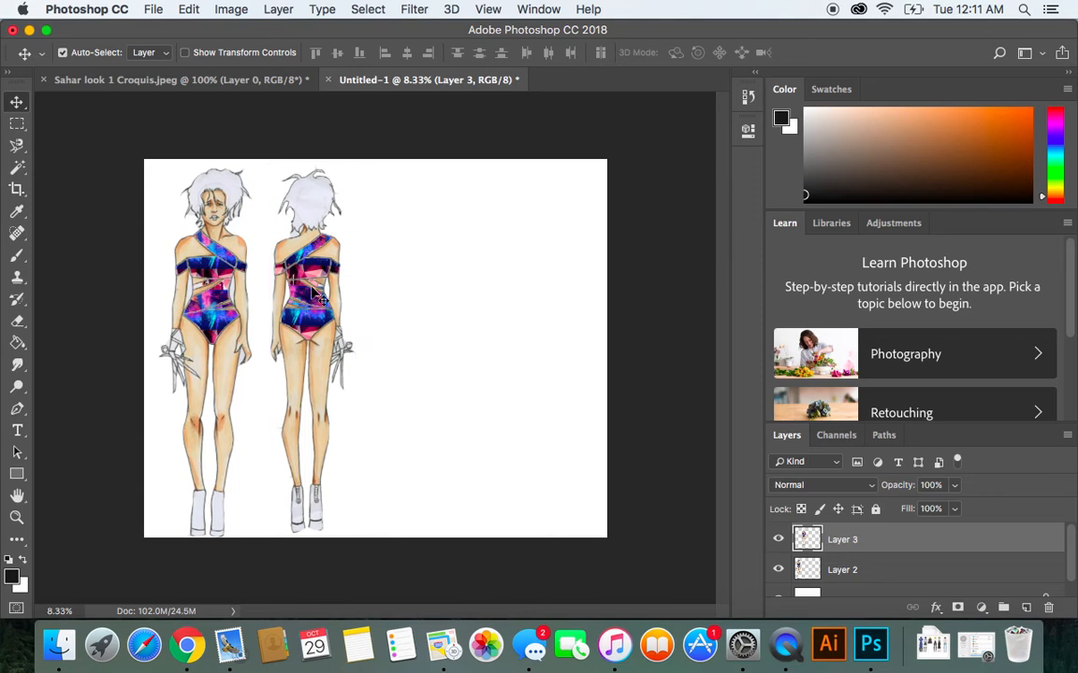
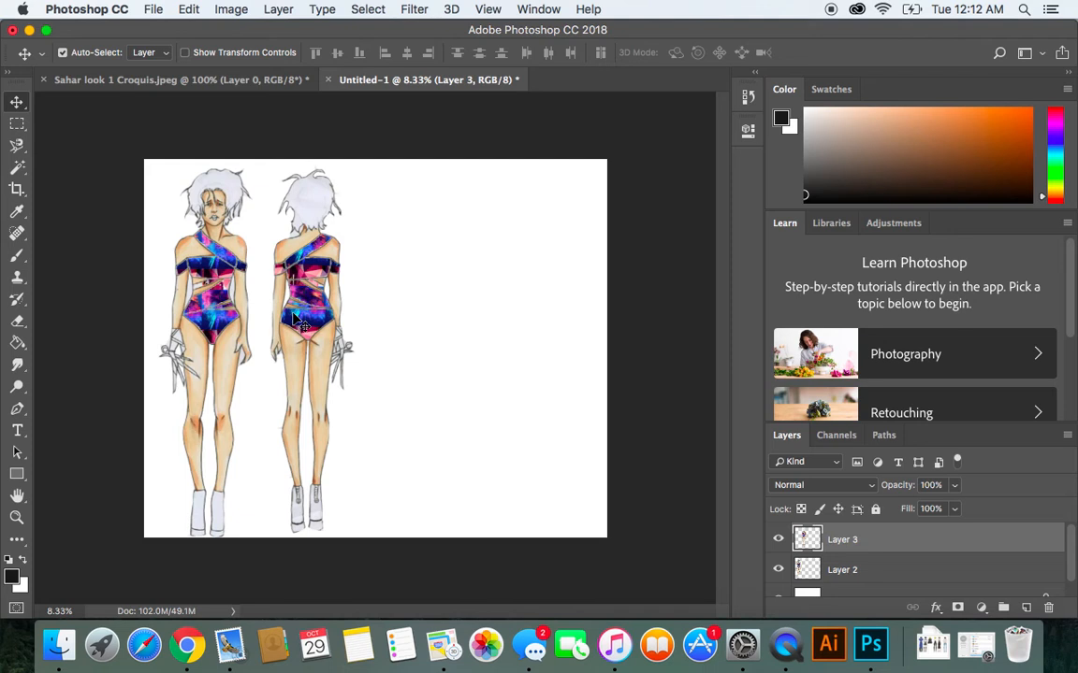
left_click_drag(296, 318, 317, 309)
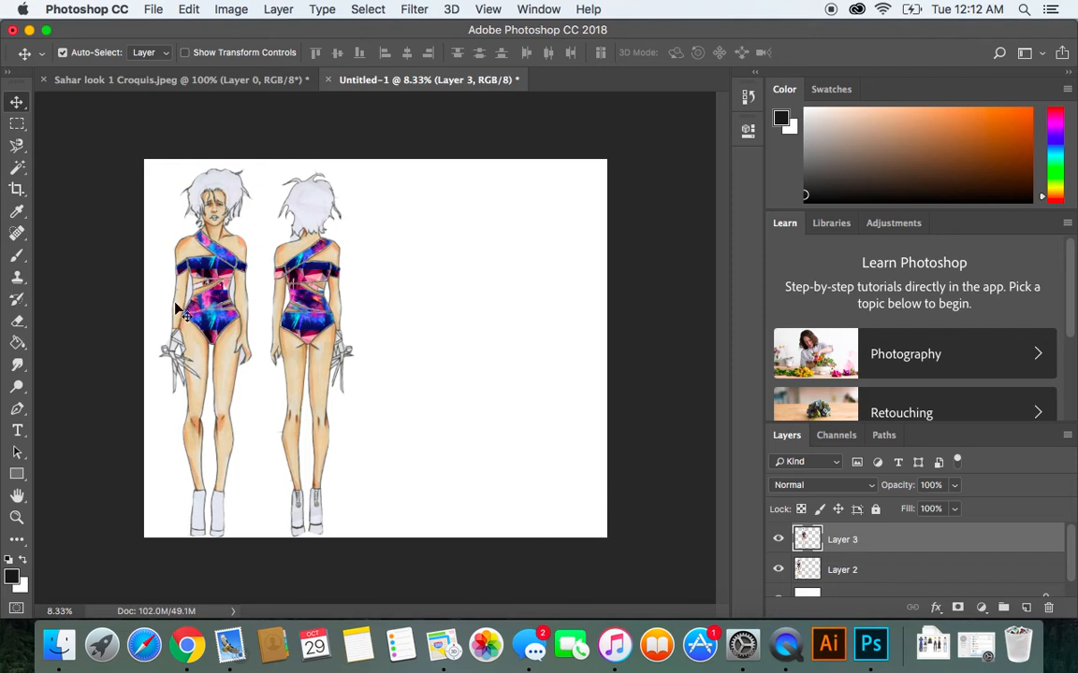
- Duplicate the front croquis and place the copy on the far side of the back croquis
left_click(209, 311)
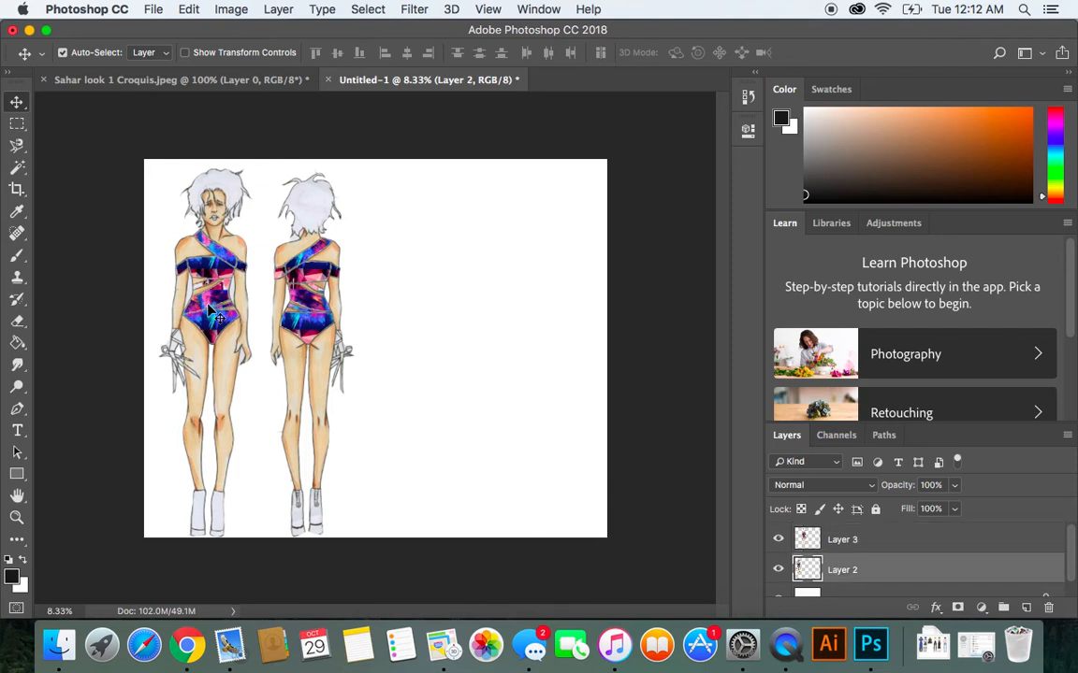
key("super+t")
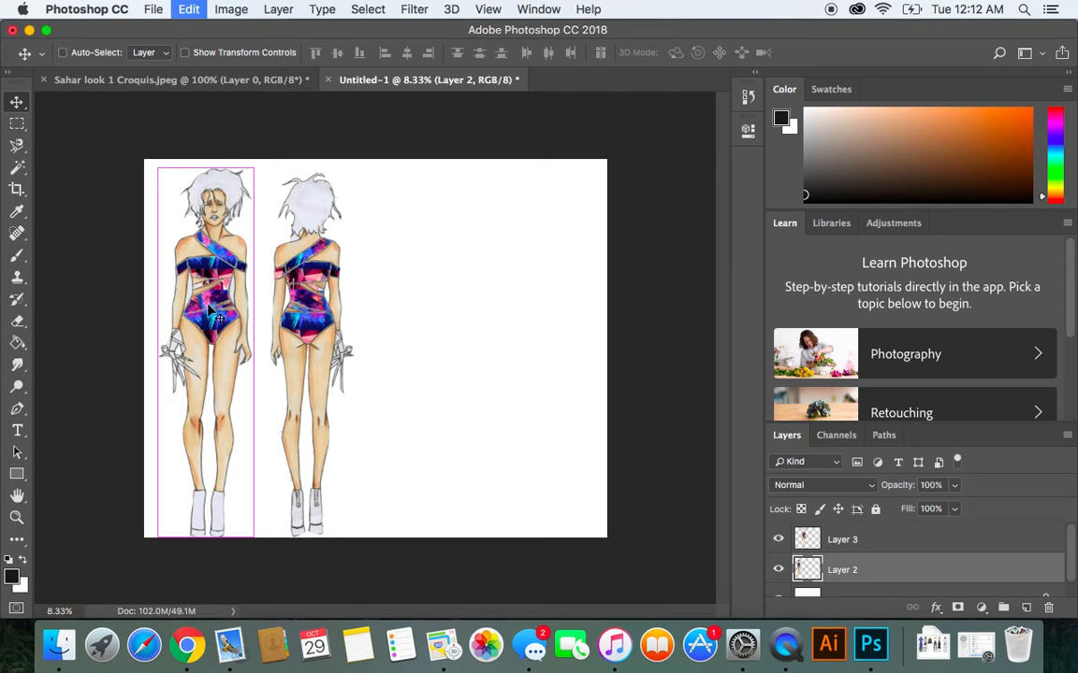
key("super+v")
mouse_move(209, 308)
left_mouse_down()
mouse_move(241, 308)
mouse_move(212, 309)
left_mouse_up()
left_click_drag(405, 314, 428, 313)
- Duplicate the back croquis and place the copy to the right of the second front croquis
left_click(311, 309)
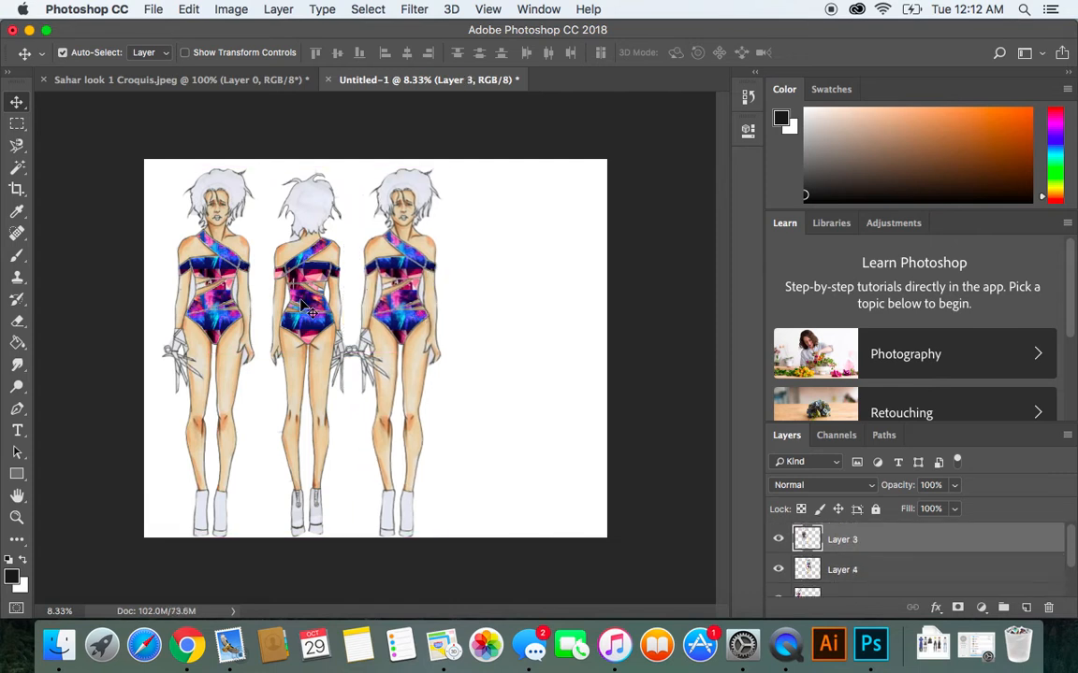
key("super+c")
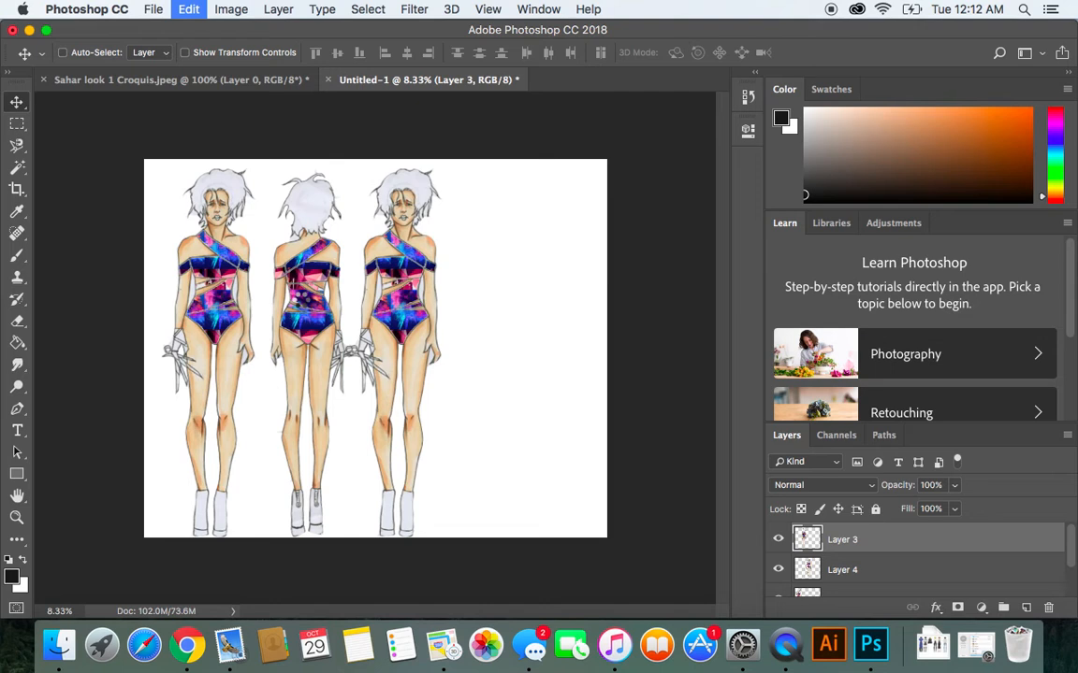
key("super+v")
left_click_drag(332, 277, 491, 299)
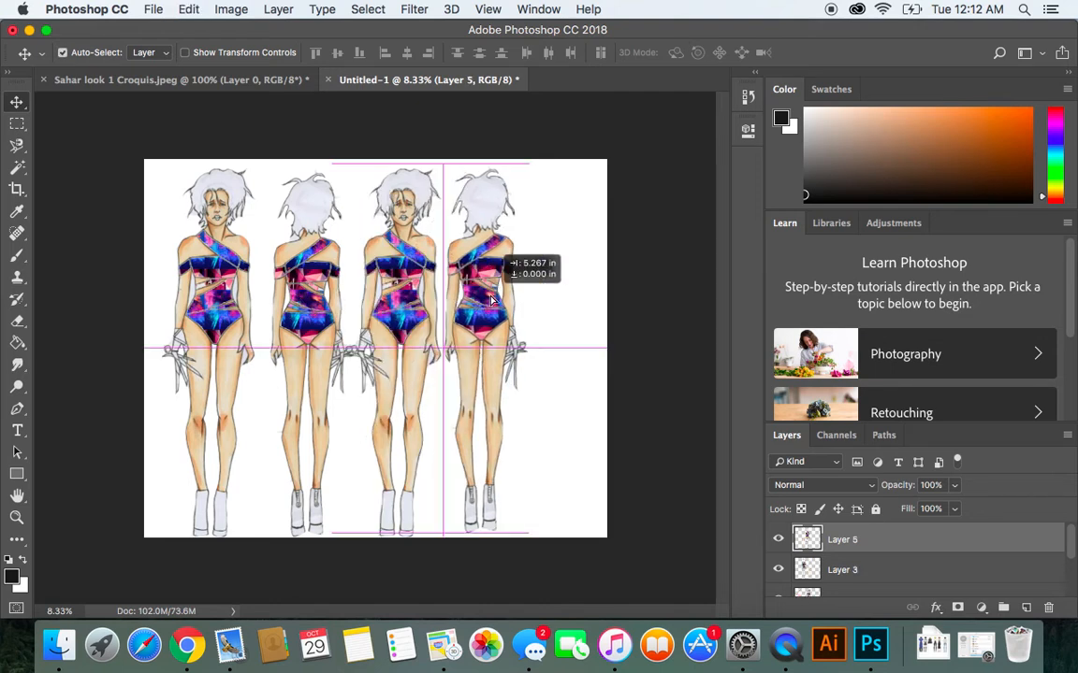
left_click_drag(491, 299, 502, 299)
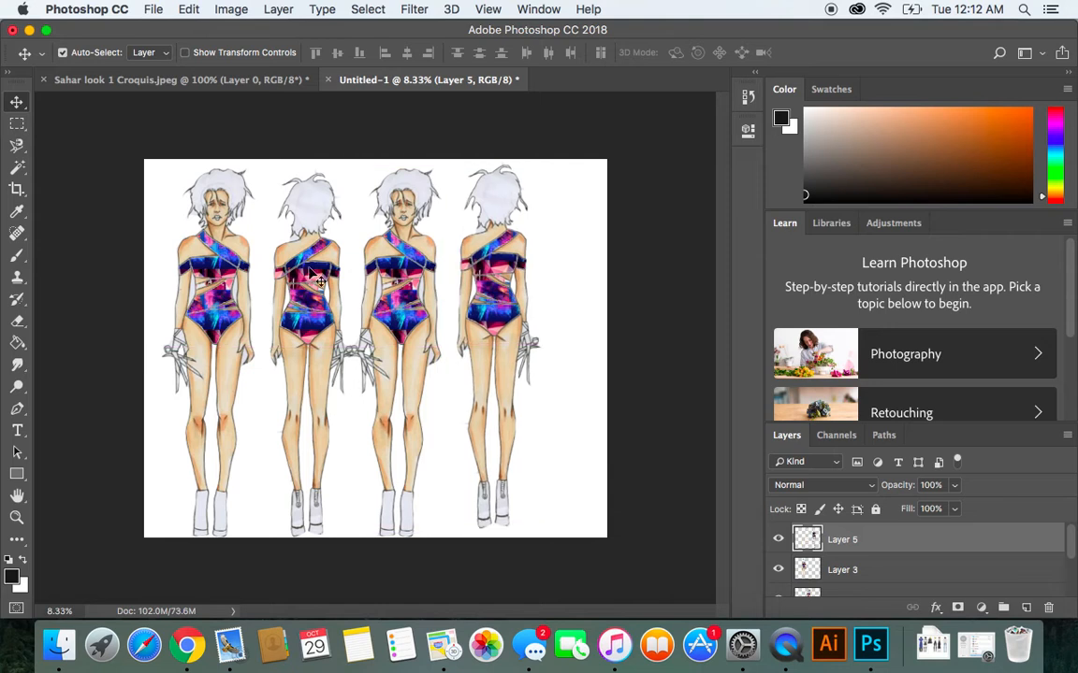
- Shift the first front croquis toward the page's left edge and lower the first back croquis beside it, feet beyond the page's bottom edge
left_click_drag(308, 271, 281, 348)
left_click_drag(220, 304, 200, 304)
left_click_drag(279, 349, 272, 346)
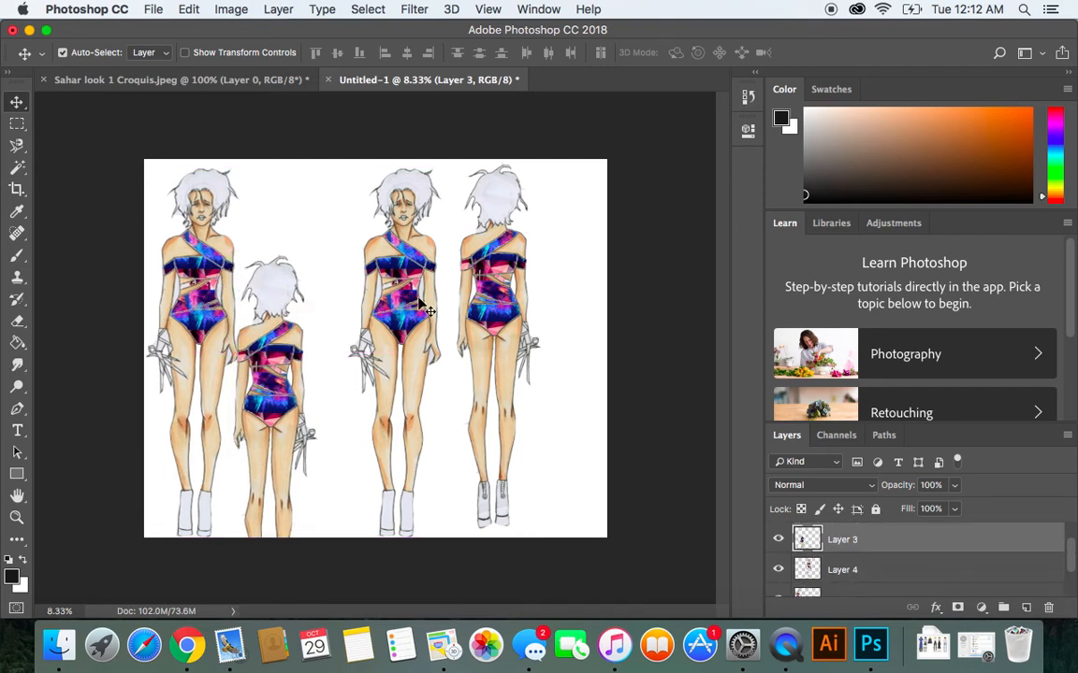
- Stagger the second pair like the first by nudging its front croquis left and lowering its back croquis to match
left_click(391, 311)
left_click_drag(391, 311, 379, 311)
left_click(454, 326)
left_click_drag(454, 325, 470, 381)
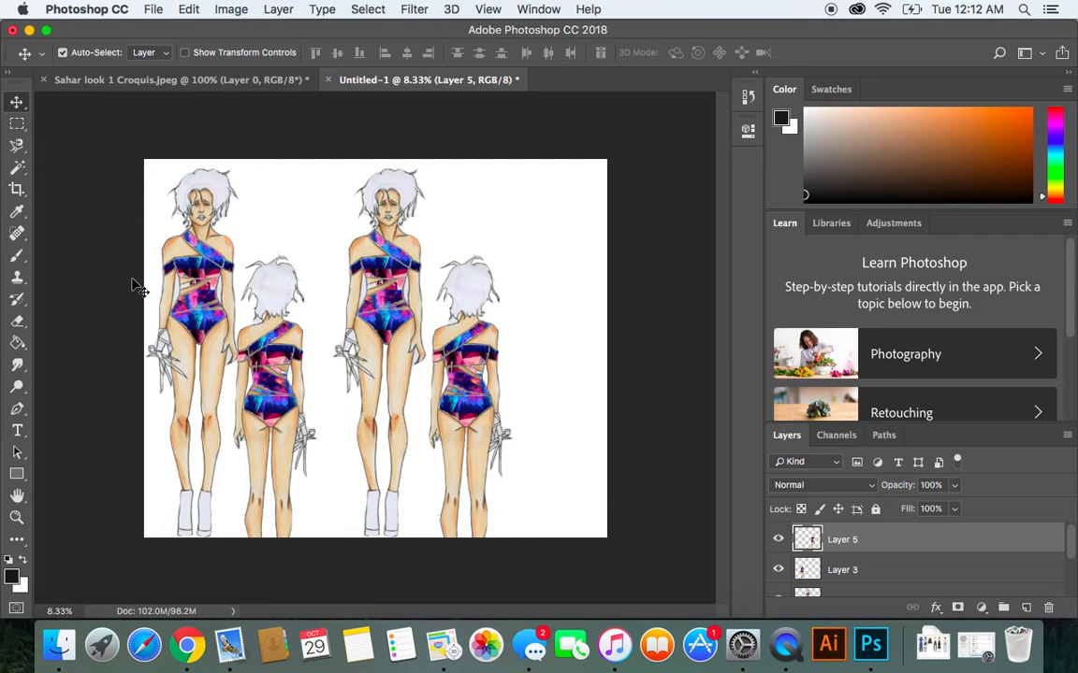
- Duplicate the leftmost front croquis and arrange the copy and the middle front croquis as an overlapping pair at the page's centre
left_click(201, 281)
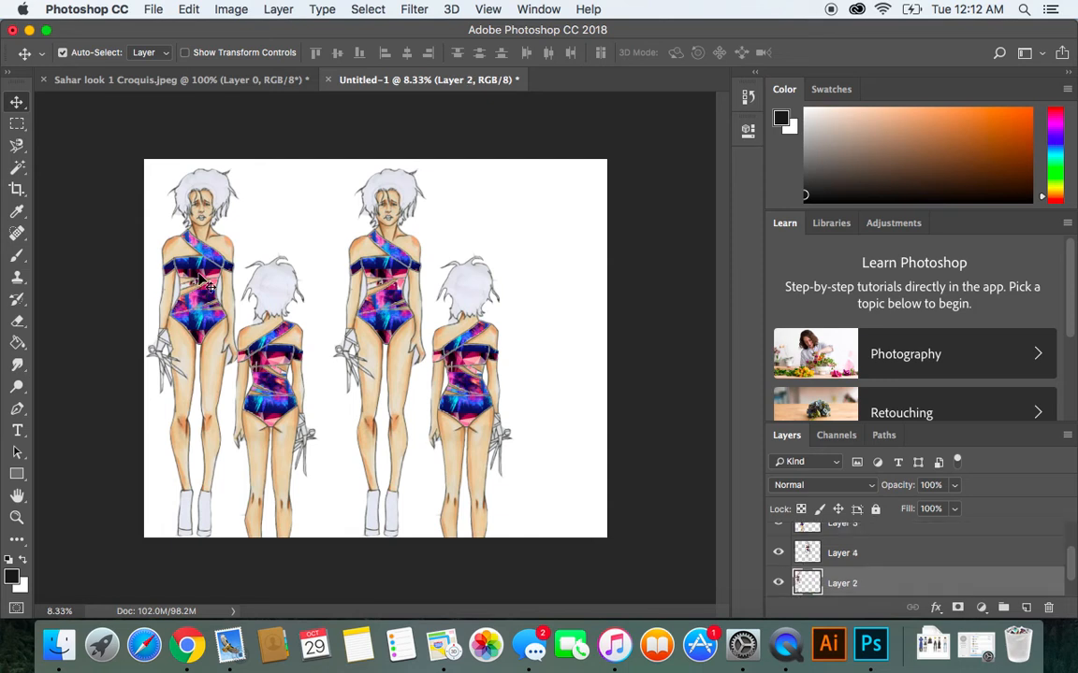
left_click(188, 8)
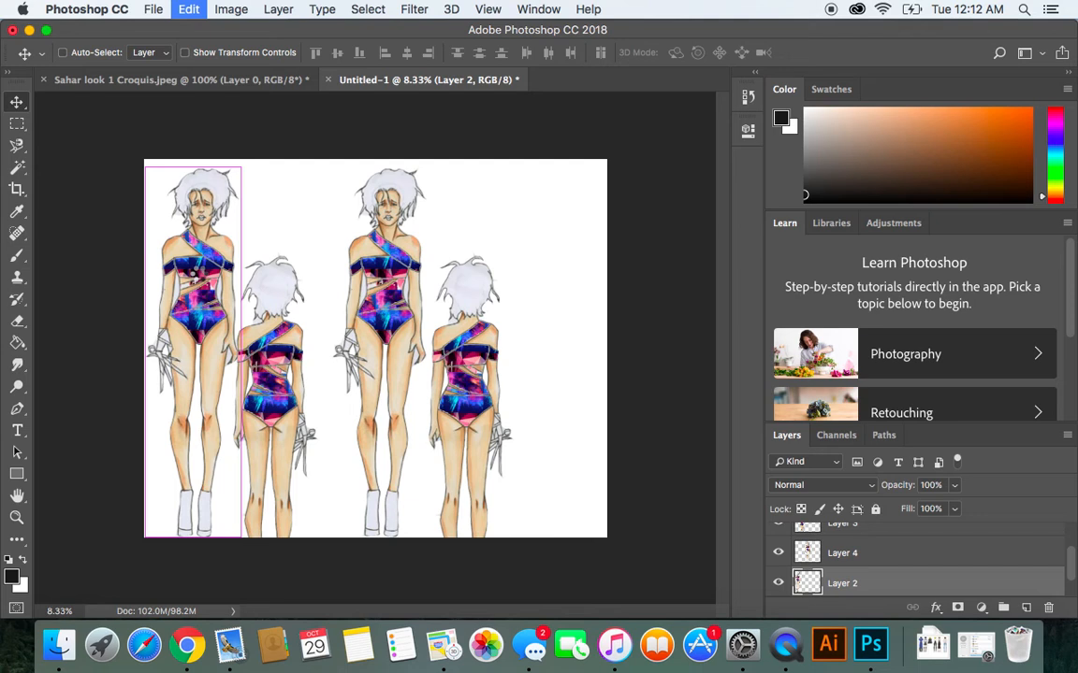
key("super+v")
left_click_drag(199, 277, 345, 319)
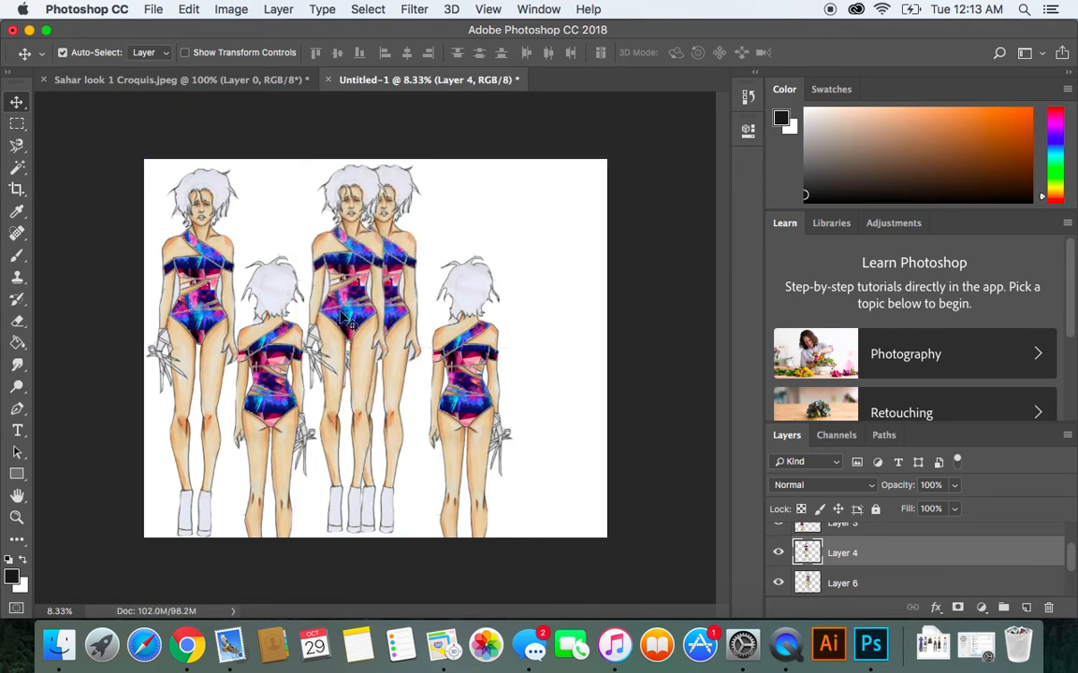
- Select the hair, face, upper body and right-hand leg with its boot on the foremost middle croquis, Layer 4, using Quick Selection
left_click(17, 166)
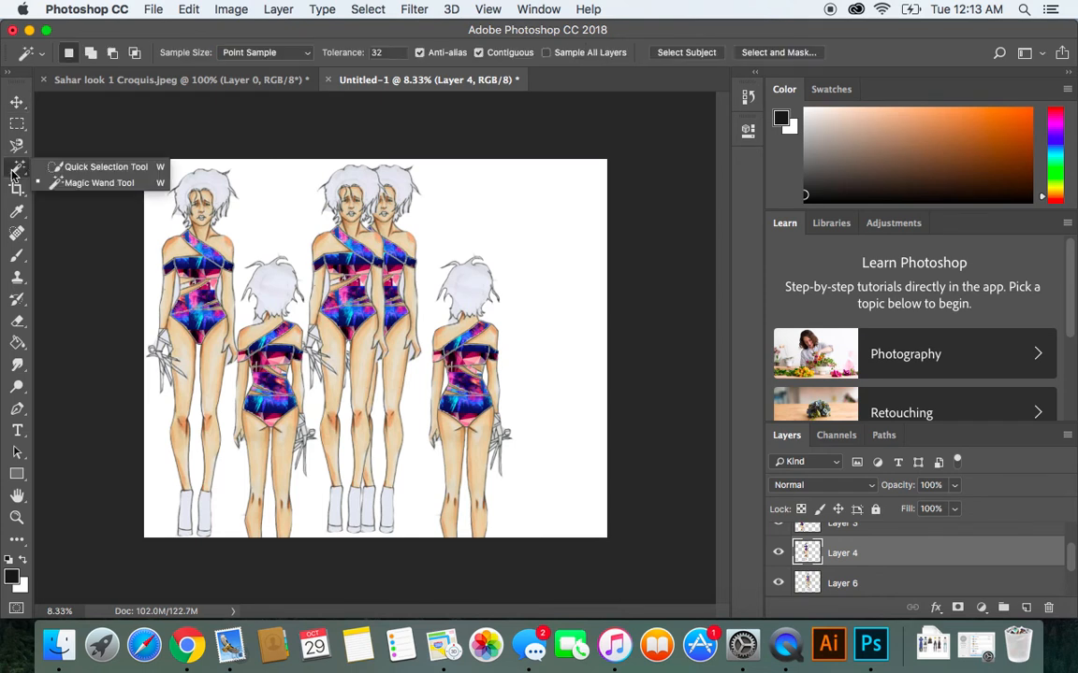
left_click(94, 167)
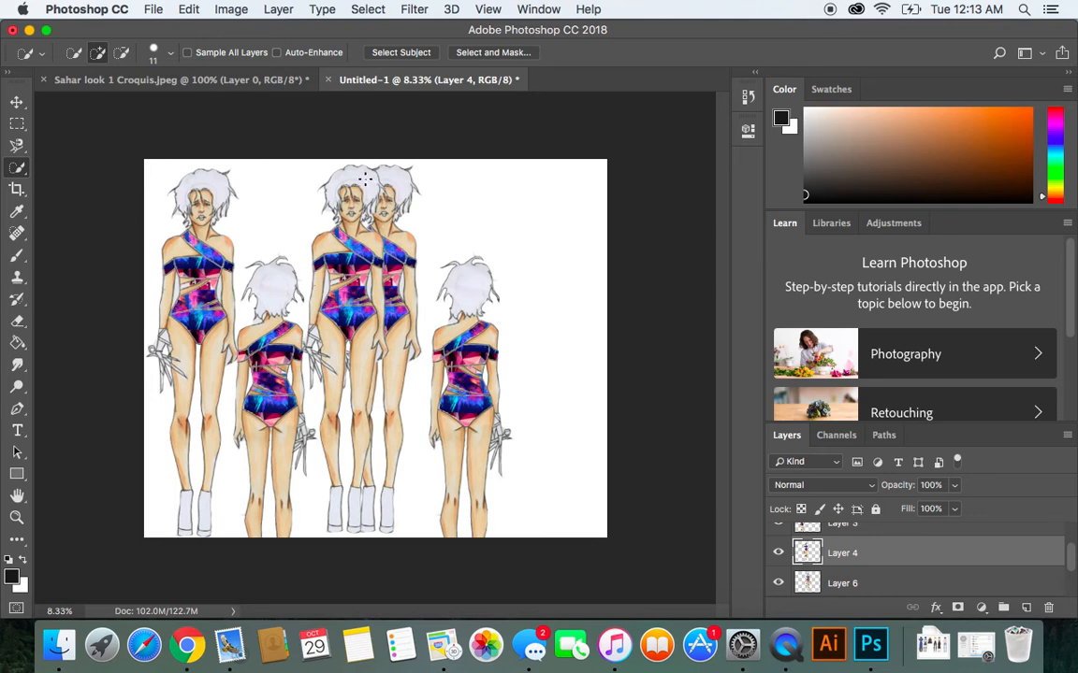
mouse_move(356, 180)
left_mouse_down()
mouse_move(344, 175)
mouse_move(350, 171)
mouse_move(346, 237)
mouse_move(317, 253)
mouse_move(327, 250)
left_mouse_up()
left_click_drag(342, 270, 348, 318)
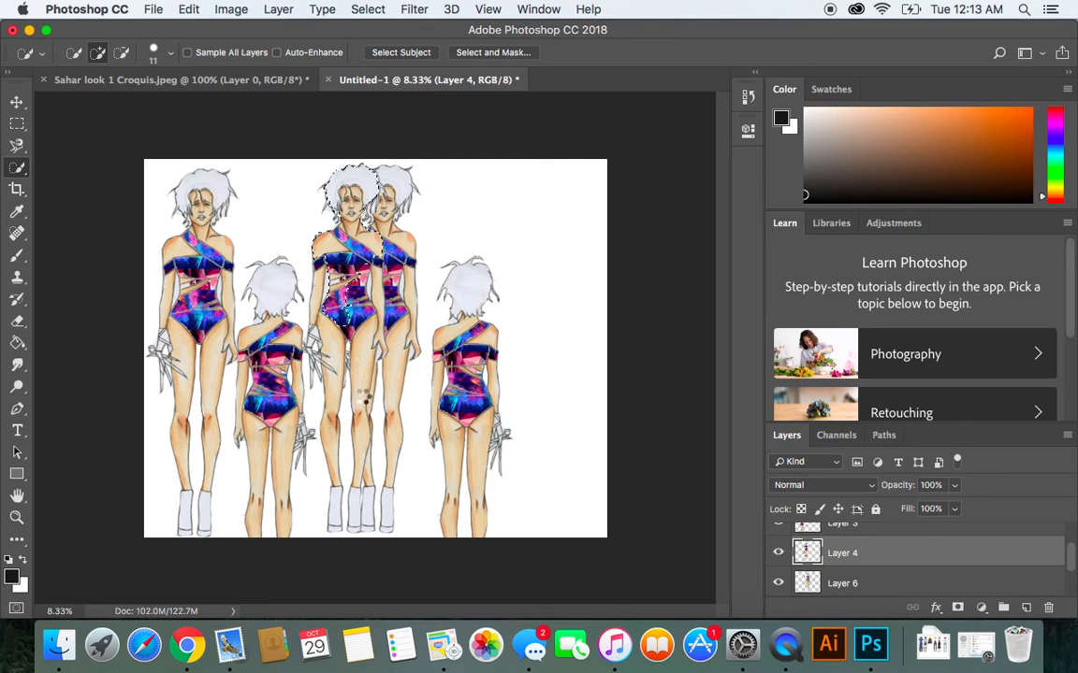
left_click_drag(361, 395, 359, 398)
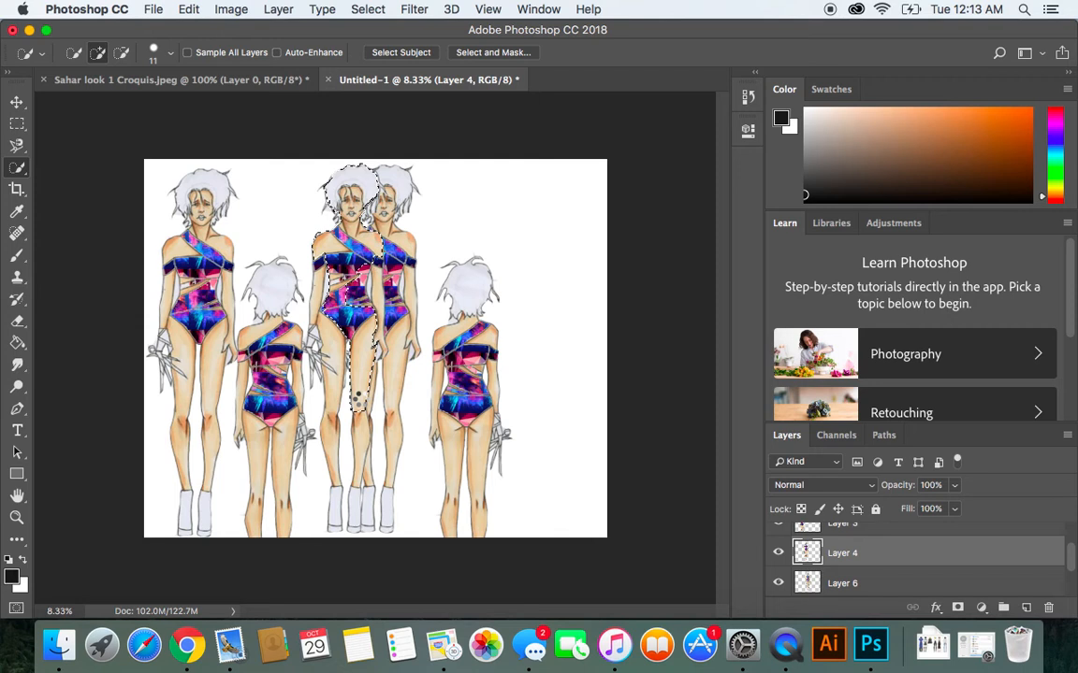
left_click(361, 399)
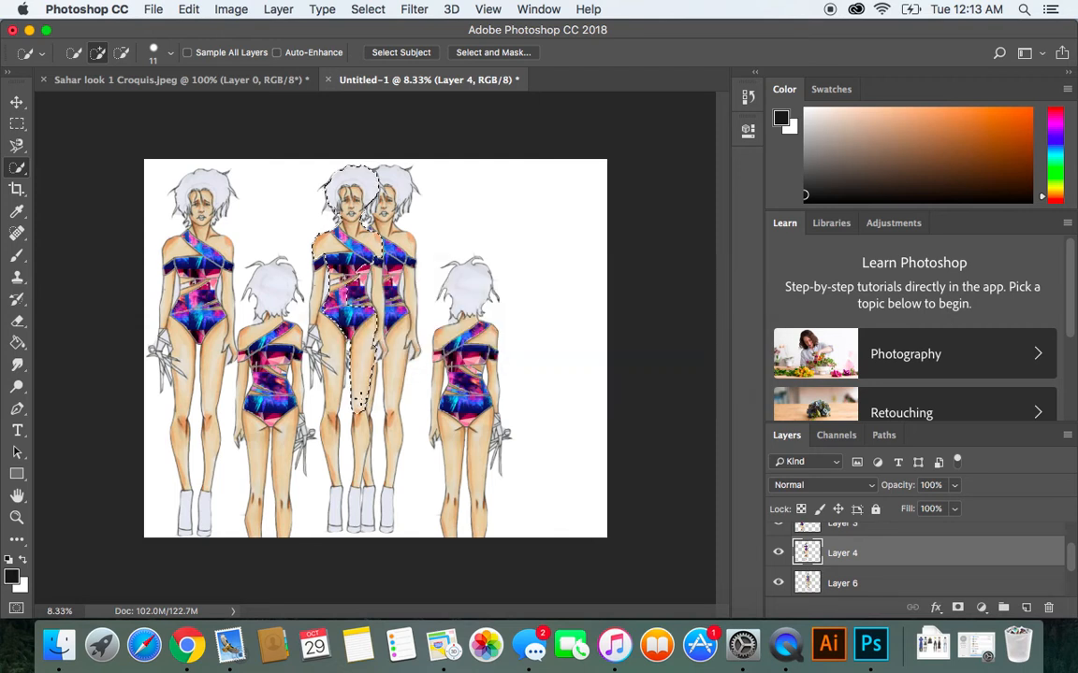
left_click_drag(360, 421, 352, 514)
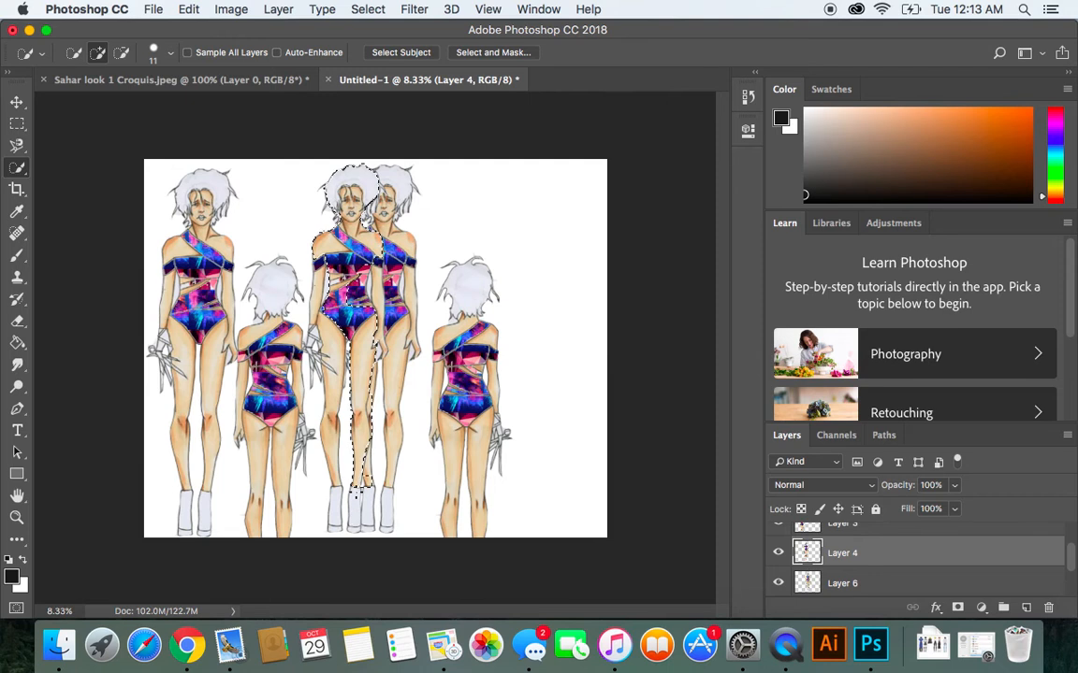
left_click(351, 520)
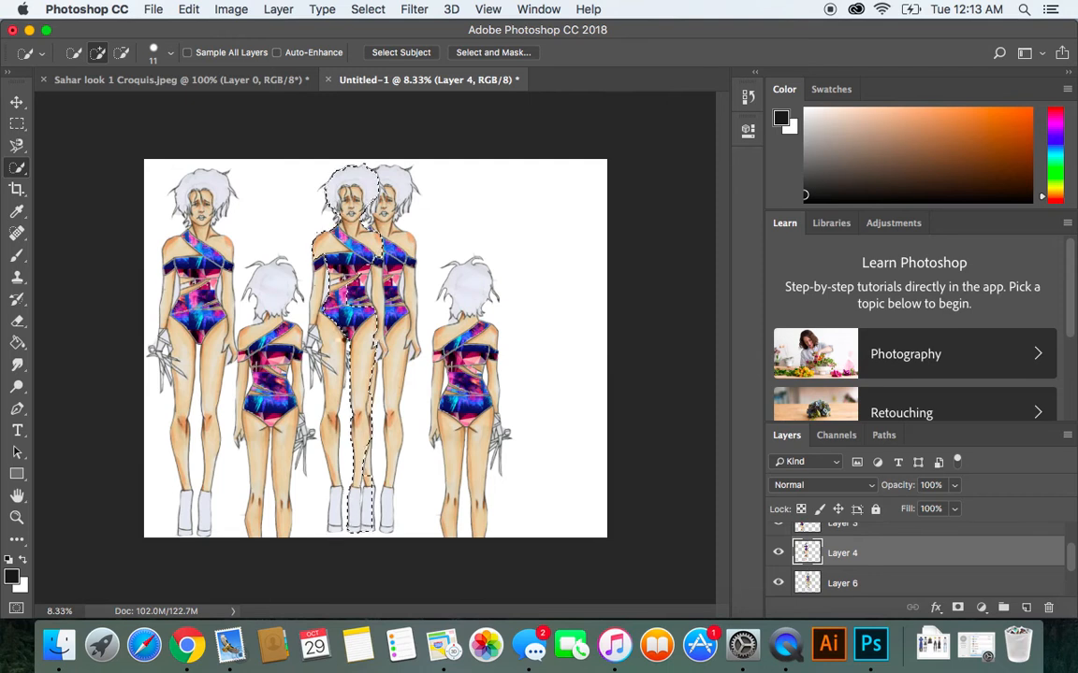
- Add the foremost middle croquis's left-hand leg and boot to the selection
left_click(334, 337)
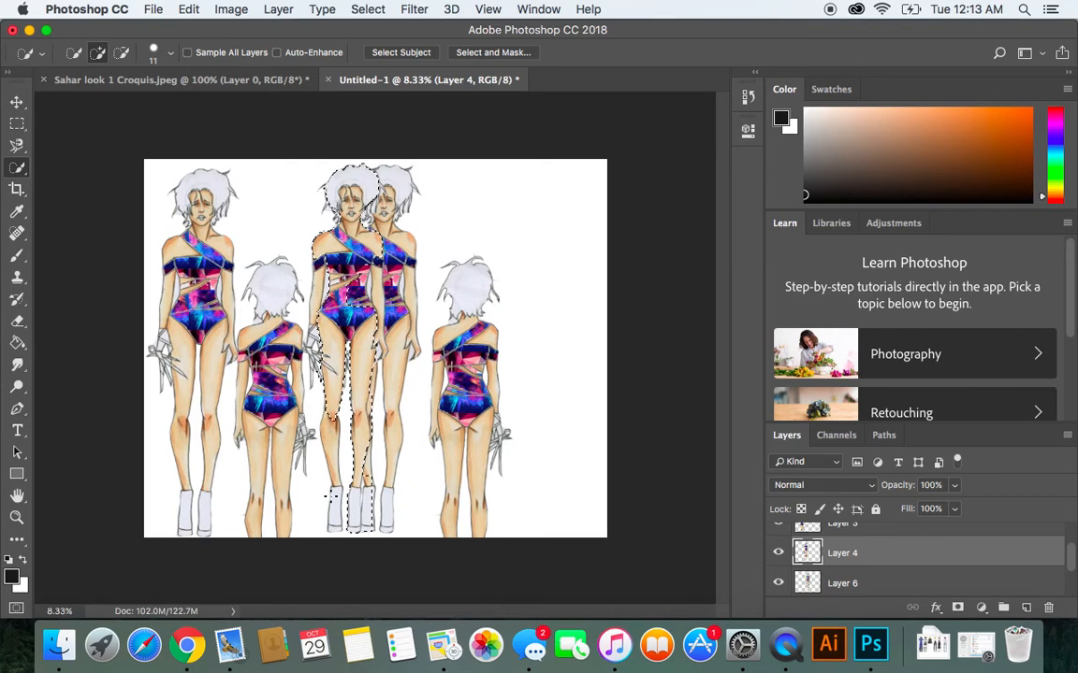
left_click_drag(329, 440, 334, 520)
left_click_drag(333, 524, 326, 529)
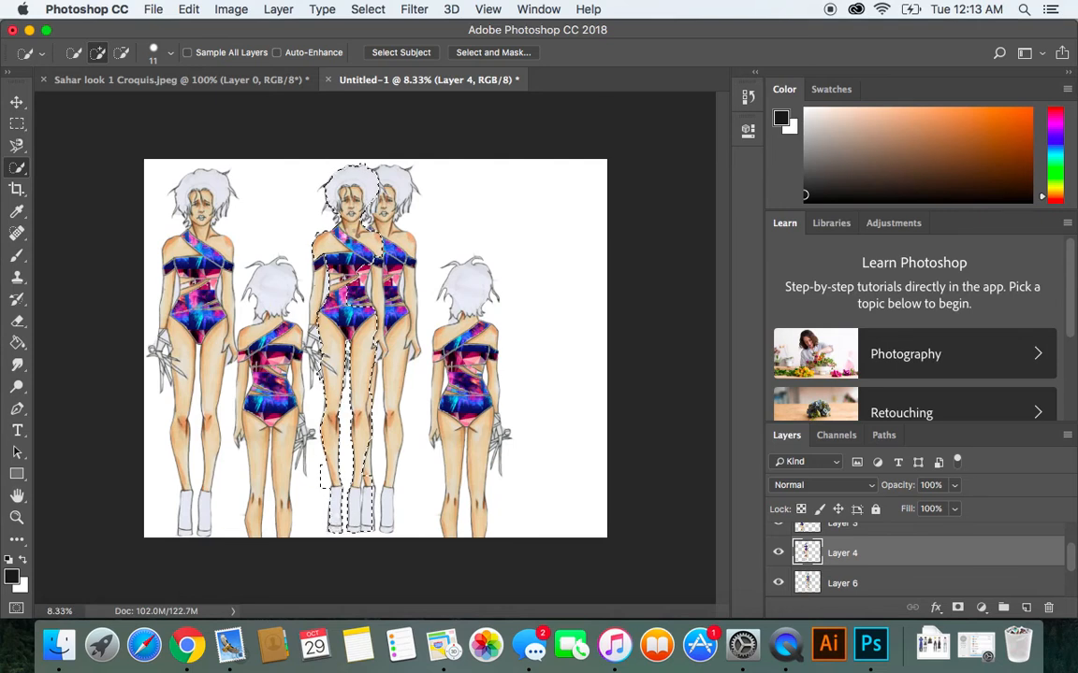
- Extend the selection over the foremost middle croquis's arms, hands and sleeve bands, refining its outline around the figure
left_click(320, 264)
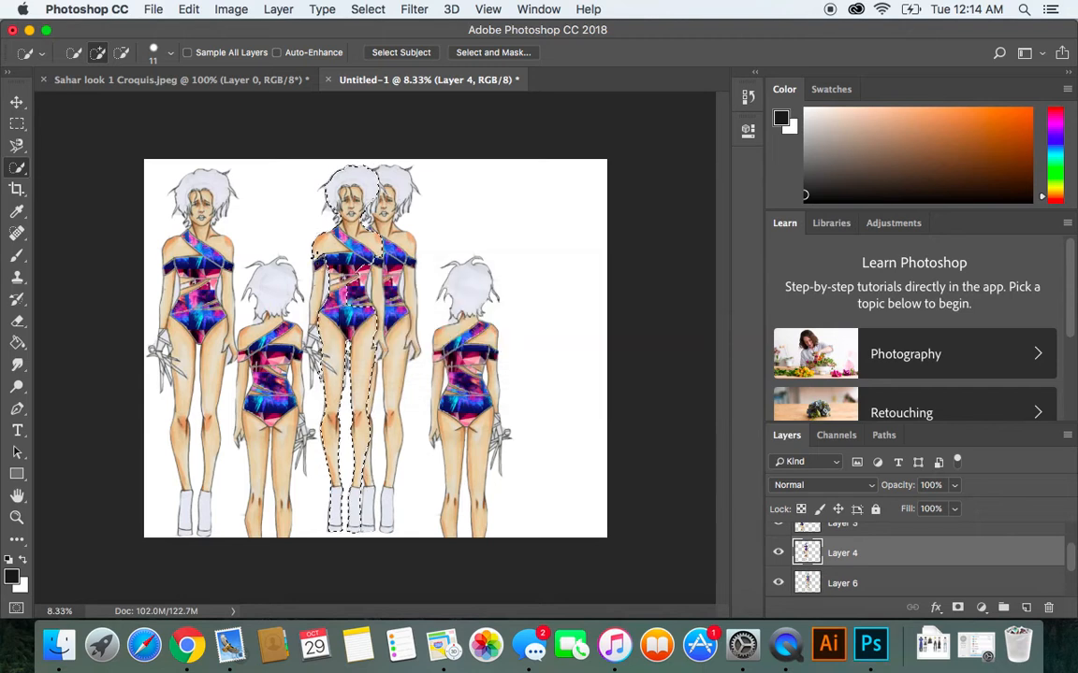
left_click(324, 470)
left_click(319, 287)
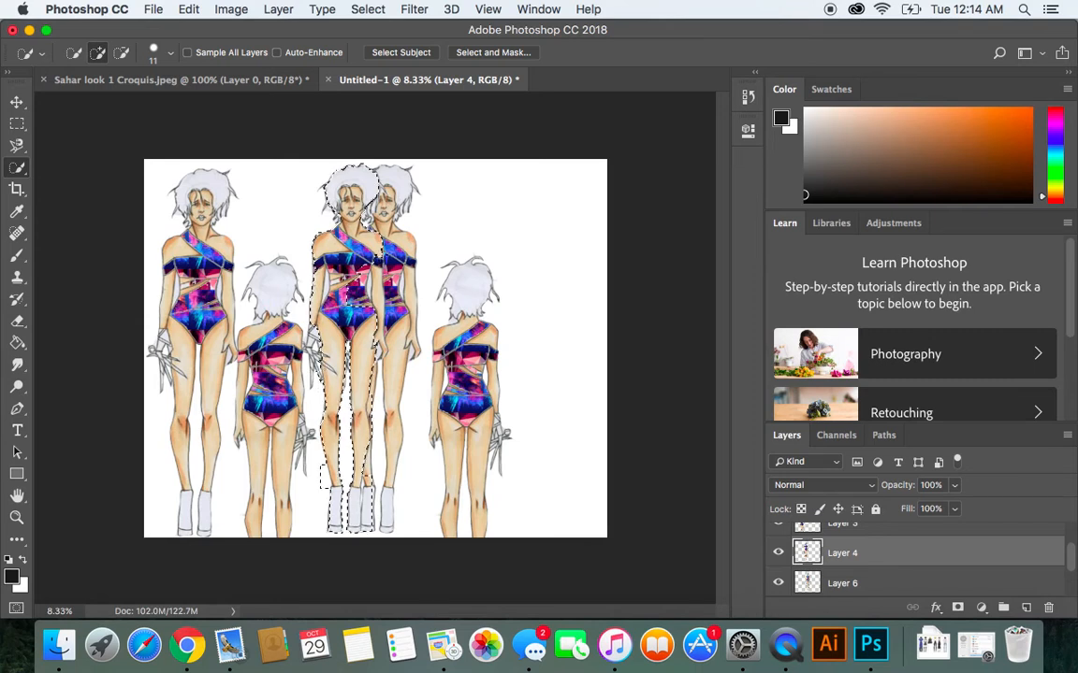
left_click(377, 261)
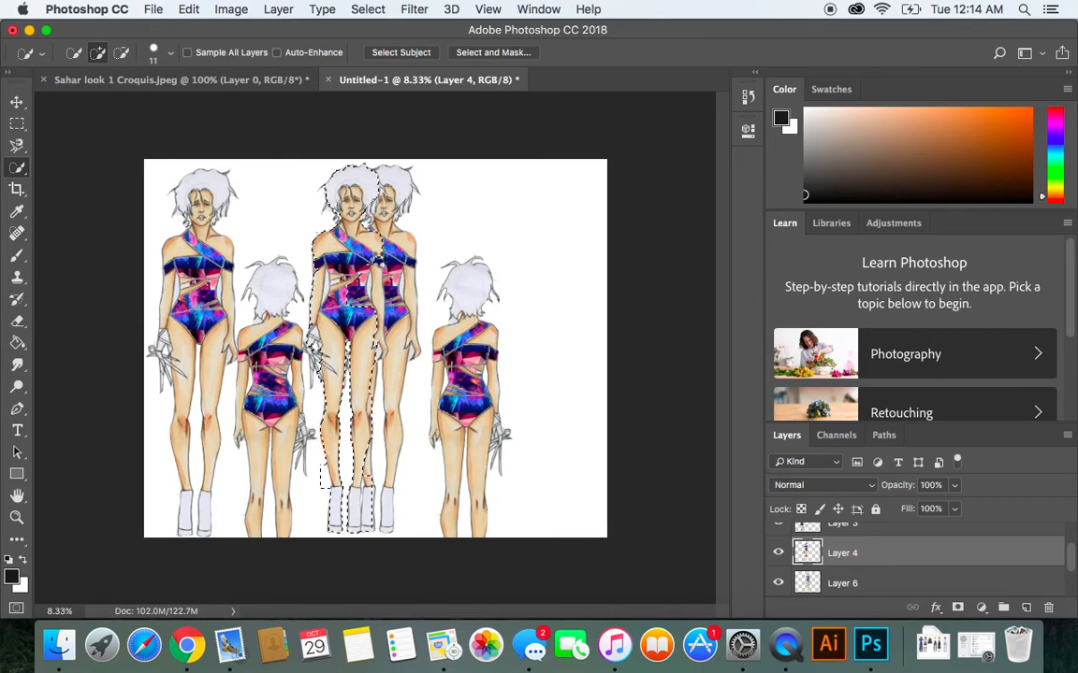
left_click(377, 261)
left_click(377, 260)
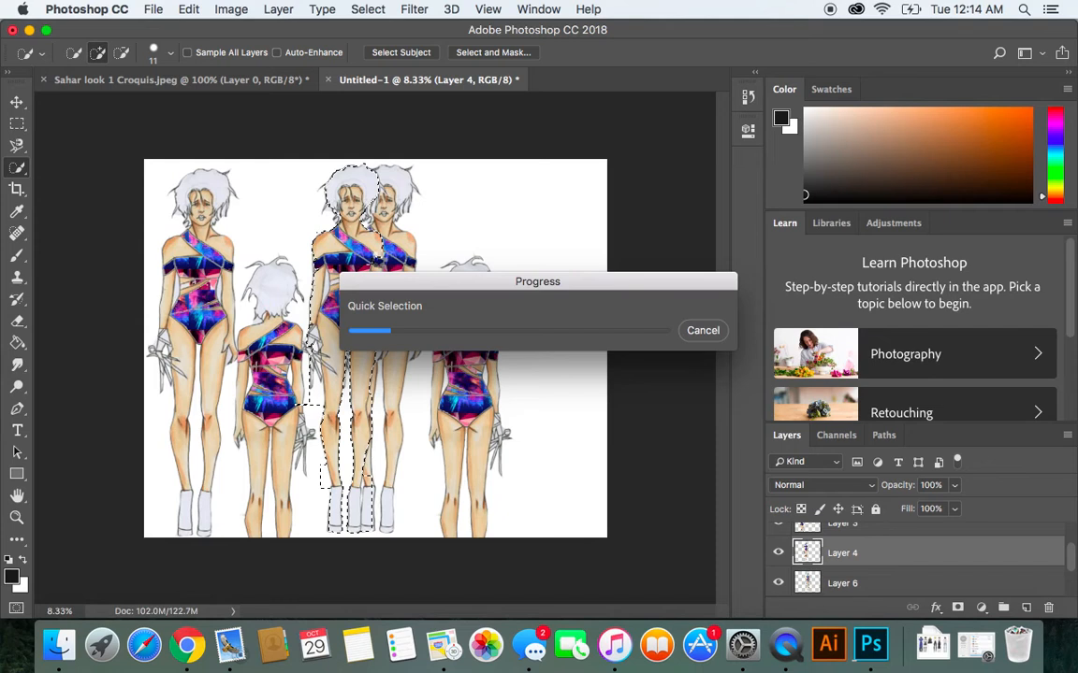
left_click(376, 261)
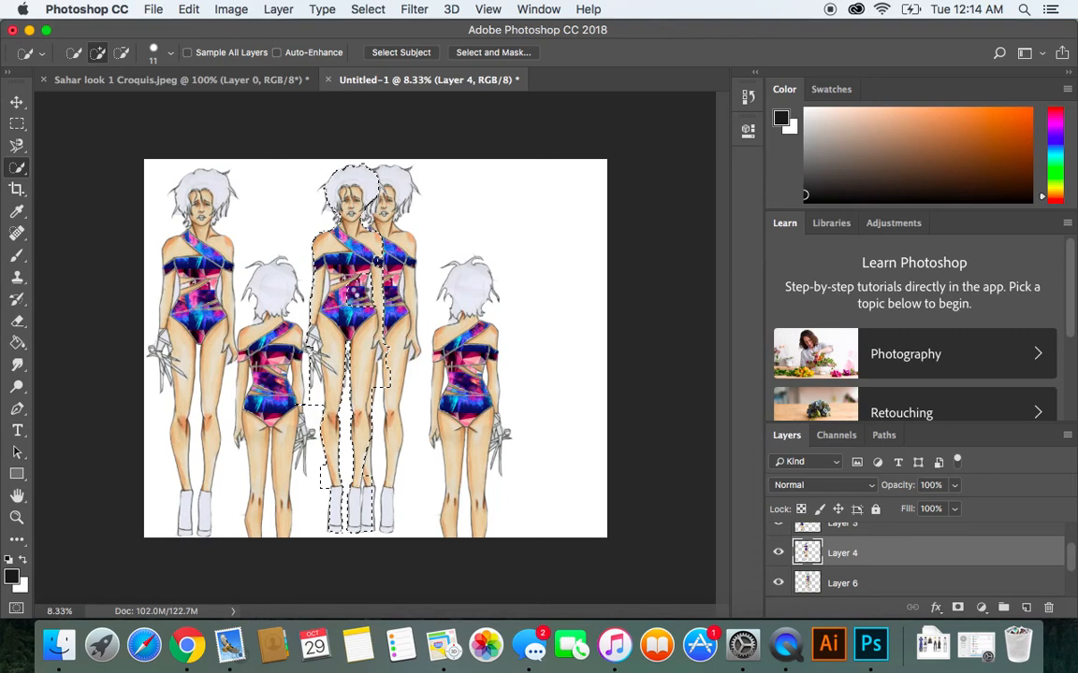
left_click(314, 277)
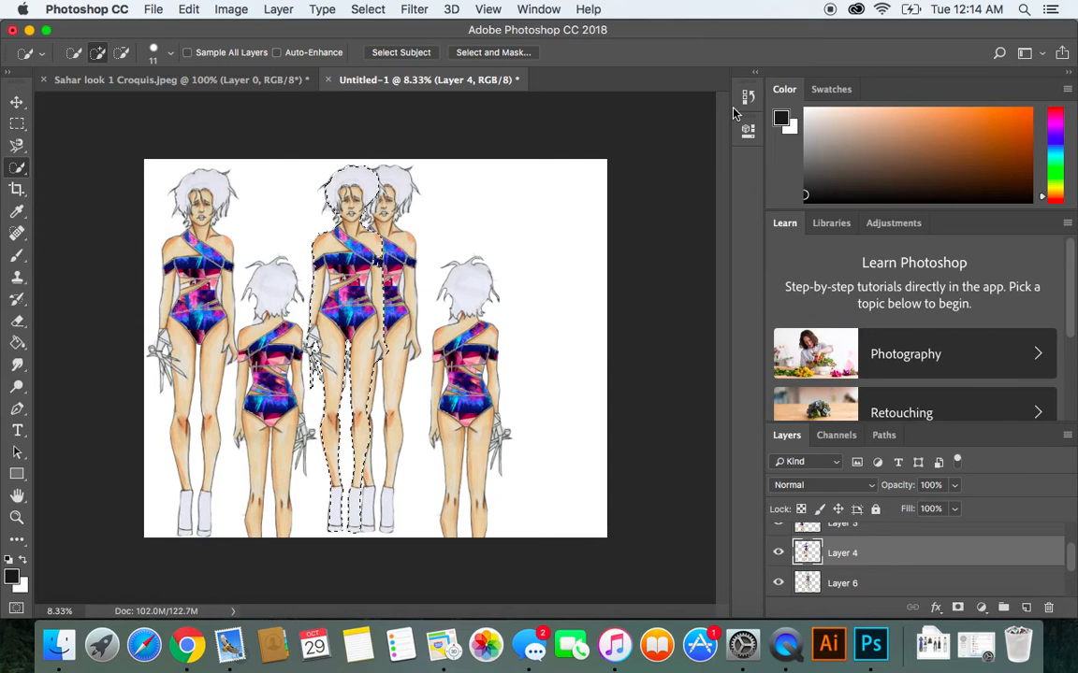
- Choose the regular Brush tool and set the foreground colour to near-black #1b1b1b
key("super+equal")
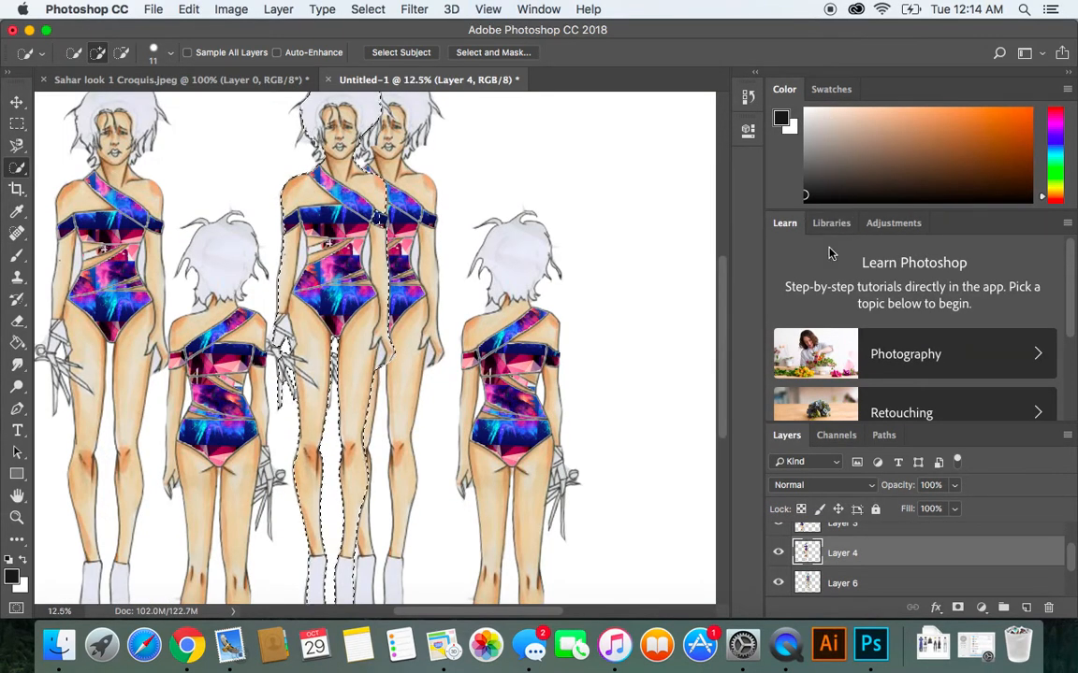
mouse_move(724, 299)
left_mouse_down()
mouse_move(720, 233)
mouse_move(722, 281)
left_mouse_up()
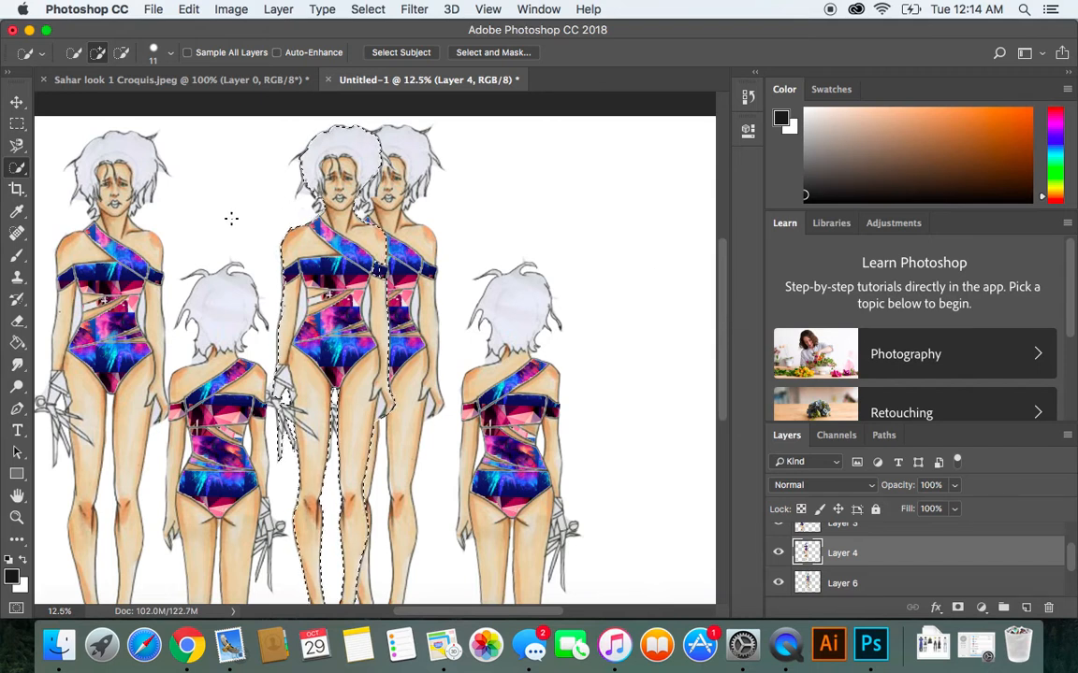
left_click(17, 258)
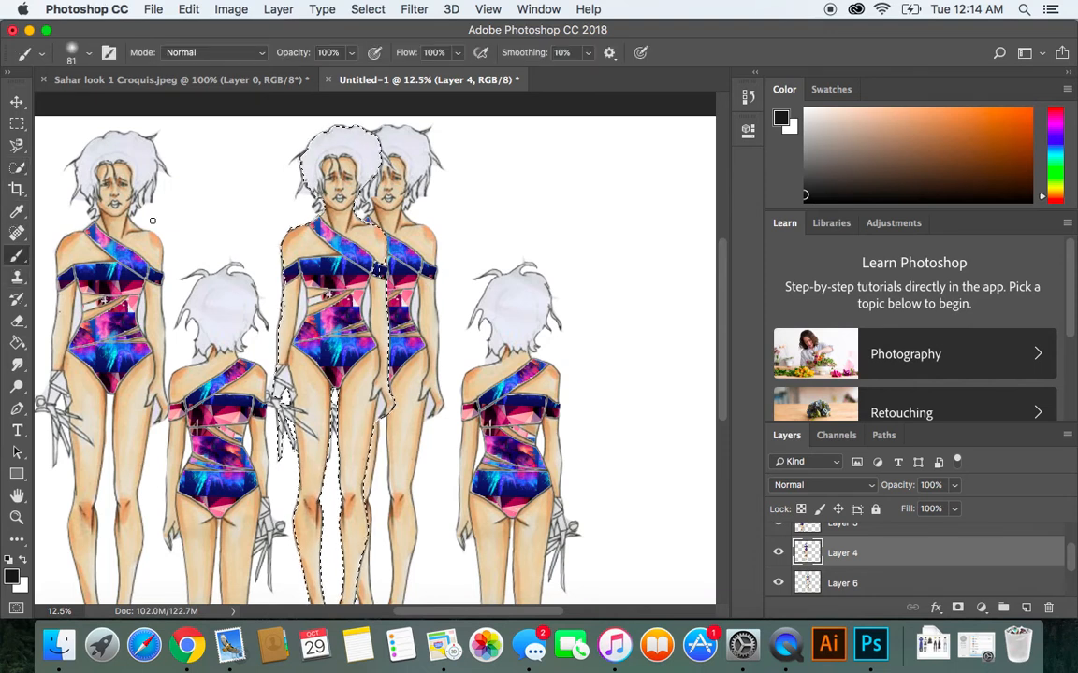
left_click(16, 254)
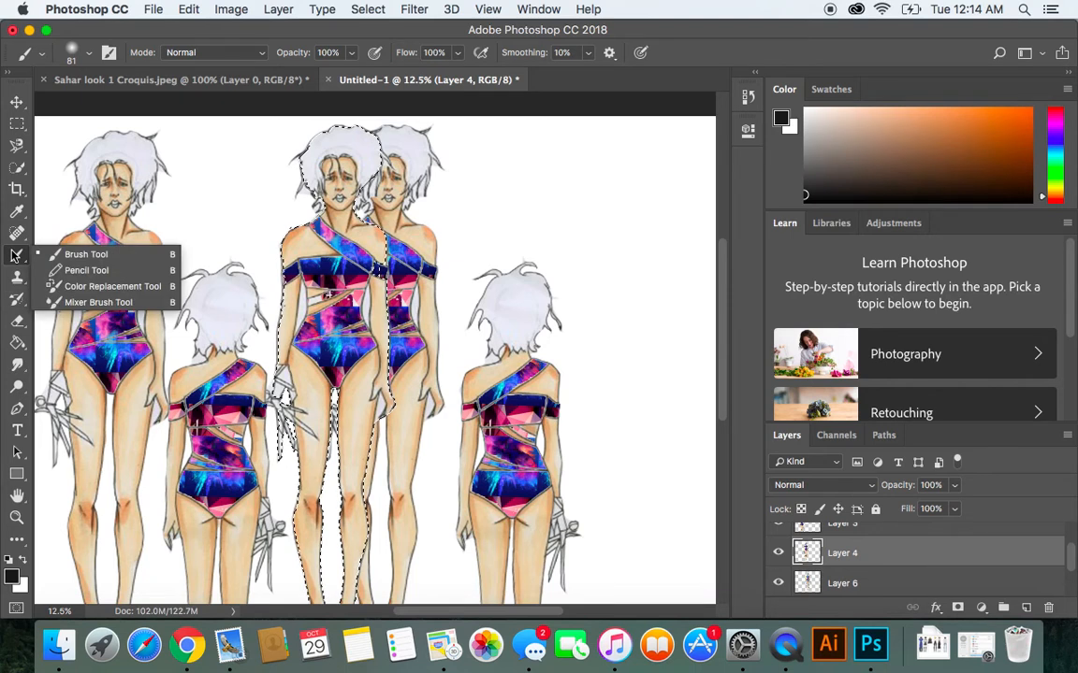
left_click(95, 253)
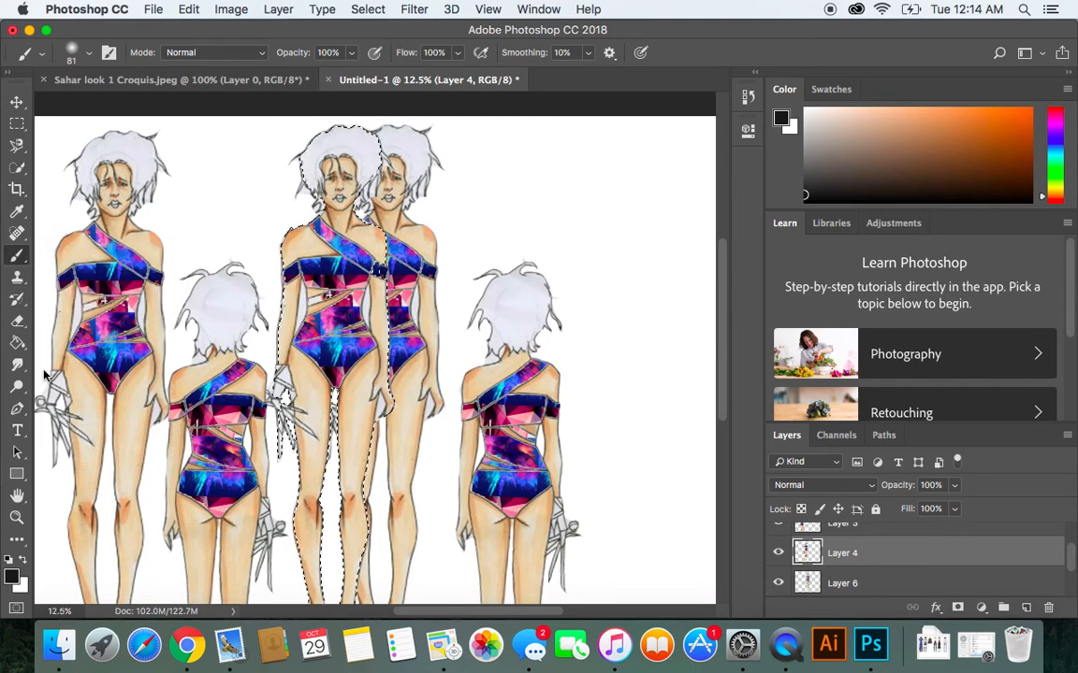
left_click(13, 581)
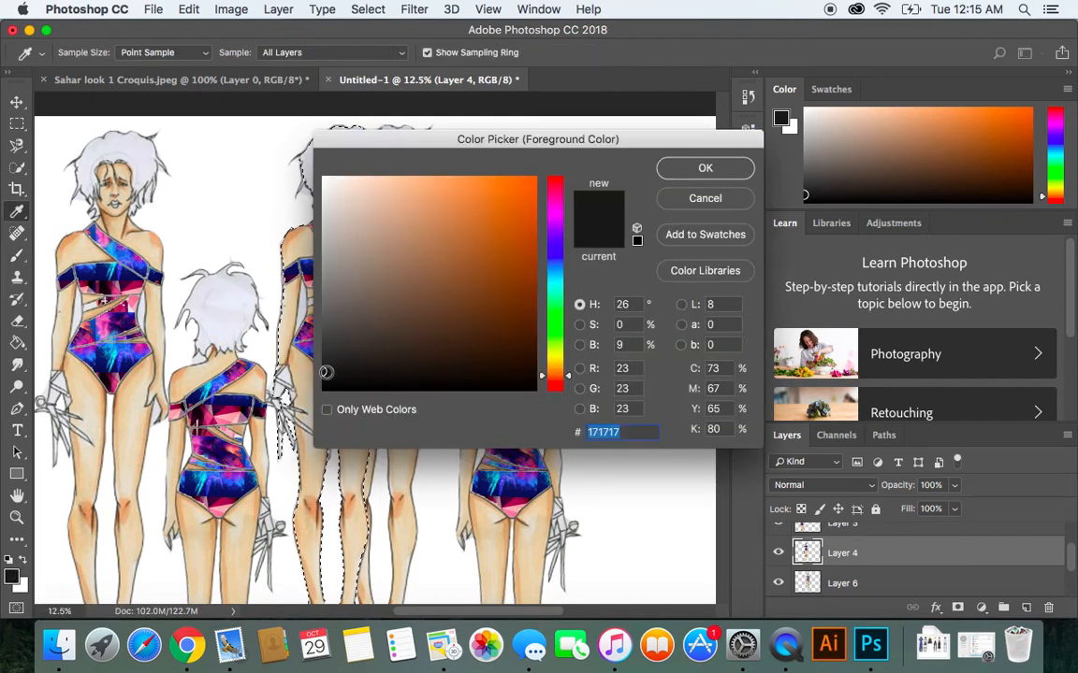
left_click(322, 368)
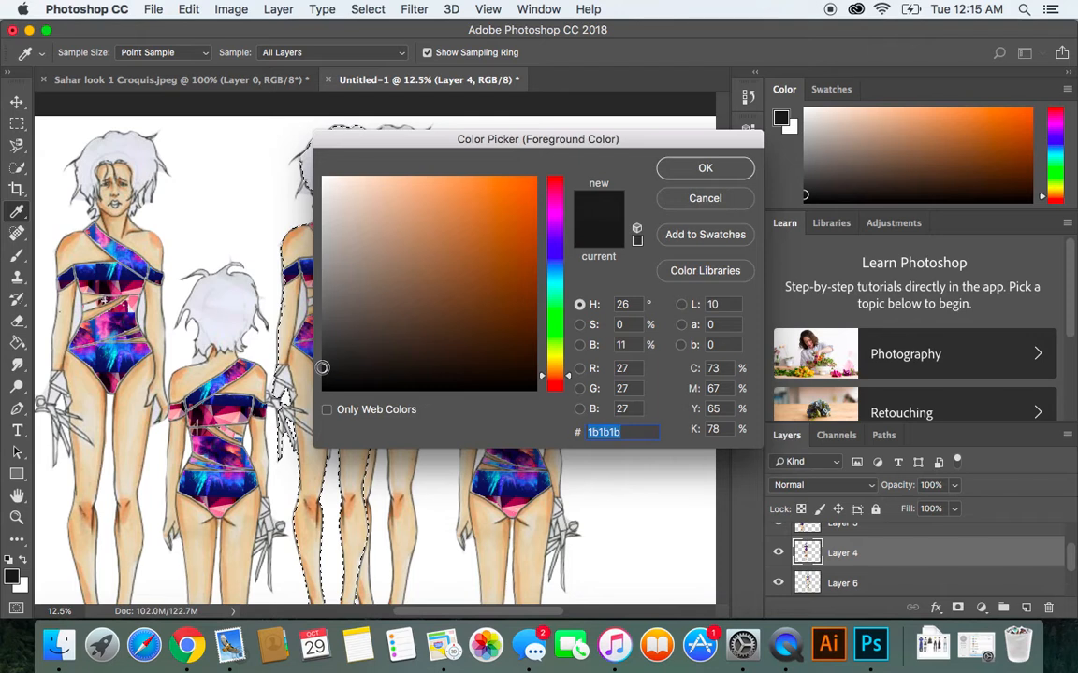
left_click(694, 166)
key("b")
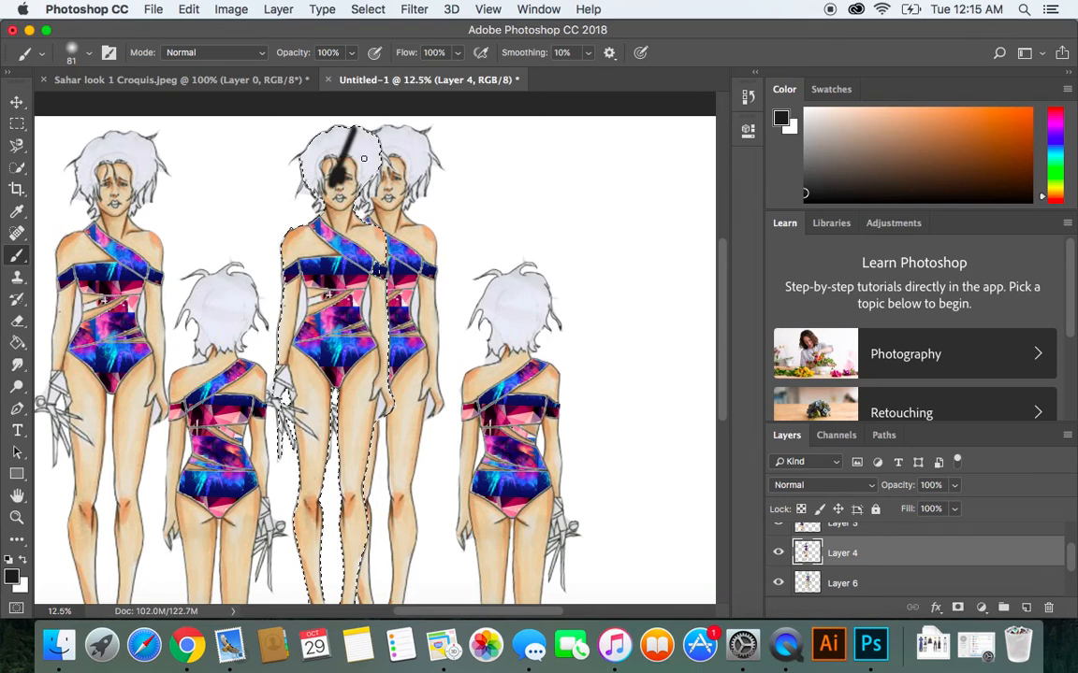
- Paint the selected middle croquis's hair and face near-black with a 153 px brush, and darken its upper body with a 4280 px dab
left_click(88, 53)
left_click_drag(126, 105, 161, 107)
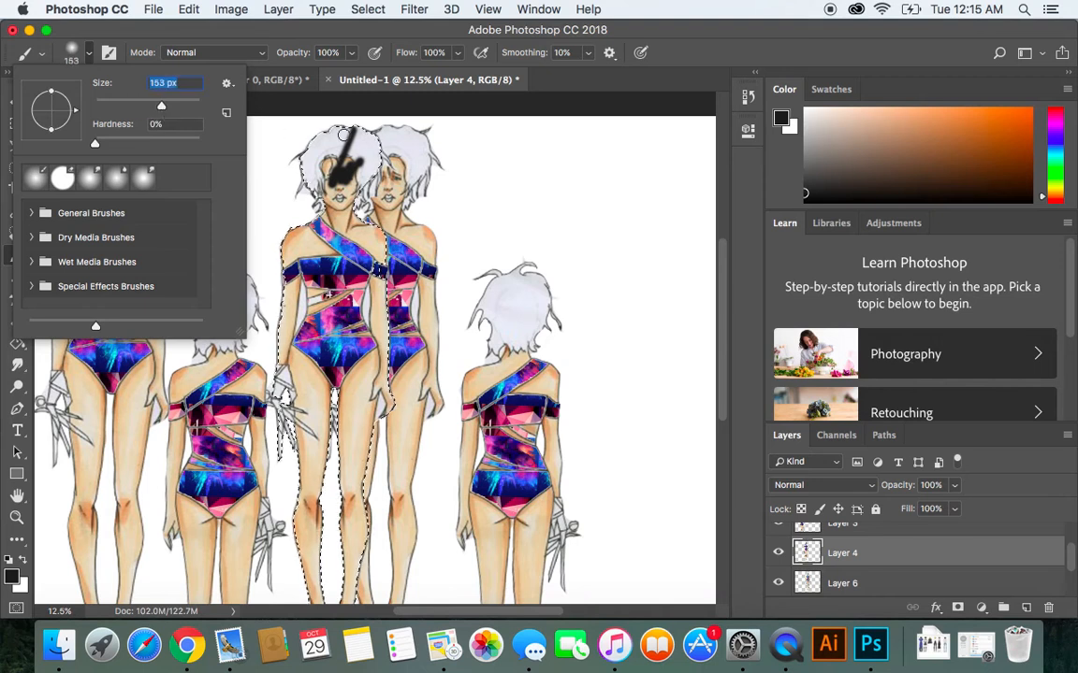
mouse_move(343, 135)
left_mouse_down()
mouse_move(299, 155)
mouse_move(281, 182)
mouse_move(309, 141)
mouse_move(337, 168)
mouse_move(365, 145)
mouse_move(327, 159)
left_mouse_up()
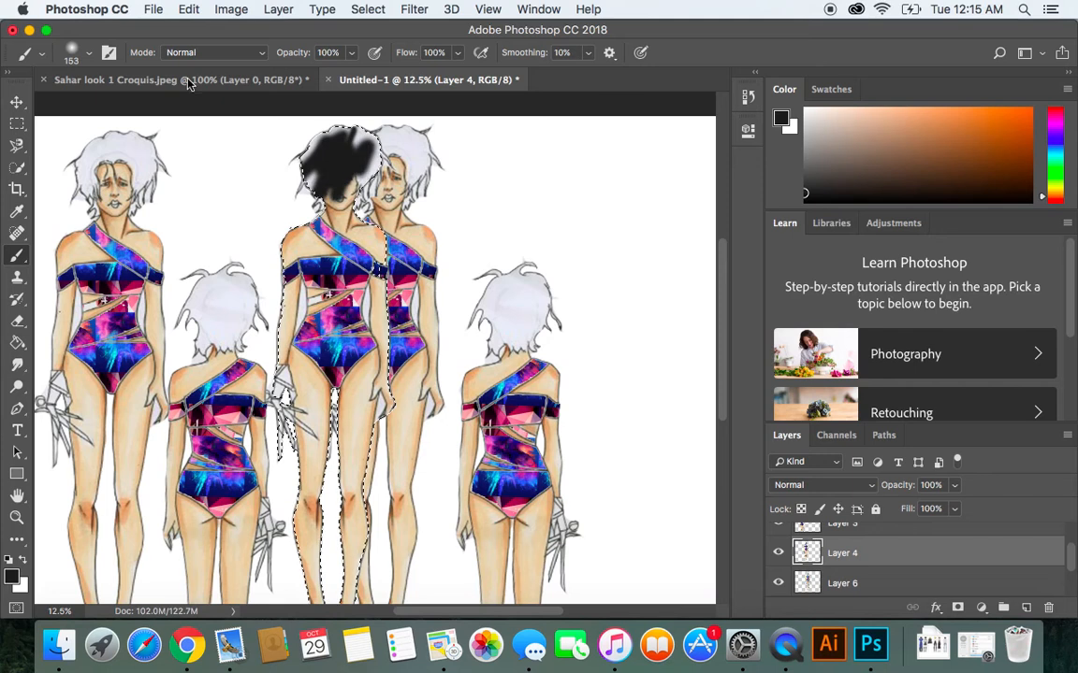
left_click(91, 56)
left_click_drag(157, 106, 198, 108)
left_click(356, 281)
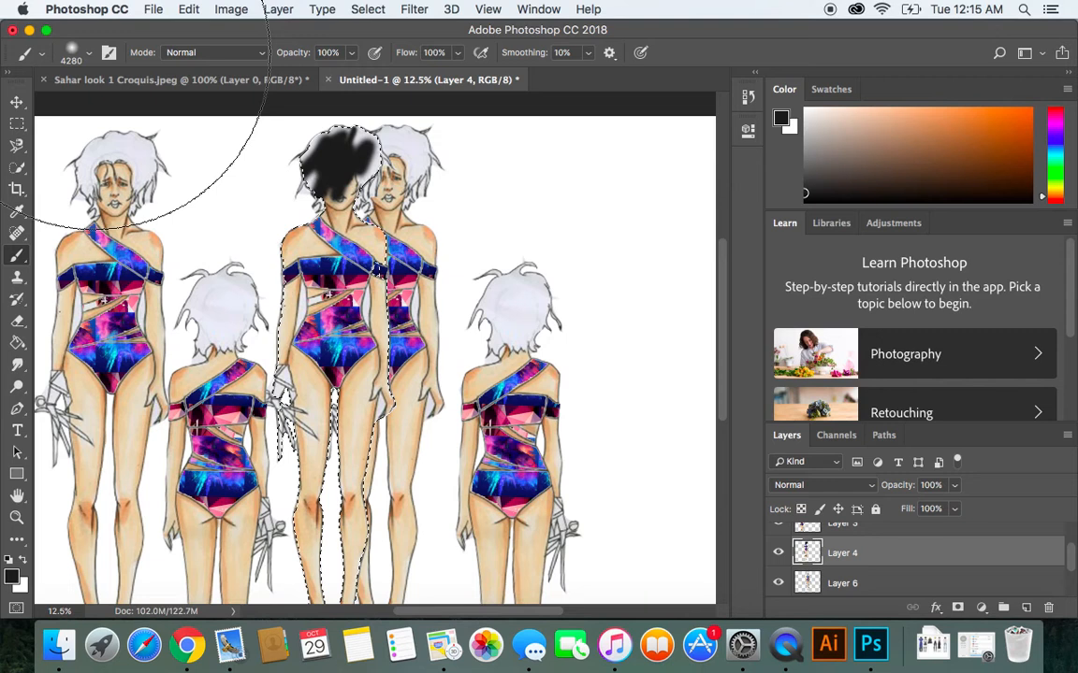
left_click(93, 56)
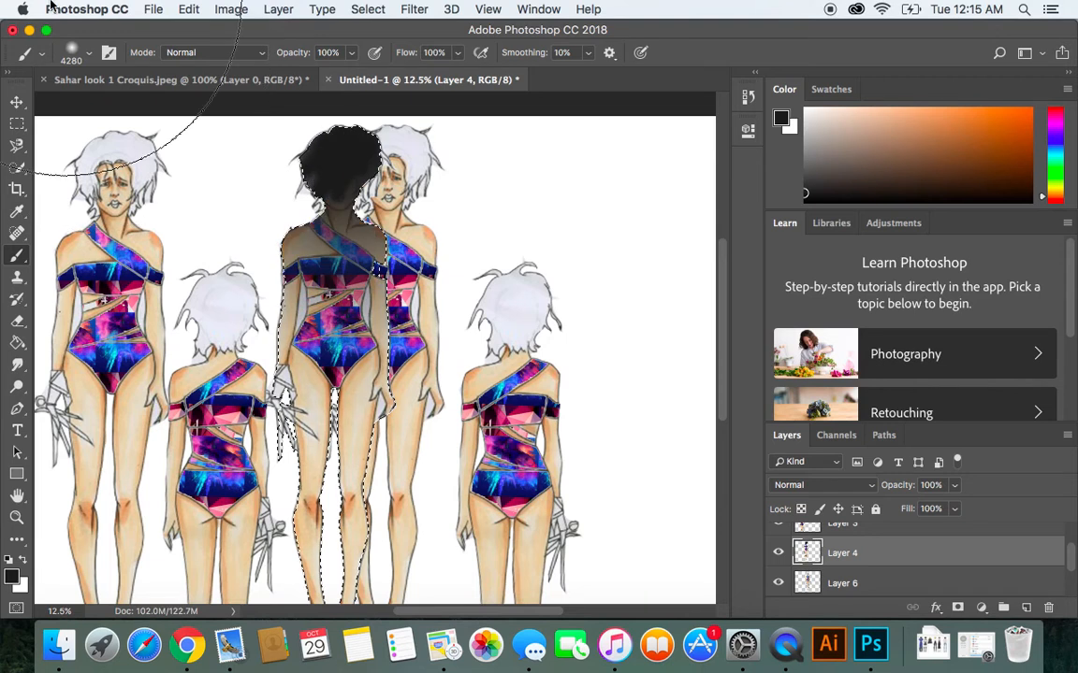
- Set the brush size to 284 px and paint the selected croquis's torso, arms and thighs near-black
left_click(89, 53)
left_click_drag(197, 103, 169, 105)
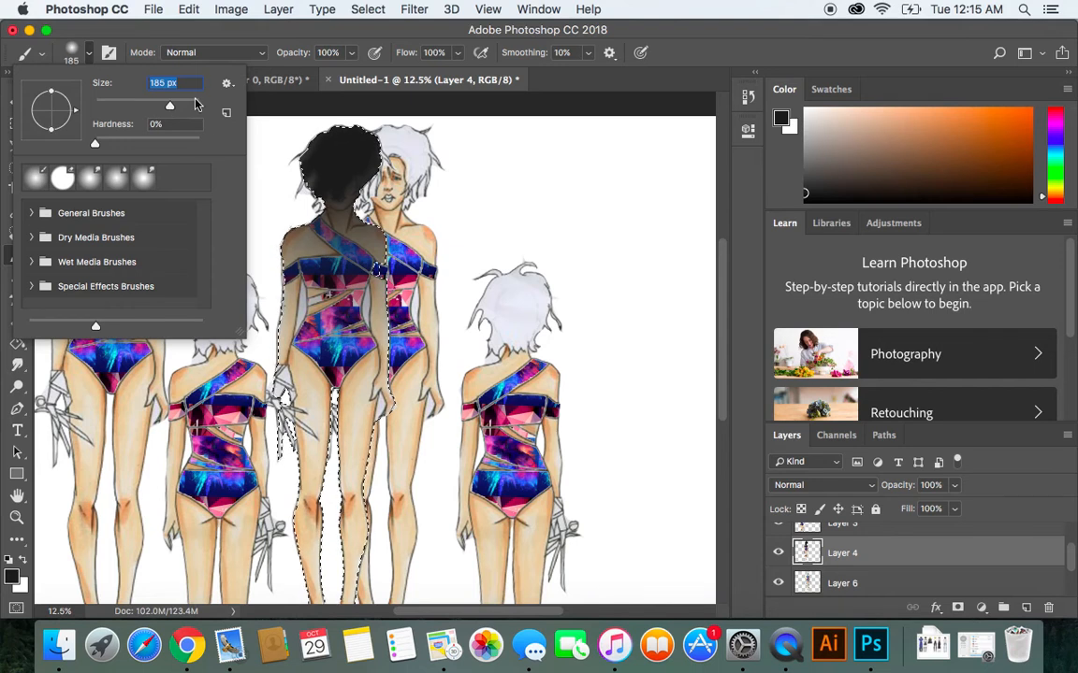
left_click_drag(169, 105, 178, 104)
mouse_move(310, 250)
left_mouse_down()
mouse_move(304, 313)
mouse_move(345, 190)
mouse_move(315, 240)
mouse_move(308, 187)
mouse_move(283, 211)
mouse_move(288, 274)
mouse_move(281, 225)
left_mouse_up()
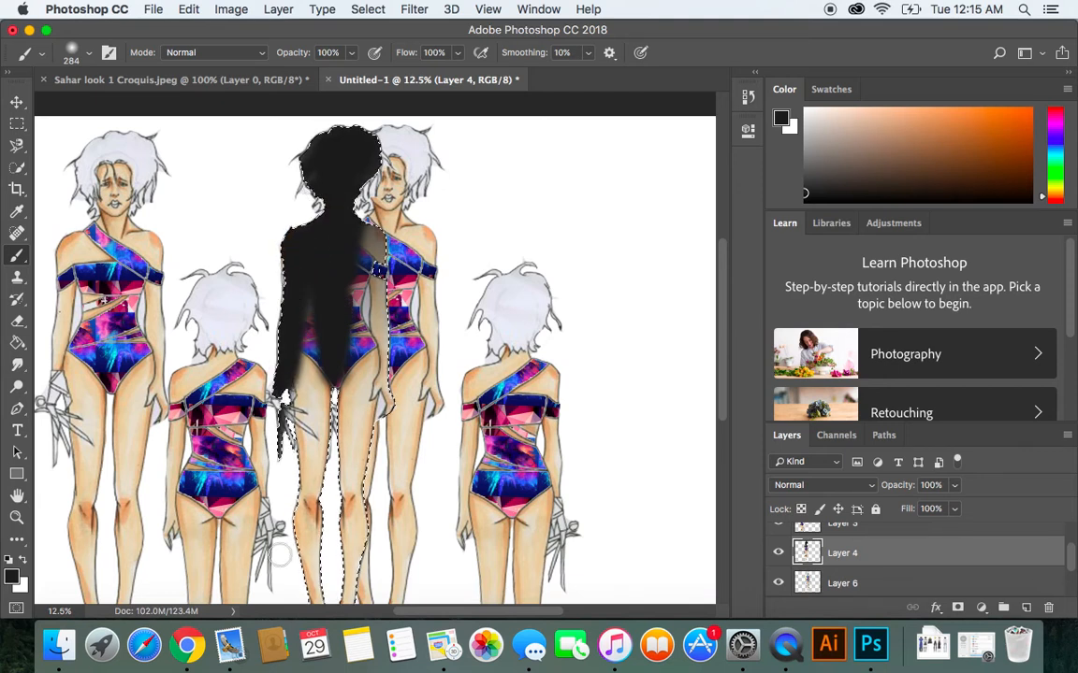
mouse_move(372, 293)
left_mouse_down()
mouse_move(358, 250)
mouse_move(372, 264)
mouse_move(280, 466)
mouse_move(285, 404)
mouse_move(309, 356)
left_mouse_up()
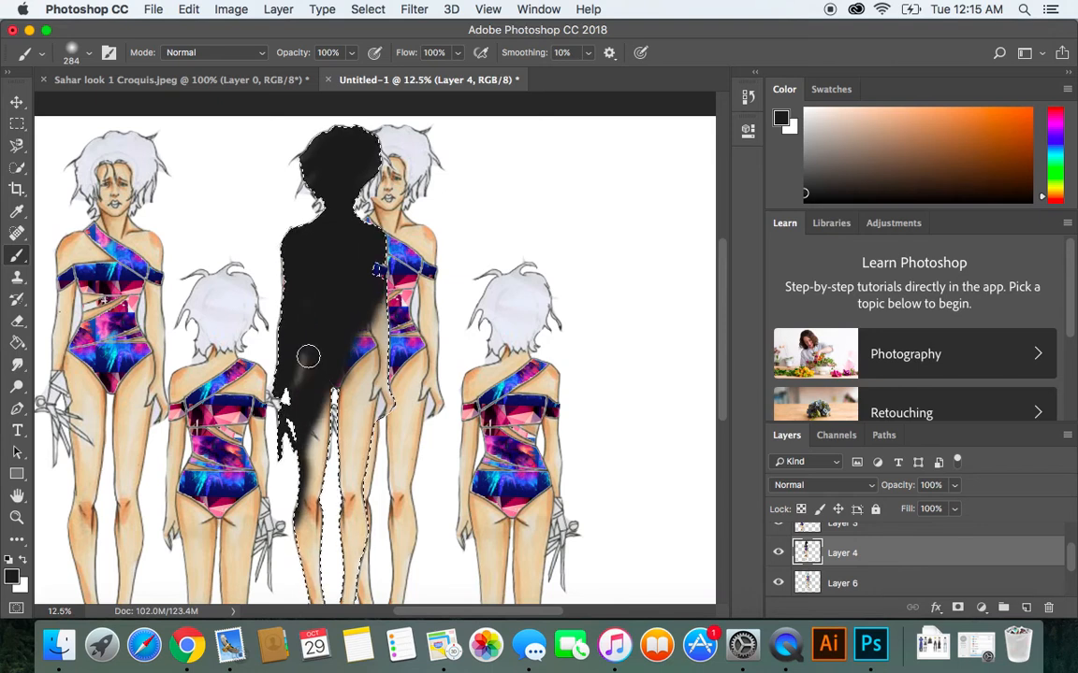
mouse_move(334, 312)
left_mouse_down()
mouse_move(354, 388)
mouse_move(379, 267)
mouse_move(348, 424)
mouse_move(346, 557)
mouse_move(337, 487)
left_mouse_up()
- Paint the selected croquis's lower legs, boots and hands near-black to complete the silhouette
scroll(716, 345, "down", 5)
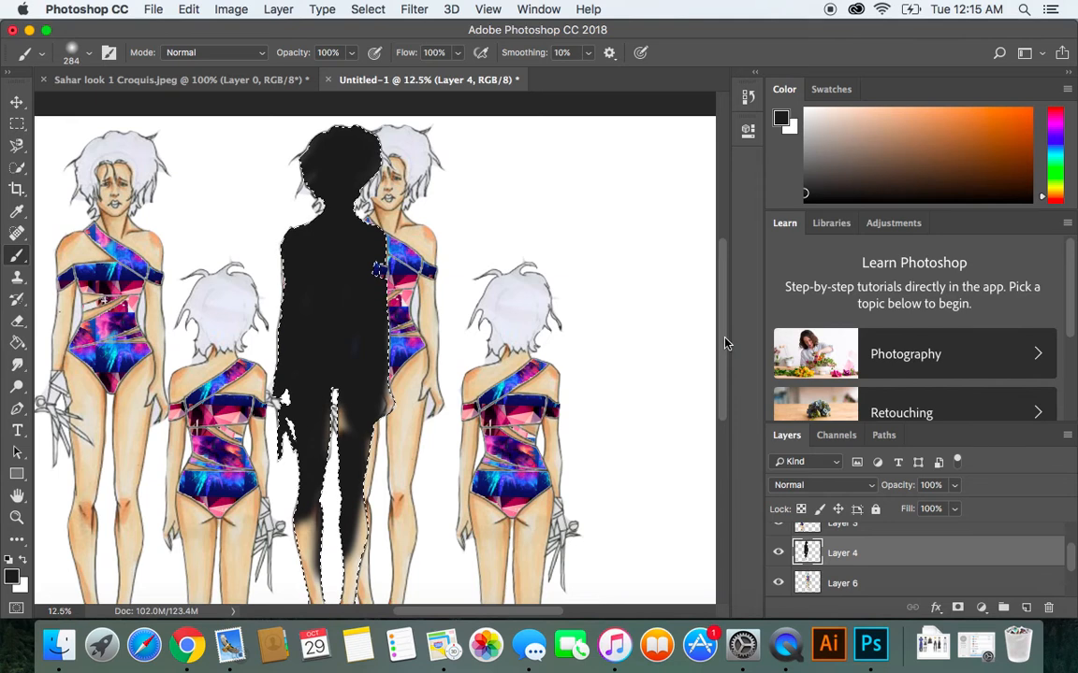
mouse_move(340, 293)
left_mouse_down()
mouse_move(349, 361)
mouse_move(349, 313)
mouse_move(355, 337)
mouse_move(354, 418)
left_mouse_up()
mouse_move(343, 527)
left_mouse_down()
mouse_move(314, 547)
mouse_move(316, 494)
left_mouse_up()
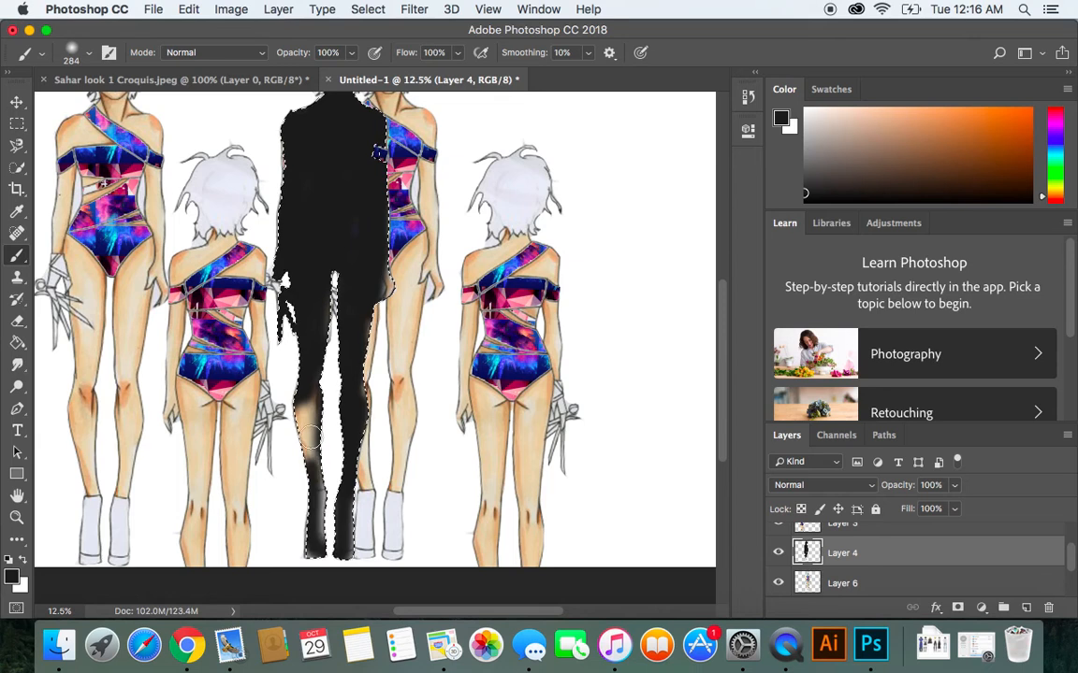
mouse_move(302, 417)
left_mouse_down()
mouse_move(352, 420)
mouse_move(319, 492)
mouse_move(339, 538)
left_mouse_up()
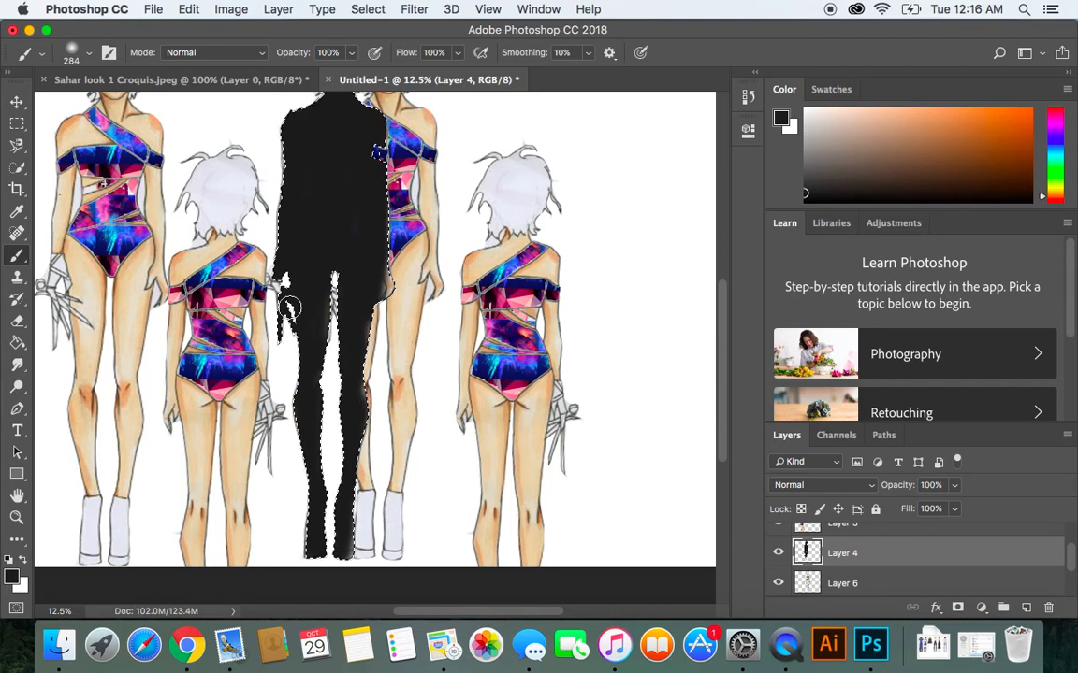
left_click_drag(394, 307, 386, 281)
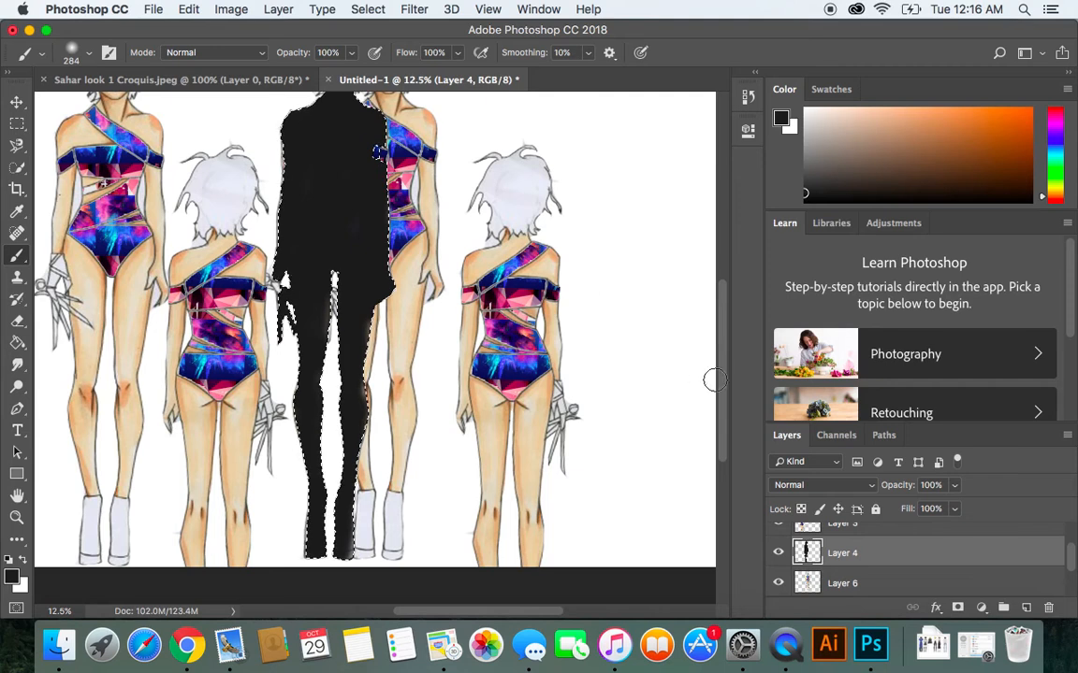
mouse_move(273, 277)
left_mouse_down()
mouse_move(309, 279)
mouse_move(326, 354)
mouse_move(339, 326)
mouse_move(334, 278)
left_mouse_up()
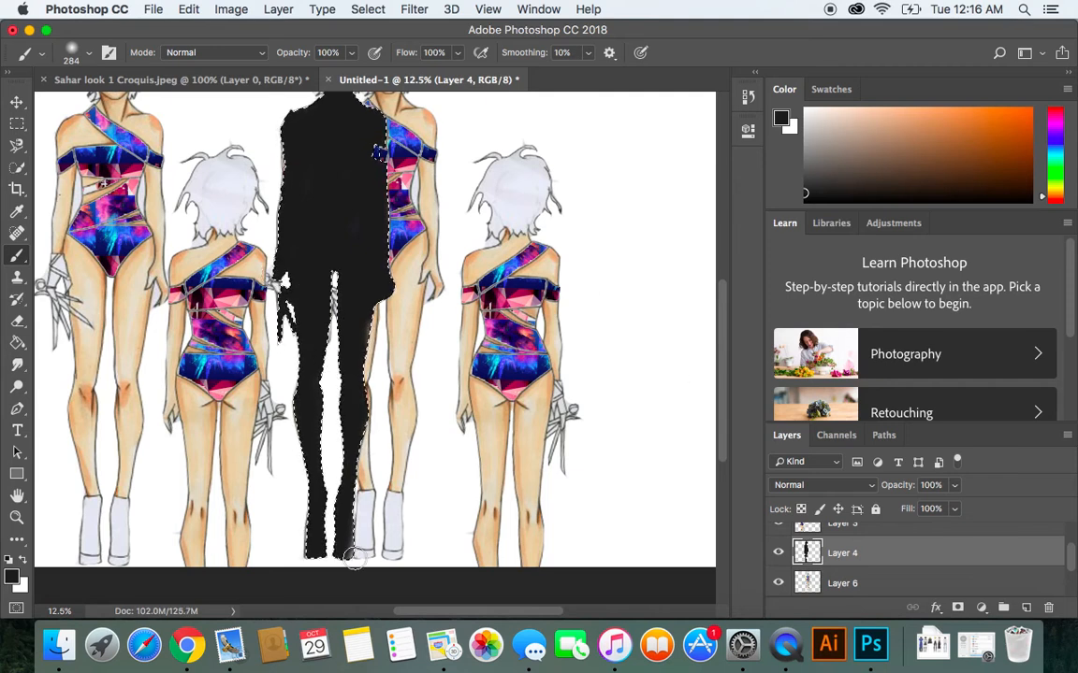
- Add the unpainted sleeve-band patch to the selection, paint it near-black and deselect the figure
scroll(728, 375, "up", 2)
scroll(727, 375, "up", 3)
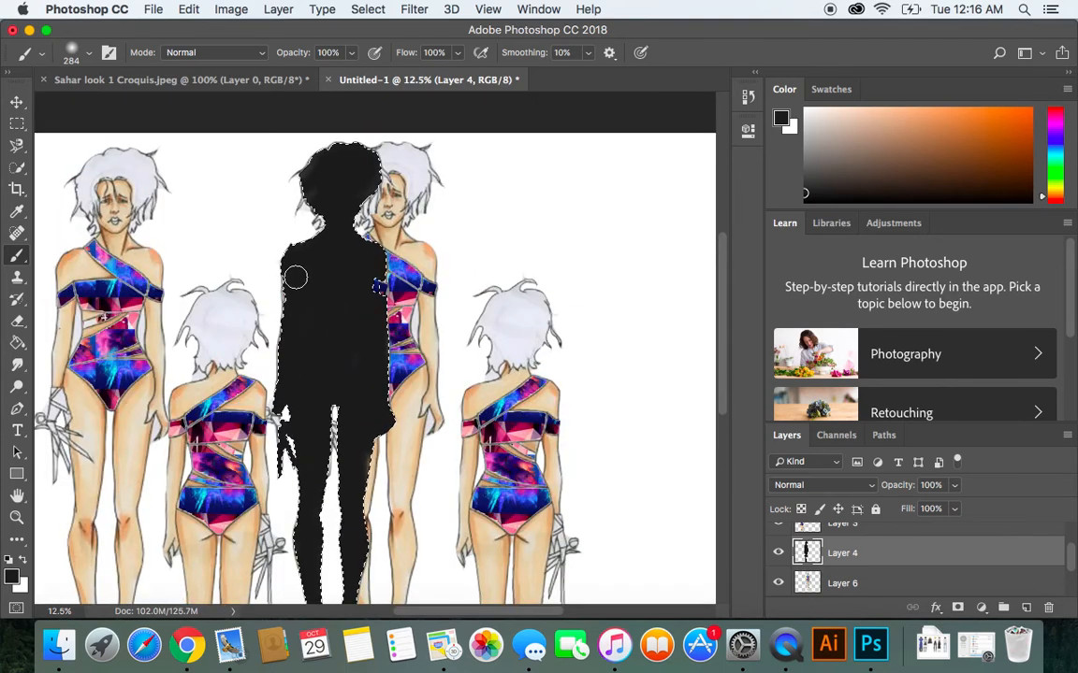
left_click(17, 168)
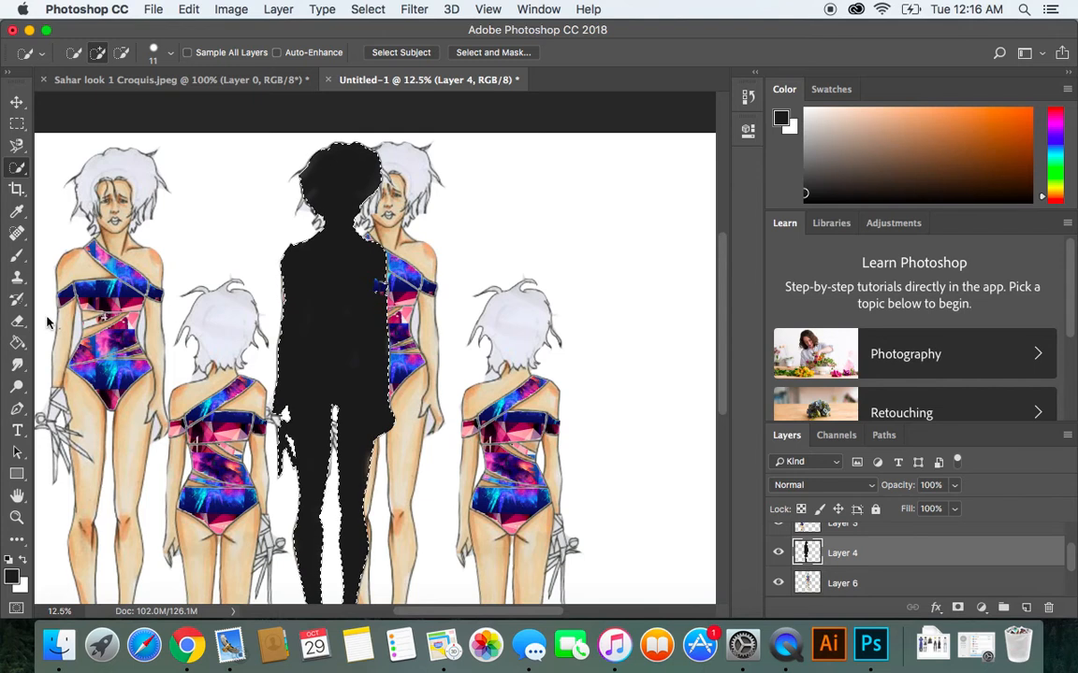
left_click(17, 254)
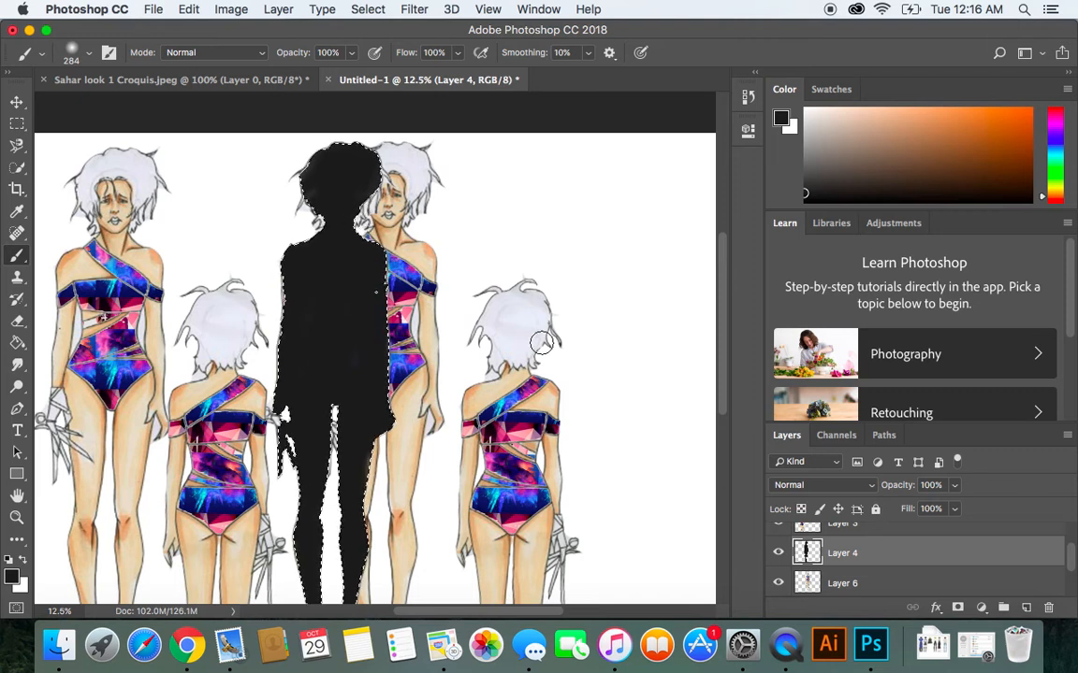
left_click(365, 10)
left_click(385, 45)
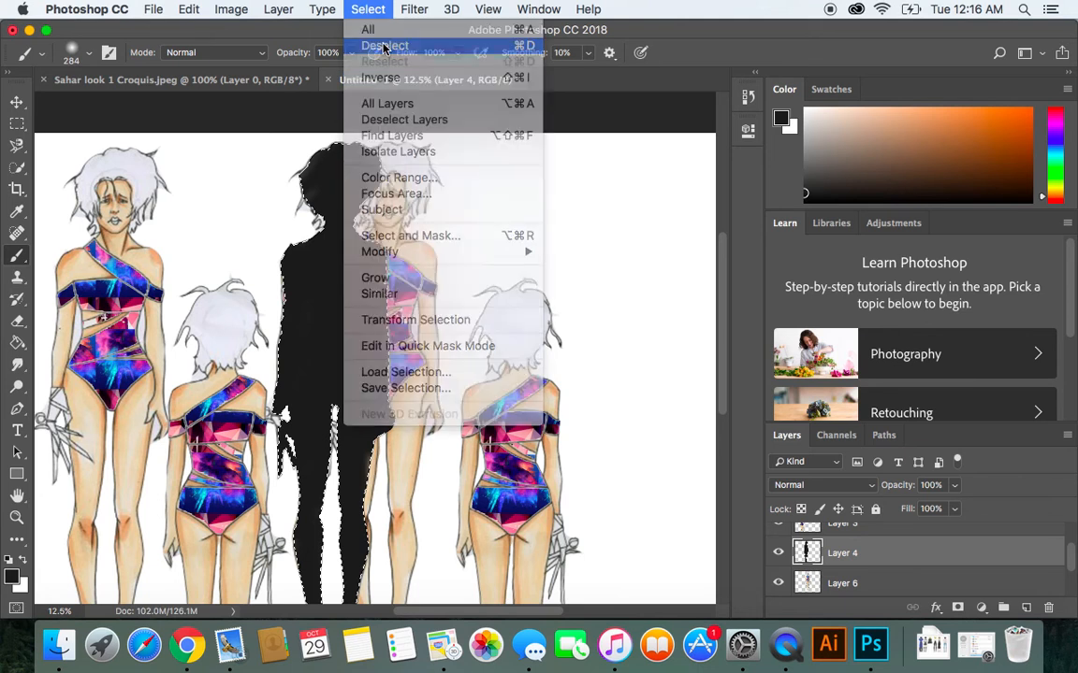
- Move the black silhouette into the gap between the two front croquis and the left back croquis beside the other back figure
left_click(17, 101)
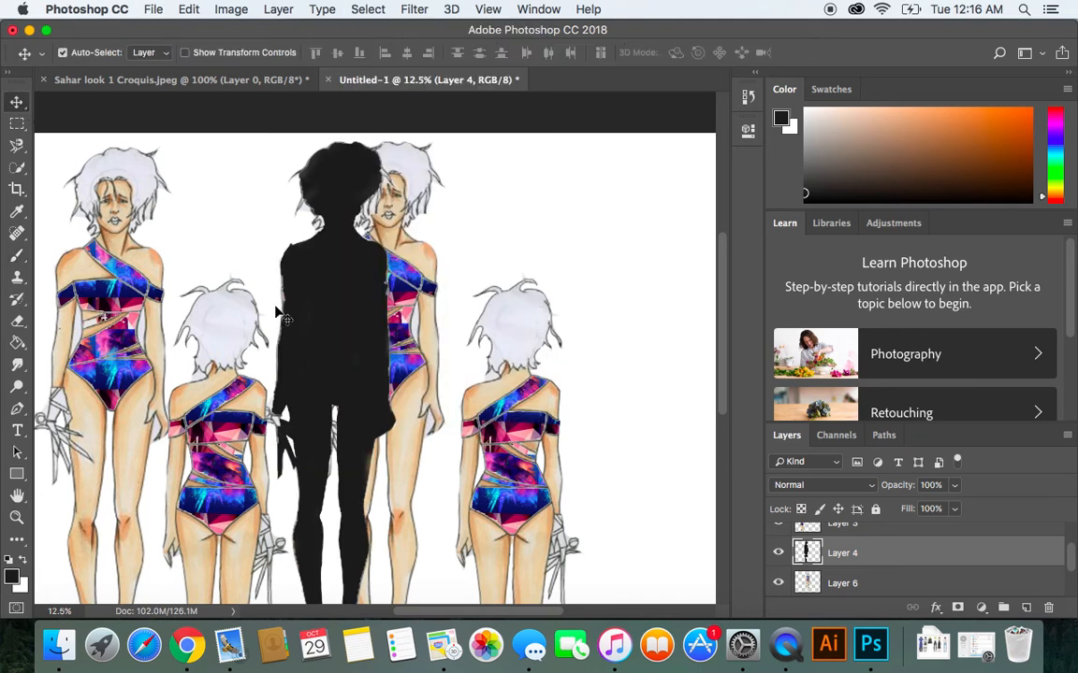
left_click_drag(387, 333, 263, 330)
scroll(591, 374, "down", 2)
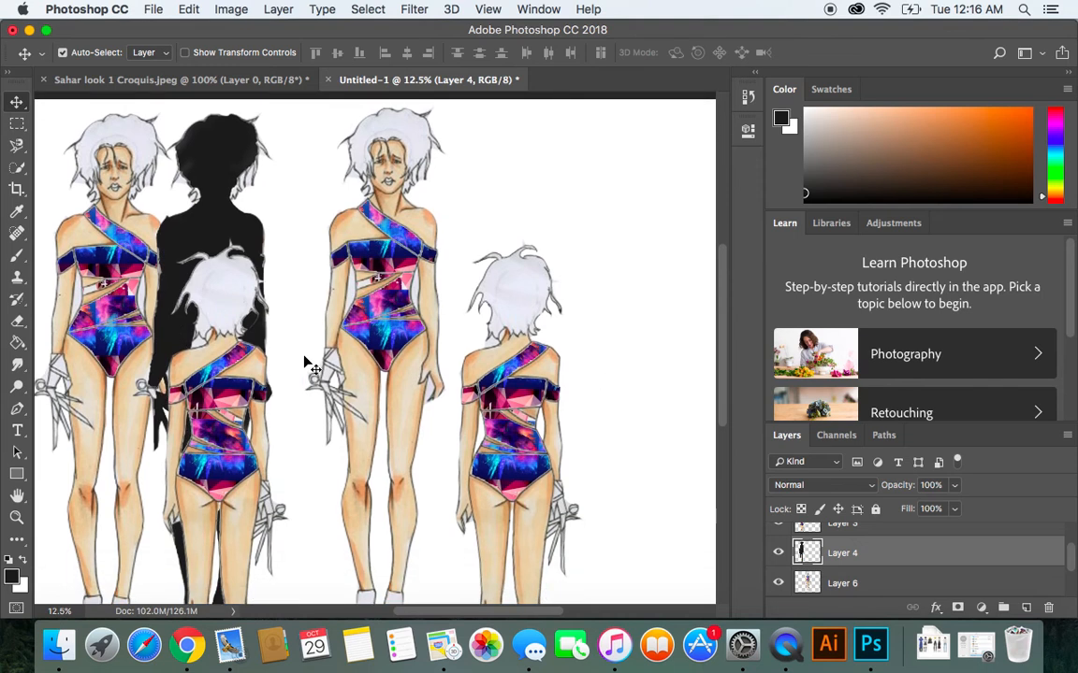
left_click_drag(278, 377, 498, 349)
scroll(248, 346, "down", 2)
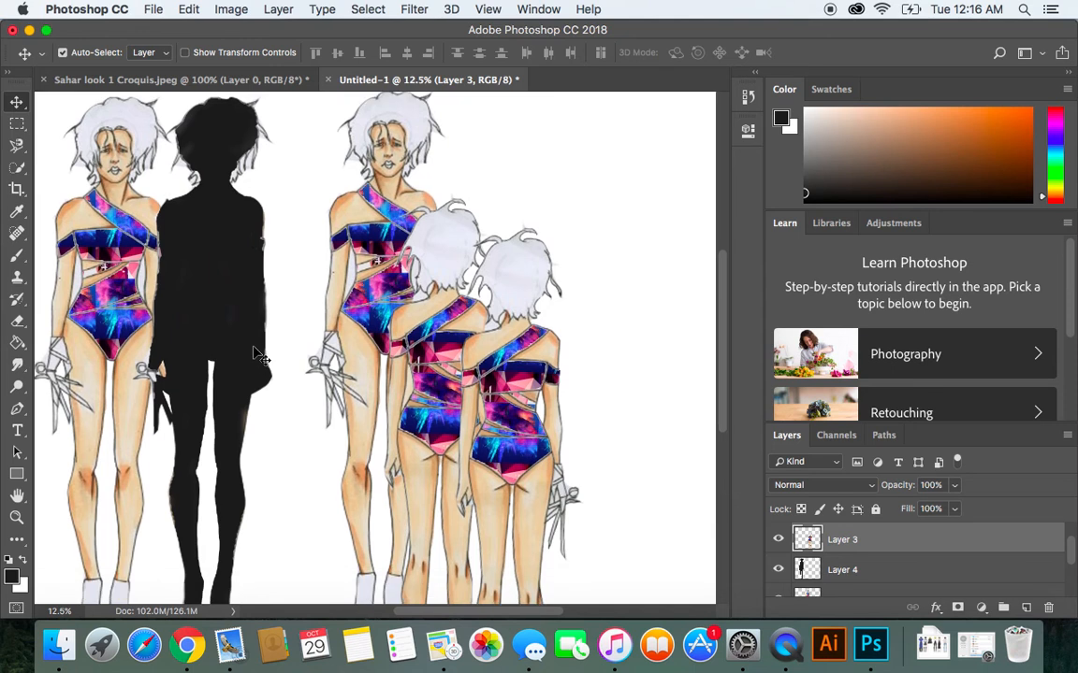
left_click_drag(214, 306, 256, 302)
- Select the unpainted scissor pieces at the silhouette's left hand with Quick Selection and brush them near-black
left_click(17, 167)
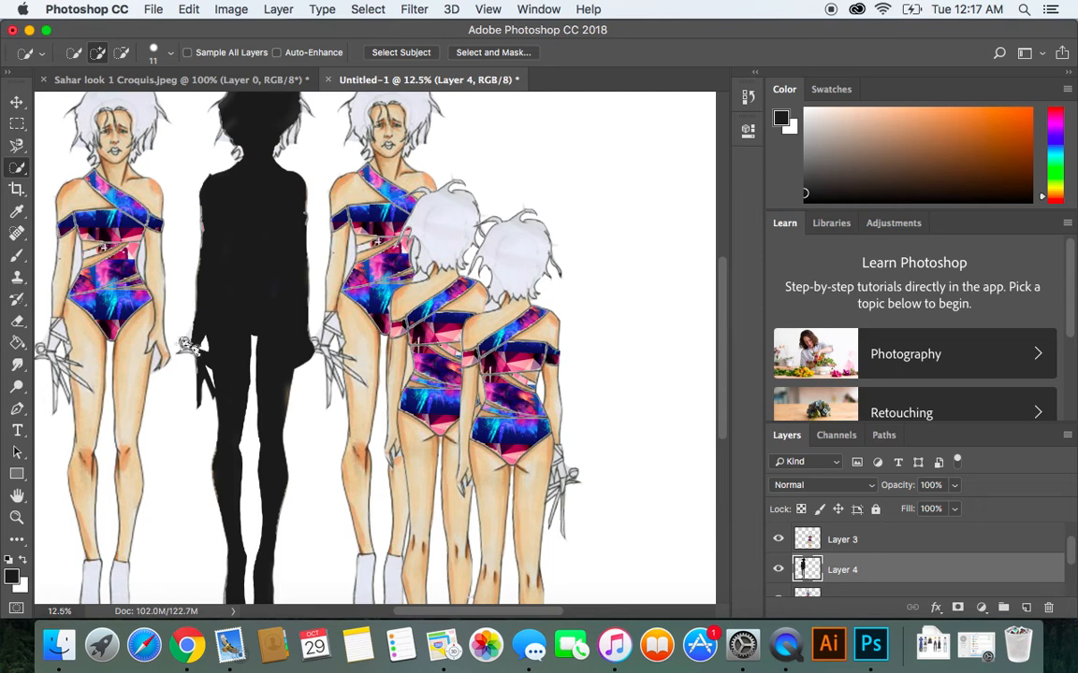
left_click(191, 348)
left_click(17, 254)
mouse_move(194, 359)
left_mouse_down()
mouse_move(170, 313)
mouse_move(187, 356)
left_mouse_up()
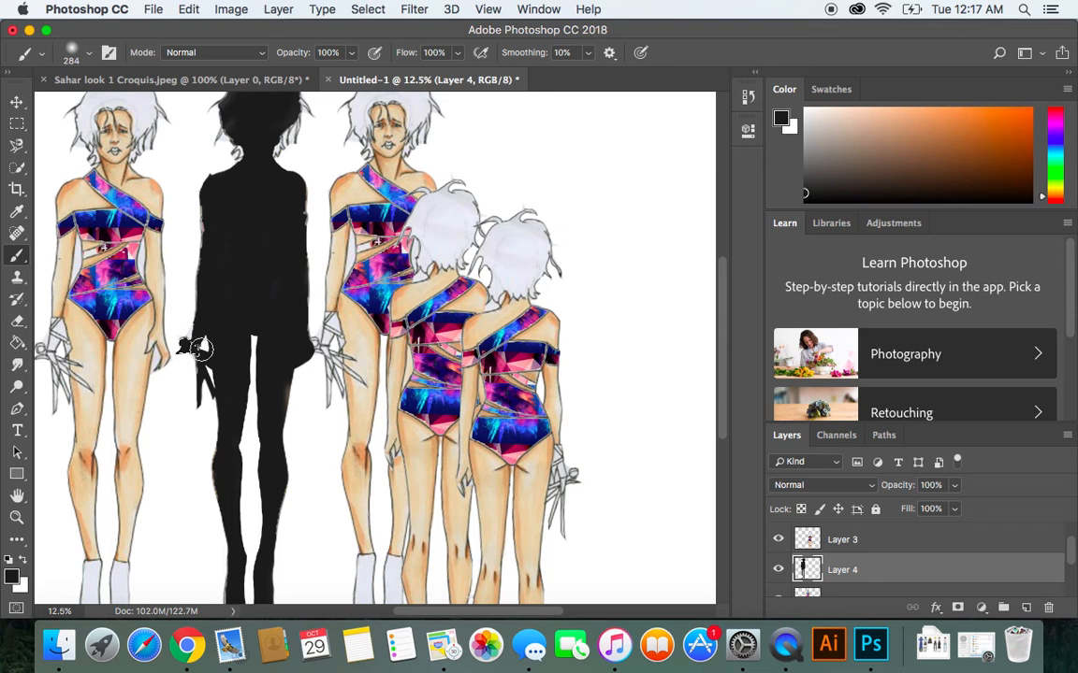
- Select the light hair gaps beside the silhouette's neck, paint them near-black and clear the selection
left_click(18, 167)
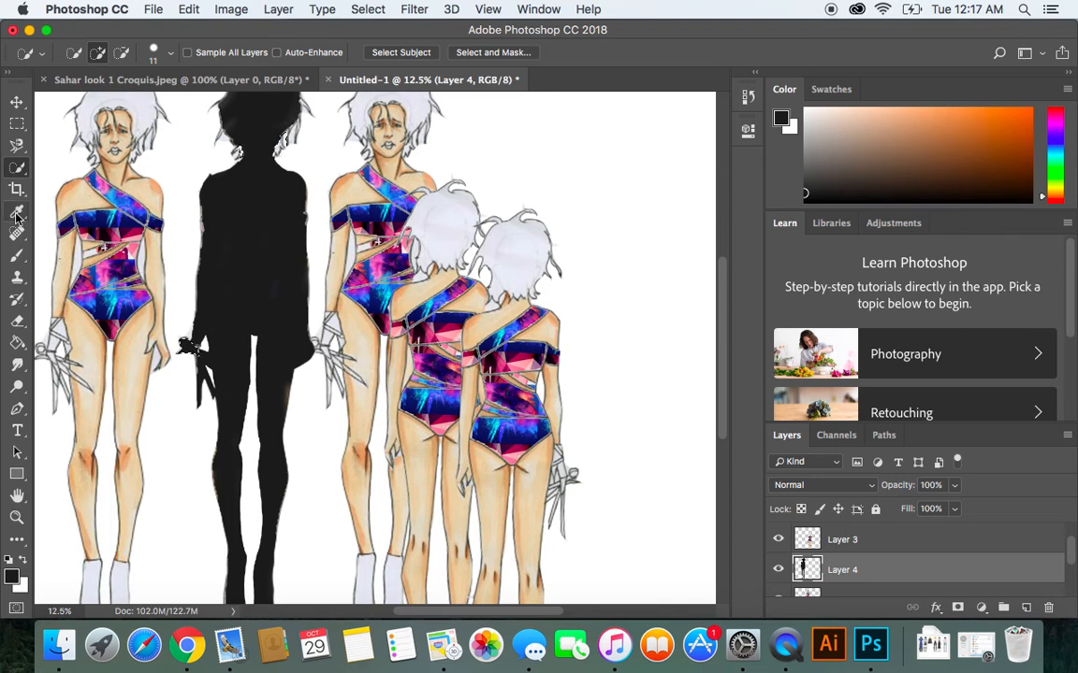
left_click(17, 254)
mouse_move(228, 126)
left_mouse_down()
mouse_move(281, 136)
mouse_move(284, 162)
mouse_move(286, 132)
mouse_move(248, 152)
left_mouse_up()
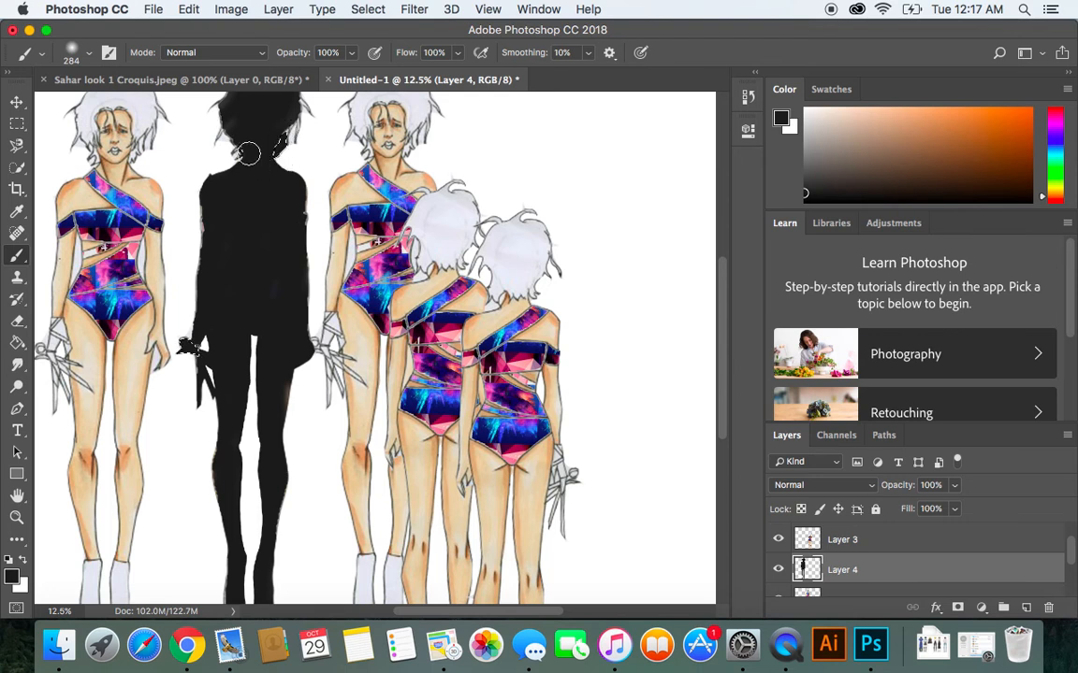
left_click(368, 9)
left_click(384, 45)
key("super+minus")
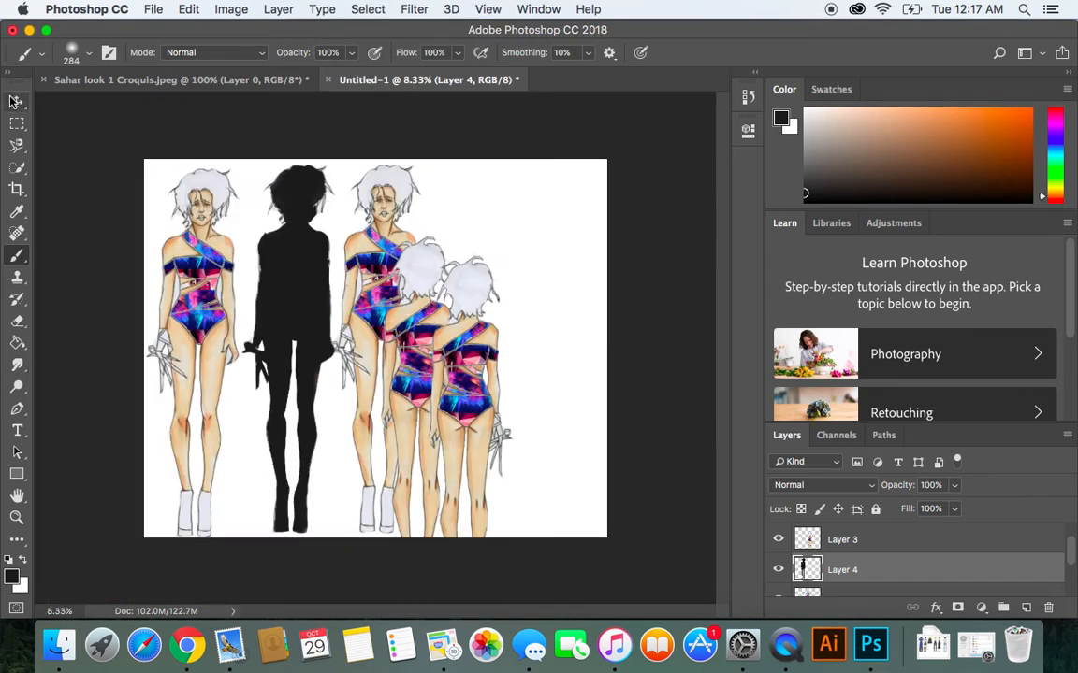
- Move the black silhouette over the left front croquis and distort it into a low shadow slanting right from the feet
left_click(16, 101)
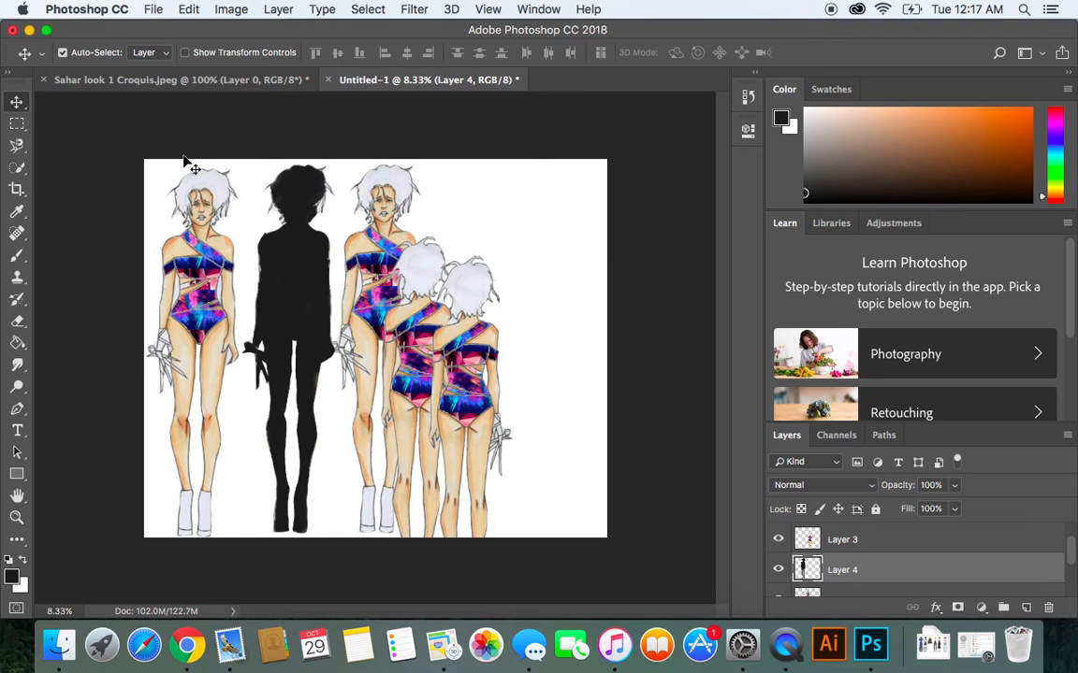
left_click_drag(277, 295, 188, 302)
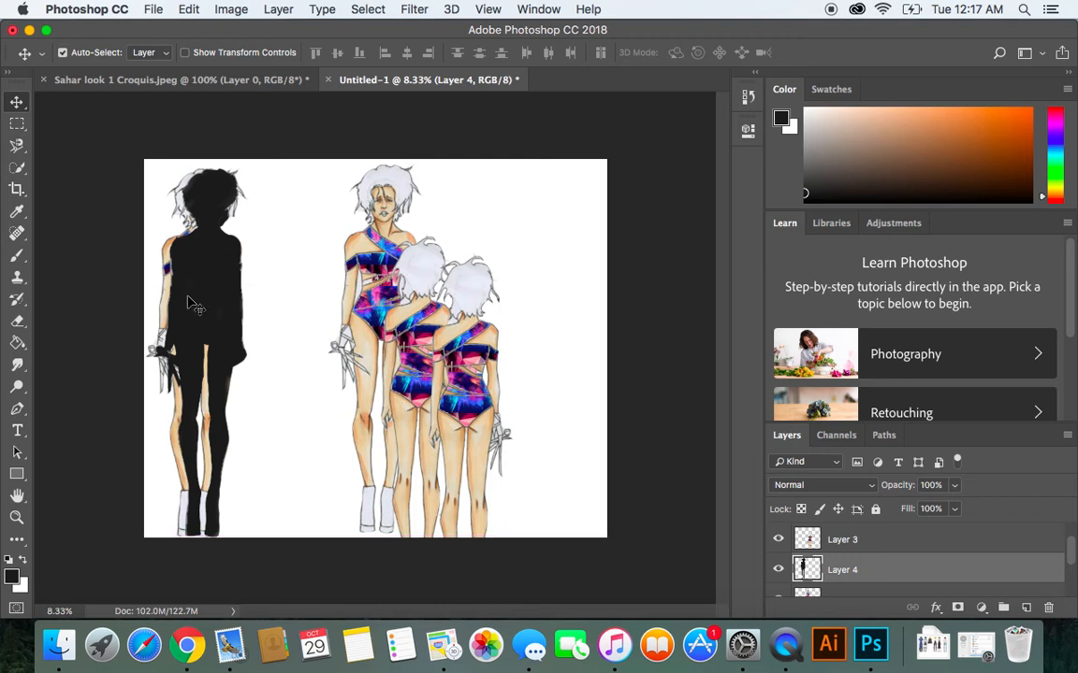
left_click(187, 11)
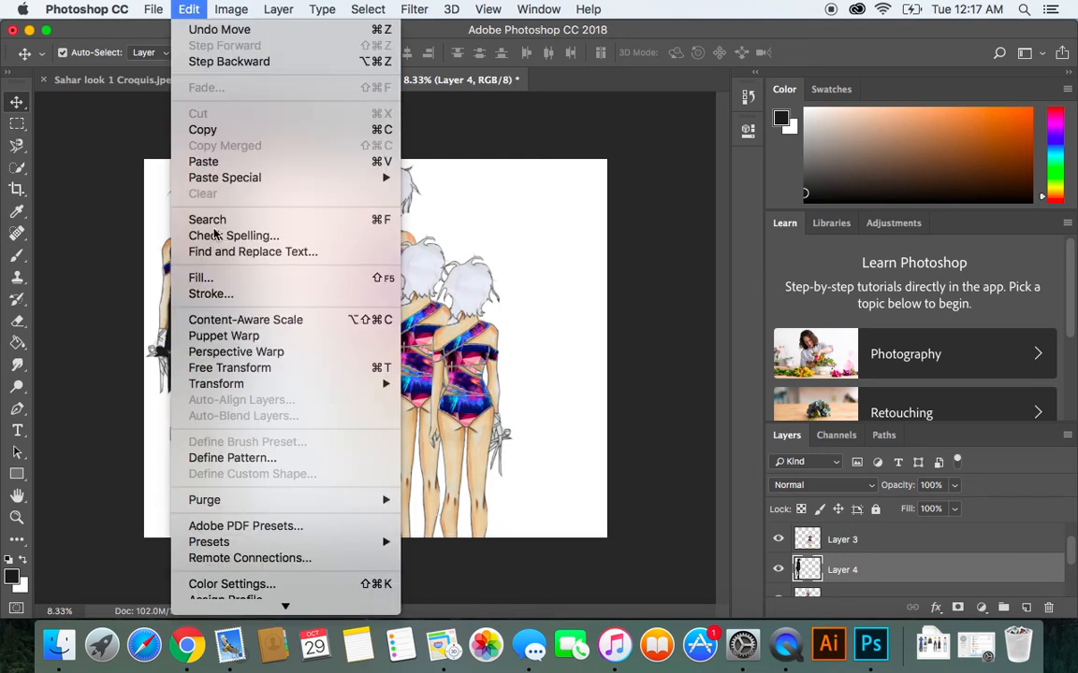
mouse_move(370, 386)
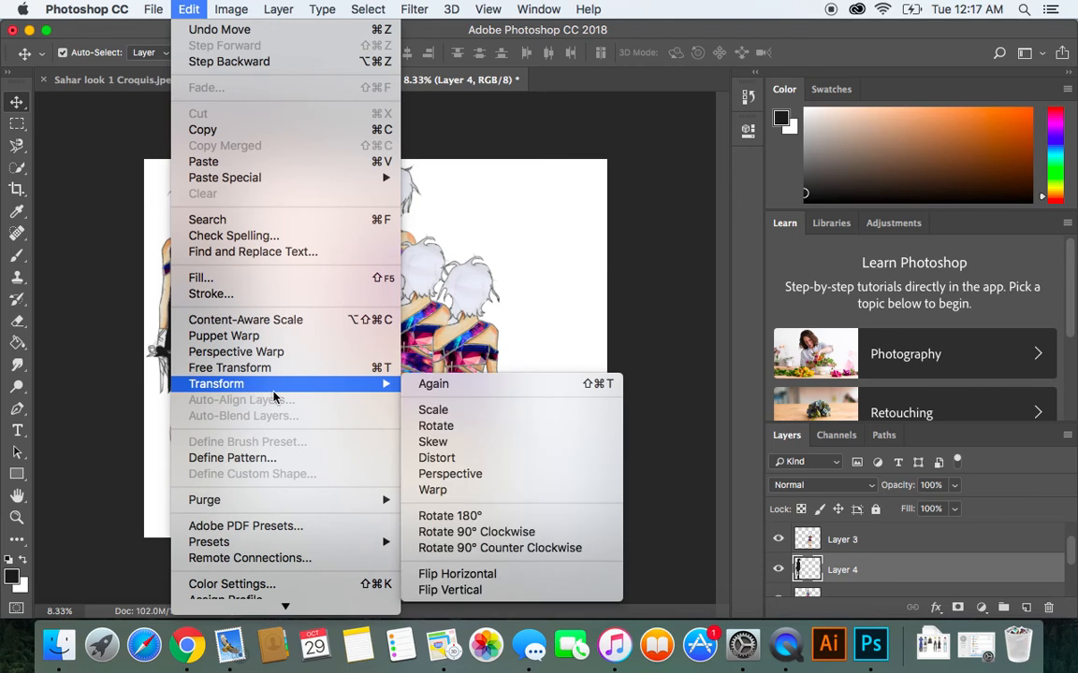
left_click(432, 457)
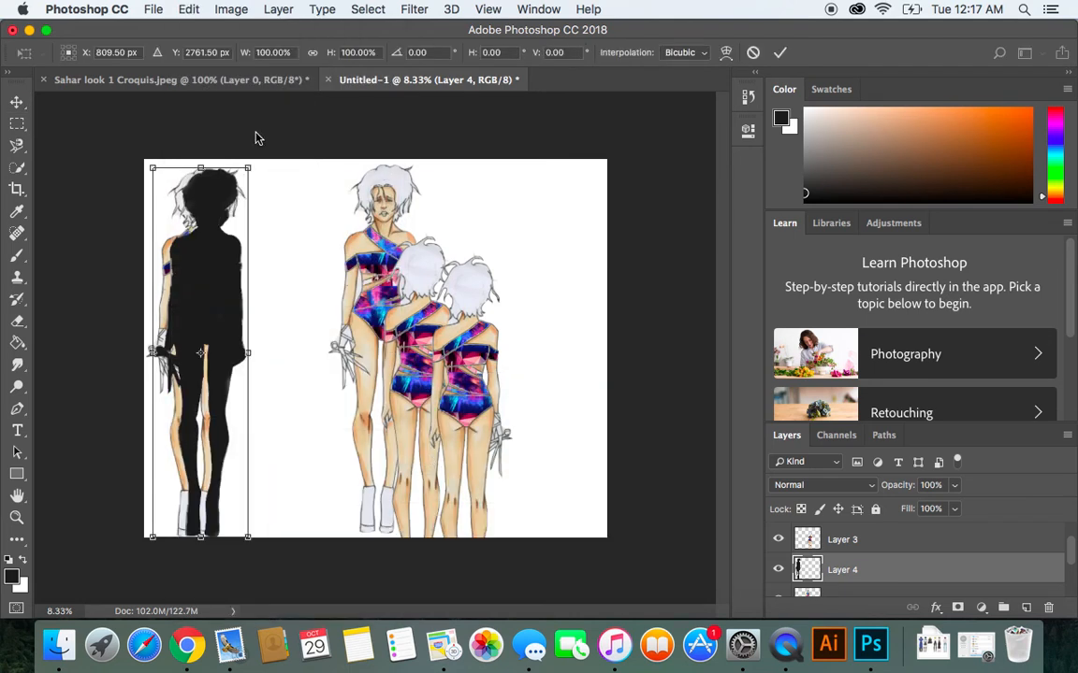
left_click_drag(250, 170, 344, 385)
left_click_drag(152, 170, 245, 431)
left_click_drag(340, 381, 354, 471)
left_click_drag(242, 431, 262, 497)
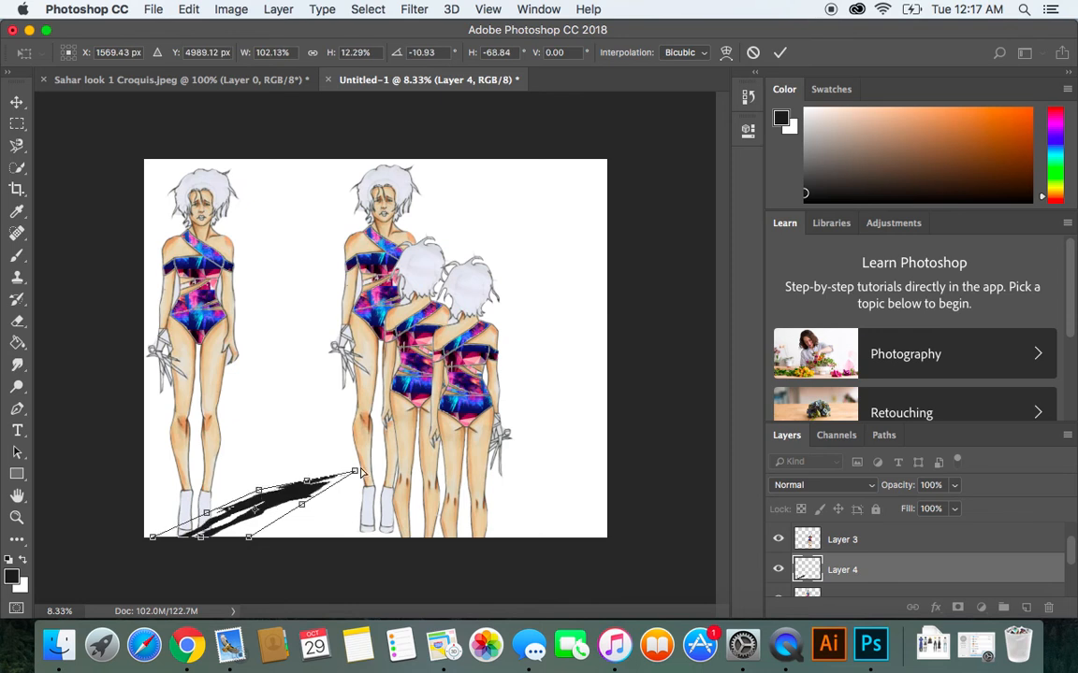
- Stretch the shadow's far end behind the second front croquis, shift it slightly left to meet the feet and apply the distortion
left_click_drag(355, 471, 365, 502)
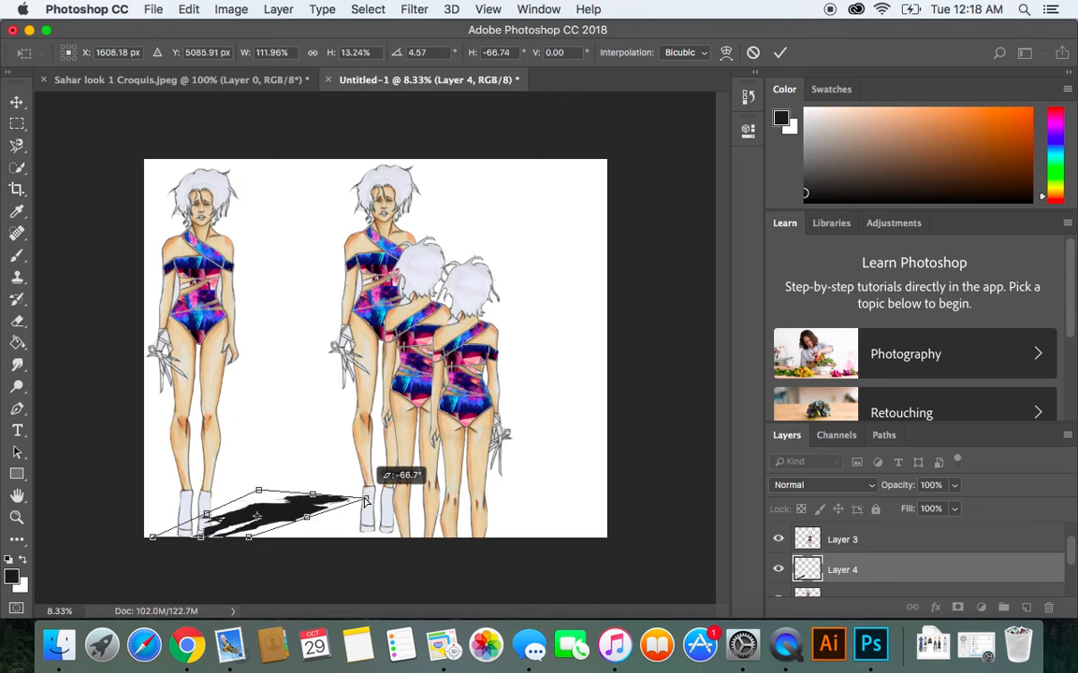
left_click_drag(260, 491, 376, 496)
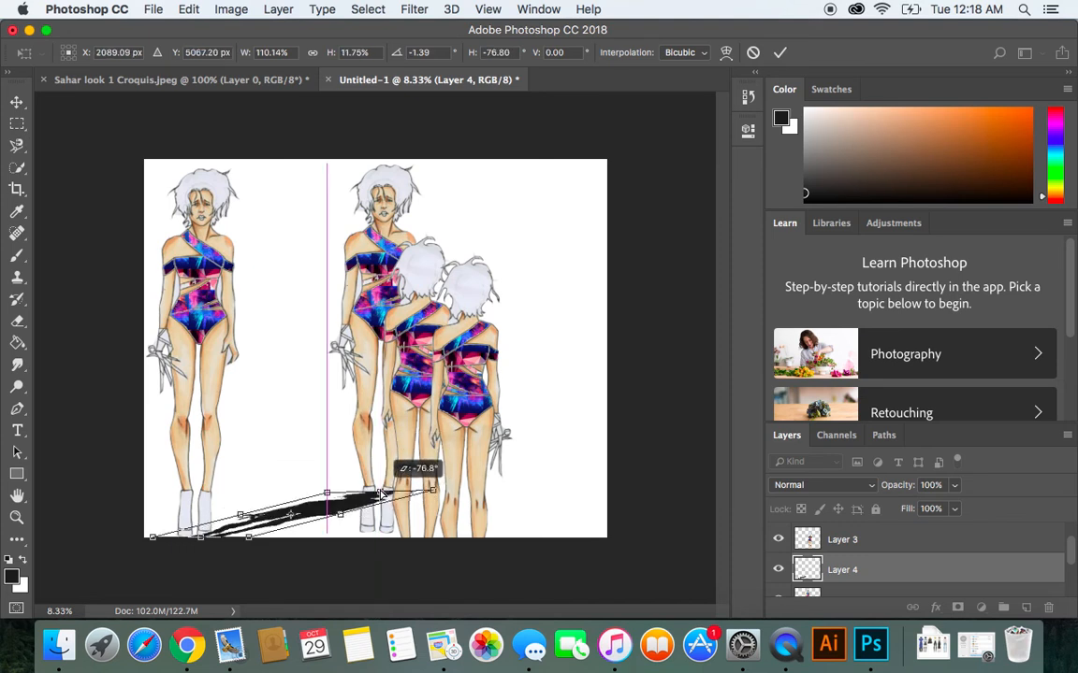
left_click_drag(321, 521, 310, 513)
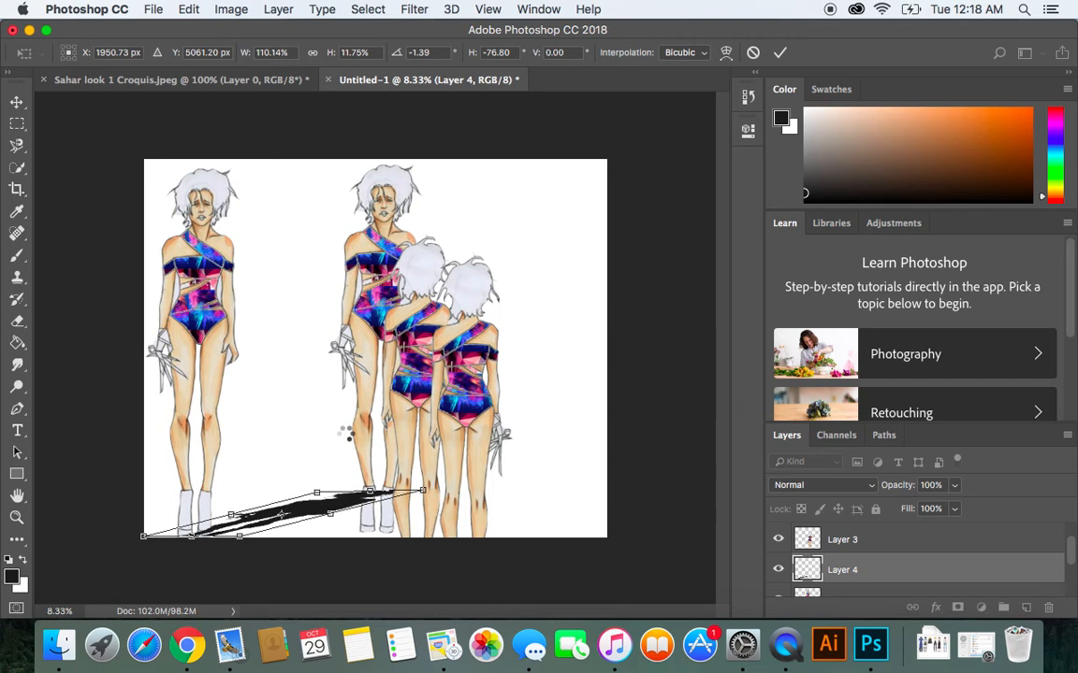
key("Return")
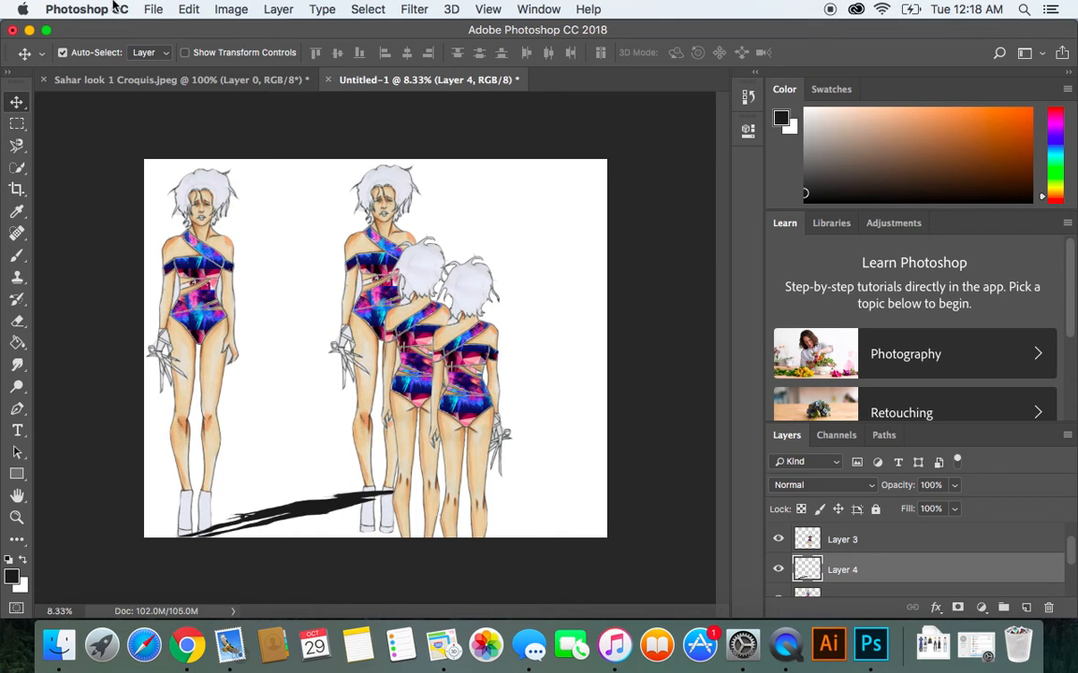
- Send the shadow layer to the back, behind all the croquis, and deselect it
left_click(182, 13)
mouse_move(214, 17)
mouse_move(267, 13)
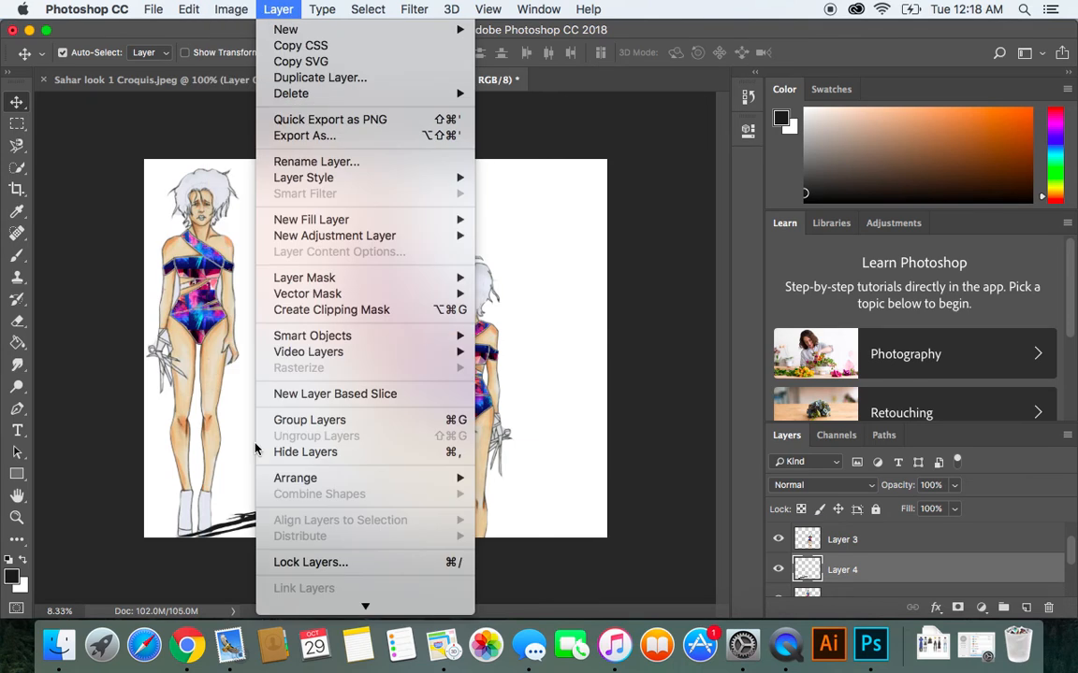
mouse_move(285, 478)
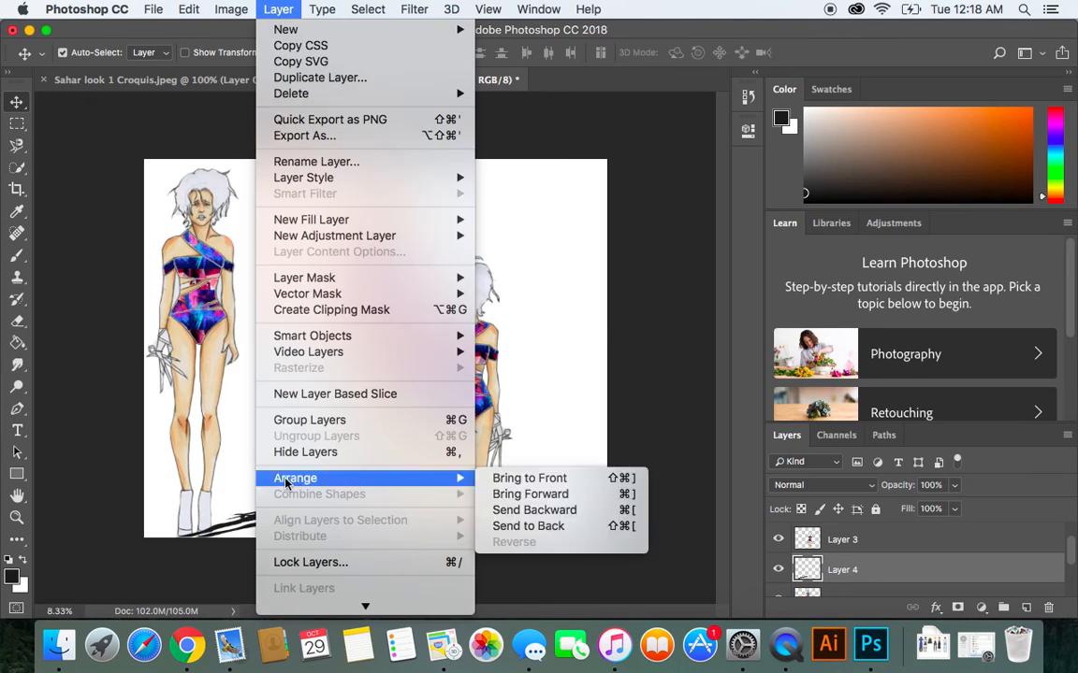
left_click(568, 527)
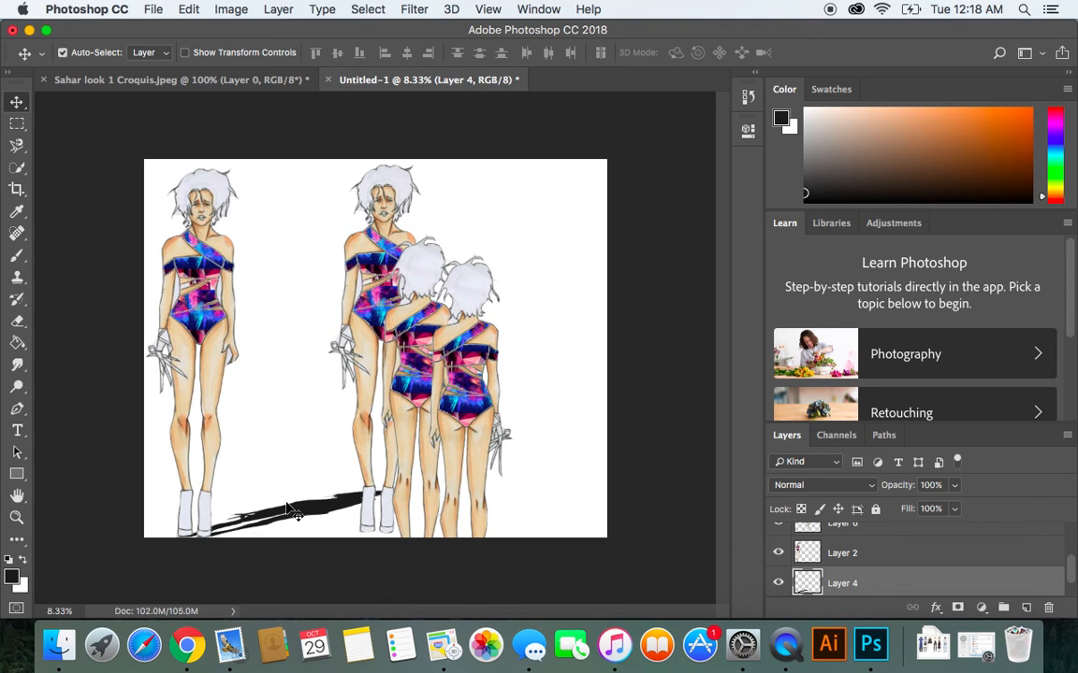
left_click(364, 561)
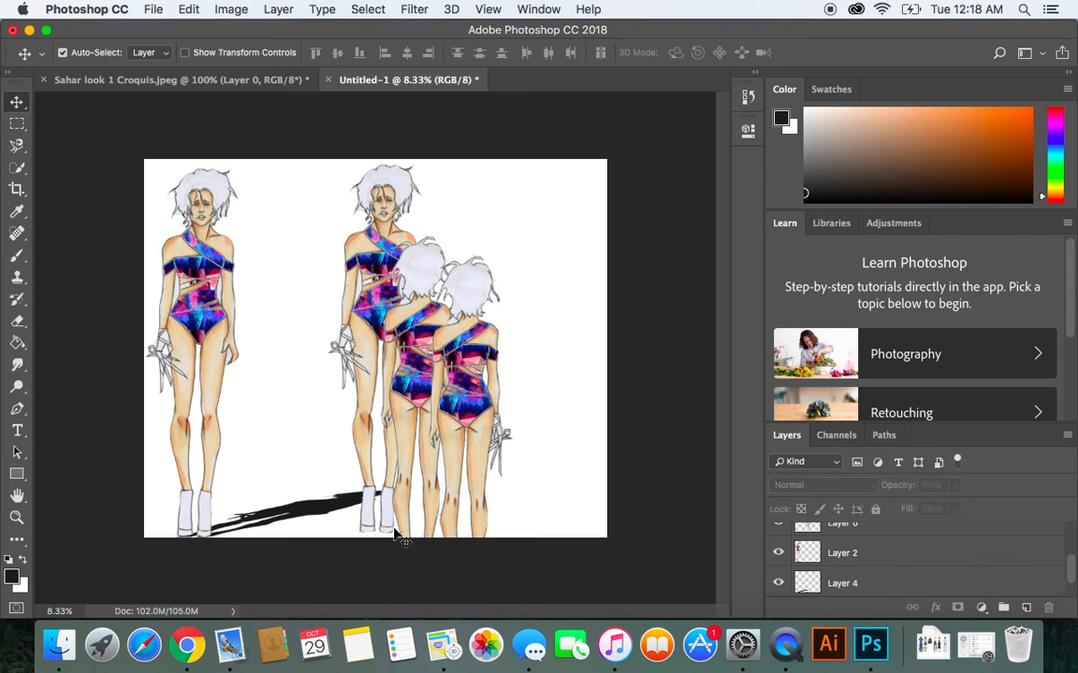
- Copy the shadow at the left front croquis and paste a duplicate of it
left_click(305, 512)
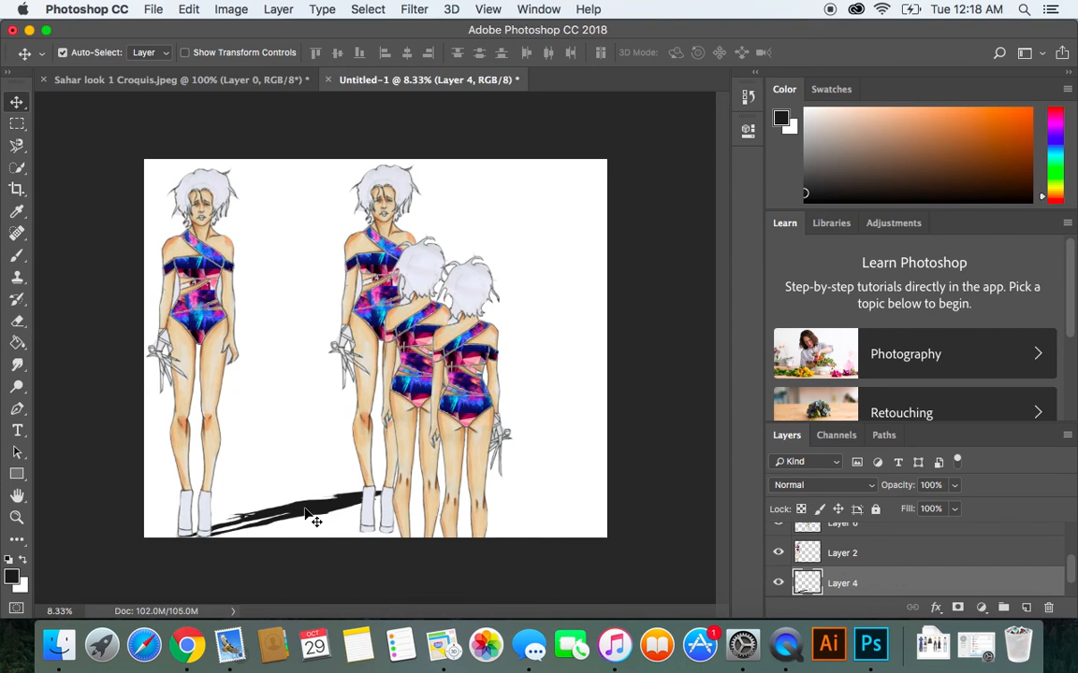
key("super+t")
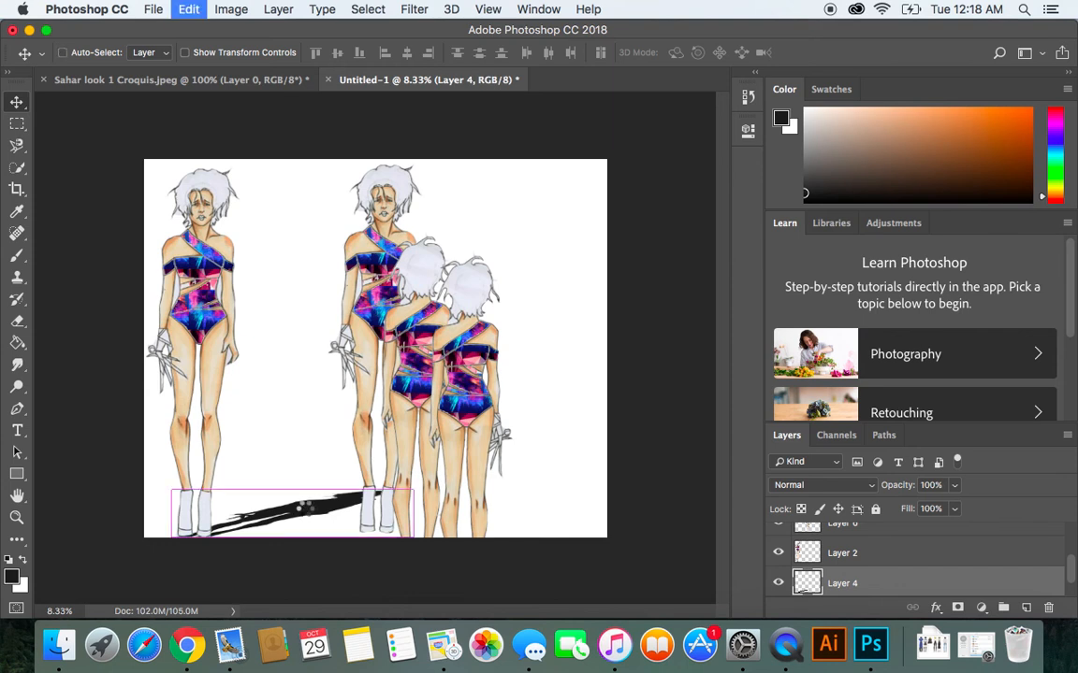
key("Return")
key("super+v")
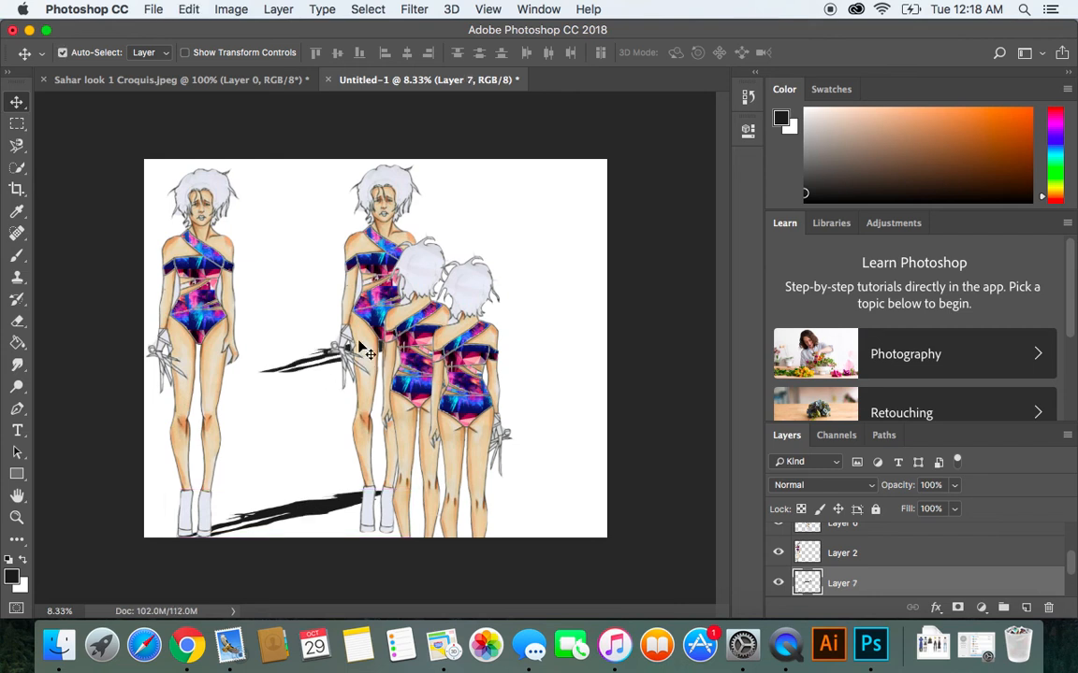
- Rearrange the croquis so front and back figures alternate, and place the shadow copy at the second front croquis's feet
left_click_drag(358, 347, 310, 360)
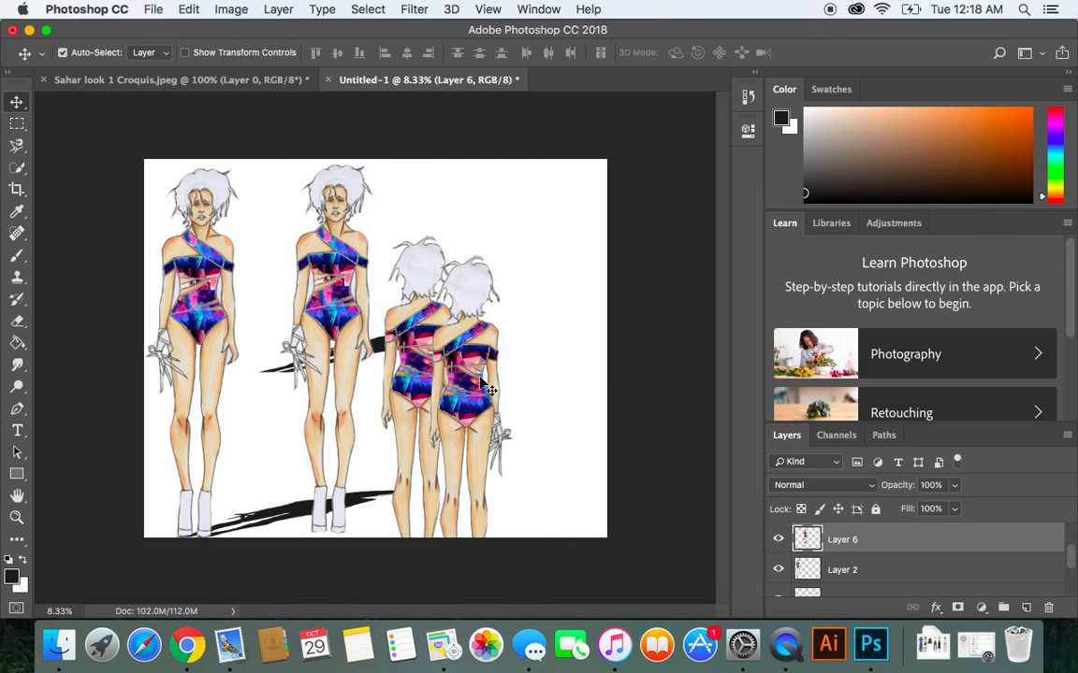
left_click_drag(447, 335, 564, 365)
mouse_move(427, 365)
left_mouse_down()
mouse_move(510, 366)
mouse_move(425, 360)
mouse_move(470, 435)
mouse_move(470, 500)
left_mouse_up()
left_click_drag(503, 367, 281, 278)
left_click_drag(565, 353, 365, 333)
left_click_drag(488, 493, 505, 494)
left_click_drag(410, 379, 427, 382)
left_click_drag(501, 497, 501, 503)
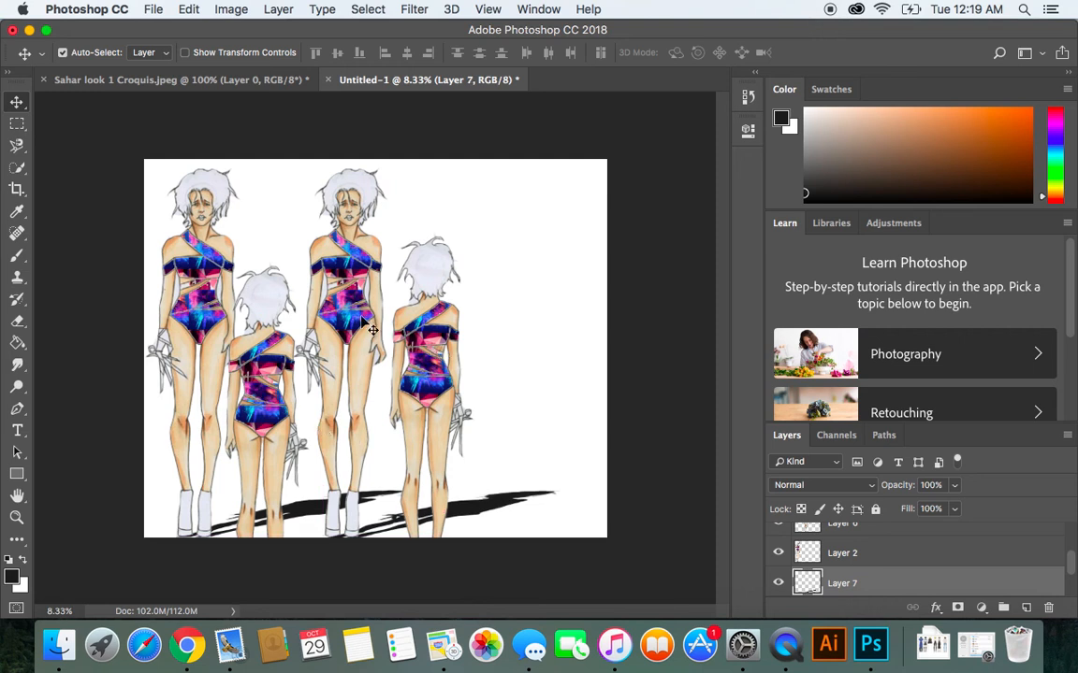
mouse_move(266, 386)
left_mouse_down()
mouse_move(261, 369)
mouse_move(265, 381)
left_mouse_up()
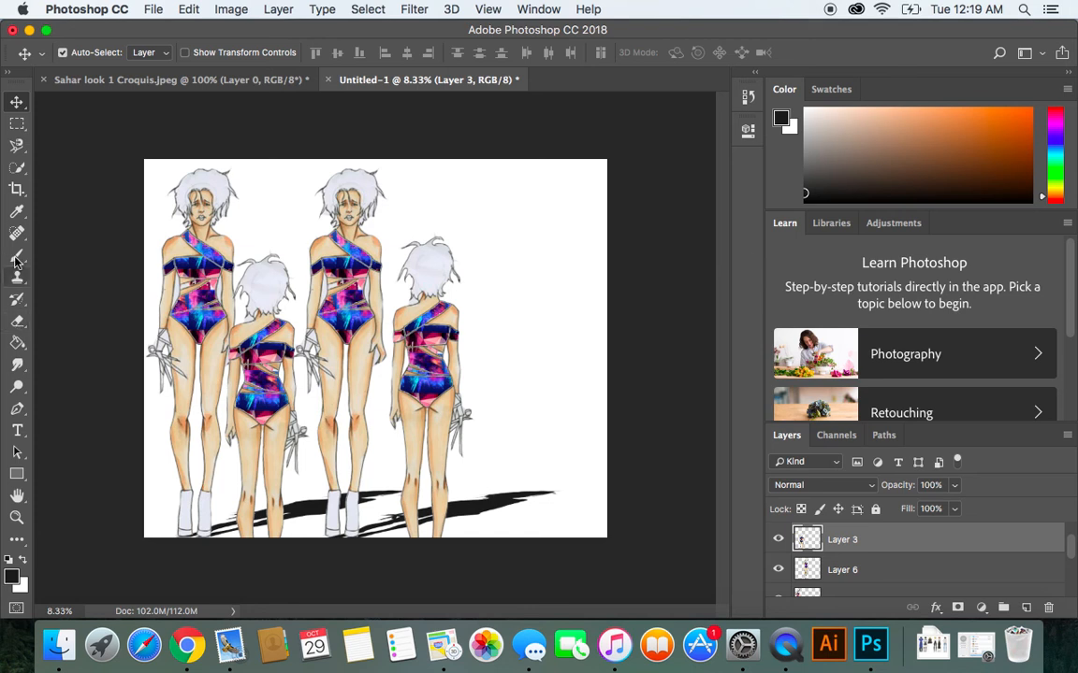
- Add the title "Resort/Swim 2020" in 72 pt Arial Black and move it to the upper middle of the page
left_click(17, 431)
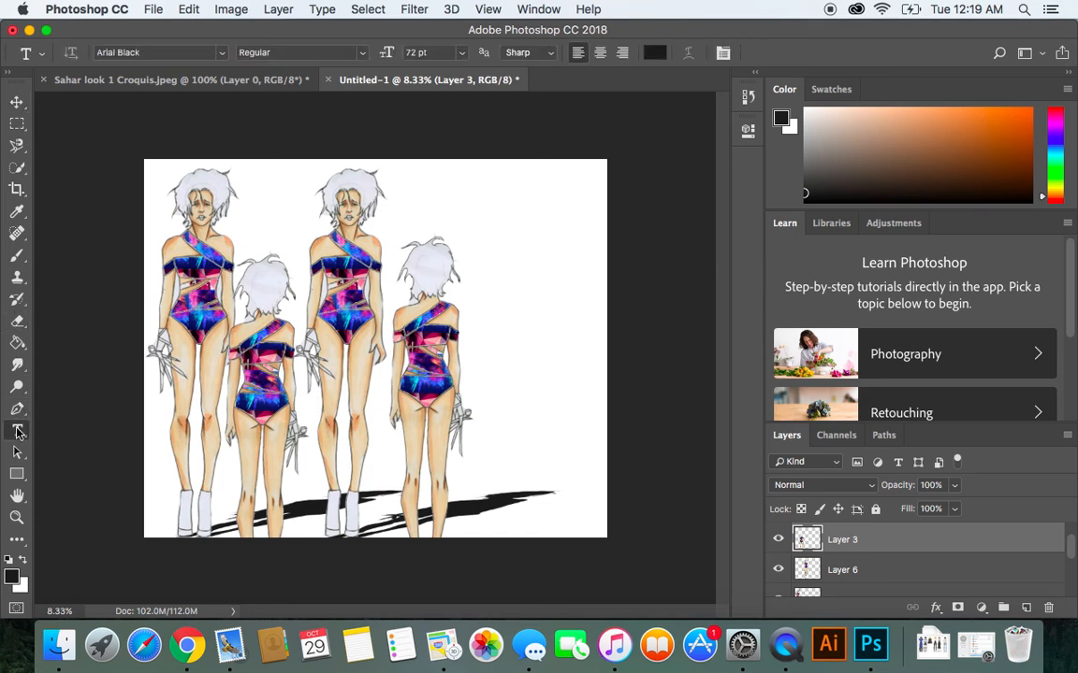
left_click(205, 181)
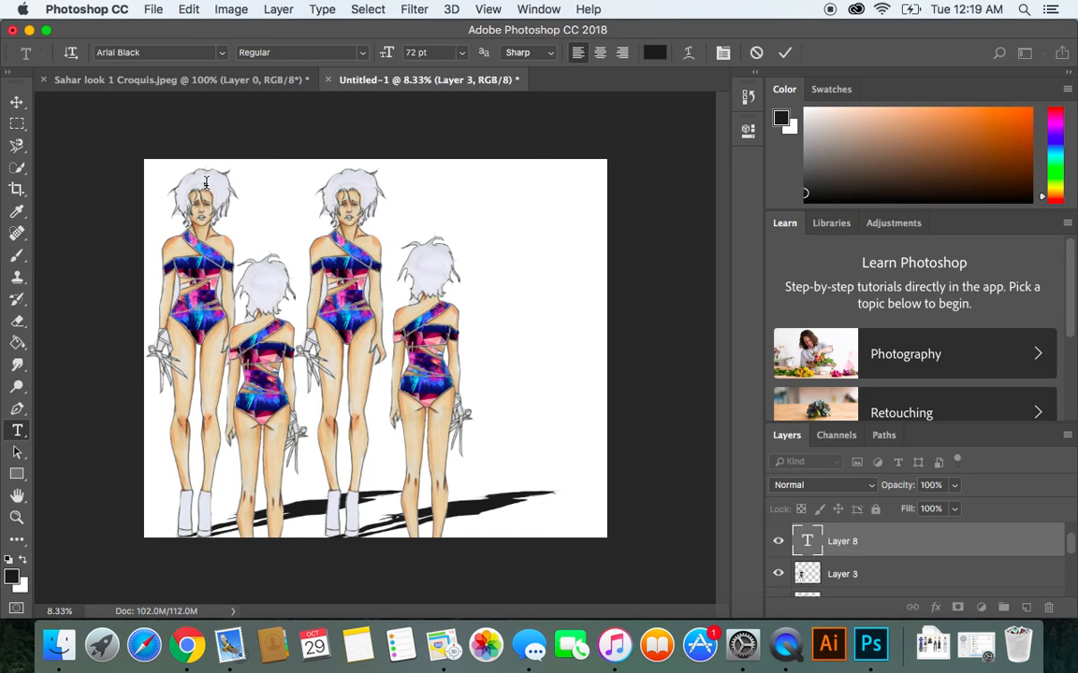
type("Resort/Sw")
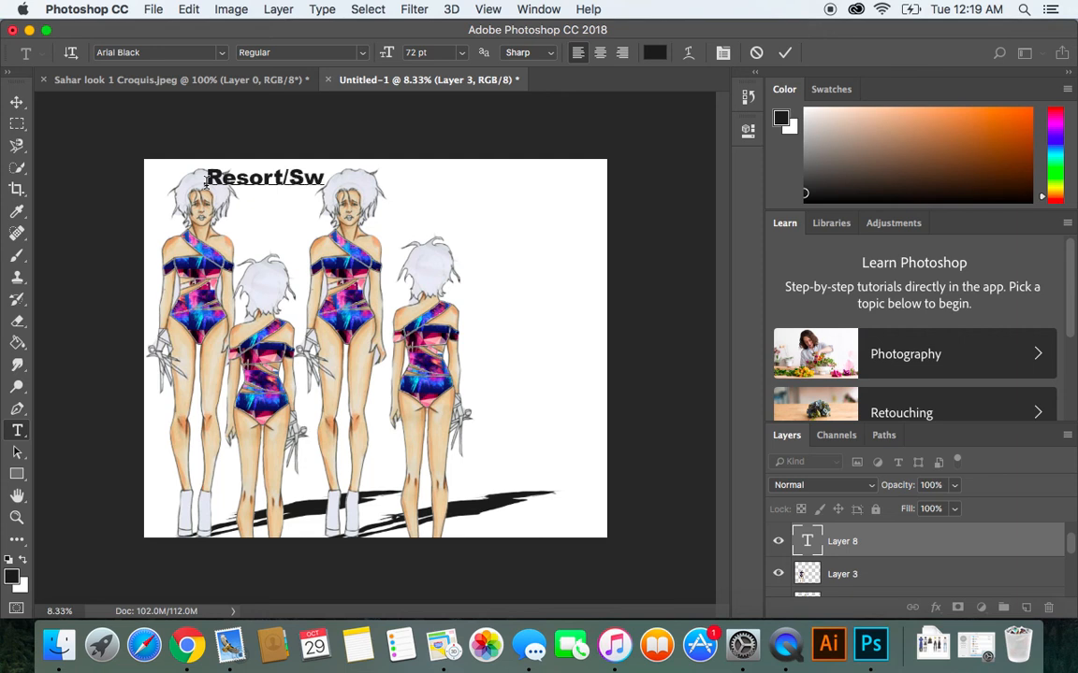
type("im 2020")
left_click(17, 101)
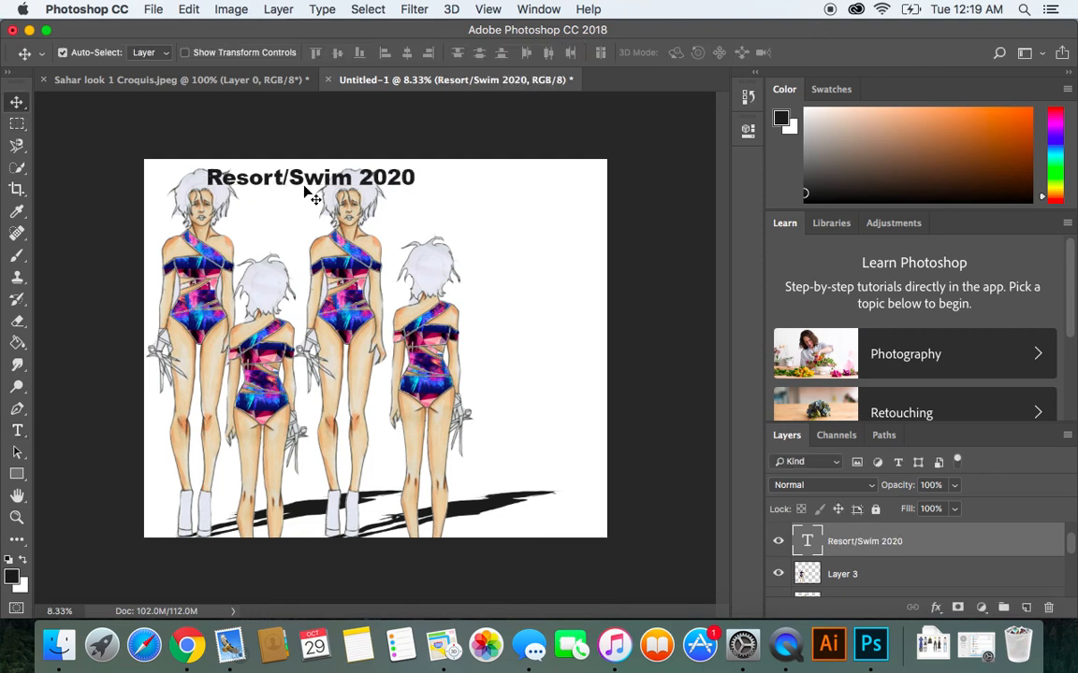
left_click_drag(304, 190, 366, 186)
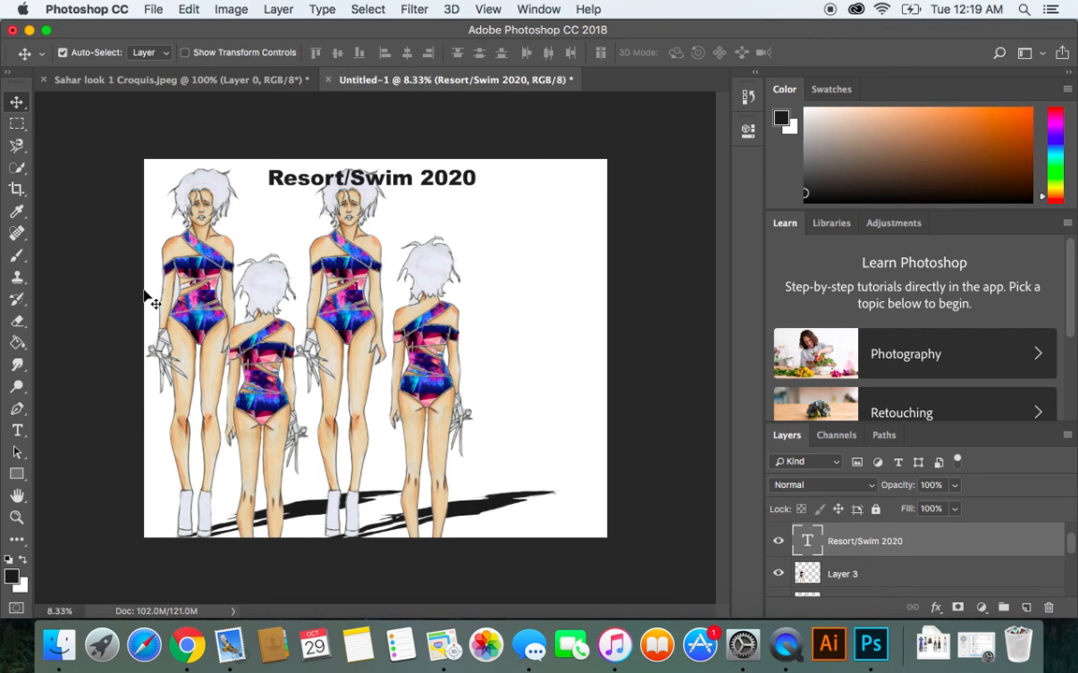
- Save the page to the Desktop as a layered Photoshop file named with the designer's name plus "Sample", with Maximize Compatibility on
left_click(151, 9)
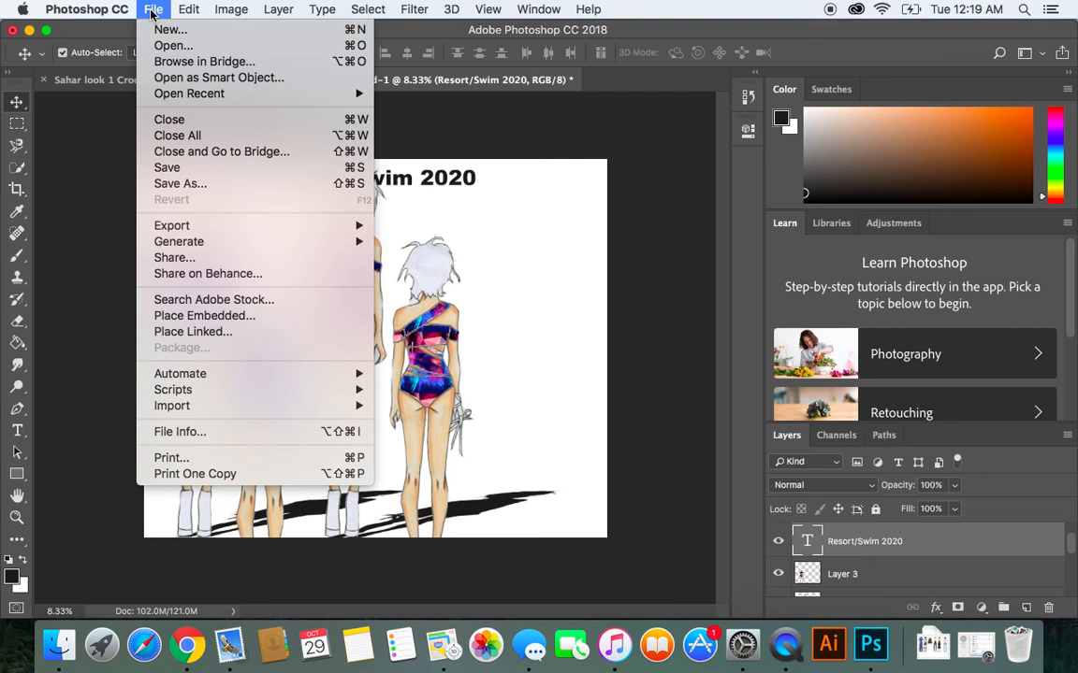
left_click(184, 185)
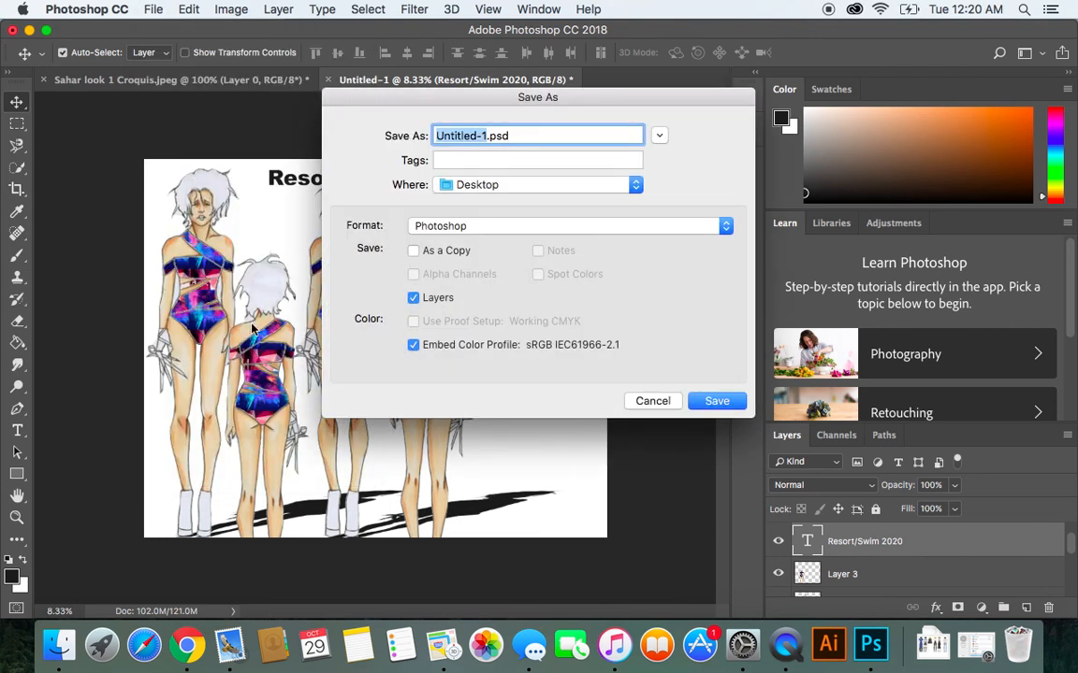
type("Saha")
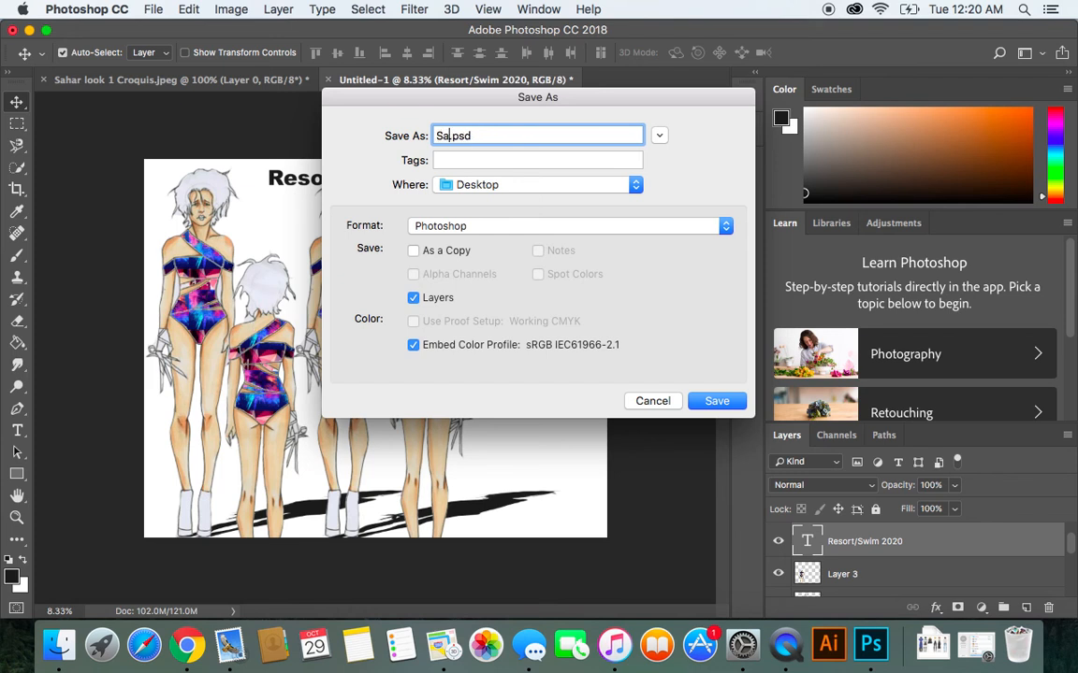
type("r Sample")
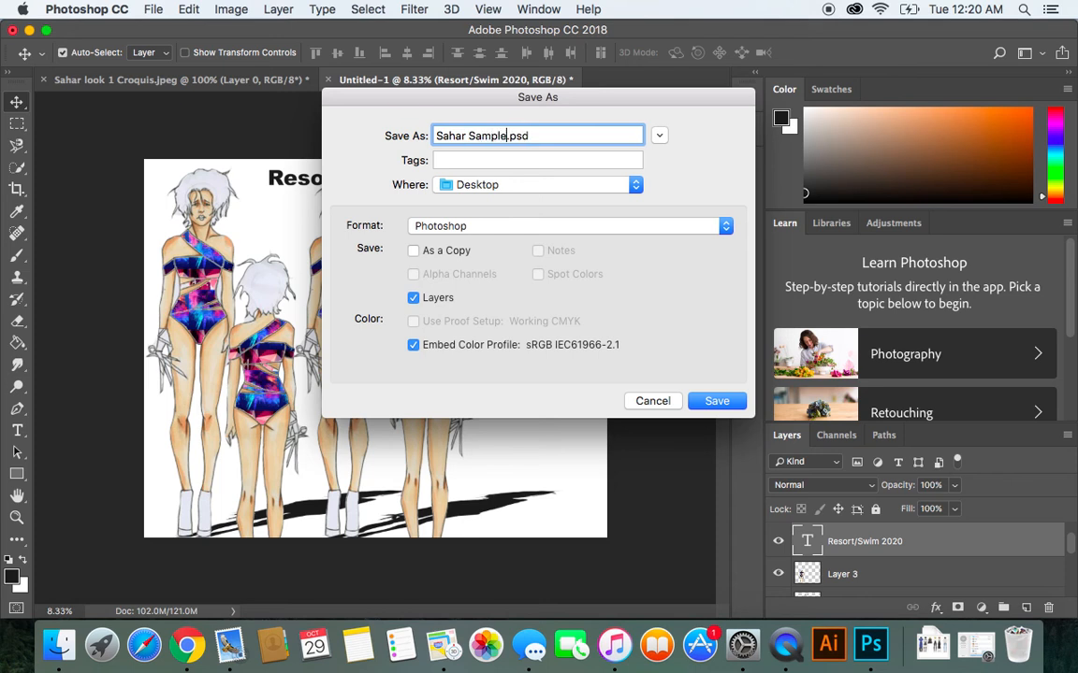
left_click(716, 403)
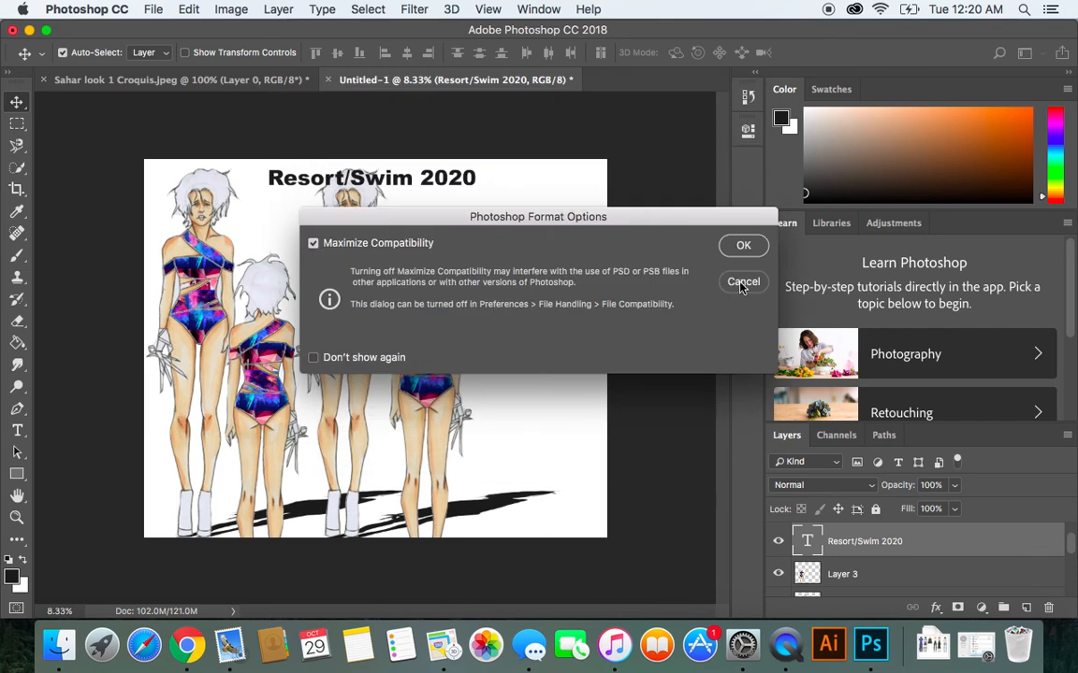
left_click(744, 248)
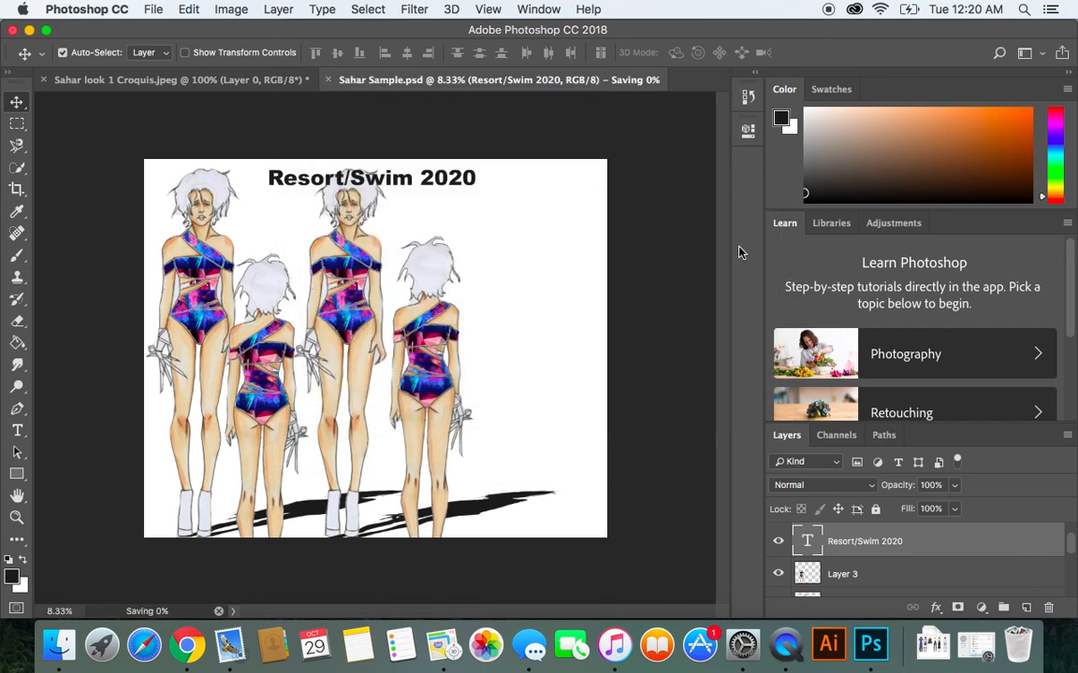